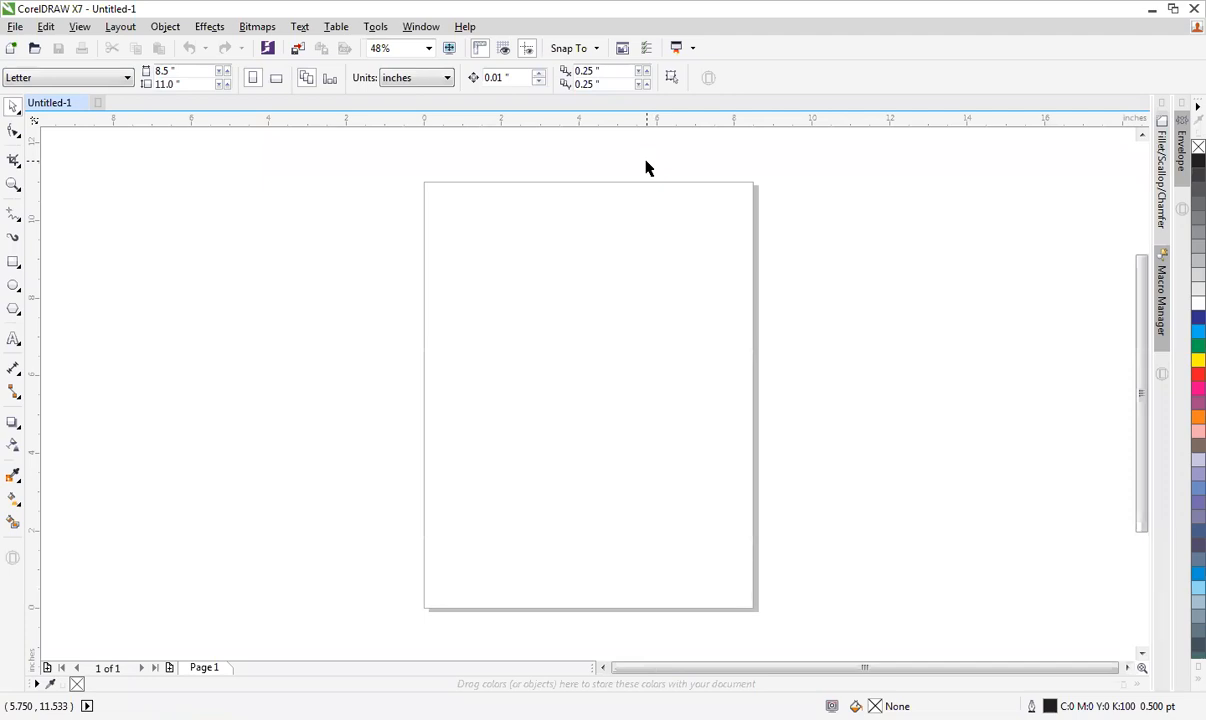
Create a rectangle matching the page size automatically, then deselect it.
{"action": "double_click", "coordinate": [14, 263]}
{"action": "key", "text": "space"}
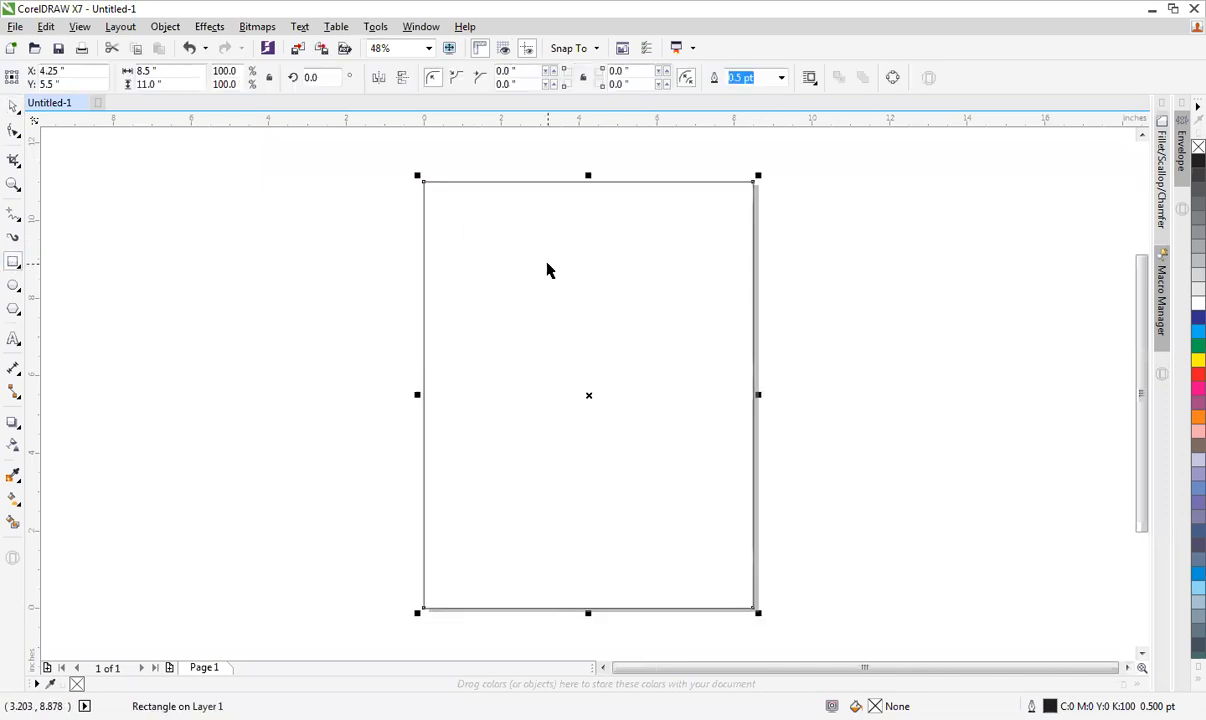
{"action": "left_click", "coordinate": [345, 267]}
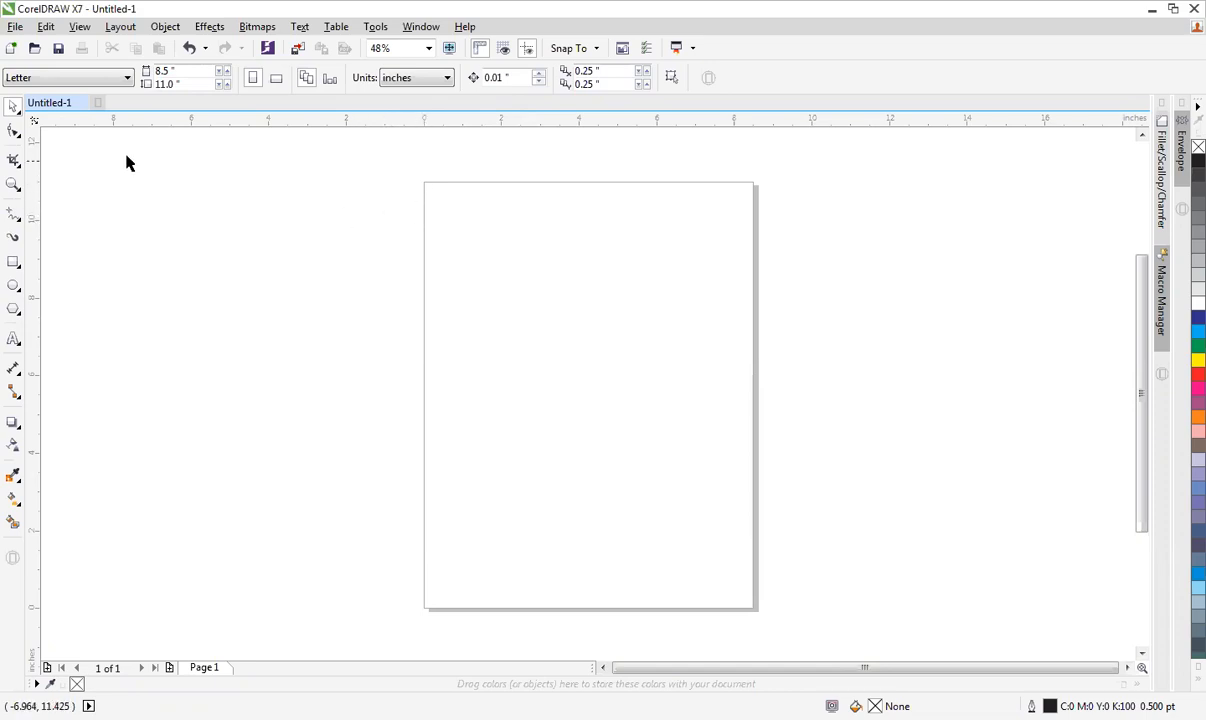
{"action": "left_click", "coordinate": [59, 79]}
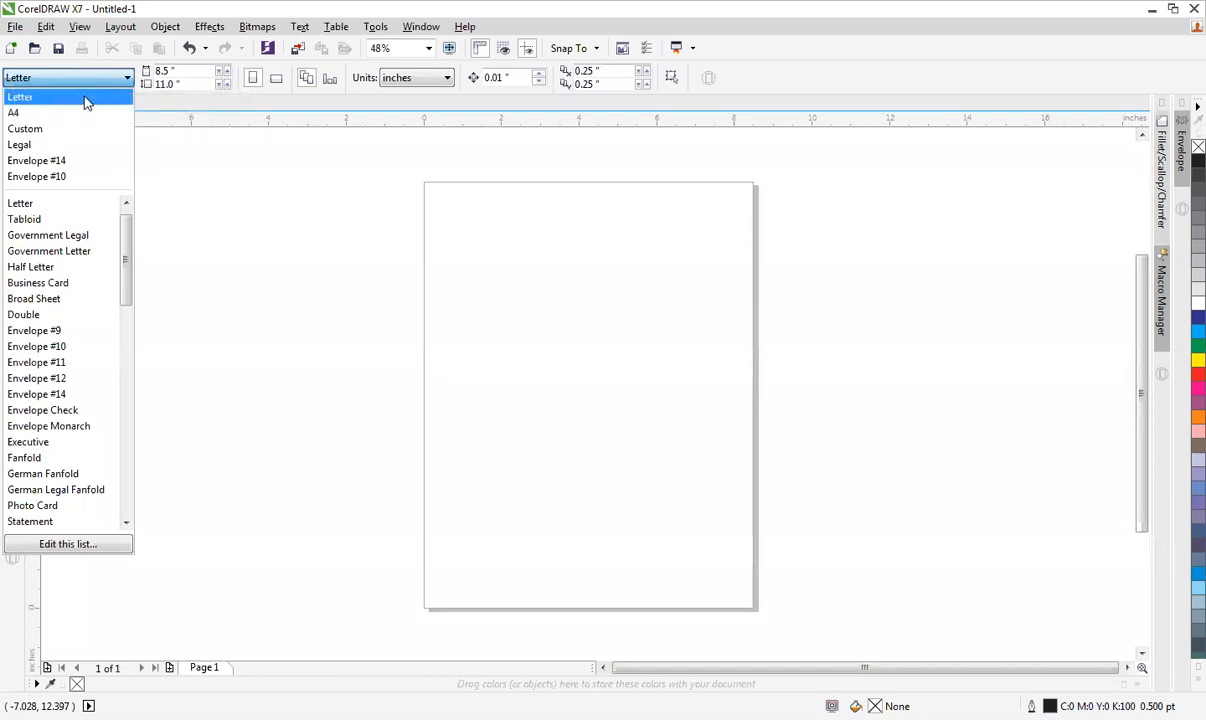
{"action": "left_click", "coordinate": [269, 183]}
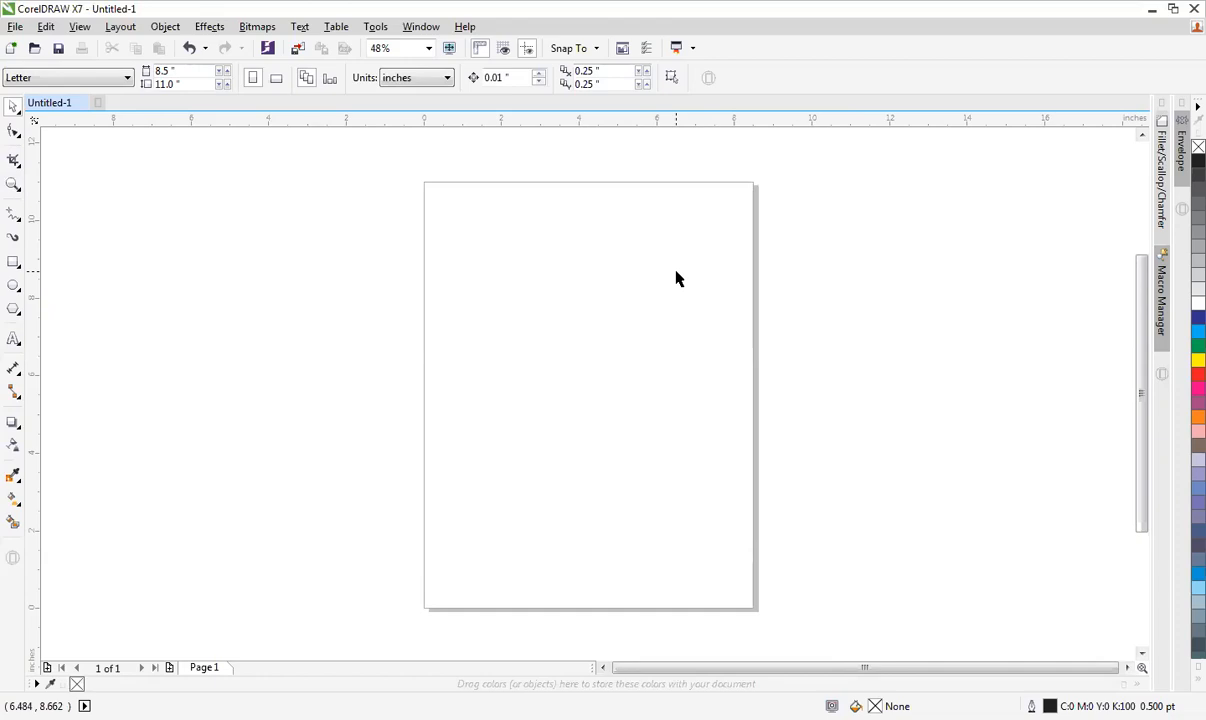
Draw a rectangle over the whole page by hand and set its size to 8.5 by 11 inches.
{"action": "left_click", "coordinate": [13, 262]}
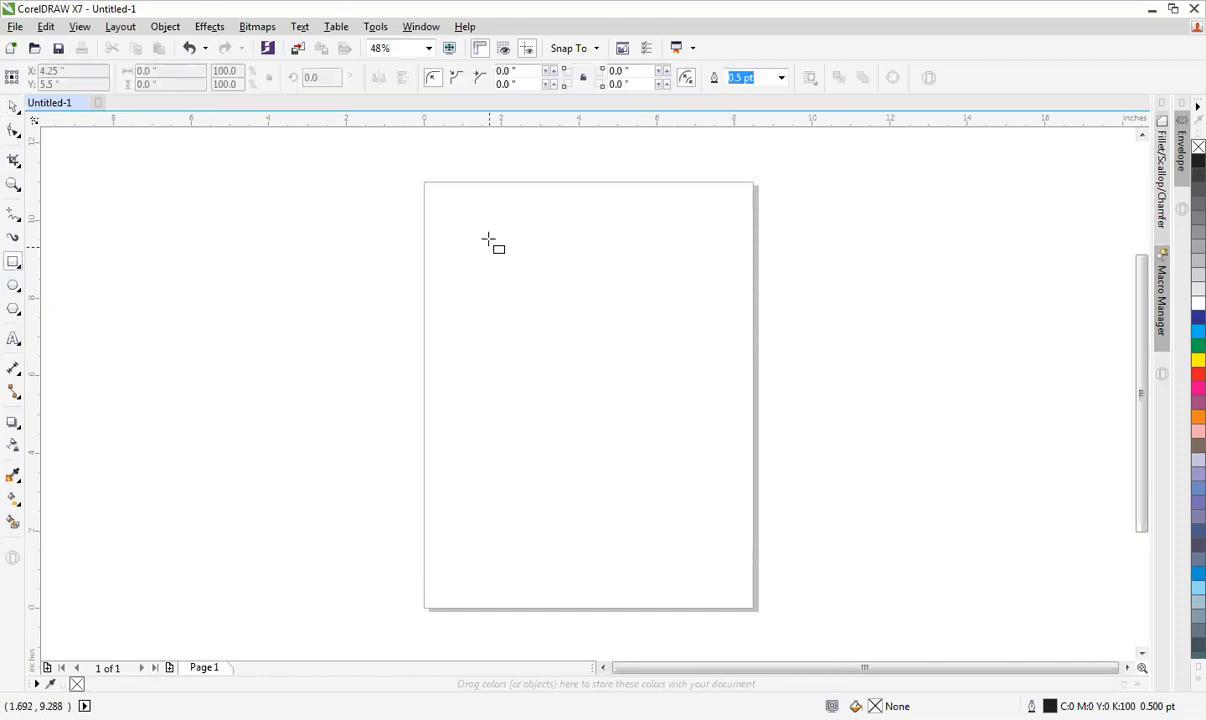
{"action": "left_click_drag", "start_coordinate": [424, 182], "coordinate": [756, 608]}
{"action": "left_click", "coordinate": [174, 70]}
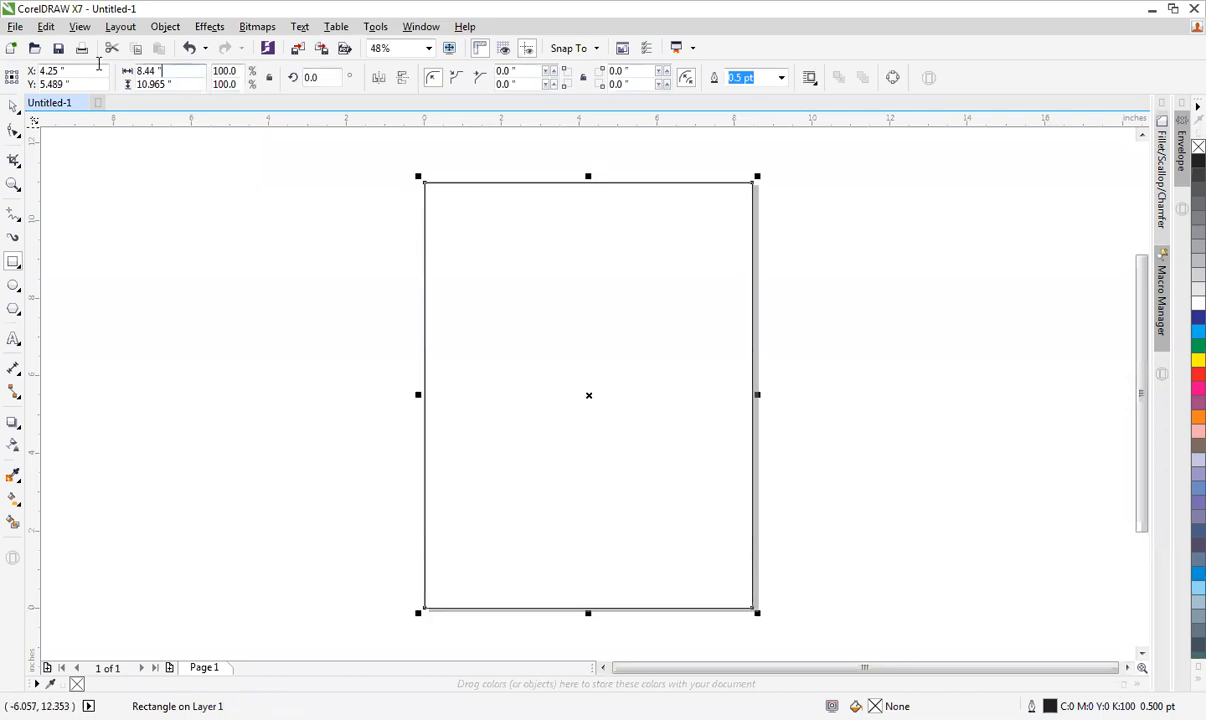
{"action": "type", "text": "8.5"}
{"action": "key", "text": "Tab"}
{"action": "type", "text": "11"}
{"action": "key", "text": "Return"}
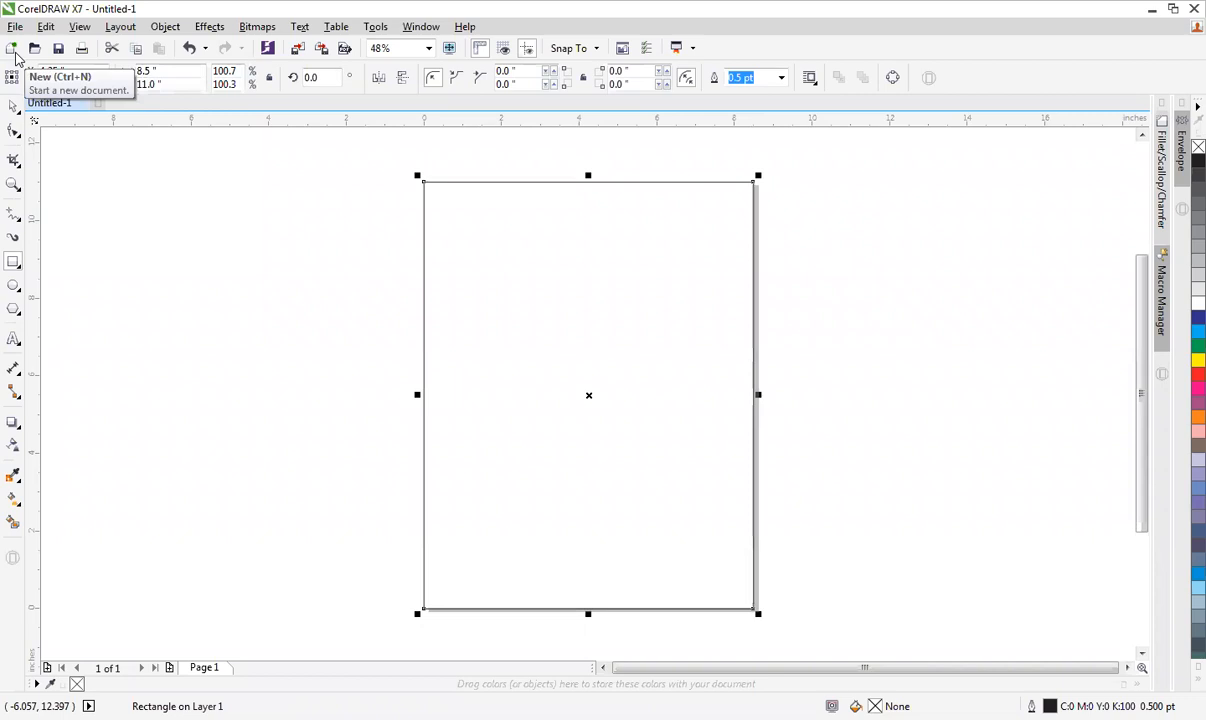
Delete the hand-drawn page rectangle, restore it once, and remove it again.
{"action": "key", "text": "Delete"}
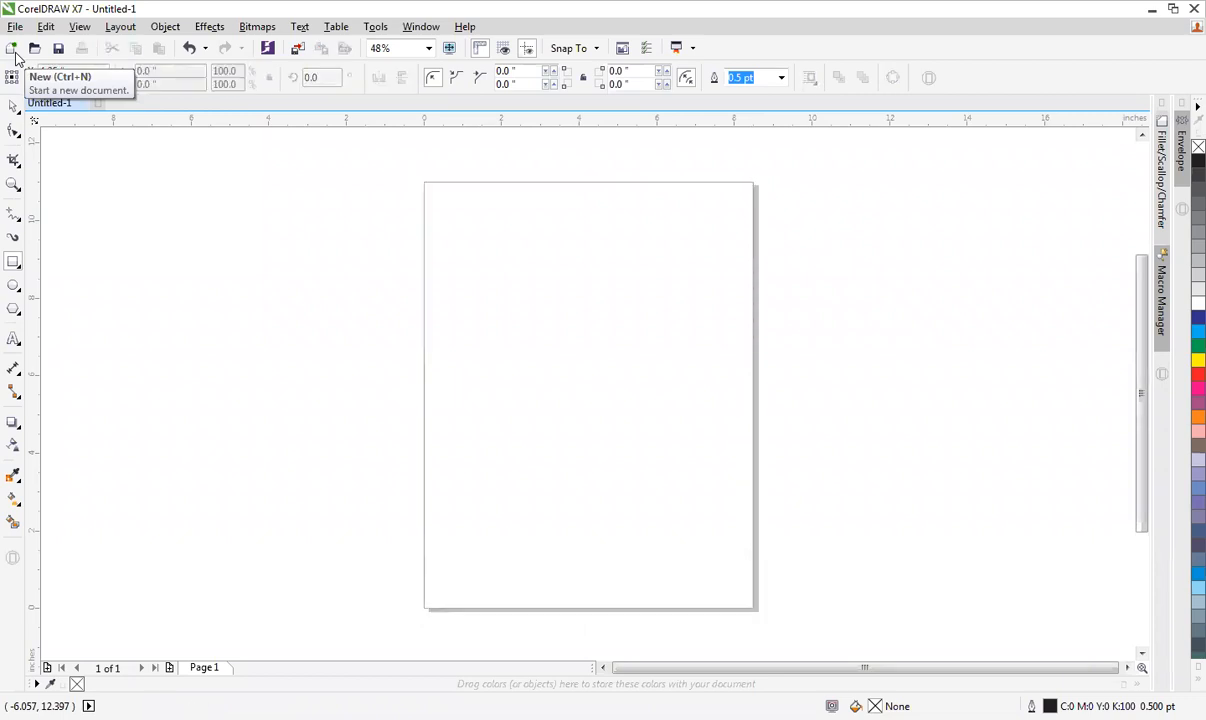
{"action": "key", "text": "ctrl+z"}
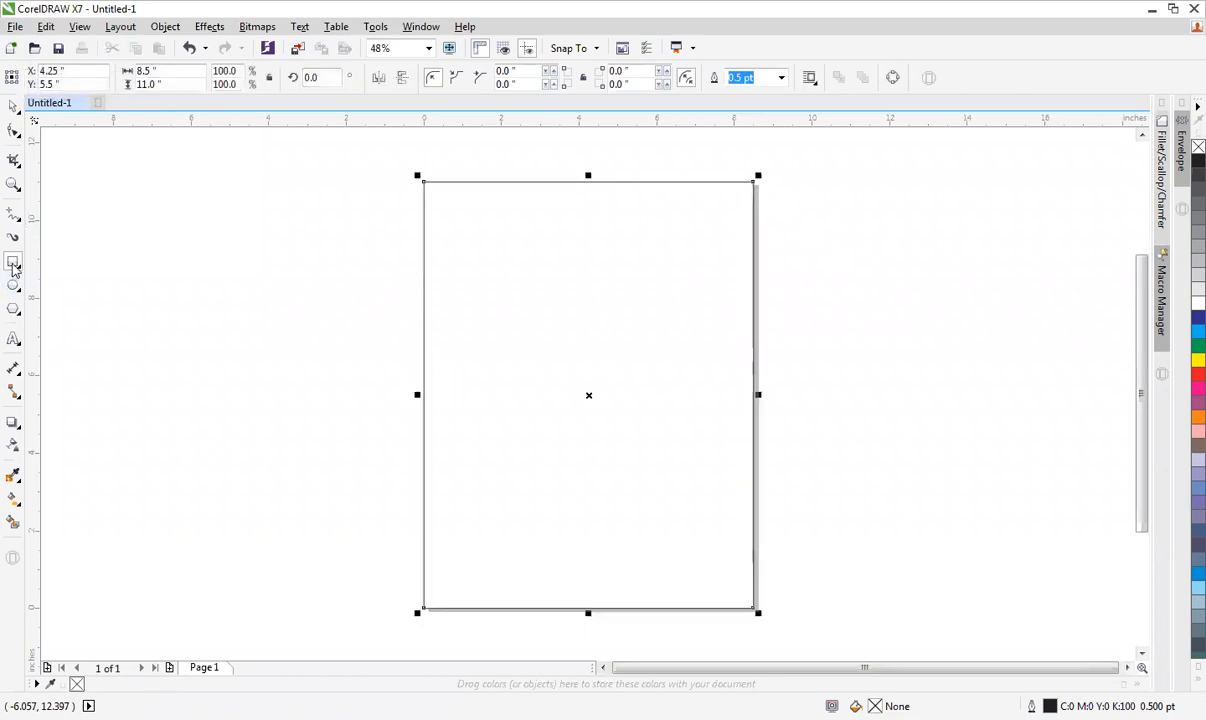
{"action": "key", "text": "ctrl+shift+z"}
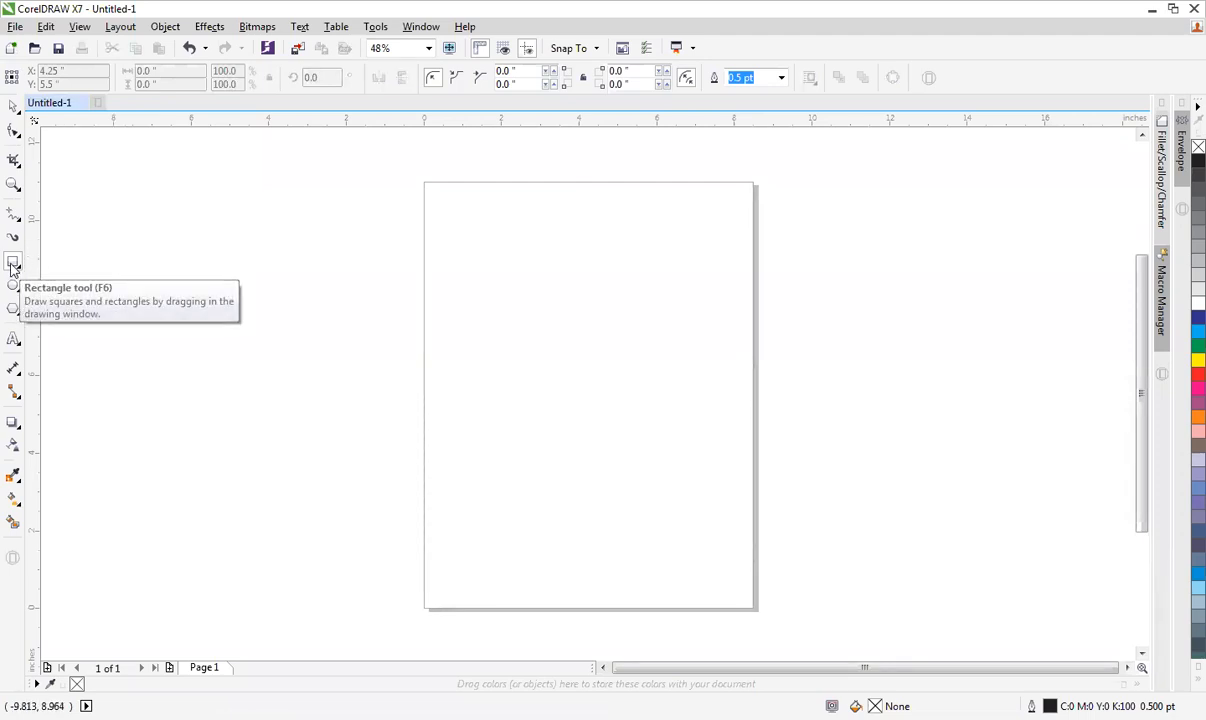
Generate an automatic page-sized rectangle and delete it.
{"action": "double_click", "coordinate": [12, 263]}
{"action": "key", "text": "space"}
{"action": "key", "text": "Delete"}
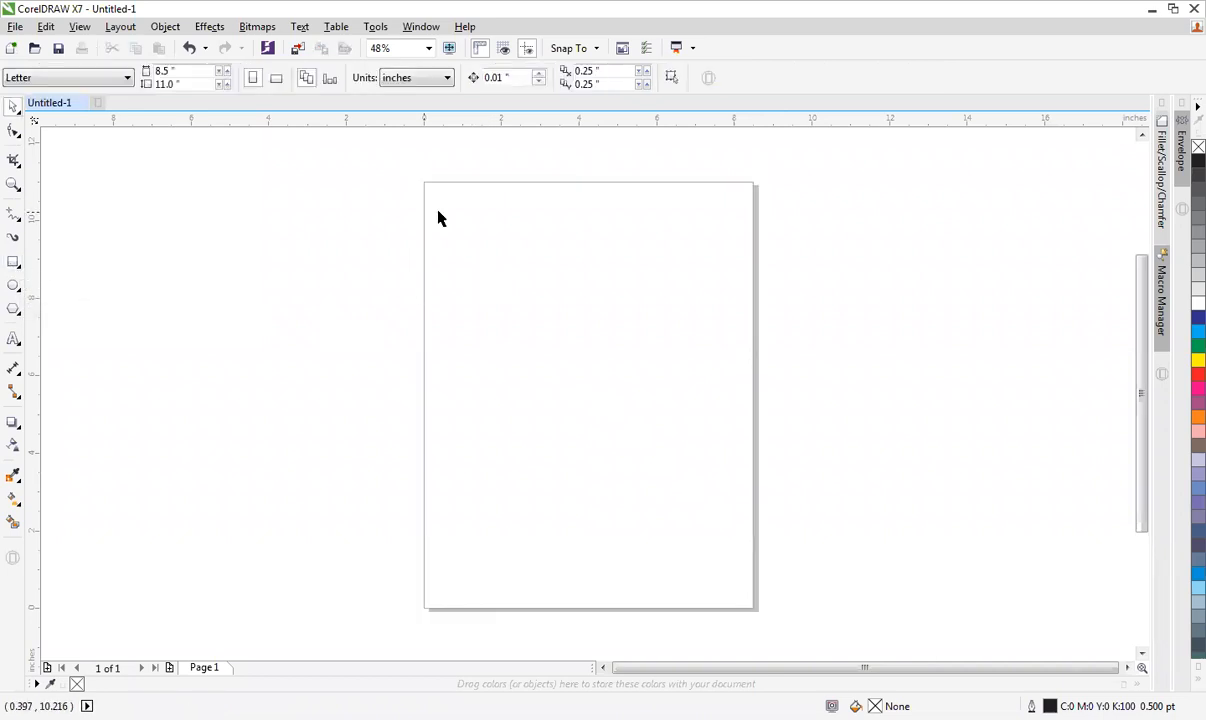
Create an automatic page frame rectangle that exactly matches the Letter page.
{"action": "left_click_drag", "start_coordinate": [511, 214], "coordinate": [738, 552]}
{"action": "left_click_drag", "start_coordinate": [372, 148], "coordinate": [790, 630]}
{"action": "double_click", "coordinate": [14, 267]}
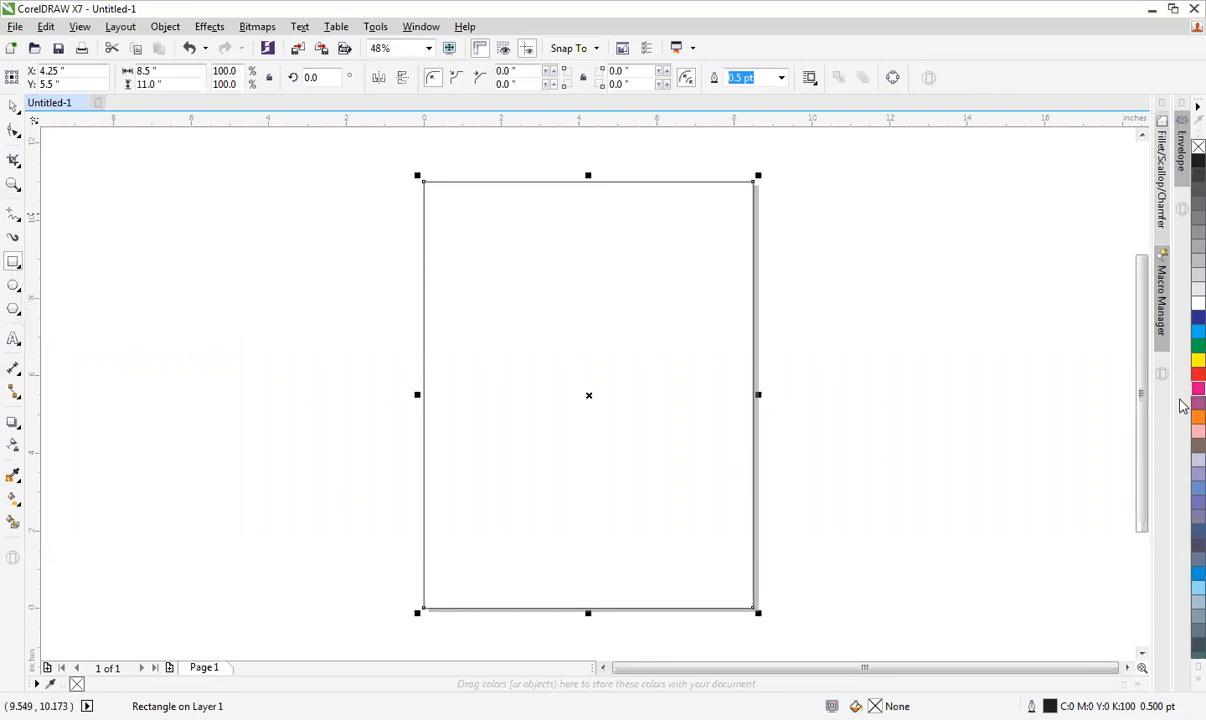
Fill the page-sized rectangle with red, then clear the fill.
{"action": "left_click", "coordinate": [1183, 379]}
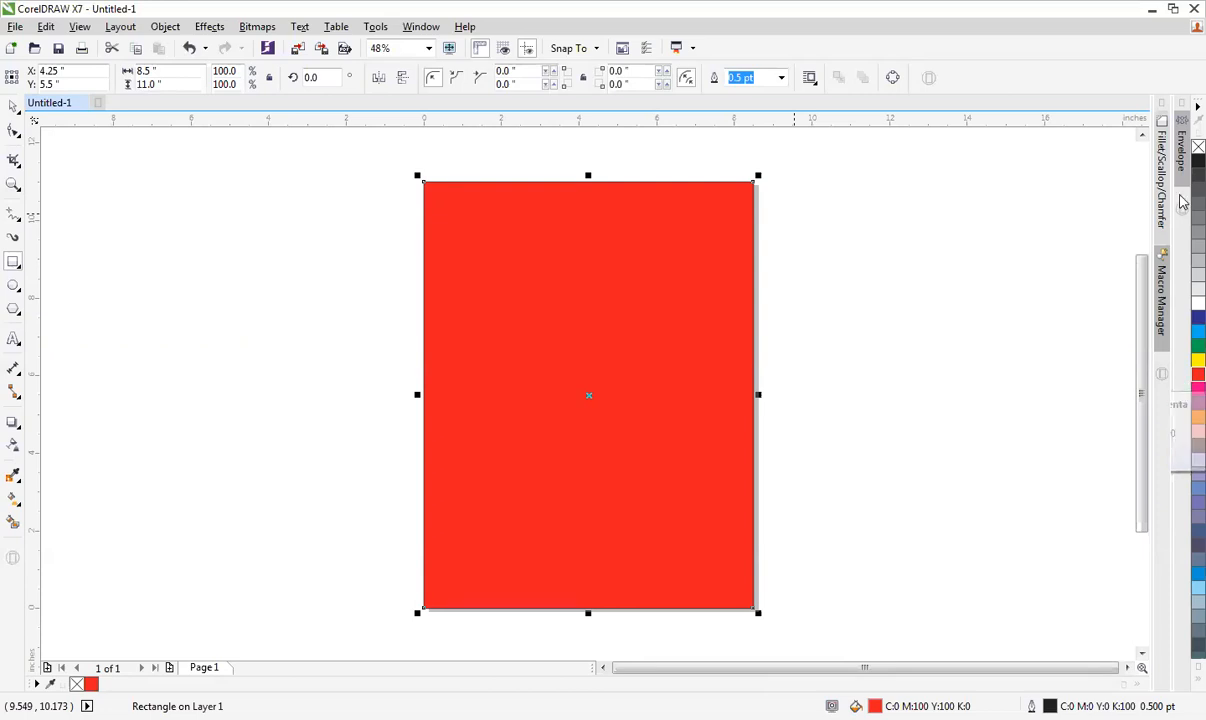
{"action": "left_click", "coordinate": [1197, 147]}
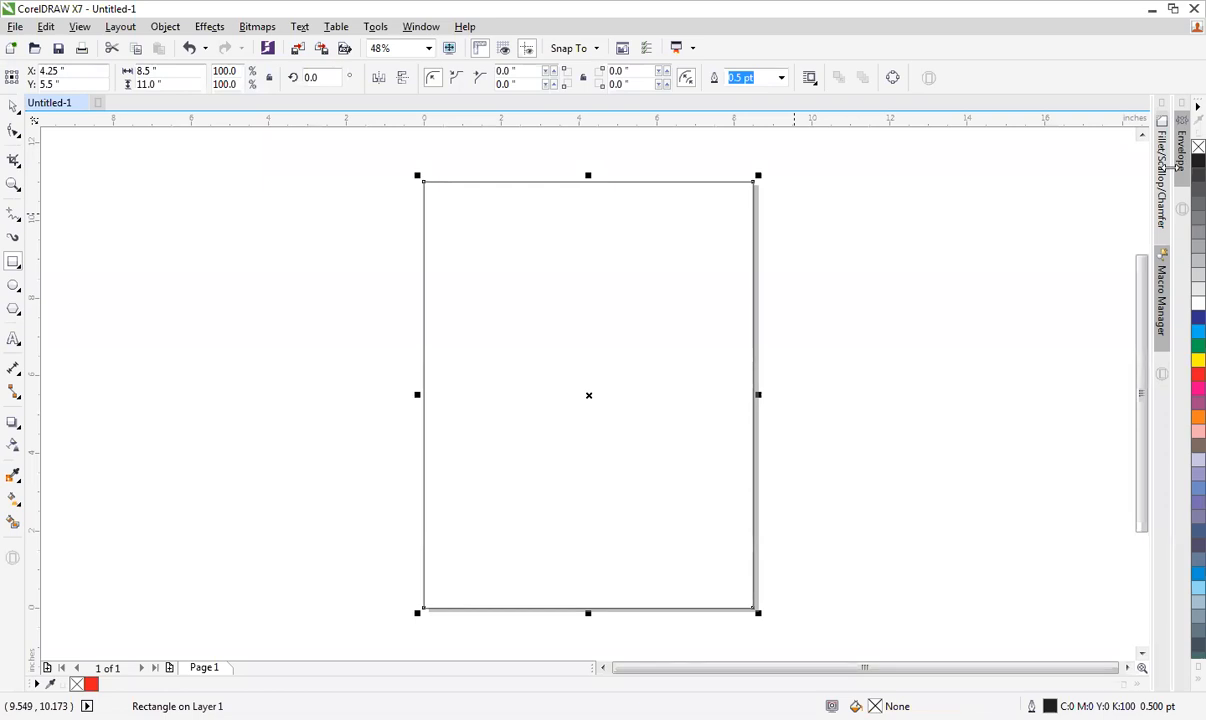
Try scaling a copy of the page rectangle into a header strip about 1.6 inches tall, deleting each attempt.
{"action": "key", "text": "space"}
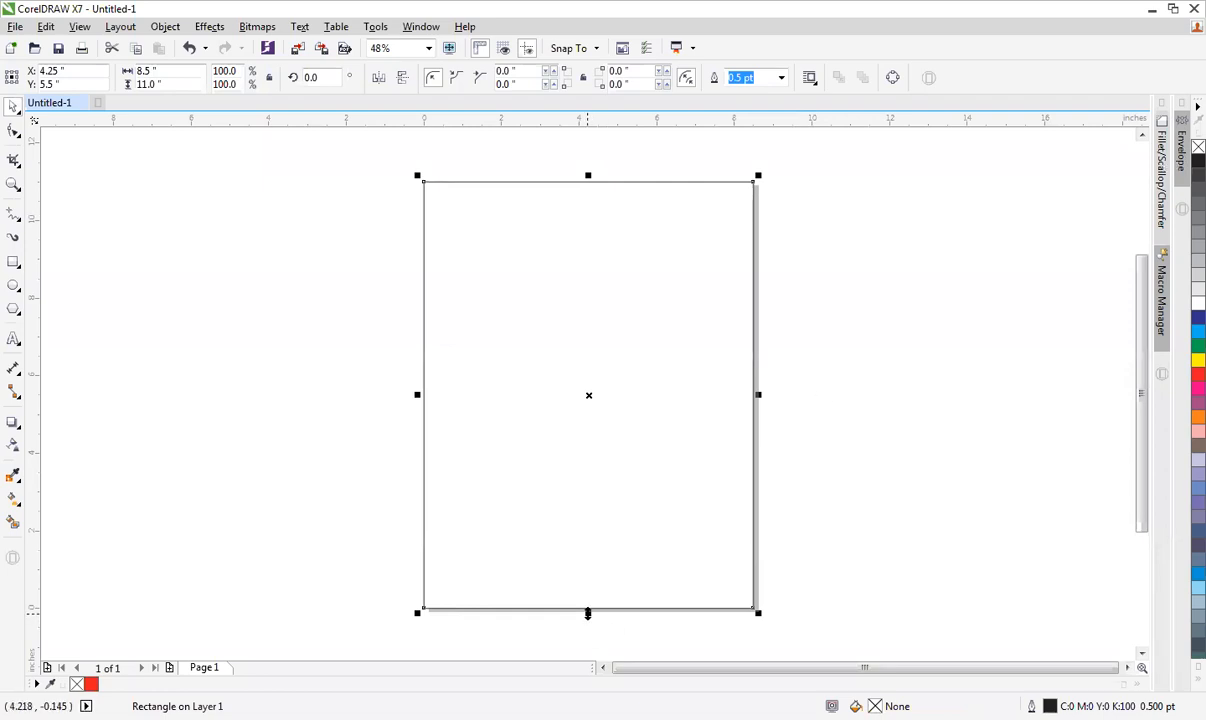
{"action": "left_click_drag", "start_coordinate": [588, 613], "coordinate": [588, 247]}
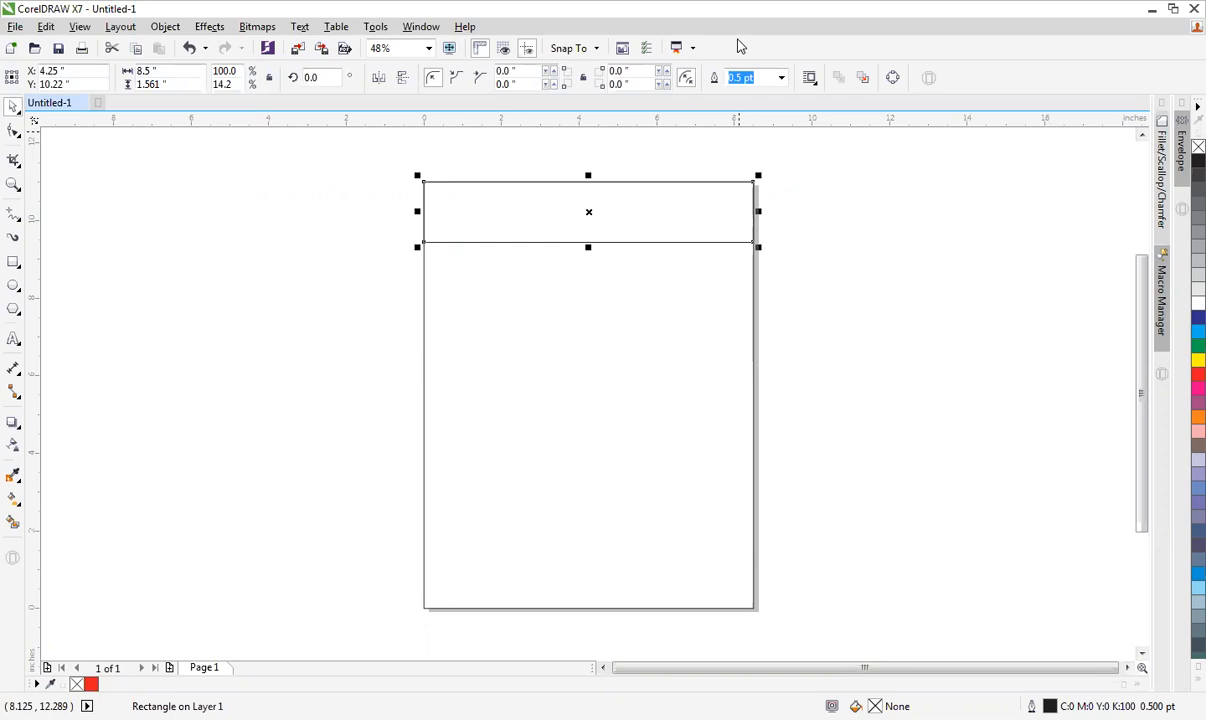
{"action": "key", "text": "Delete"}
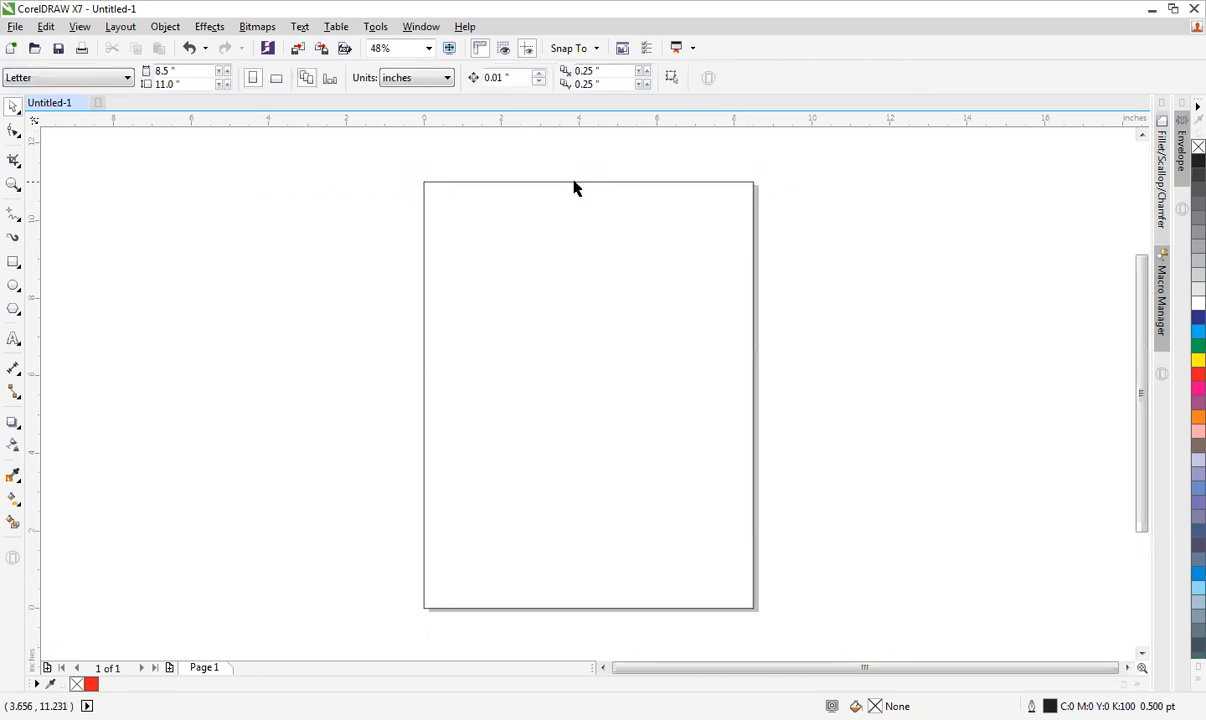
{"action": "left_click", "coordinate": [574, 188]}
{"action": "left_click_drag", "start_coordinate": [587, 608], "coordinate": [608, 258]}
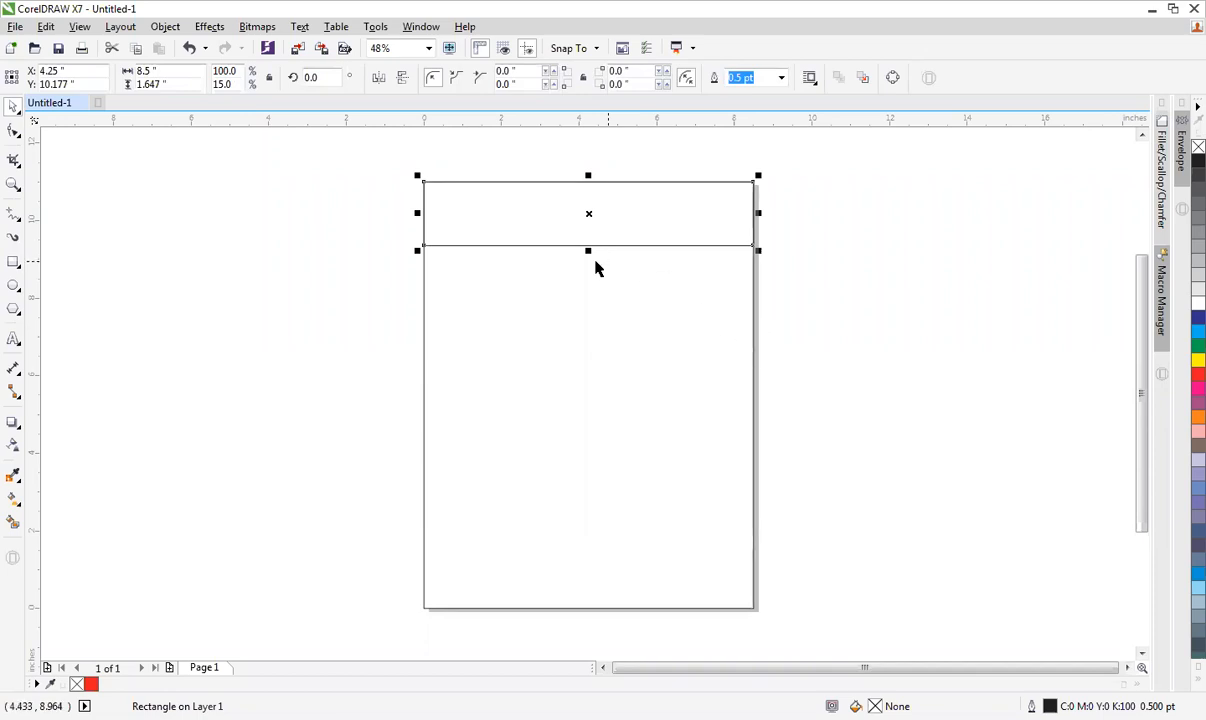
{"action": "key", "text": "Delete"}
Scale a copy of the page rectangle into a header strip about 1.47 inches tall, filled cyan with no outline.
{"action": "left_click", "coordinate": [576, 182]}
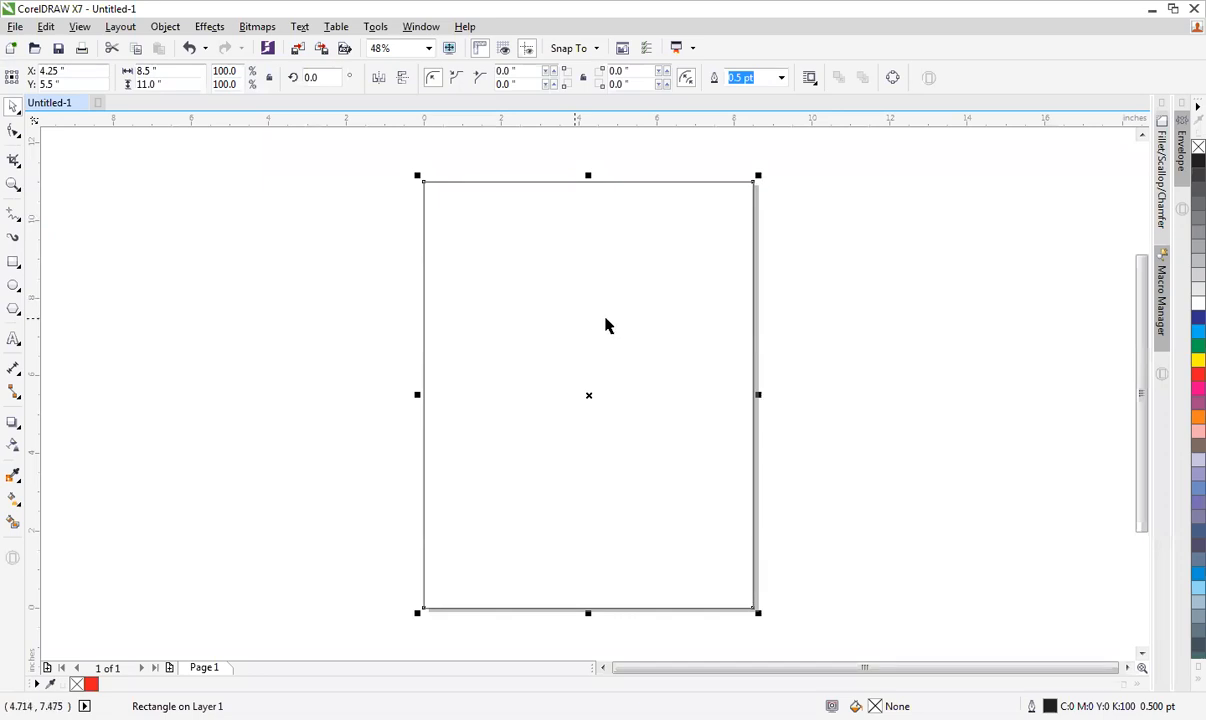
{"action": "left_click_drag", "start_coordinate": [589, 613], "coordinate": [562, 241]}
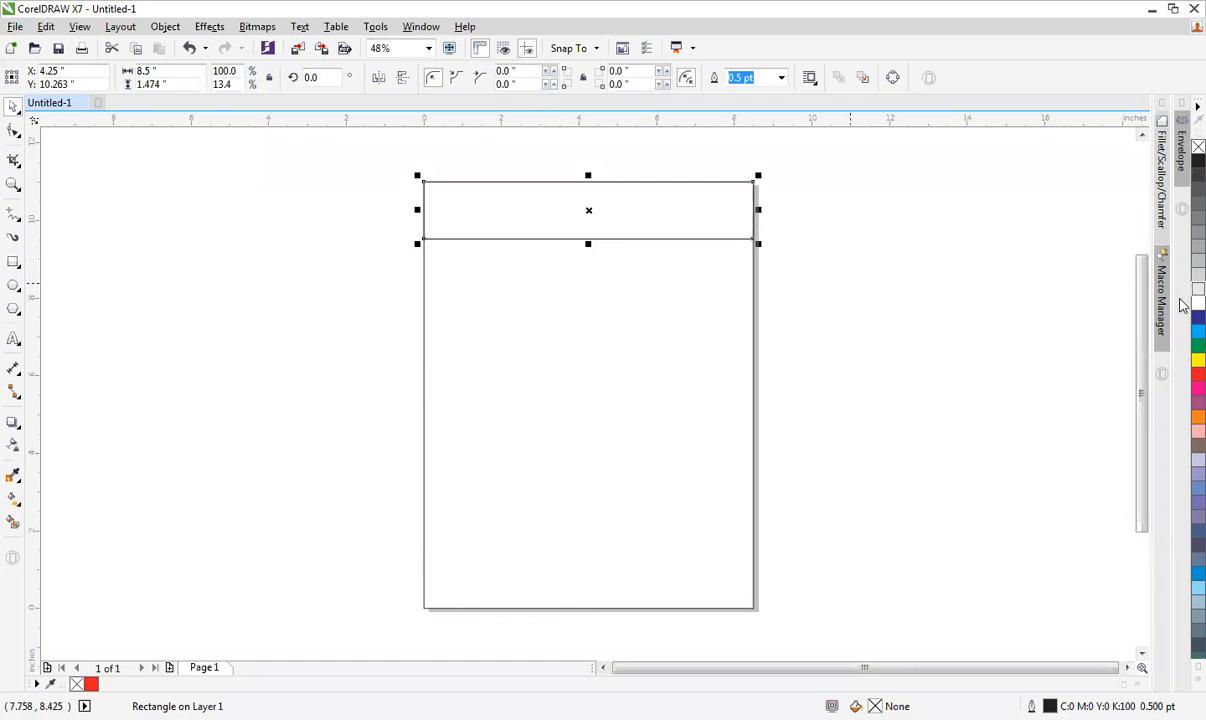
{"action": "left_click", "coordinate": [1198, 331]}
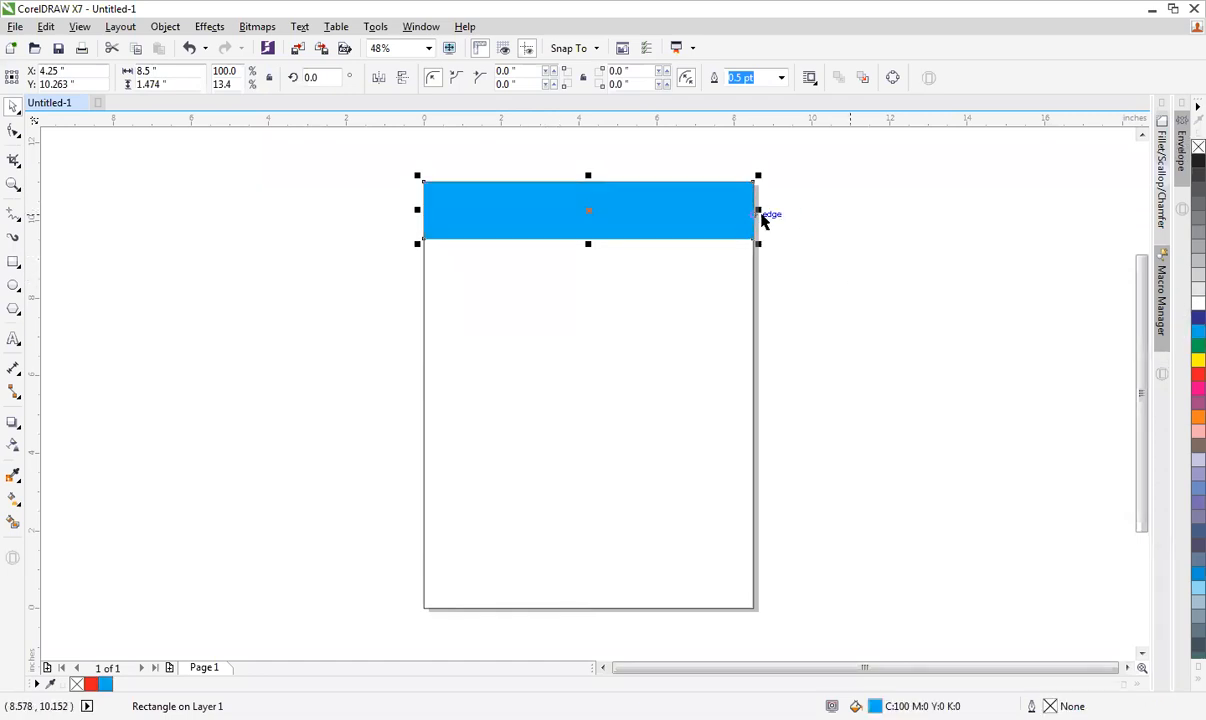
{"action": "left_click", "coordinate": [815, 204]}
{"action": "left_click", "coordinate": [681, 215]}
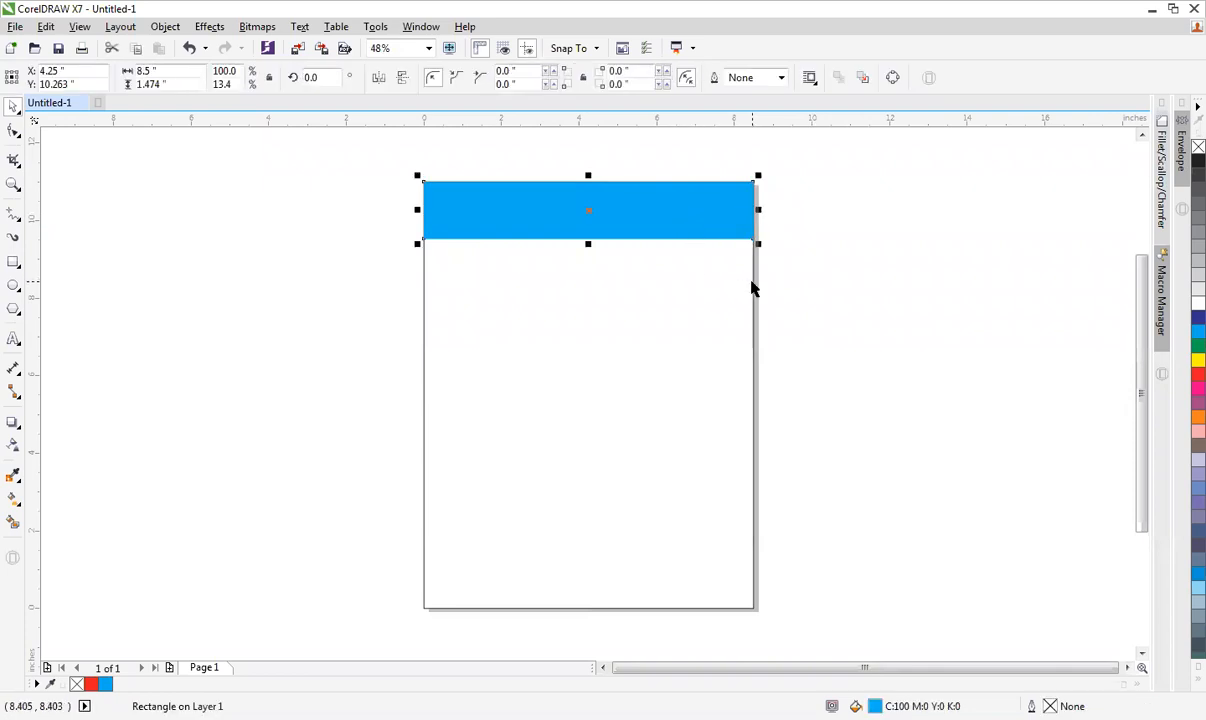
Scale another copy of the page rectangle into a footer strip about 0.33 inches tall, filled cyan with no outline.
{"action": "left_click", "coordinate": [753, 289]}
{"action": "left_click_drag", "start_coordinate": [590, 174], "coordinate": [601, 595]}
{"action": "left_click", "coordinate": [1197, 331]}
{"action": "right_click", "coordinate": [1197, 147]}
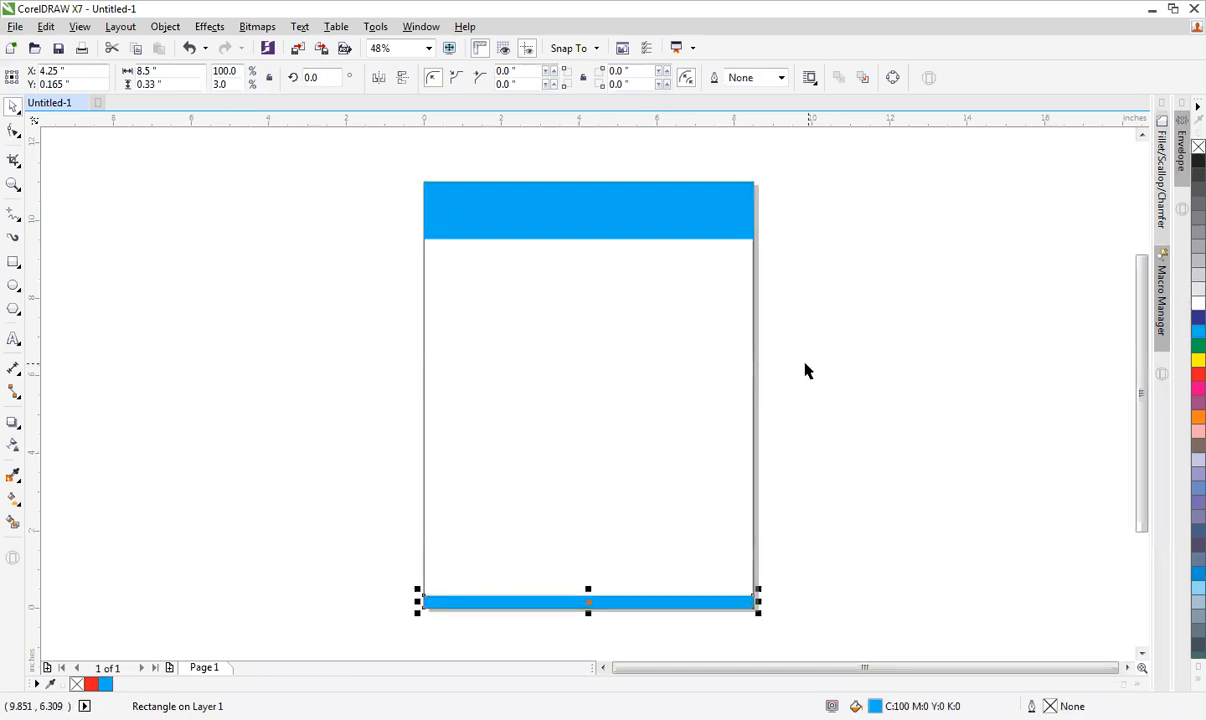
{"action": "left_click", "coordinate": [808, 371]}
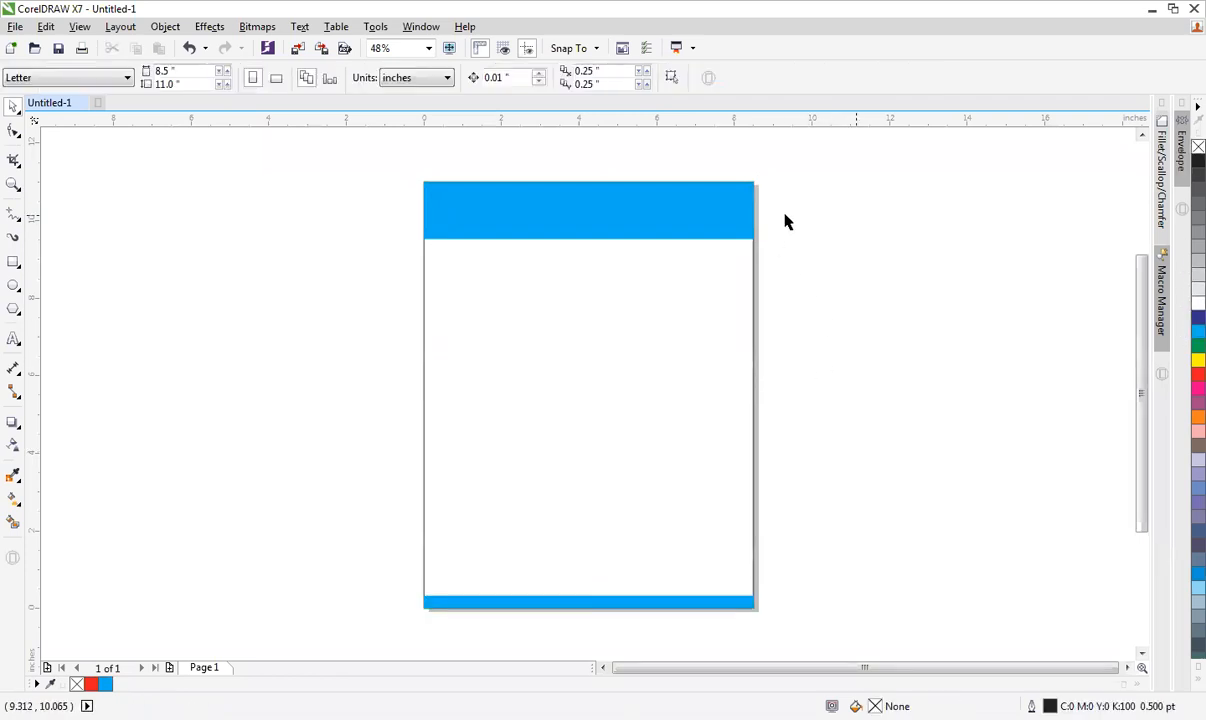
{"action": "left_click", "coordinate": [752, 297]}
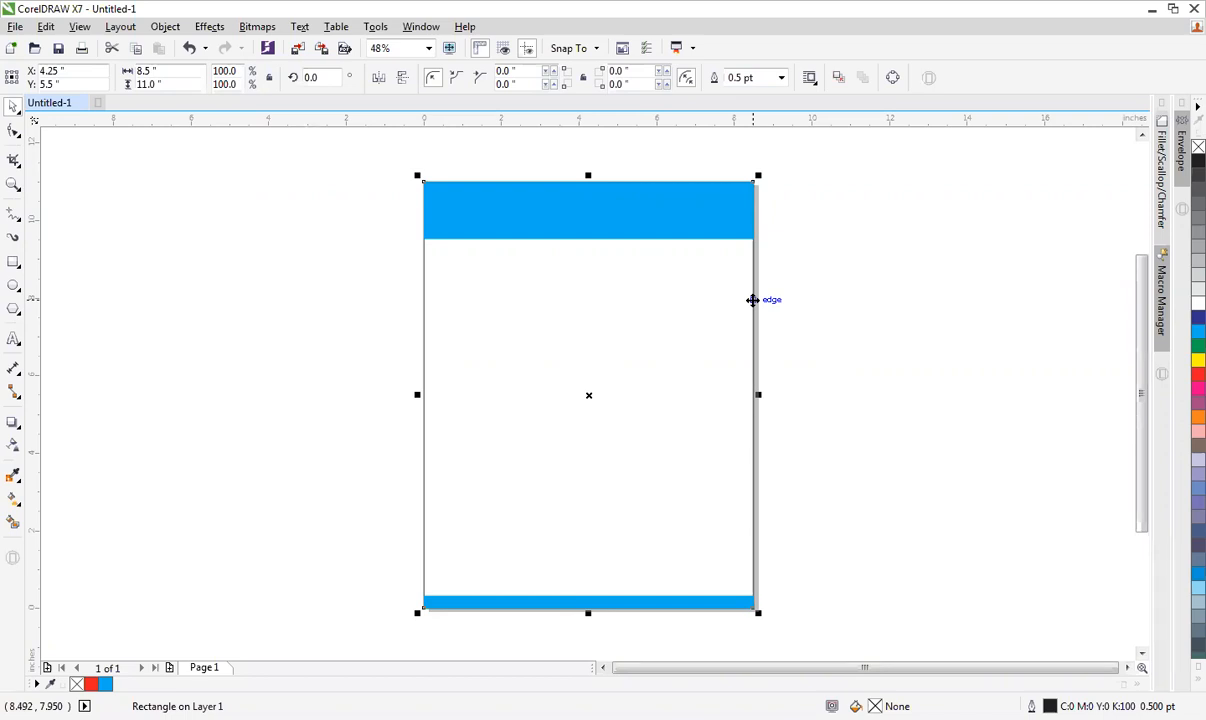
{"action": "left_click", "coordinate": [790, 260]}
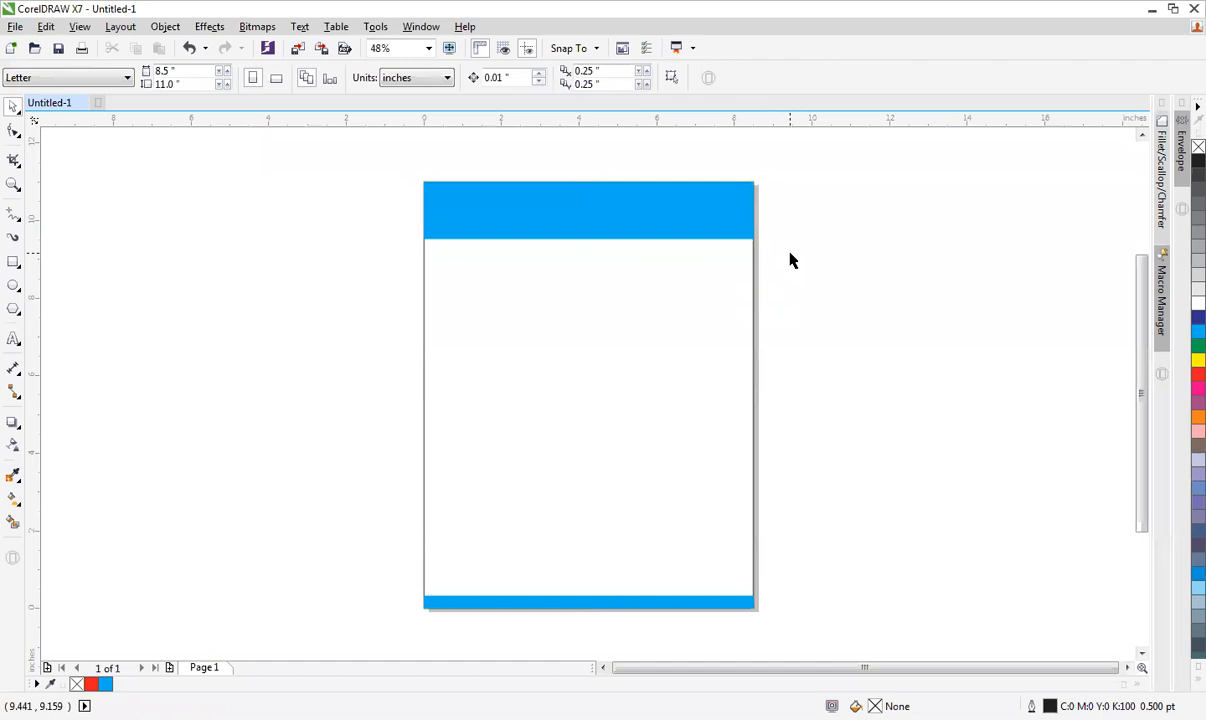
Convert the cyan header strip to curves and bend its lower edge into a downward arc about 0.8 inches deep.
{"action": "left_click", "coordinate": [622, 223]}
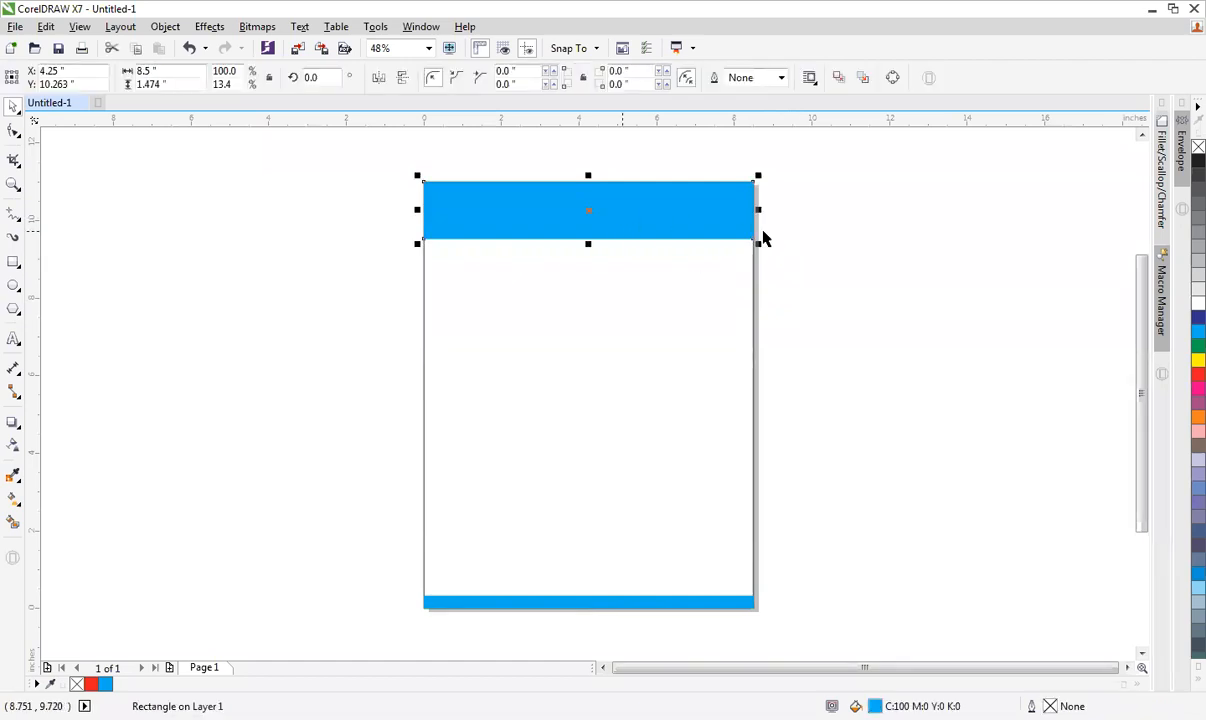
{"action": "key", "text": "ctrl+q"}
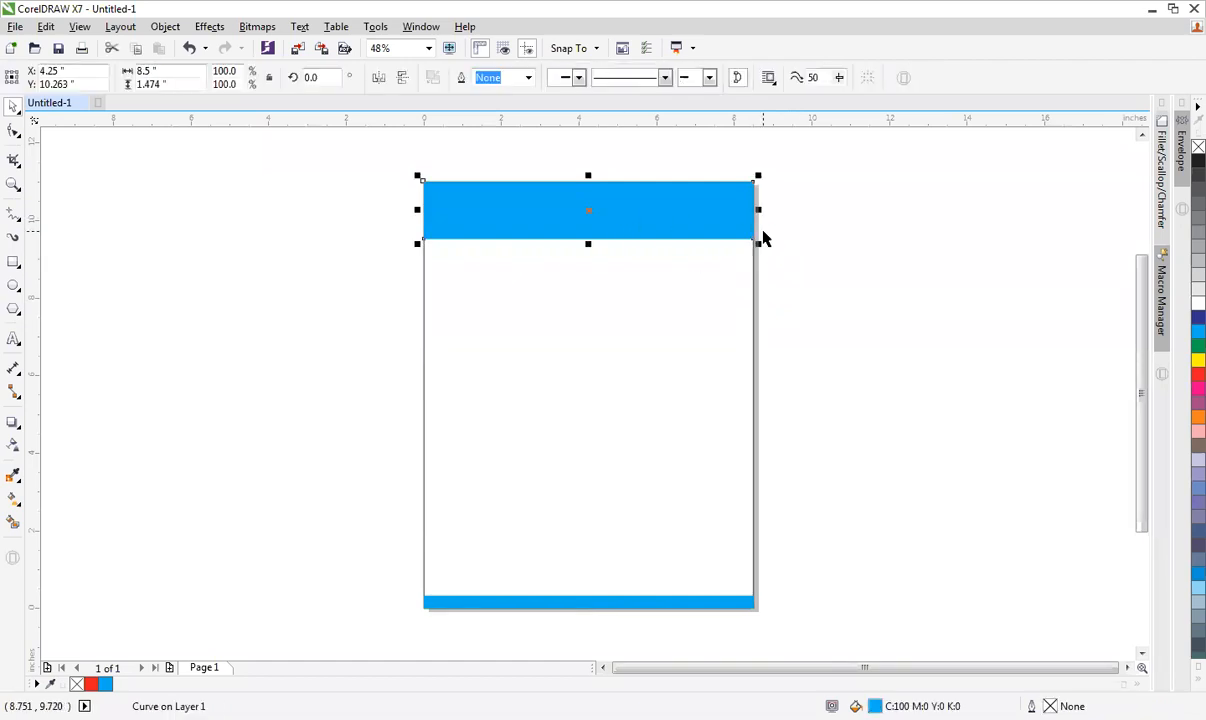
{"action": "key", "text": "F10"}
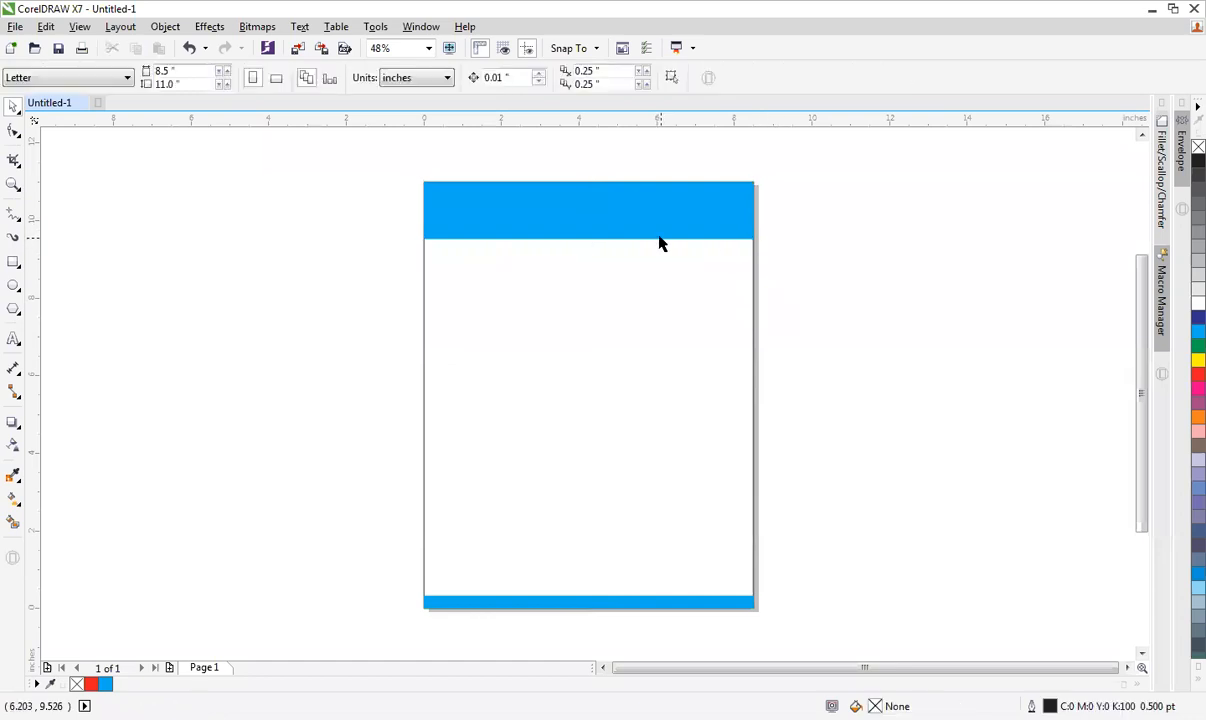
{"action": "left_click_drag", "start_coordinate": [377, 167], "coordinate": [821, 344]}
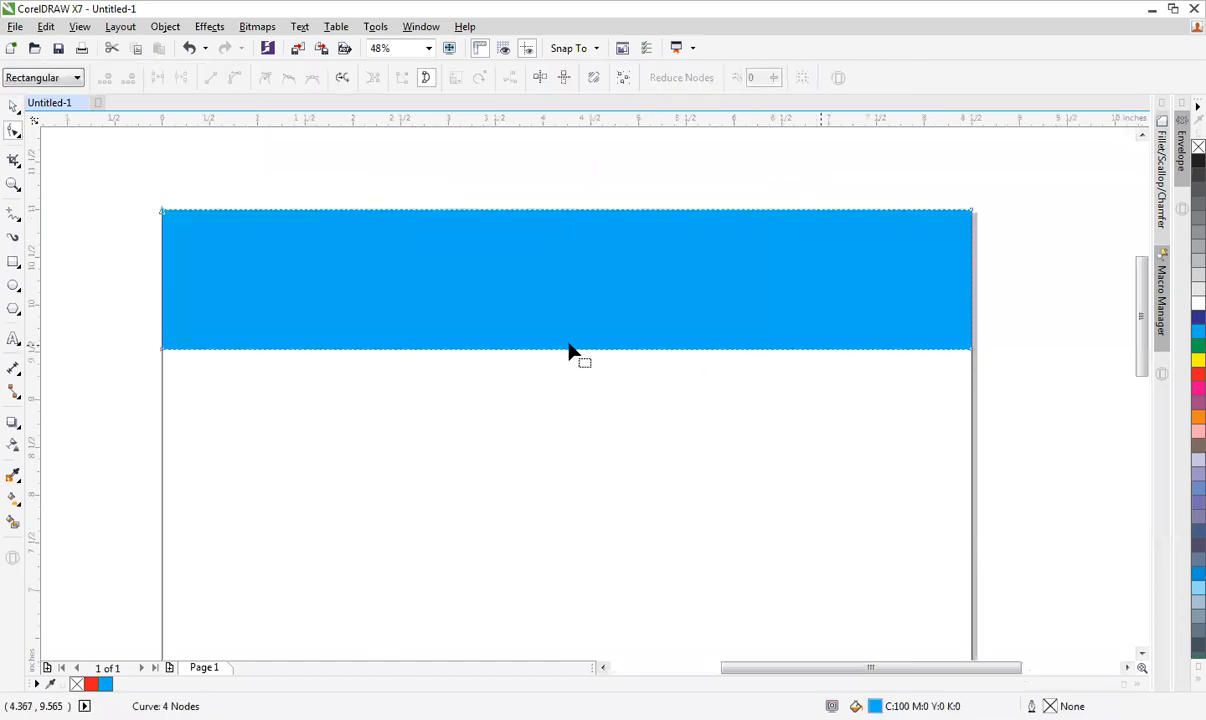
{"action": "left_click", "coordinate": [240, 80]}
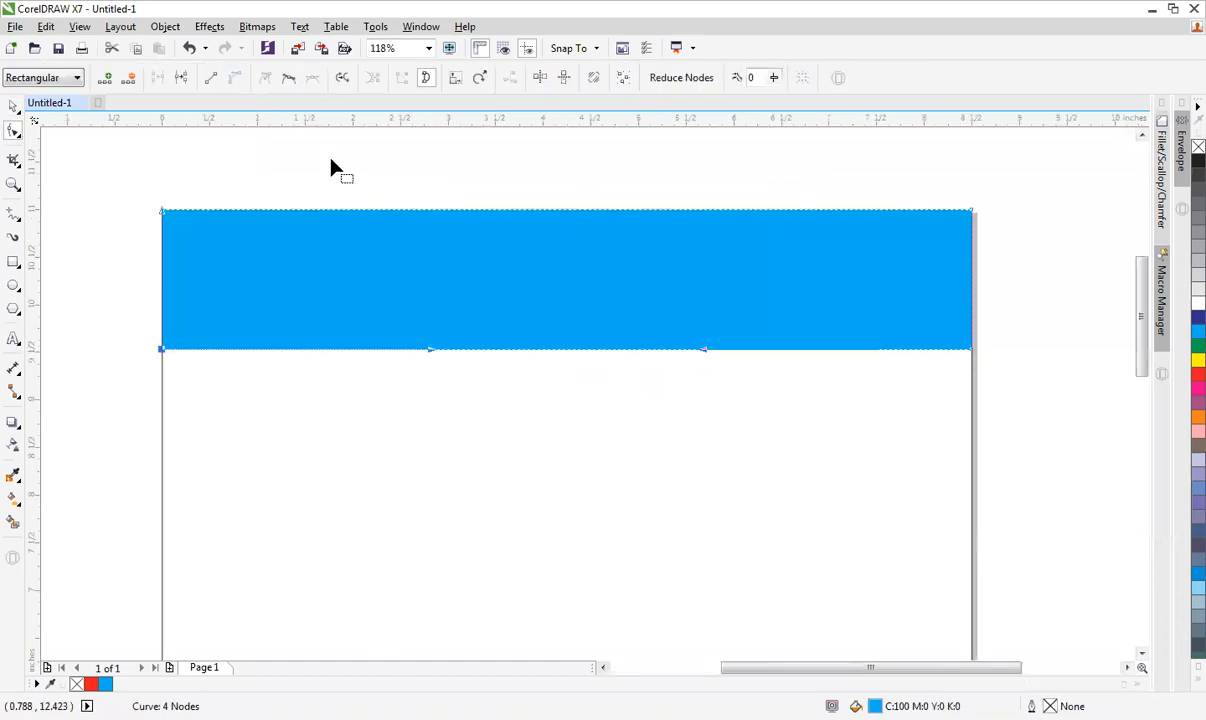
{"action": "scroll", "coordinate": [331, 159], "scroll_direction": "down", "scroll_amount": 2}
{"action": "left_click_drag", "start_coordinate": [503, 268], "coordinate": [477, 303]}
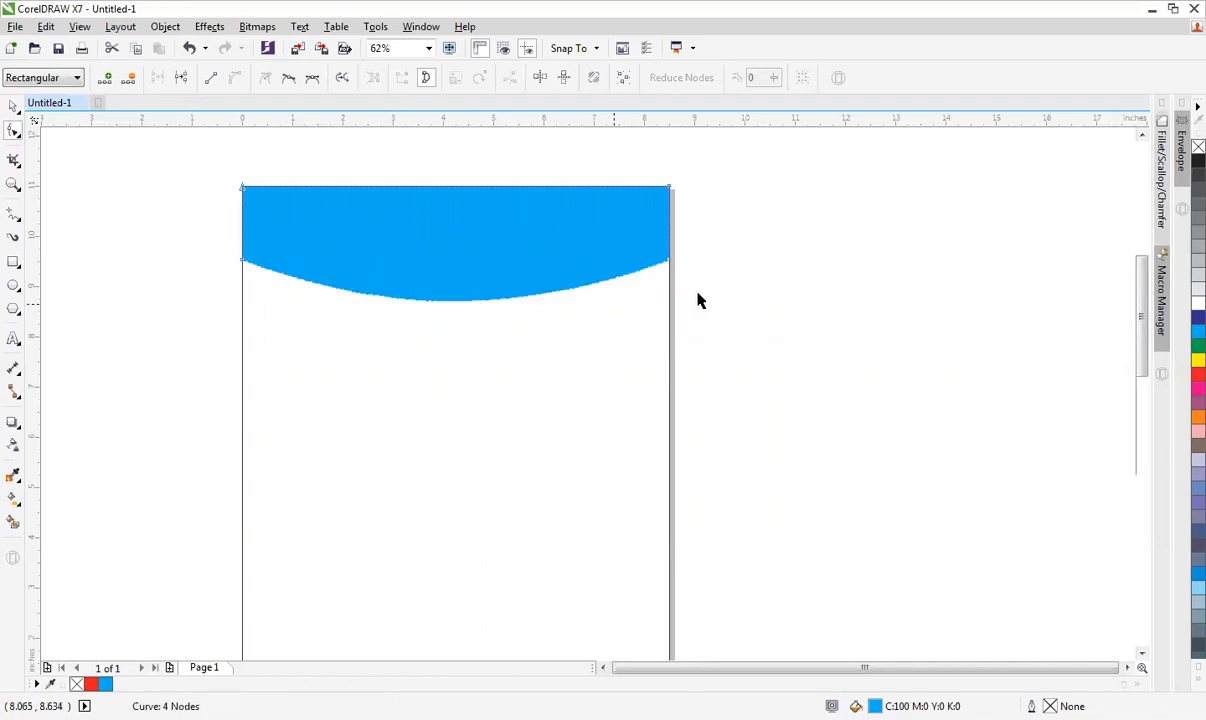
{"action": "left_click", "coordinate": [720, 290]}
Create the doctor's name as black artistic text and place it in the header's upper-left corner, enlarged to about 44.6 pt.
{"action": "scroll", "coordinate": [732, 285], "scroll_direction": "down", "scroll_amount": 1}
{"action": "left_click_drag", "start_coordinate": [406, 210], "coordinate": [848, 398]}
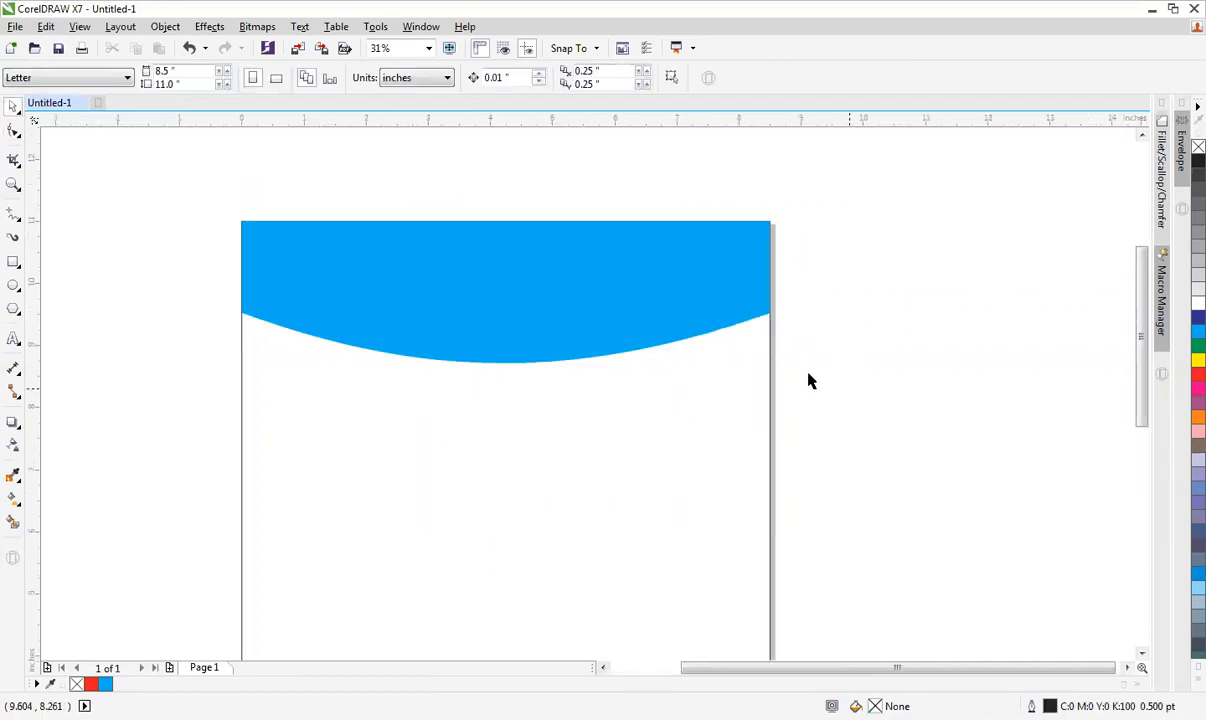
{"action": "left_click", "coordinate": [608, 272]}
{"action": "left_click", "coordinate": [281, 171]}
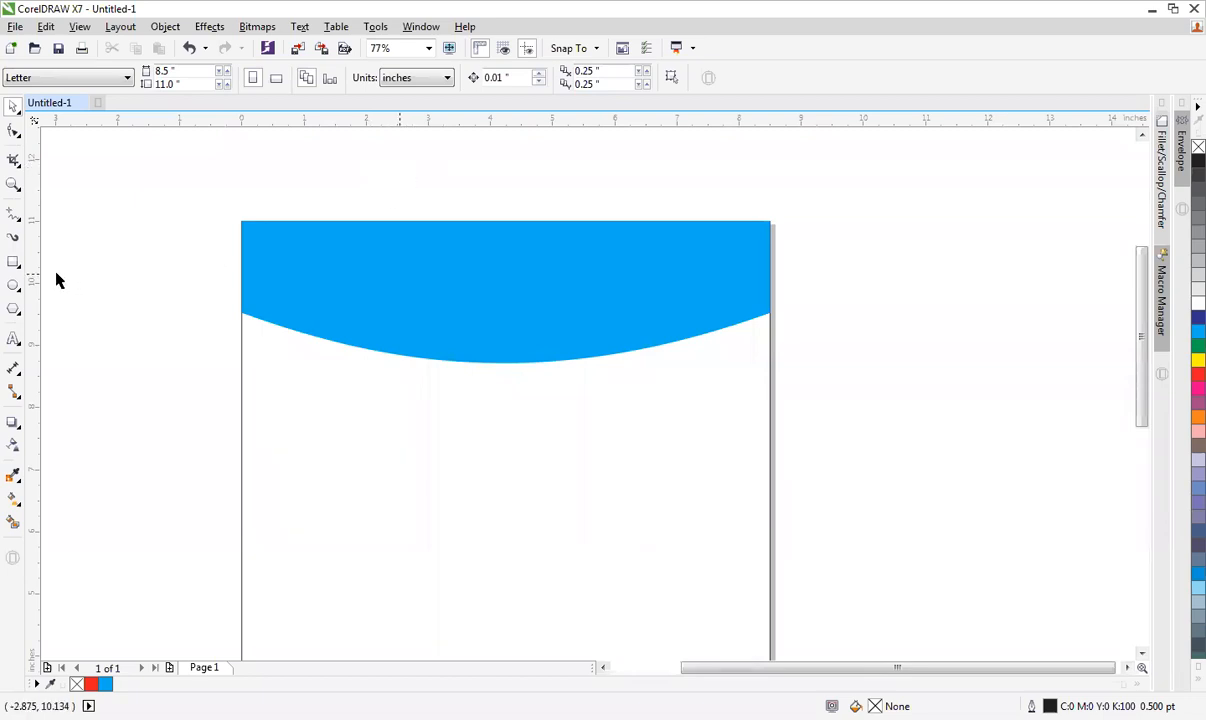
{"action": "left_click", "coordinate": [14, 339]}
{"action": "left_click", "coordinate": [127, 338]}
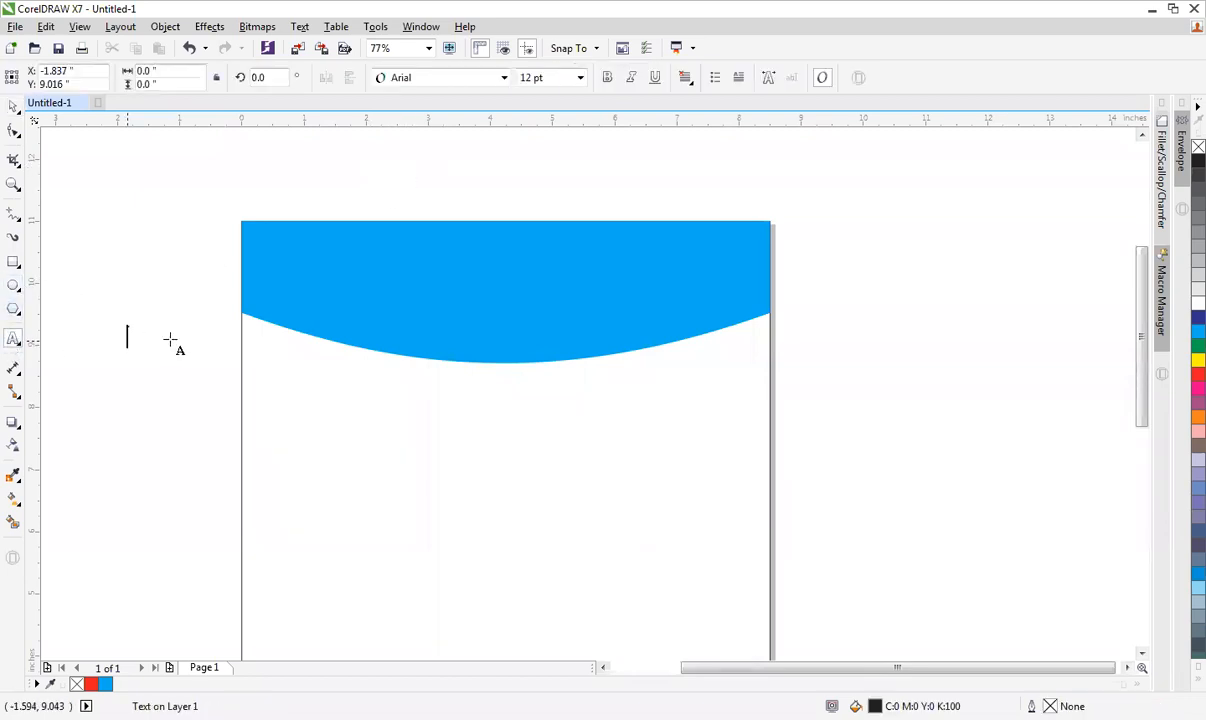
{"action": "type", "text": "D"}
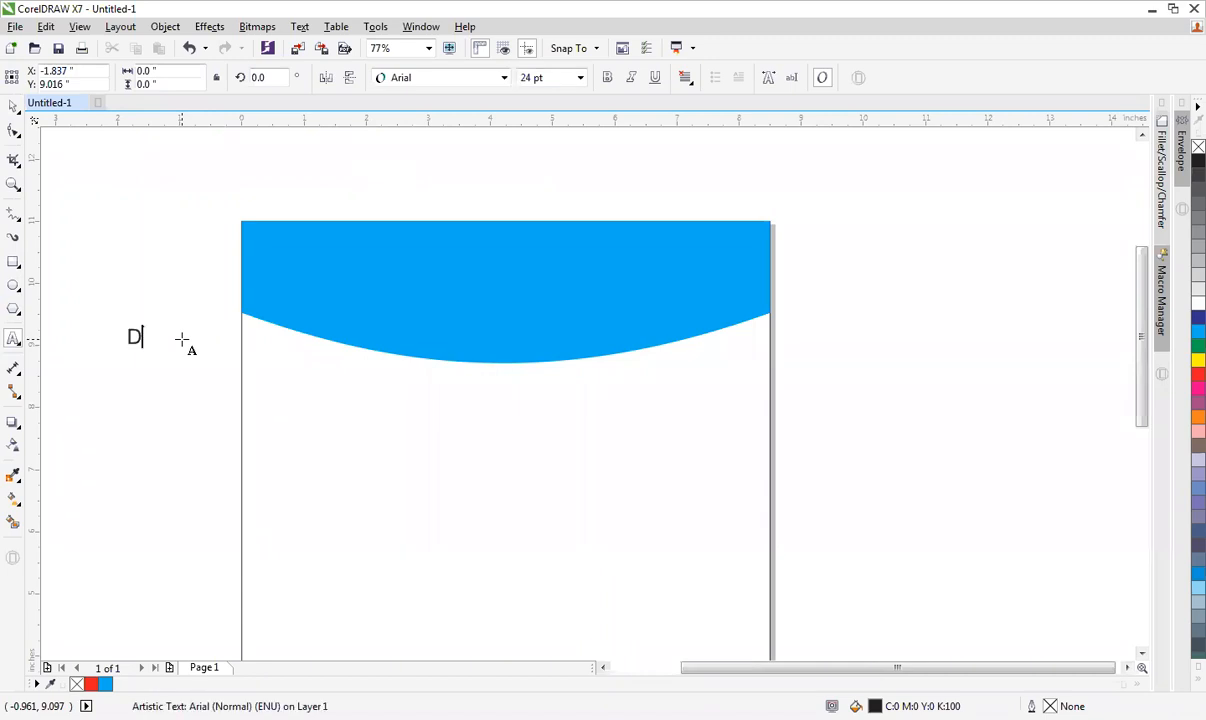
{"action": "type", "text": "R.ASLAM"}
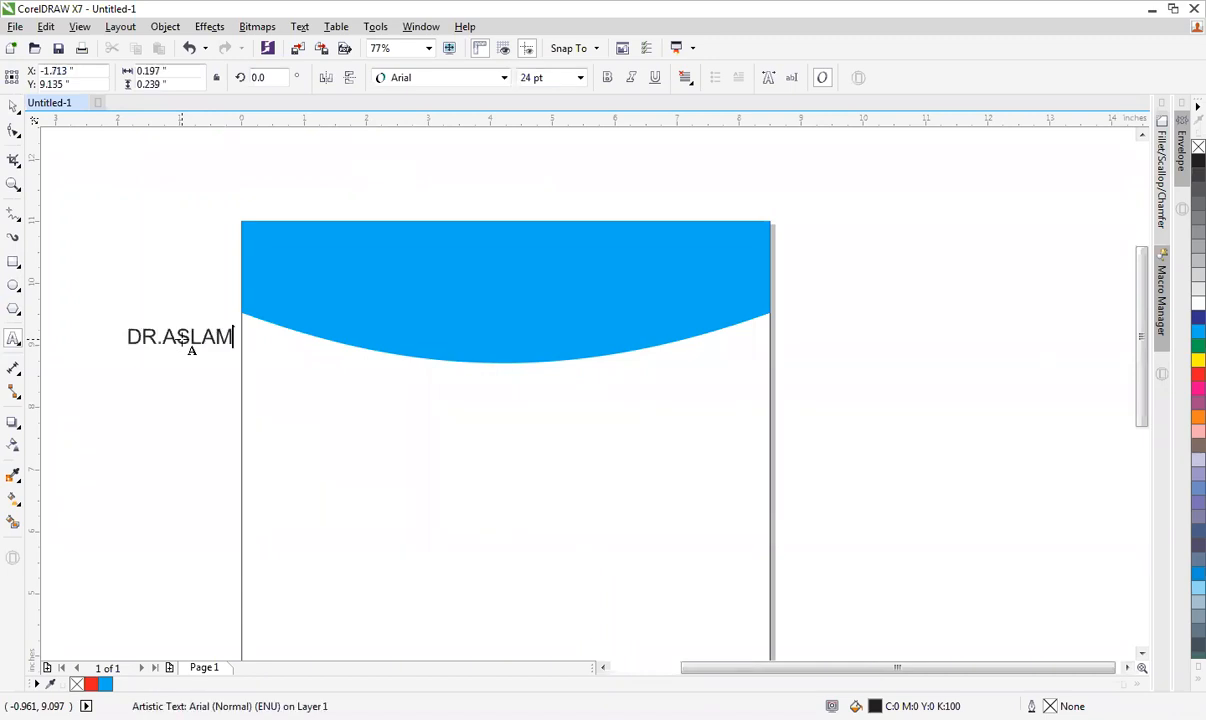
{"action": "key", "text": "ctrl+space"}
{"action": "left_click_drag", "start_coordinate": [180, 336], "coordinate": [447, 306]}
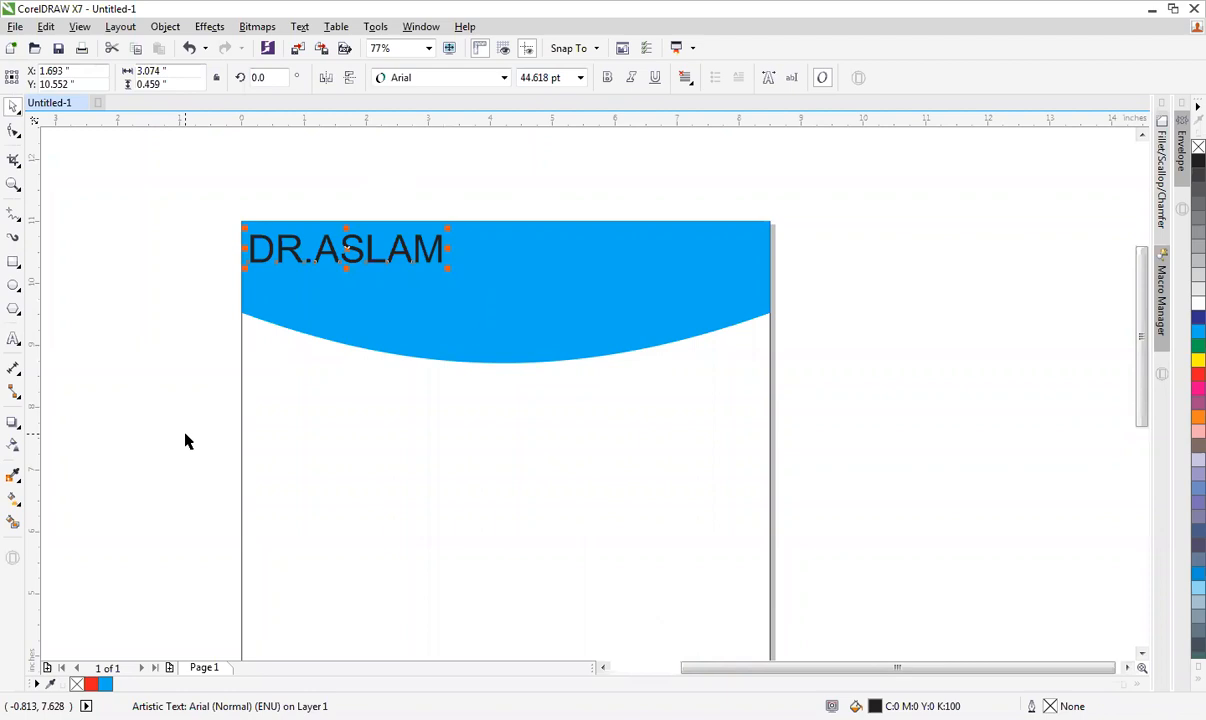
Try the April Flowers font and Amazone BT on the doctor's name in the header.
{"action": "left_click", "coordinate": [490, 339]}
{"action": "left_click_drag", "start_coordinate": [196, 181], "coordinate": [467, 312]}
{"action": "left_click", "coordinate": [494, 170]}
{"action": "scroll", "coordinate": [492, 190], "scroll_direction": "down", "scroll_amount": 2}
{"action": "scroll", "coordinate": [462, 226], "scroll_direction": "up", "scroll_amount": 2}
{"action": "left_click", "coordinate": [471, 173]}
{"action": "left_click", "coordinate": [474, 167]}
{"action": "left_click", "coordinate": [420, 77]}
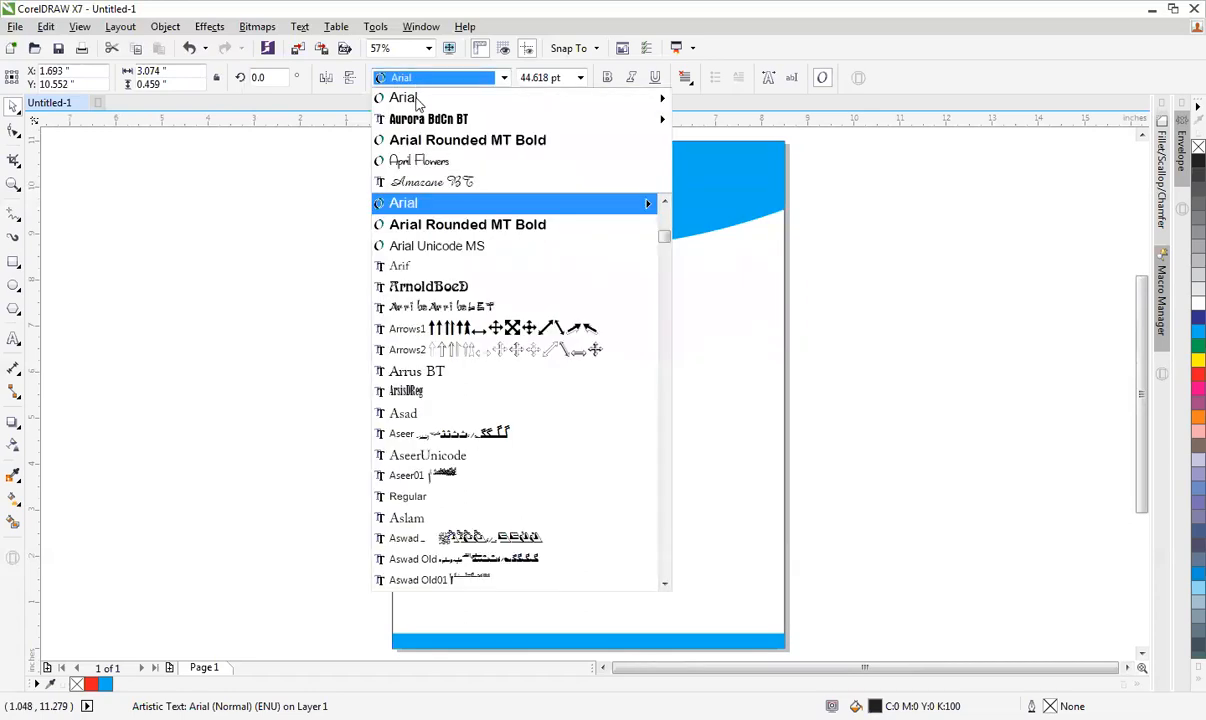
{"action": "left_click", "coordinate": [420, 159]}
{"action": "left_click_drag", "start_coordinate": [342, 150], "coordinate": [676, 272]}
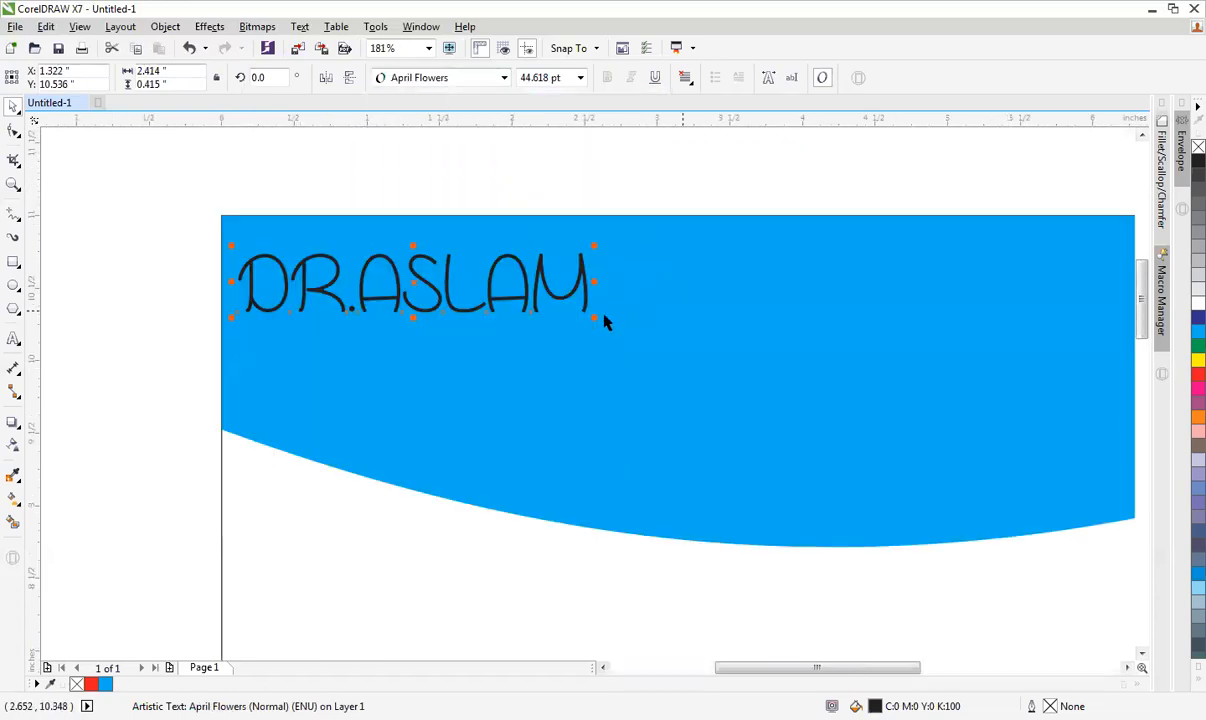
{"action": "left_click", "coordinate": [420, 77]}
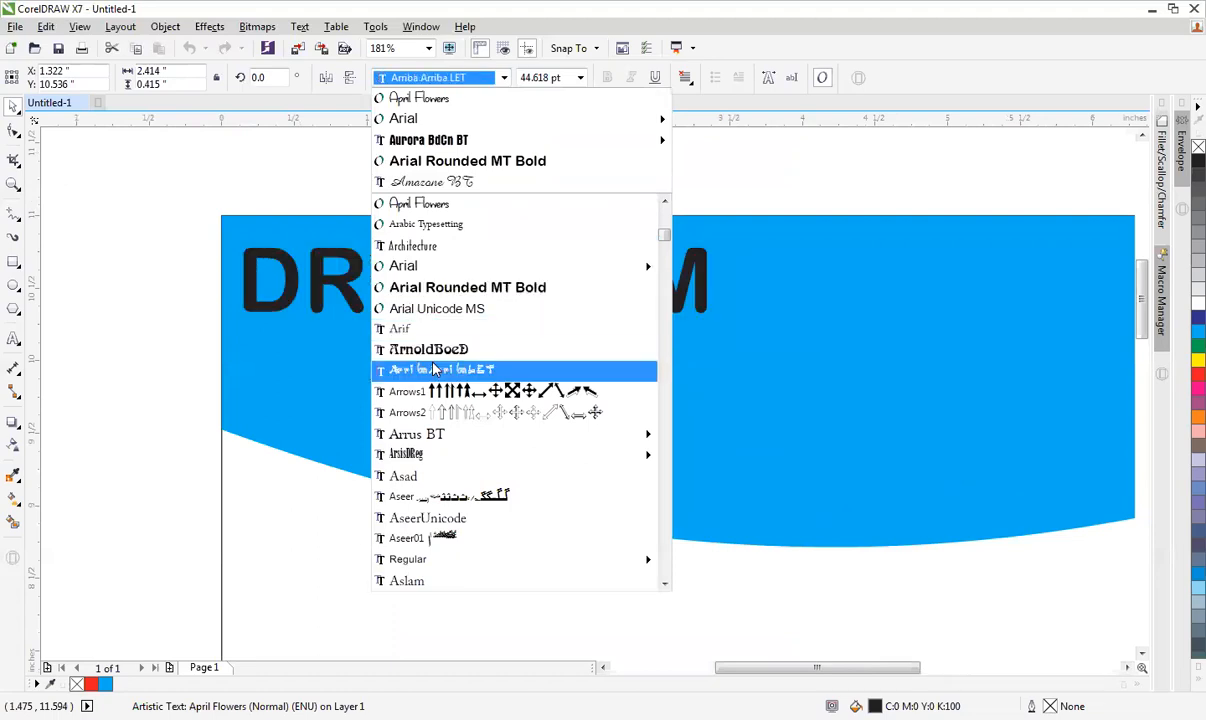
{"action": "left_click", "coordinate": [438, 181]}
Set the font of the doctor's name in the header to Brisk.
{"action": "left_click", "coordinate": [432, 74]}
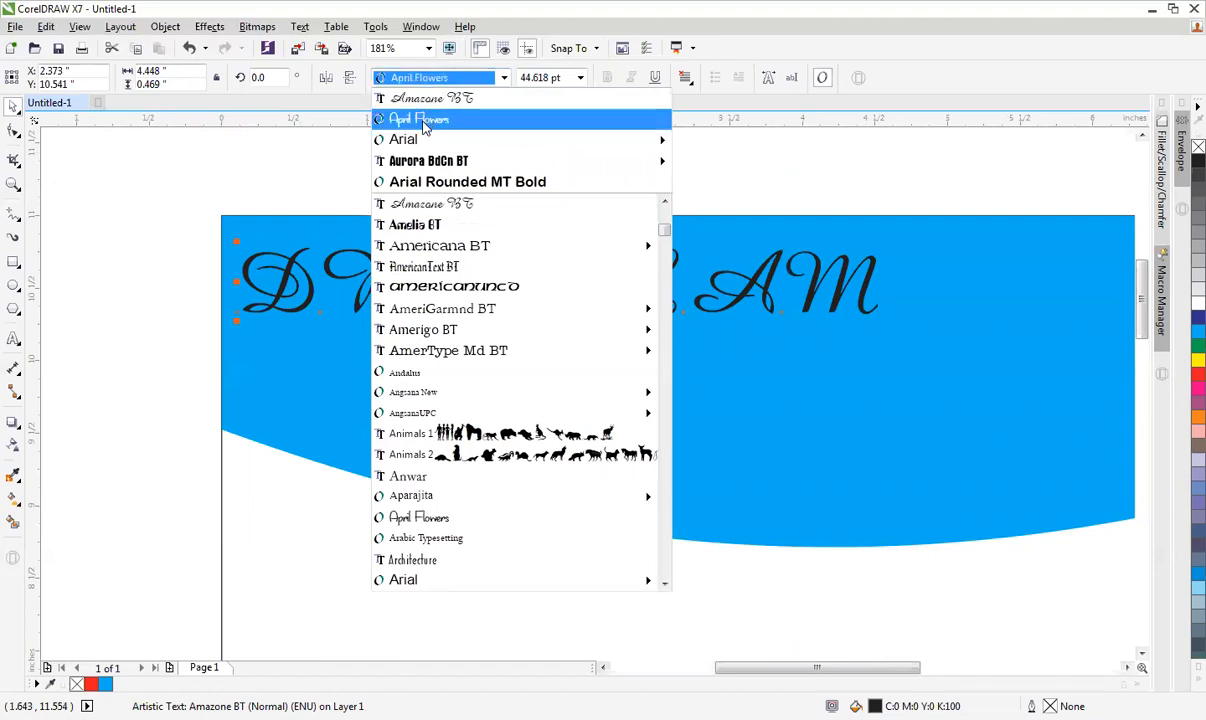
{"action": "scroll", "coordinate": [444, 458], "scroll_direction": "down", "scroll_amount": 3}
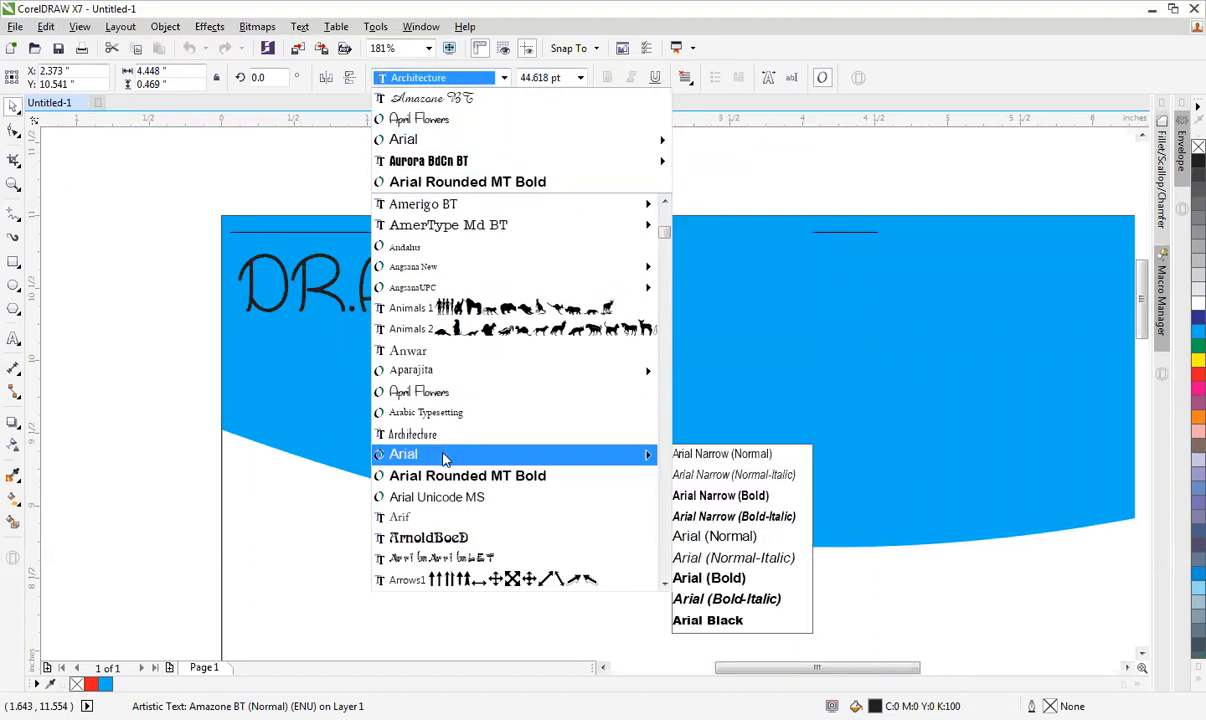
{"action": "scroll", "coordinate": [452, 467], "scroll_direction": "down", "scroll_amount": 6}
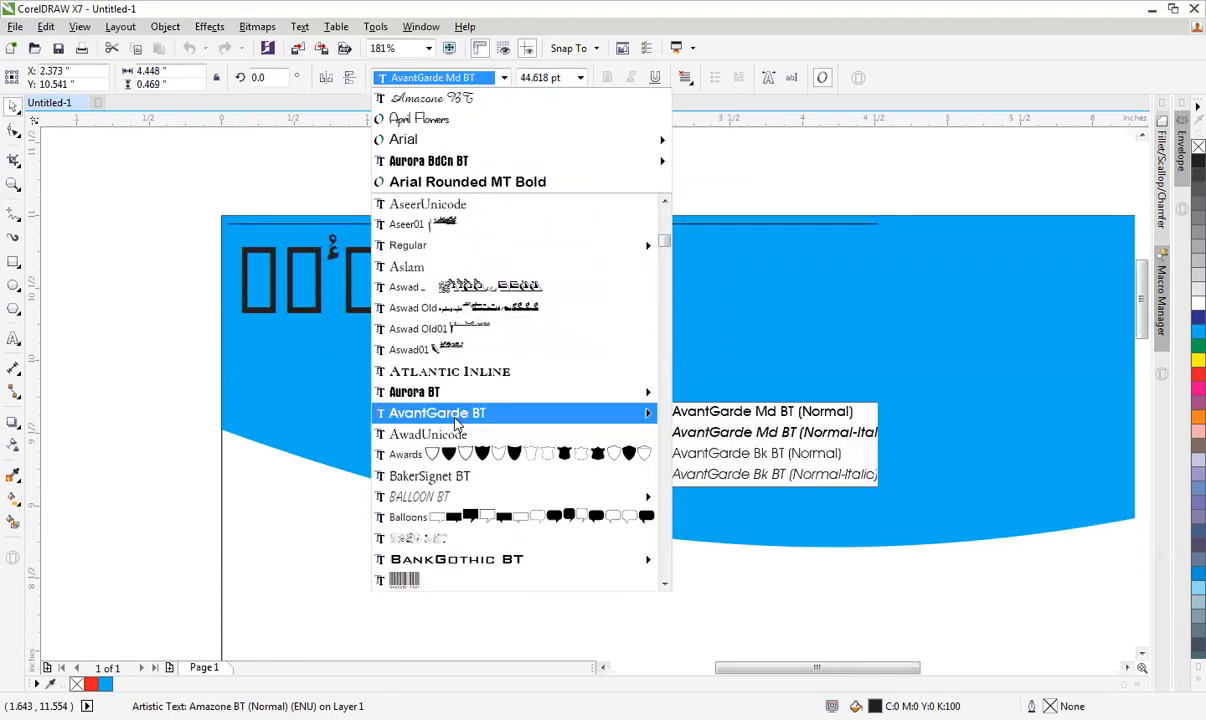
{"action": "scroll", "coordinate": [407, 485], "scroll_direction": "down", "scroll_amount": 1}
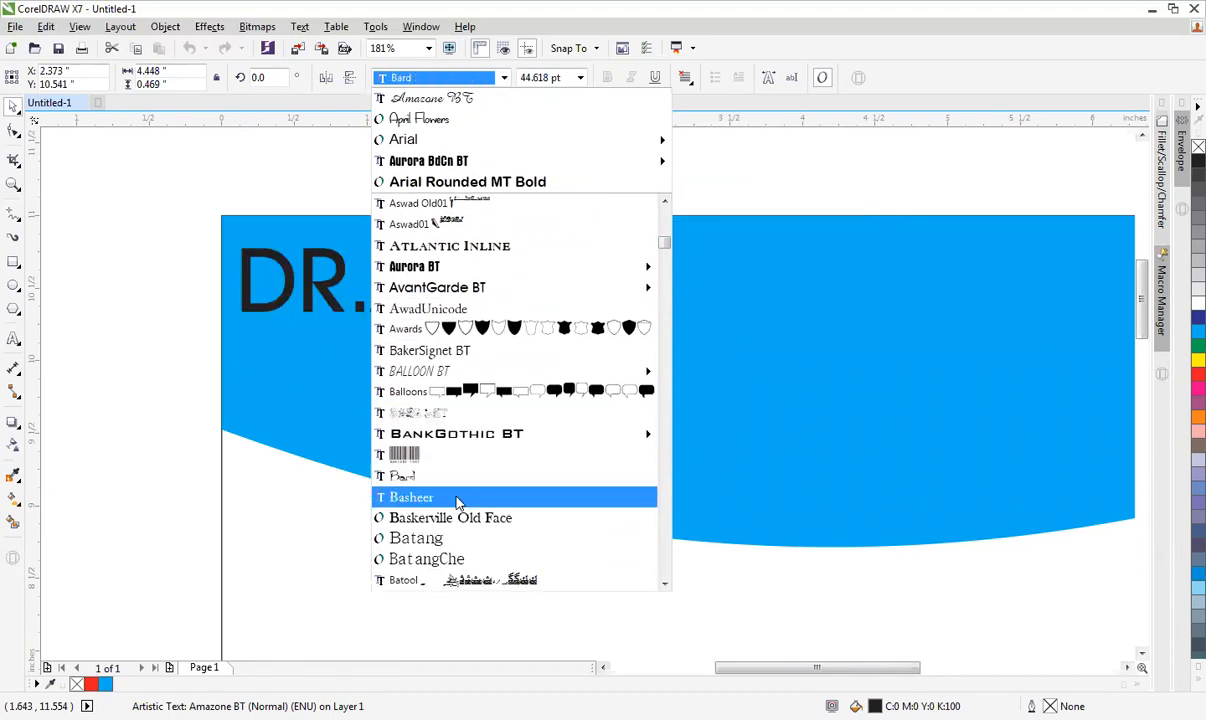
{"action": "scroll", "coordinate": [457, 500], "scroll_direction": "down", "scroll_amount": 4}
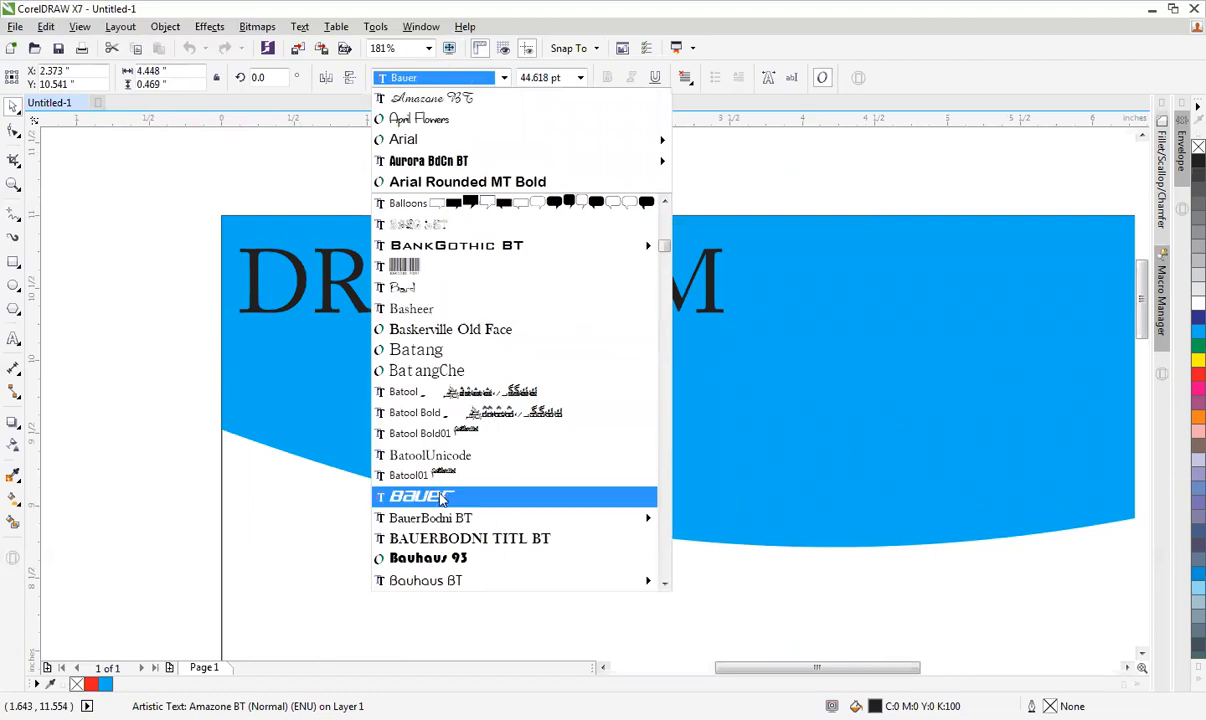
{"action": "scroll", "coordinate": [448, 517], "scroll_direction": "down", "scroll_amount": 3}
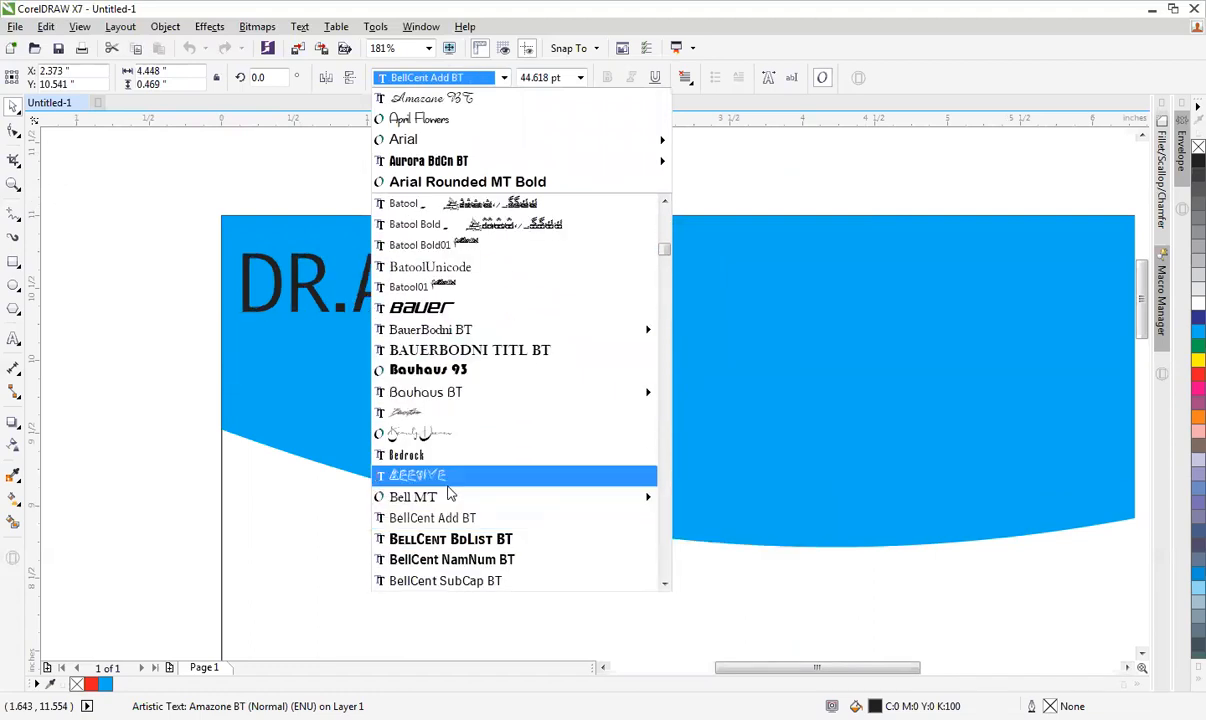
{"action": "scroll", "coordinate": [449, 495], "scroll_direction": "down", "scroll_amount": 4}
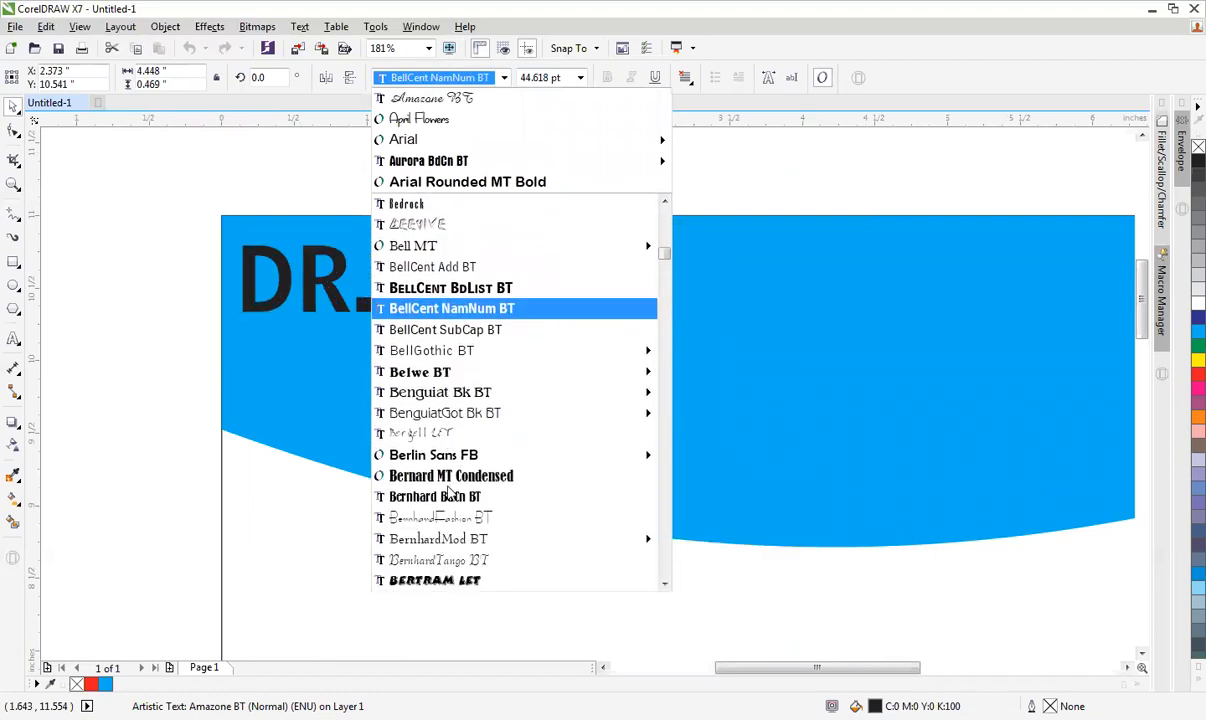
{"action": "scroll", "coordinate": [449, 495], "scroll_direction": "down", "scroll_amount": 2}
{"action": "scroll", "coordinate": [449, 495], "scroll_direction": "down", "scroll_amount": 3}
{"action": "scroll", "coordinate": [447, 488], "scroll_direction": "down", "scroll_amount": 3}
{"action": "mouse_move", "coordinate": [444, 485]}
{"action": "scroll", "coordinate": [444, 485], "scroll_direction": "down", "scroll_amount": 4}
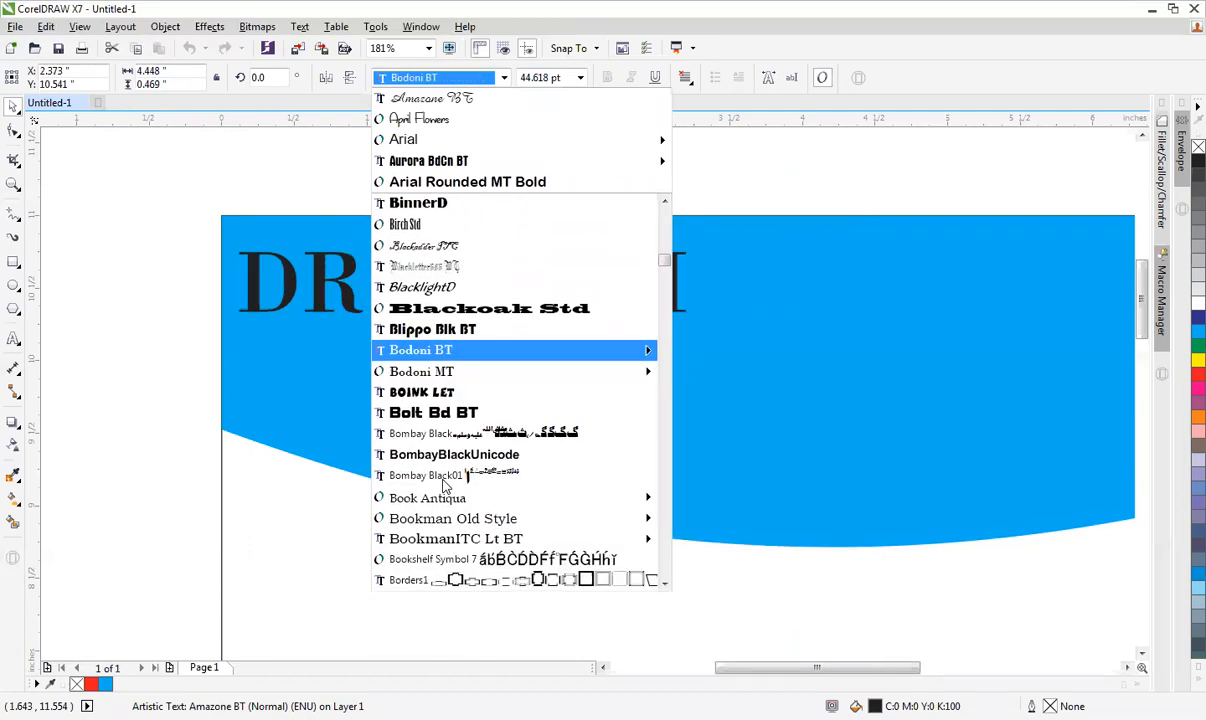
{"action": "scroll", "coordinate": [444, 485], "scroll_direction": "down", "scroll_amount": 3}
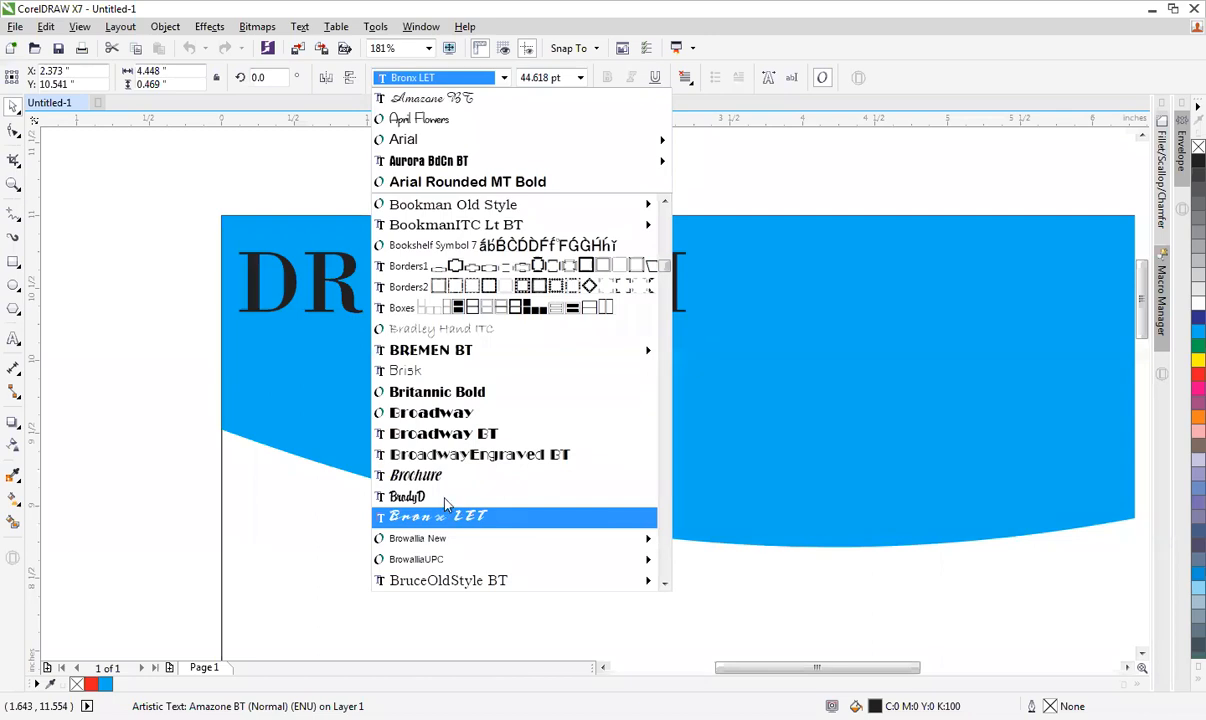
{"action": "left_click", "coordinate": [420, 370]}
{"action": "left_click", "coordinate": [530, 175]}
Duplicate the curved cyan header shape and offset the copy about 0.14 inches upward.
{"action": "scroll", "coordinate": [530, 175], "scroll_direction": "down", "scroll_amount": 5}
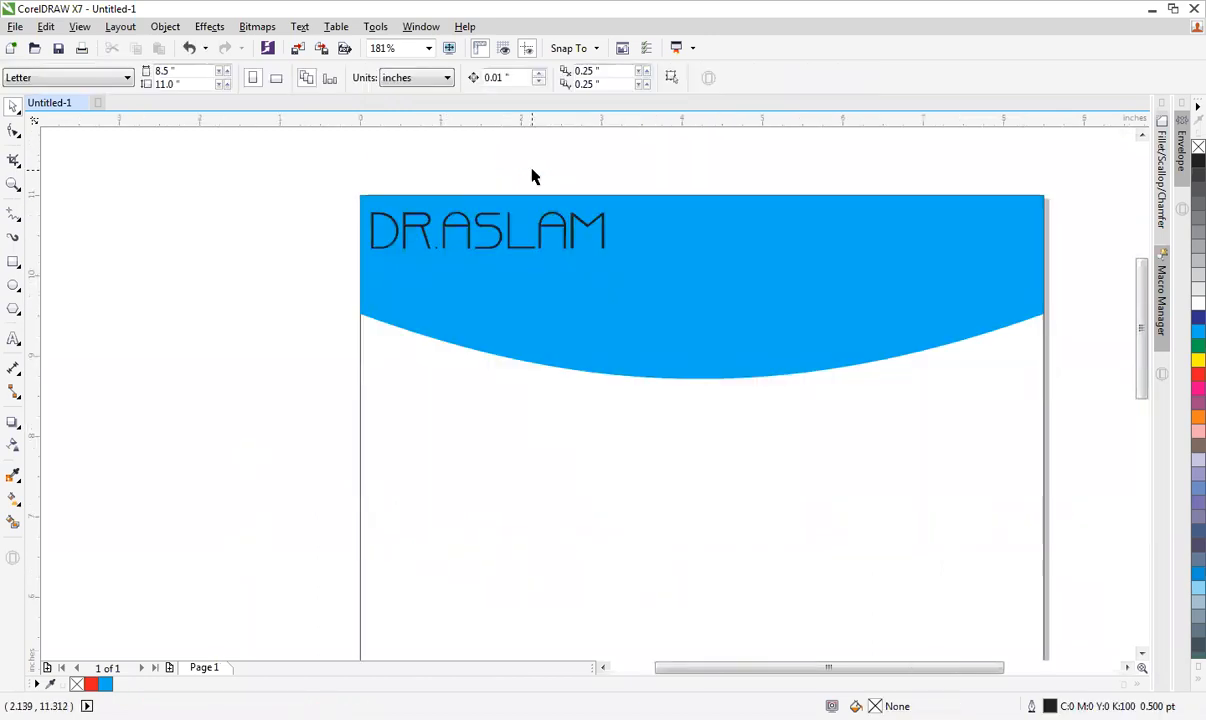
{"action": "scroll", "coordinate": [527, 175], "scroll_direction": "down", "scroll_amount": 1}
{"action": "scroll", "coordinate": [527, 175], "scroll_direction": "up", "scroll_amount": 1}
{"action": "key", "text": "F2"}
{"action": "left_click_drag", "start_coordinate": [423, 256], "coordinate": [671, 100]}
{"action": "scroll", "coordinate": [622, 385], "scroll_direction": "up", "scroll_amount": 2}
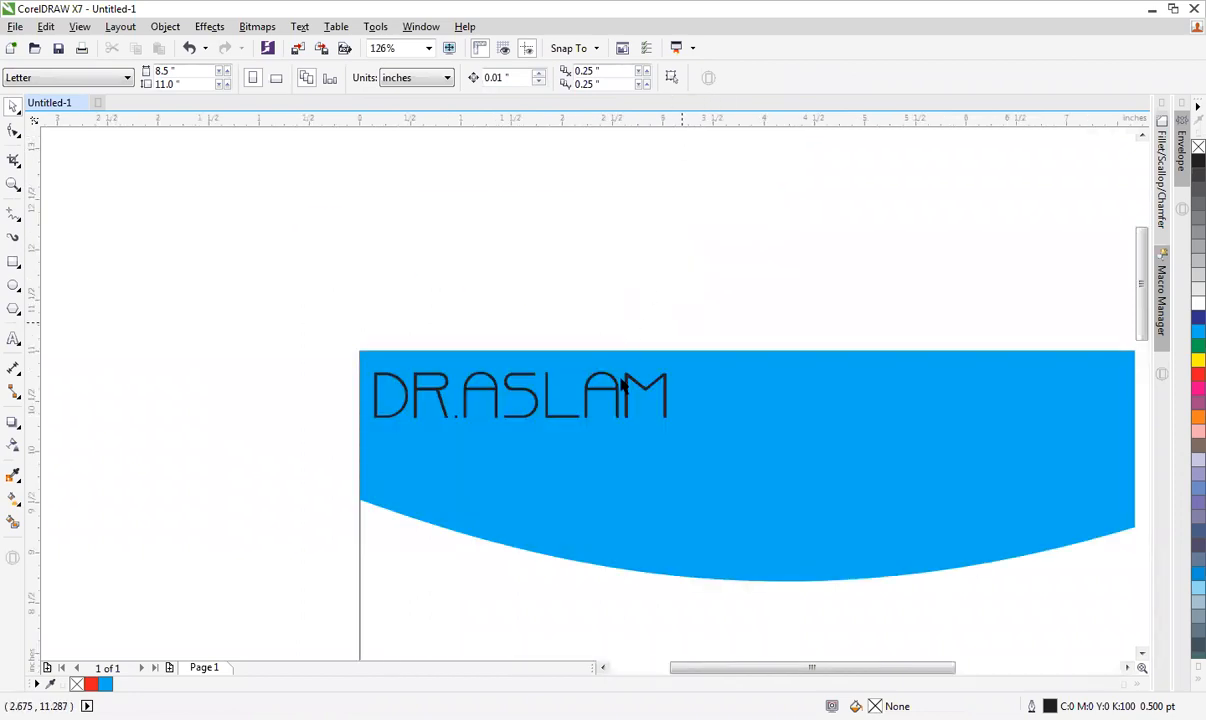
{"action": "left_click", "coordinate": [623, 383]}
{"action": "key", "text": "F3"}
{"action": "left_click", "coordinate": [624, 261]}
{"action": "key", "text": "F2"}
{"action": "left_click_drag", "start_coordinate": [341, 147], "coordinate": [946, 376]}
{"action": "left_click_drag", "start_coordinate": [523, 447], "coordinate": [523, 435]}
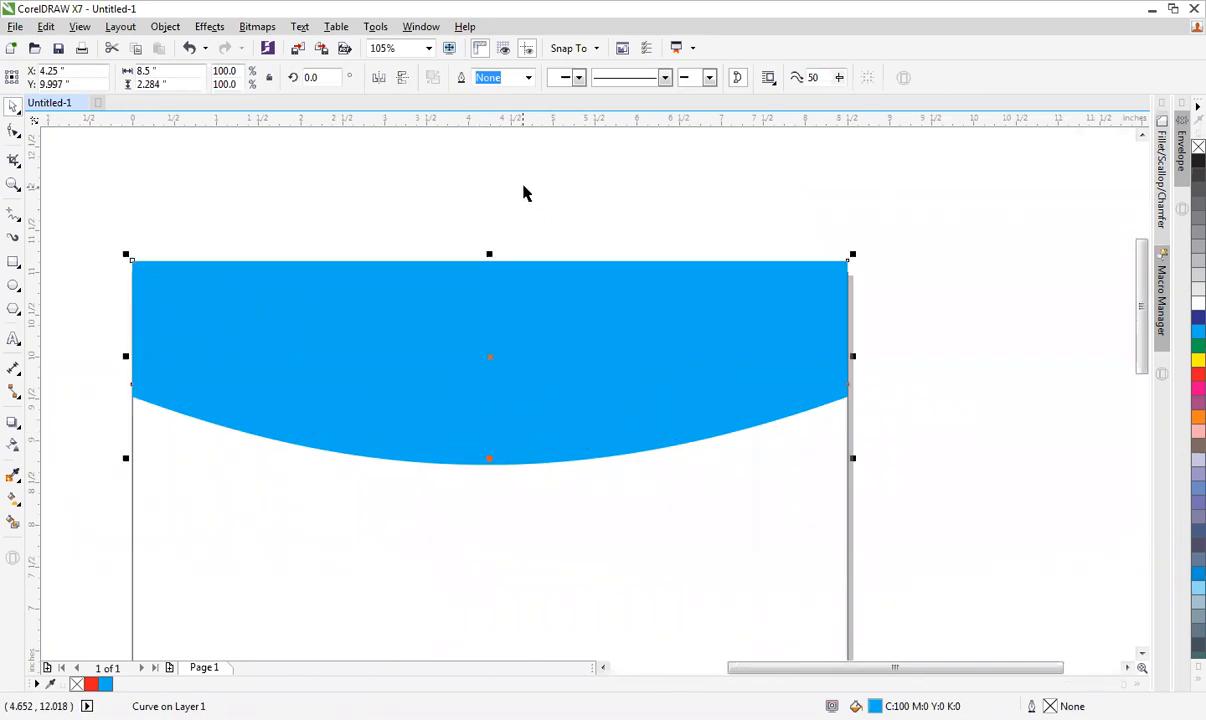
Send the header copy behind the cyan header and fill it red so it shows as a strip along the upper edge.
{"action": "left_click", "coordinate": [1197, 303]}
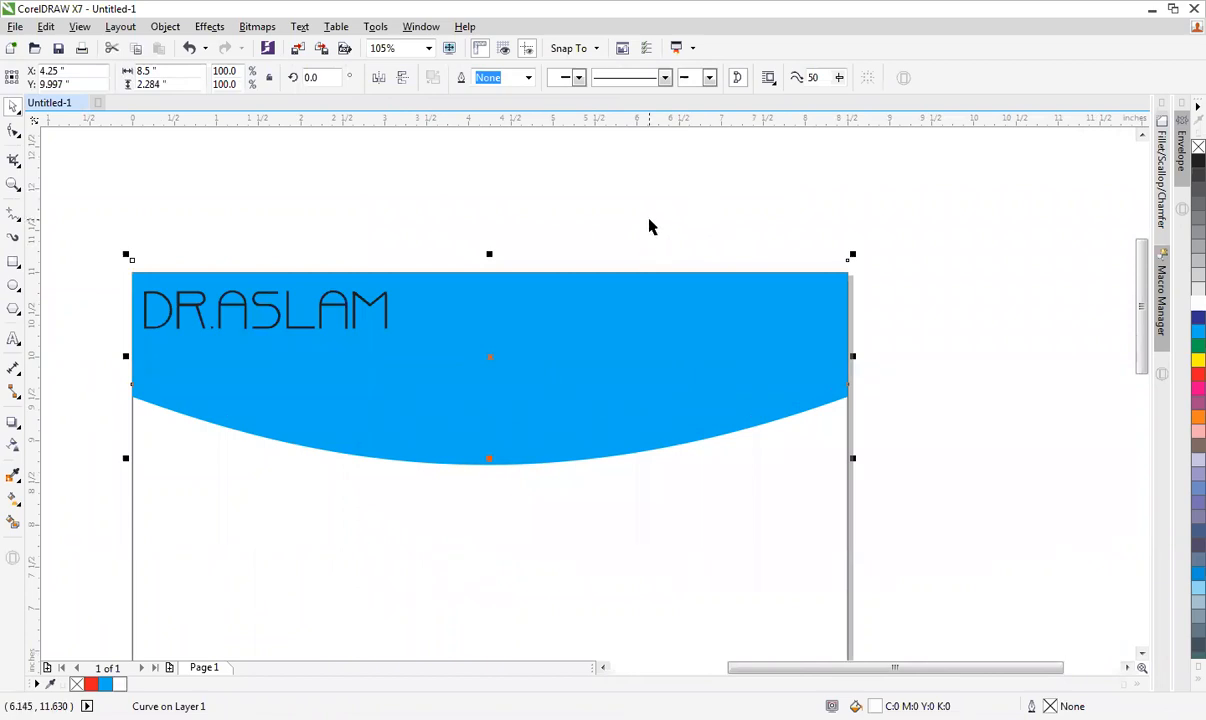
{"action": "left_click", "coordinate": [1197, 374]}
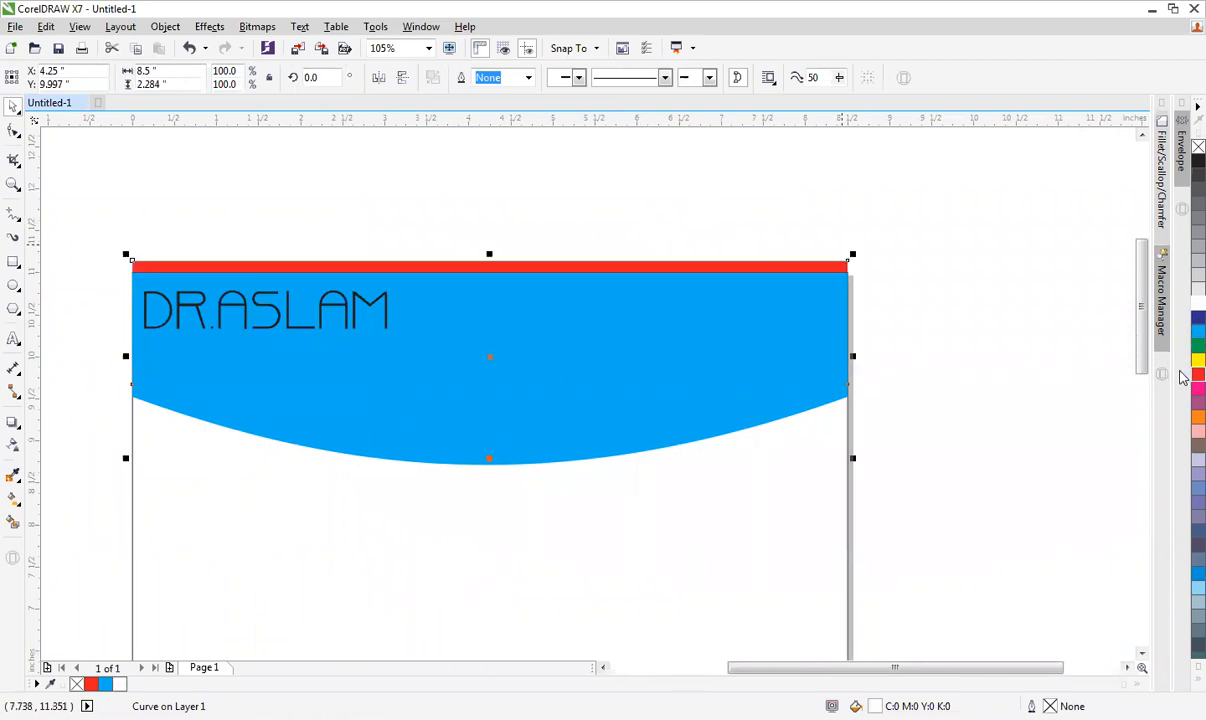
{"action": "left_click", "coordinate": [600, 215]}
{"action": "left_click", "coordinate": [590, 263]}
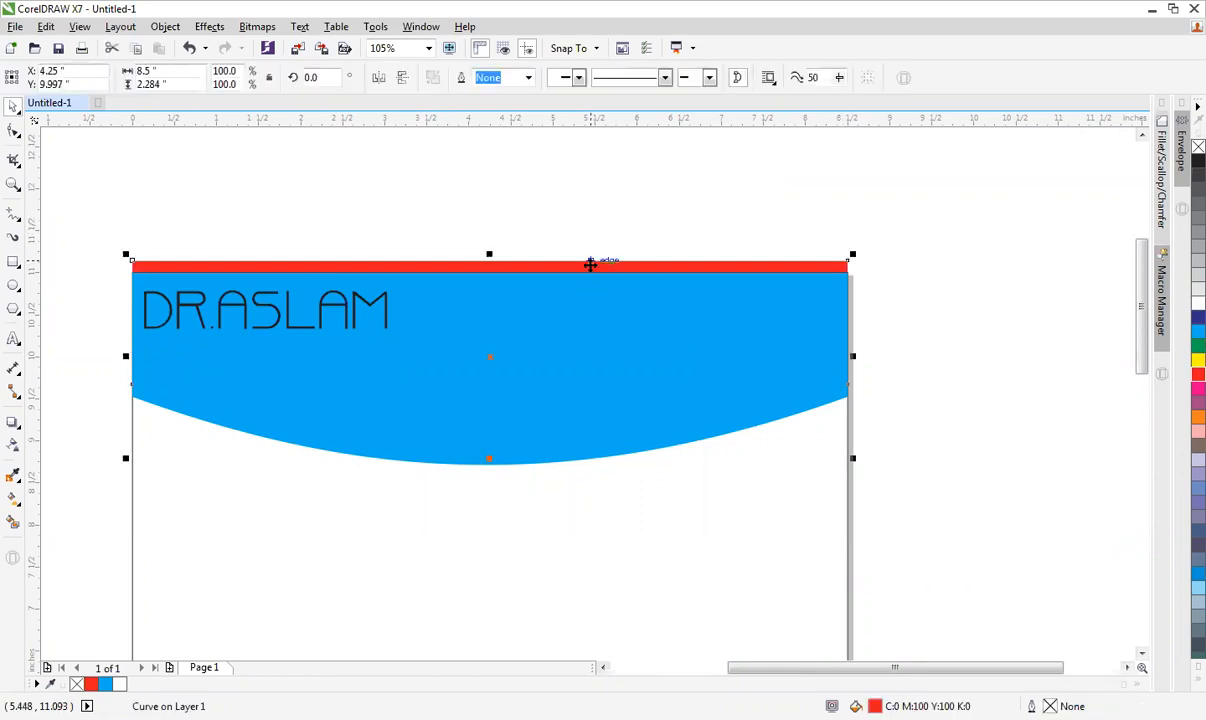
{"action": "left_click", "coordinate": [572, 342]}
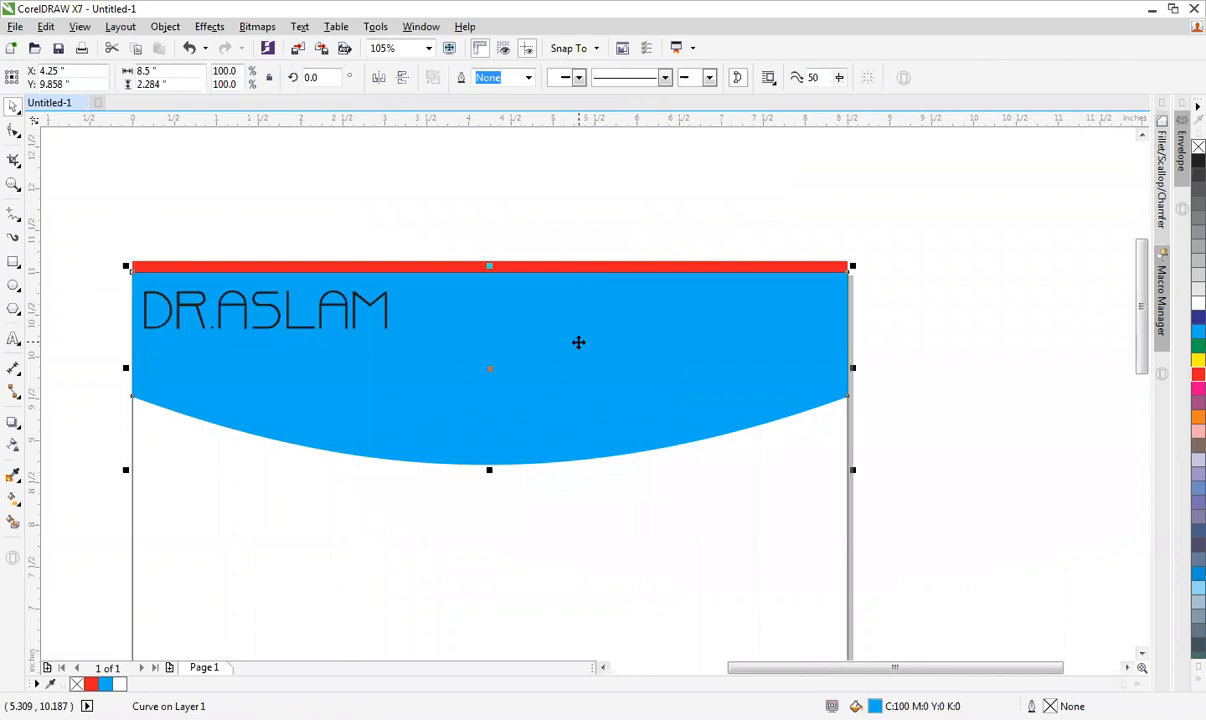
{"action": "left_click", "coordinate": [556, 264]}
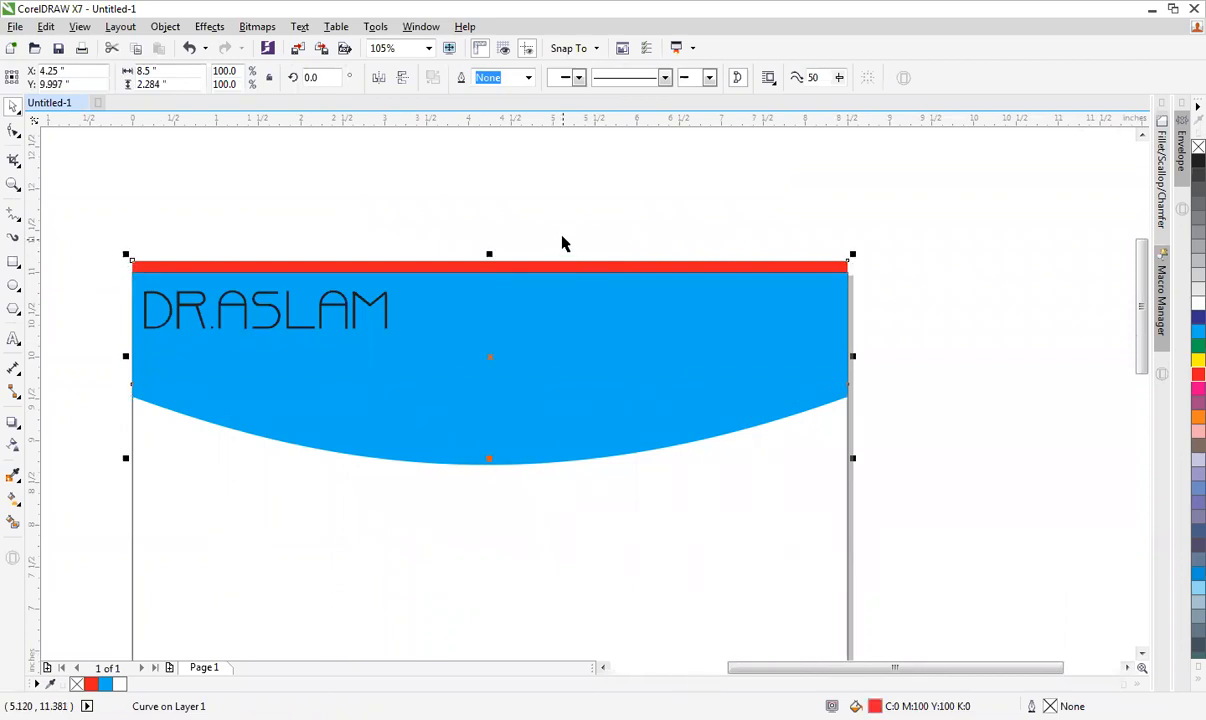
Apply a vertical gradient transparency to the red header copy, fading out downward.
{"action": "left_click", "coordinate": [22, 446]}
{"action": "left_click_drag", "start_coordinate": [503, 307], "coordinate": [503, 406]}
{"action": "key", "text": "space"}
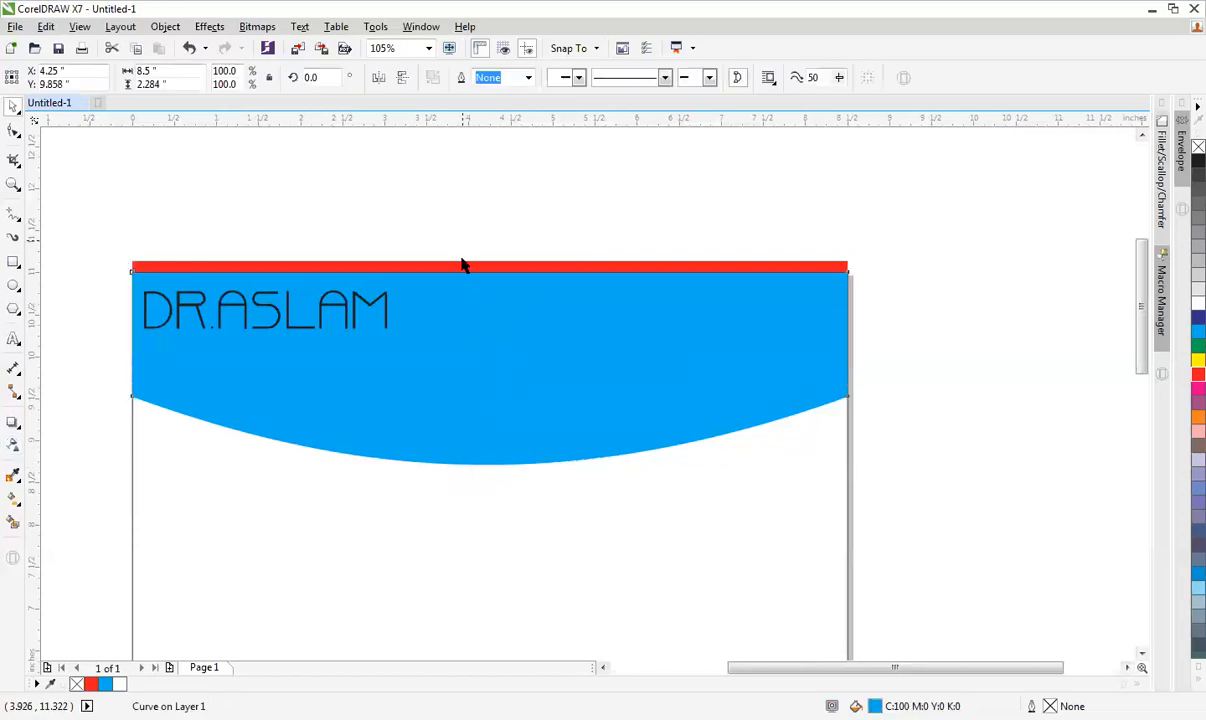
Apply a vertical gradient transparency to the cyan header curve, fading out toward its lower arc.
{"action": "key", "text": "Escape"}
{"action": "key", "text": "space"}
{"action": "left_click_drag", "start_coordinate": [476, 289], "coordinate": [476, 394]}
{"action": "key", "text": "space"}
{"action": "left_click", "coordinate": [513, 195]}
{"action": "scroll", "coordinate": [512, 196], "scroll_direction": "down", "scroll_amount": 1}
{"action": "key", "text": "F2"}
{"action": "left_click_drag", "start_coordinate": [277, 180], "coordinate": [813, 398]}
{"action": "left_click_drag", "start_coordinate": [215, 218], "coordinate": [812, 488]}
{"action": "key", "text": "F4"}
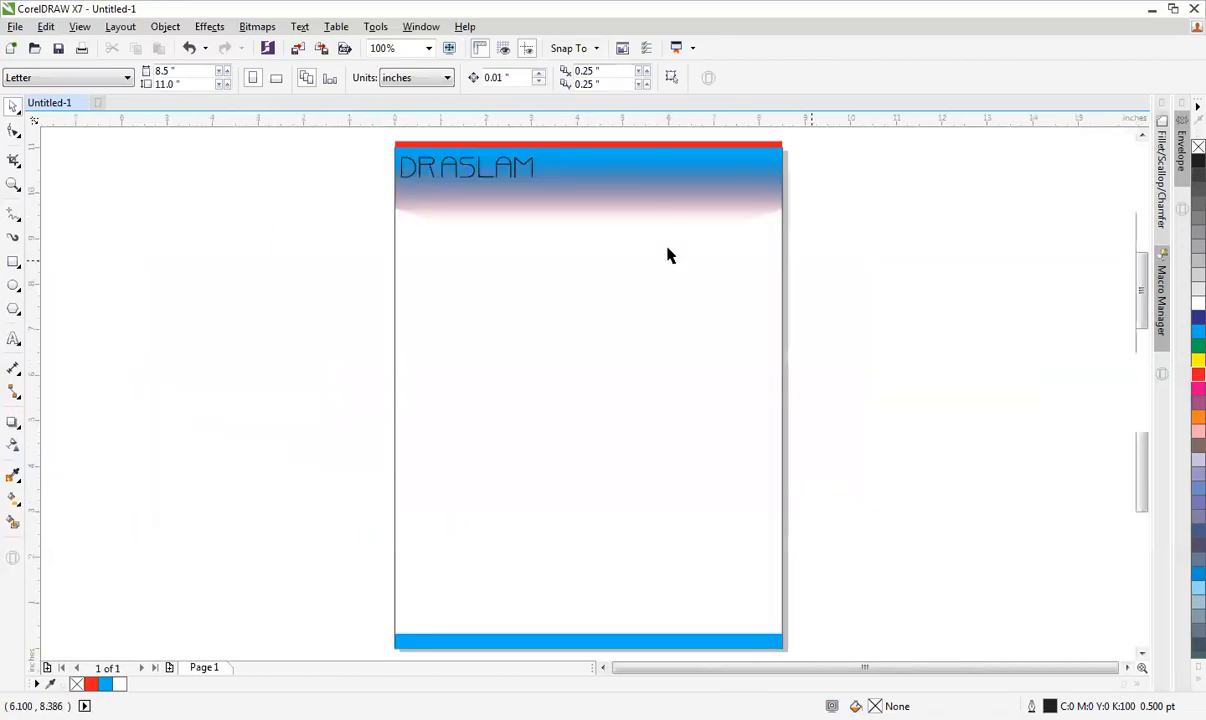
Try aligning the upper edges of the red and cyan header shapes.
{"action": "left_click", "coordinate": [665, 181]}
{"action": "key", "text": "F2"}
{"action": "left_click_drag", "start_coordinate": [335, 258], "coordinate": [950, 90]}
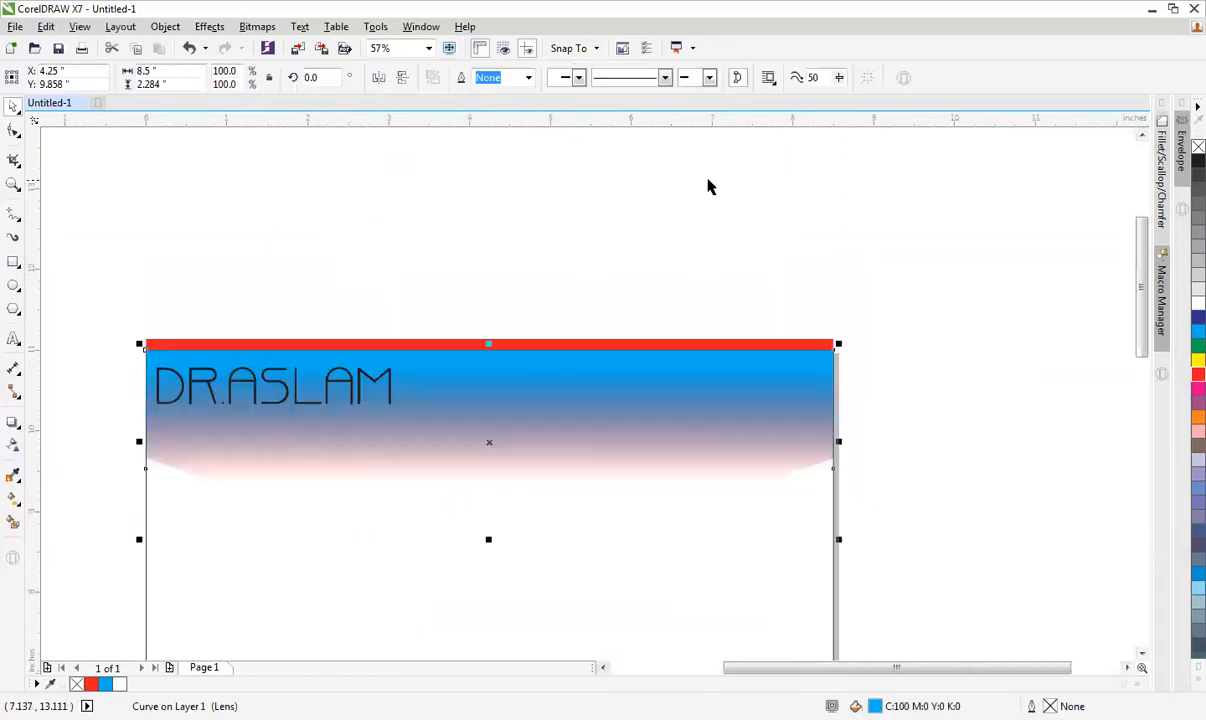
{"action": "left_click", "coordinate": [700, 250]}
{"action": "left_click", "coordinate": [761, 340]}
{"action": "left_click", "coordinate": [810, 376], "text": "shift"}
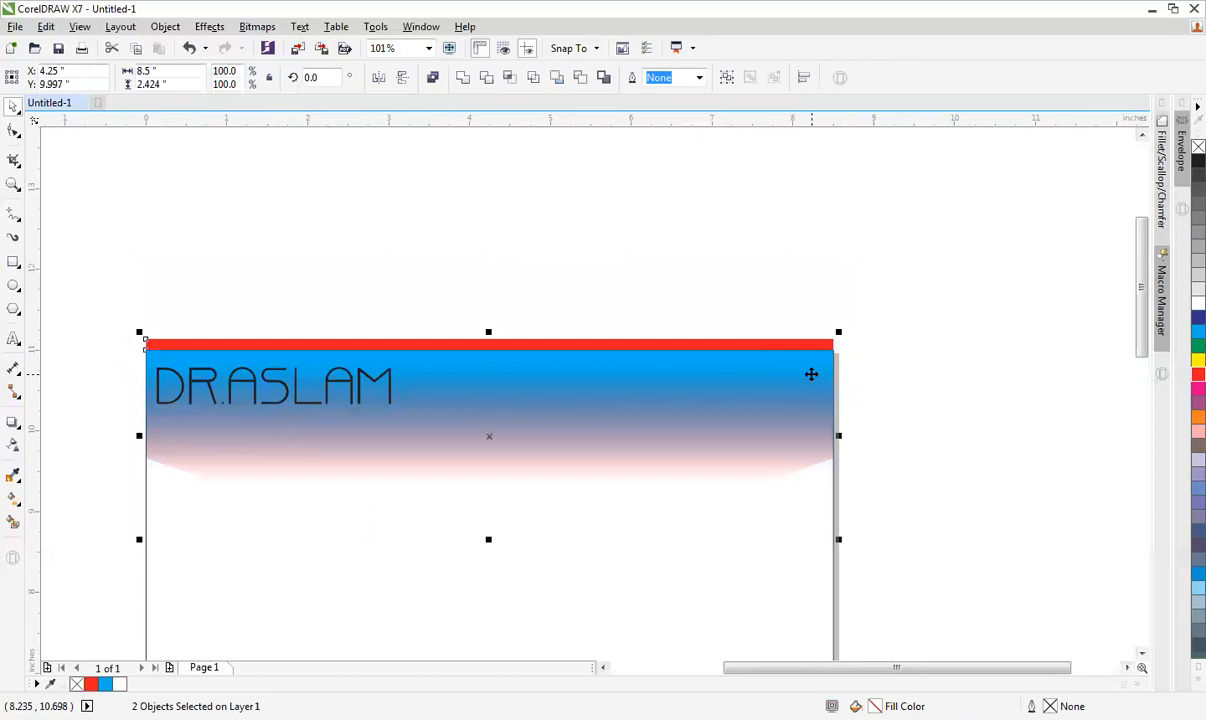
{"action": "key", "text": "t"}
{"action": "left_click", "coordinate": [783, 233]}
{"action": "key", "text": "F4"}
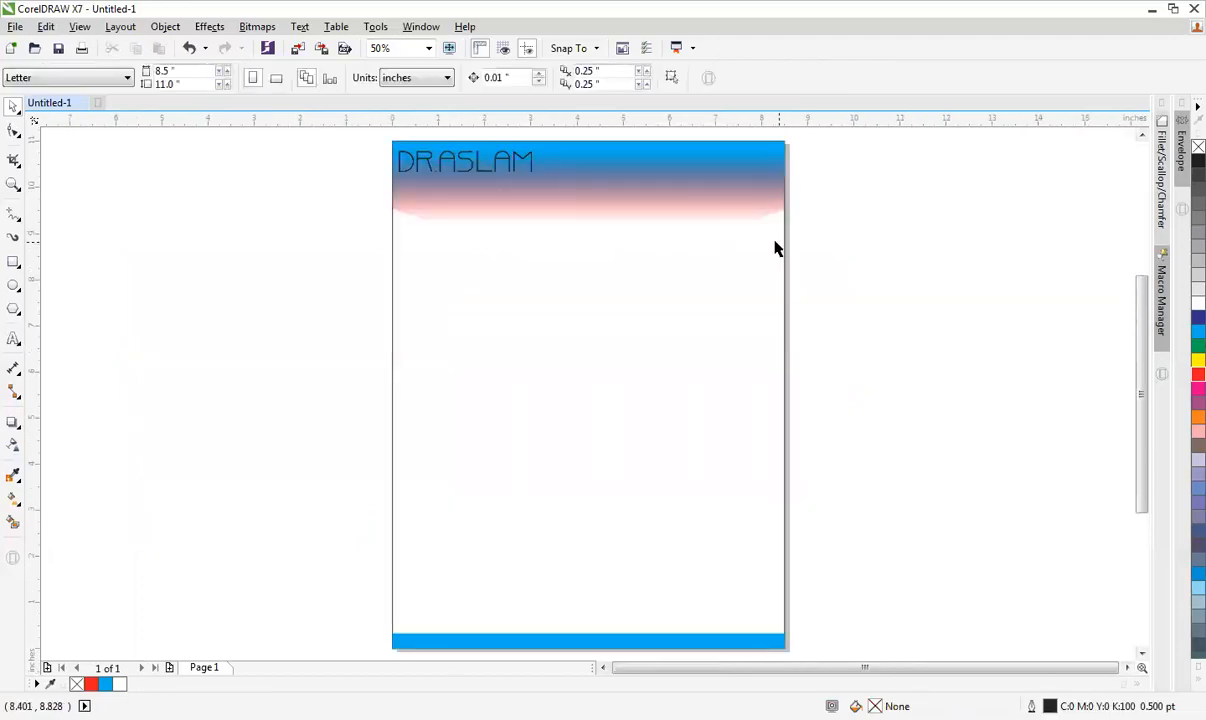
Undo the alignment of the two header shapes and the cyan header's gradient transparency.
{"action": "key", "text": "ctrl+z"}
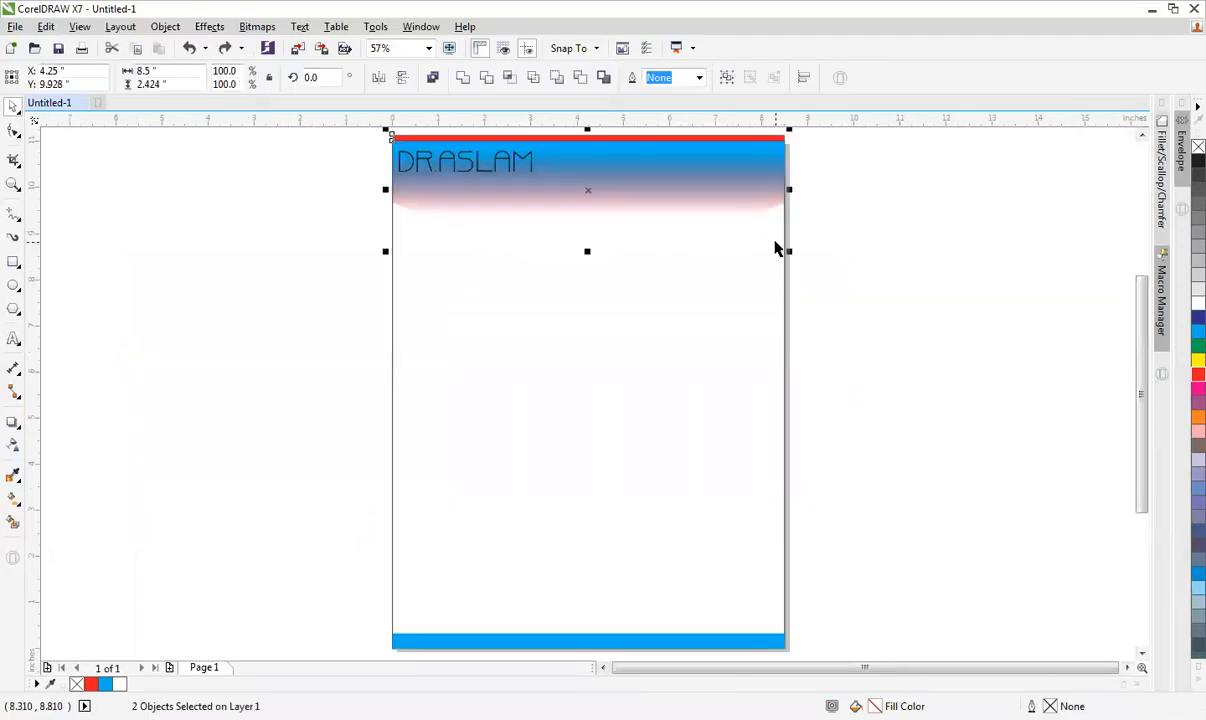
{"action": "key", "text": "F2"}
{"action": "left_click_drag", "start_coordinate": [355, 280], "coordinate": [854, 54]}
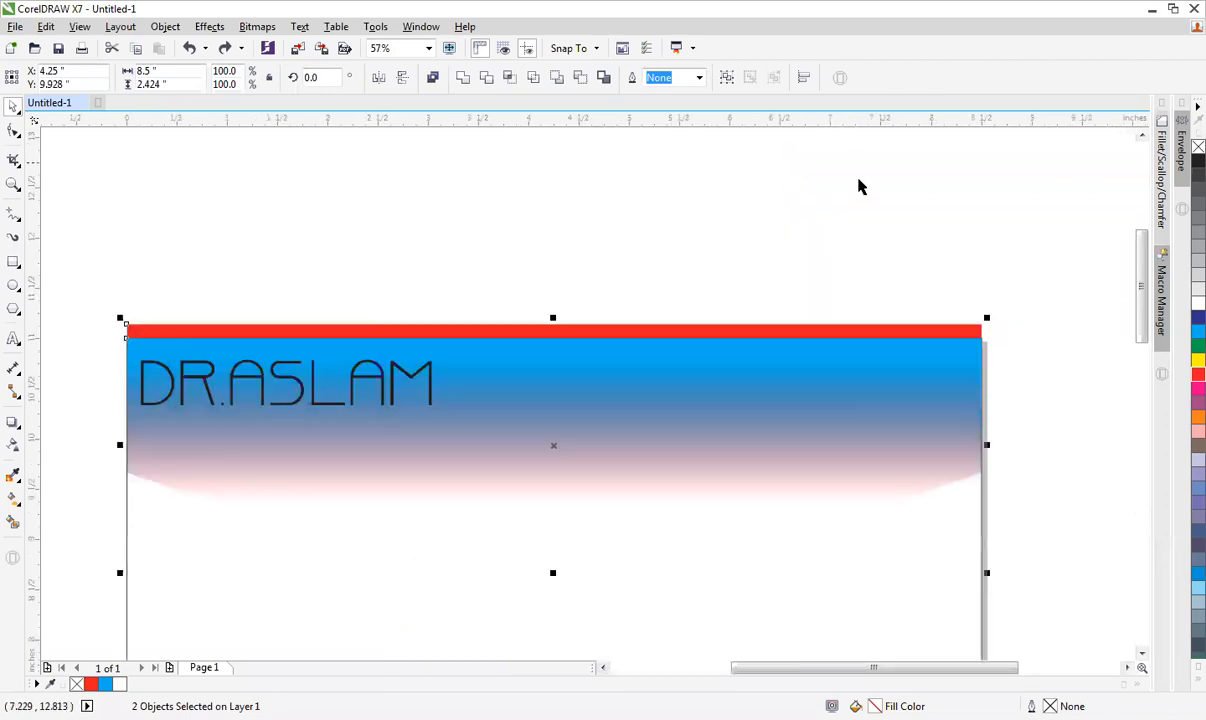
{"action": "left_click", "coordinate": [654, 340]}
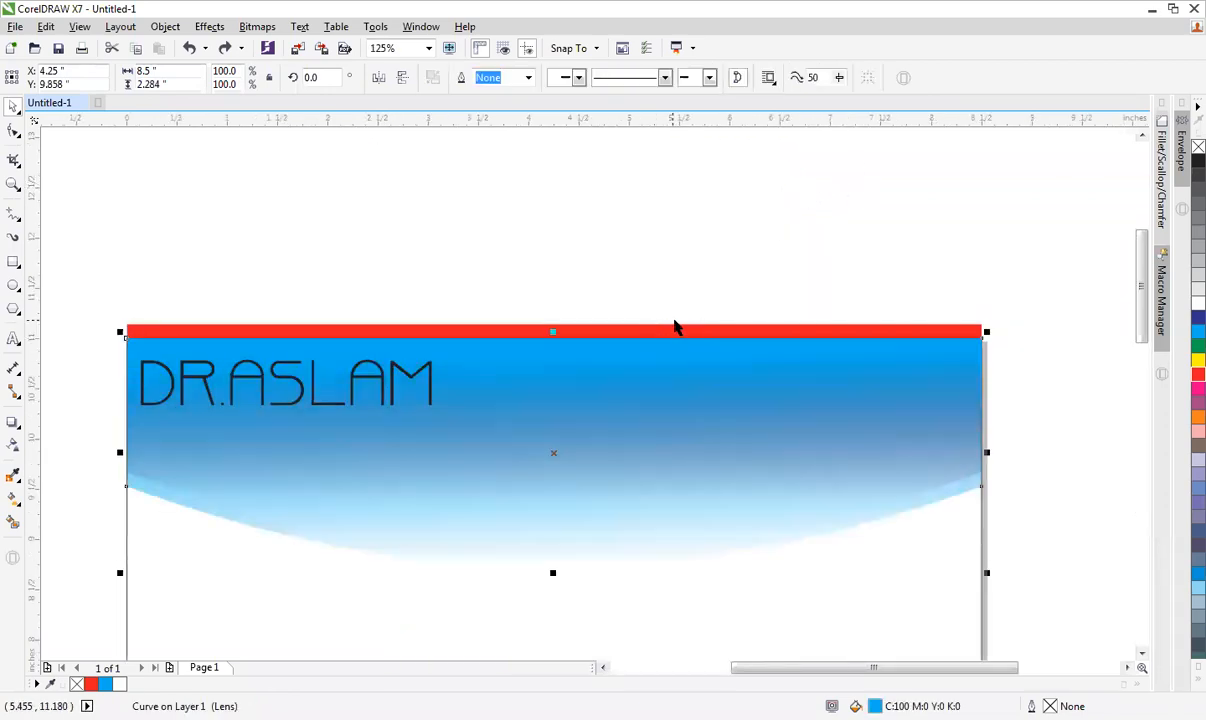
{"action": "left_click", "coordinate": [642, 277]}
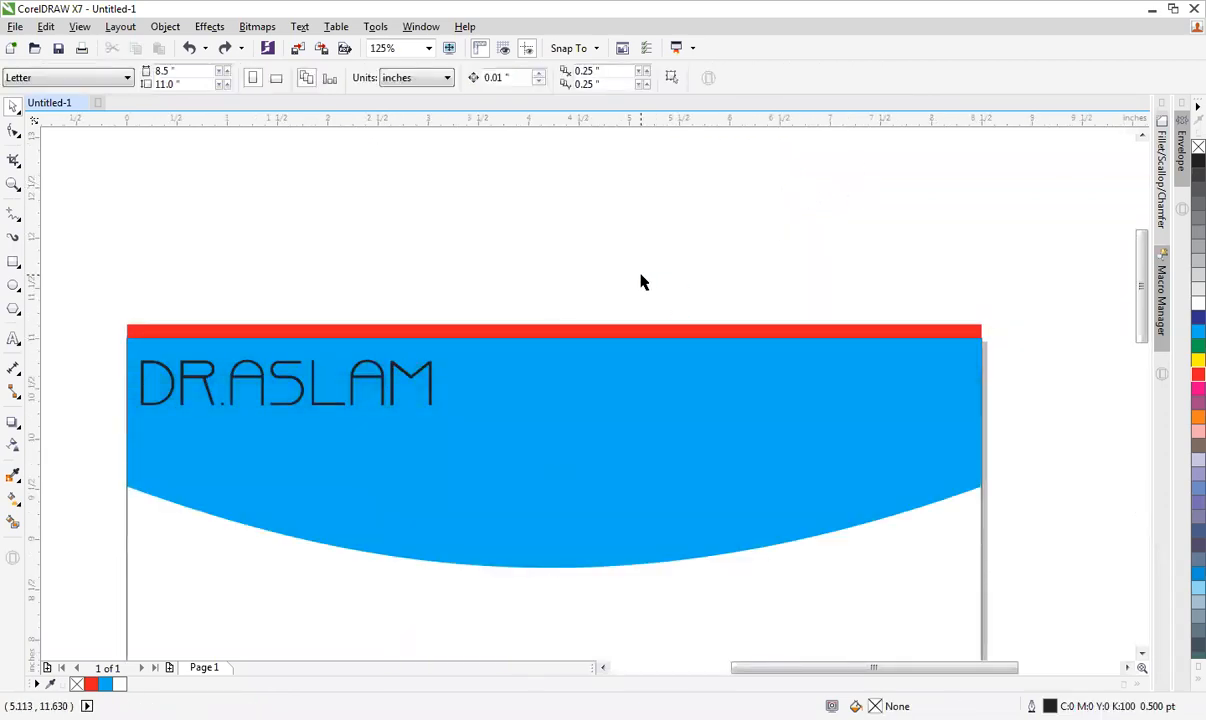
Place a copy of the cyan header curve about 0.19 inch lower and send it to the back.
{"action": "scroll", "coordinate": [641, 275], "scroll_direction": "down", "scroll_amount": 1}
{"action": "key", "text": "F2"}
{"action": "left_click_drag", "start_coordinate": [336, 252], "coordinate": [805, 457]}
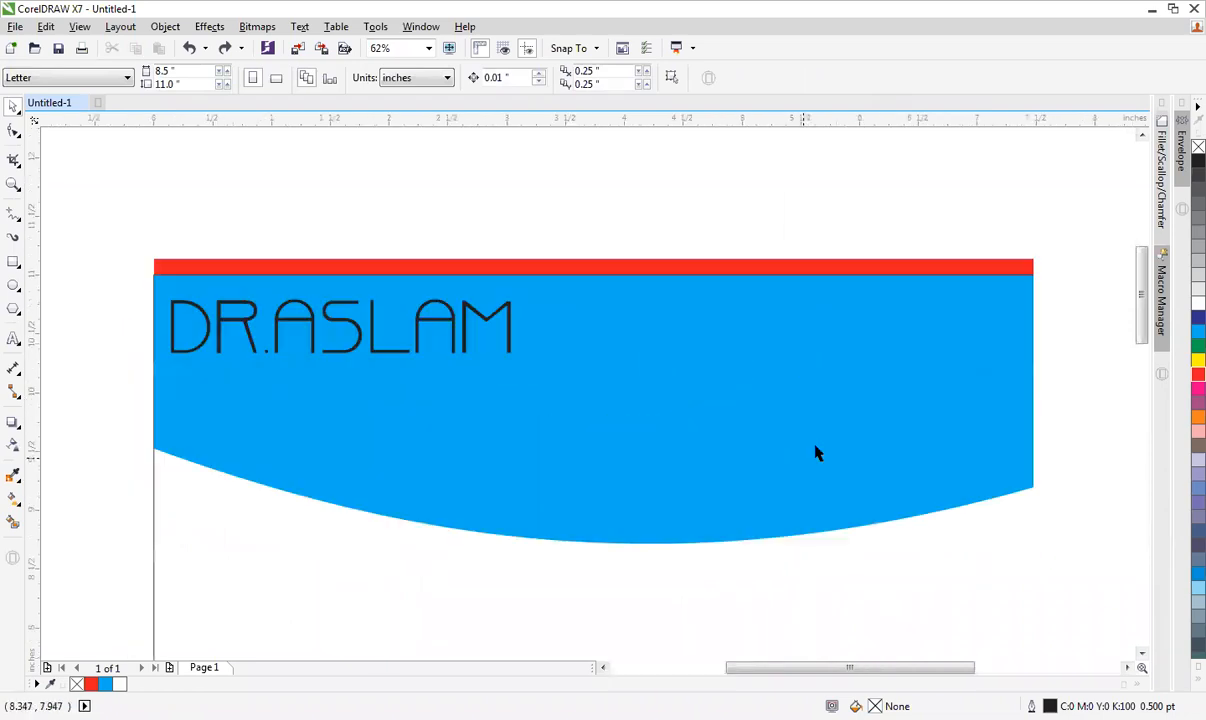
{"action": "left_click_drag", "start_coordinate": [642, 389], "coordinate": [640, 409]}
{"action": "right_click", "coordinate": [640, 409]}
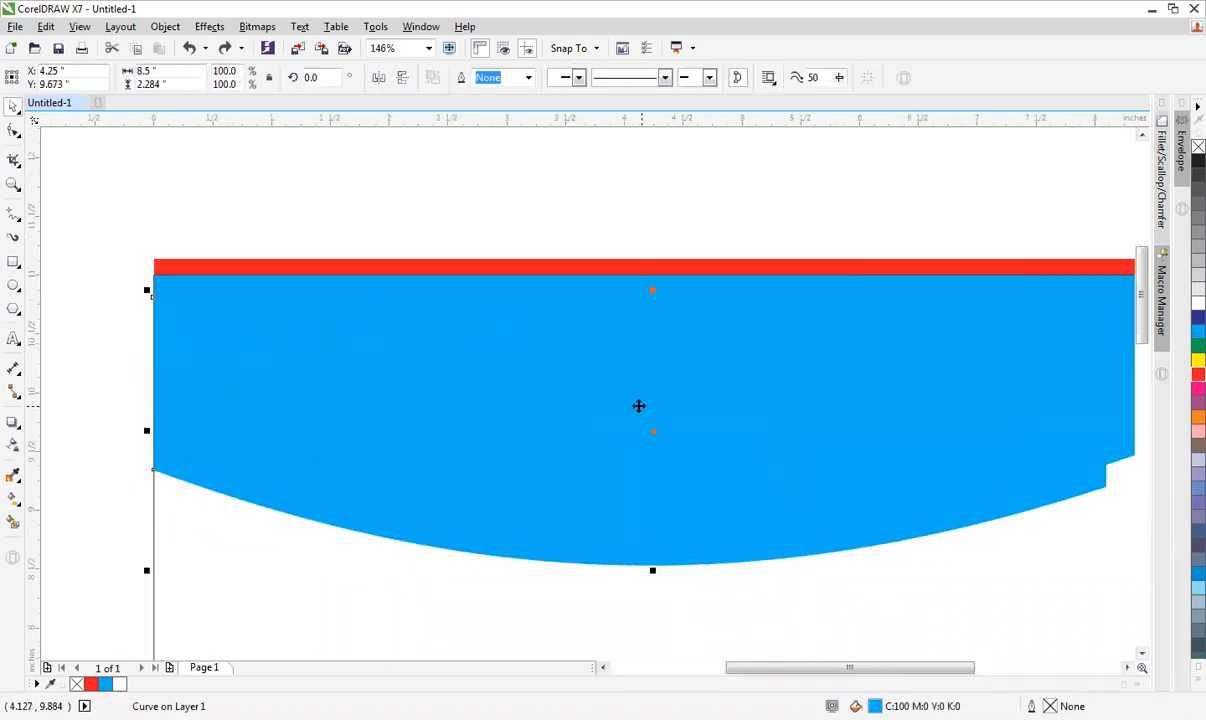
{"action": "key", "text": "shift+Page_Down"}
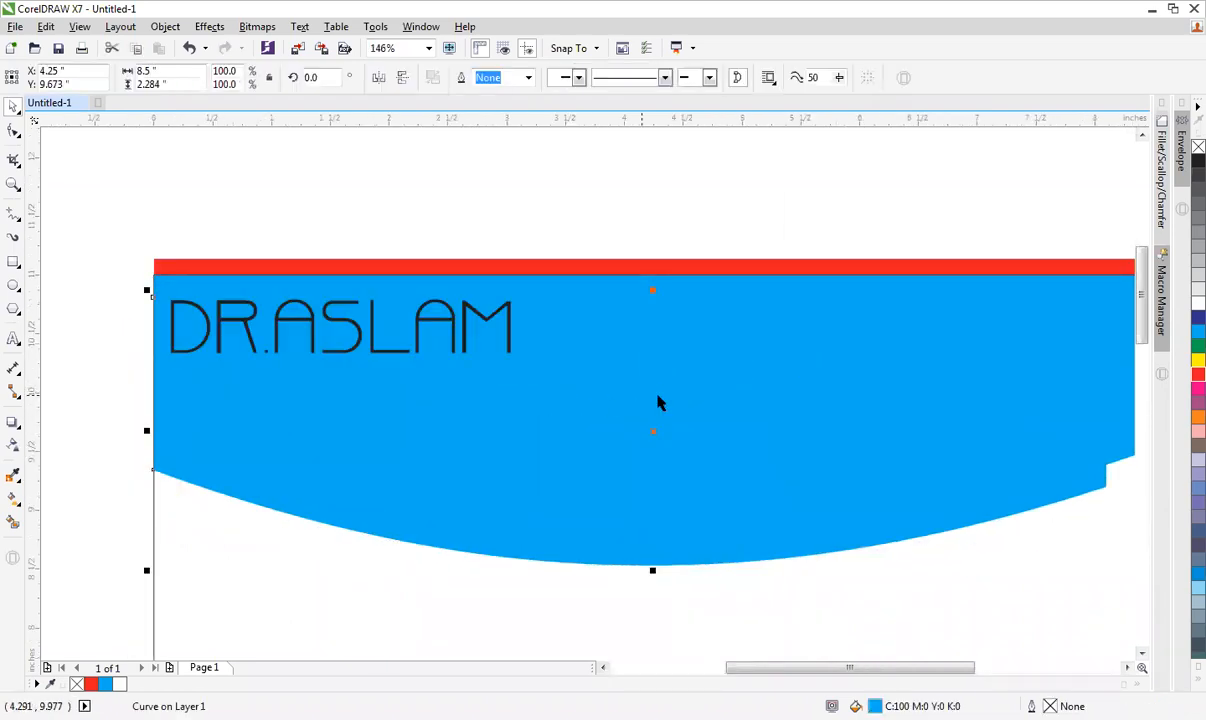
Fill the lower header copy with dark blue (C:100 M:100 Y:0 K:0) so it forms a strip along the arc.
{"action": "left_click", "coordinate": [1198, 317]}
{"action": "left_click", "coordinate": [651, 188]}
{"action": "scroll", "coordinate": [651, 188], "scroll_direction": "down", "scroll_amount": 1}
{"action": "key", "text": "F4"}
{"action": "key", "text": "F2"}
{"action": "left_click_drag", "start_coordinate": [336, 313], "coordinate": [940, 94]}
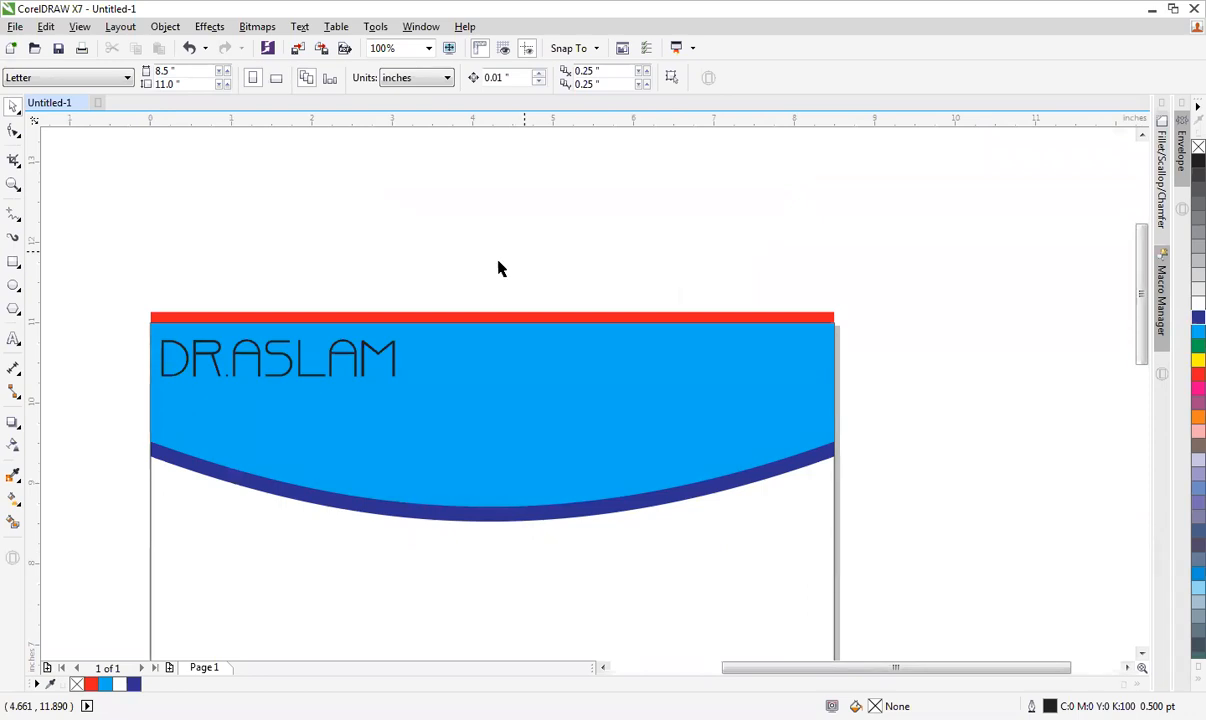
{"action": "left_click", "coordinate": [394, 364]}
{"action": "left_click", "coordinate": [432, 497]}
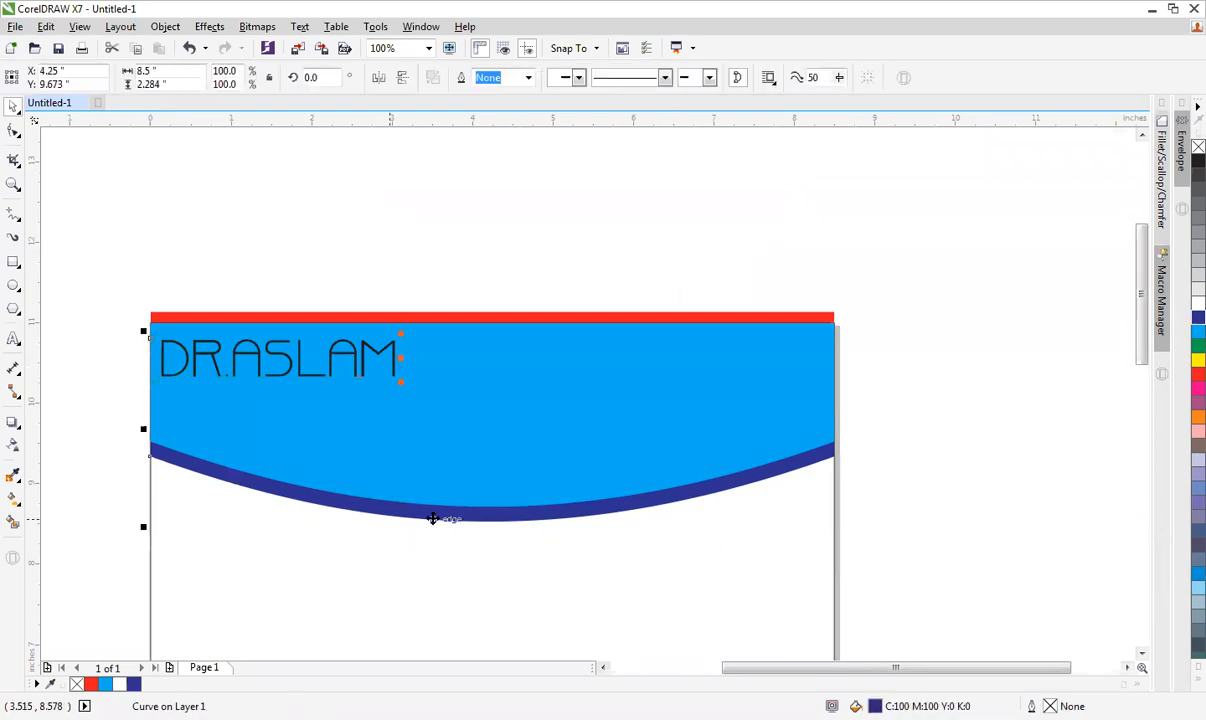
{"action": "key", "text": "Escape"}
{"action": "key", "text": "F4"}
{"action": "key", "text": "F2"}
{"action": "left_click_drag", "start_coordinate": [369, 293], "coordinate": [861, 140]}
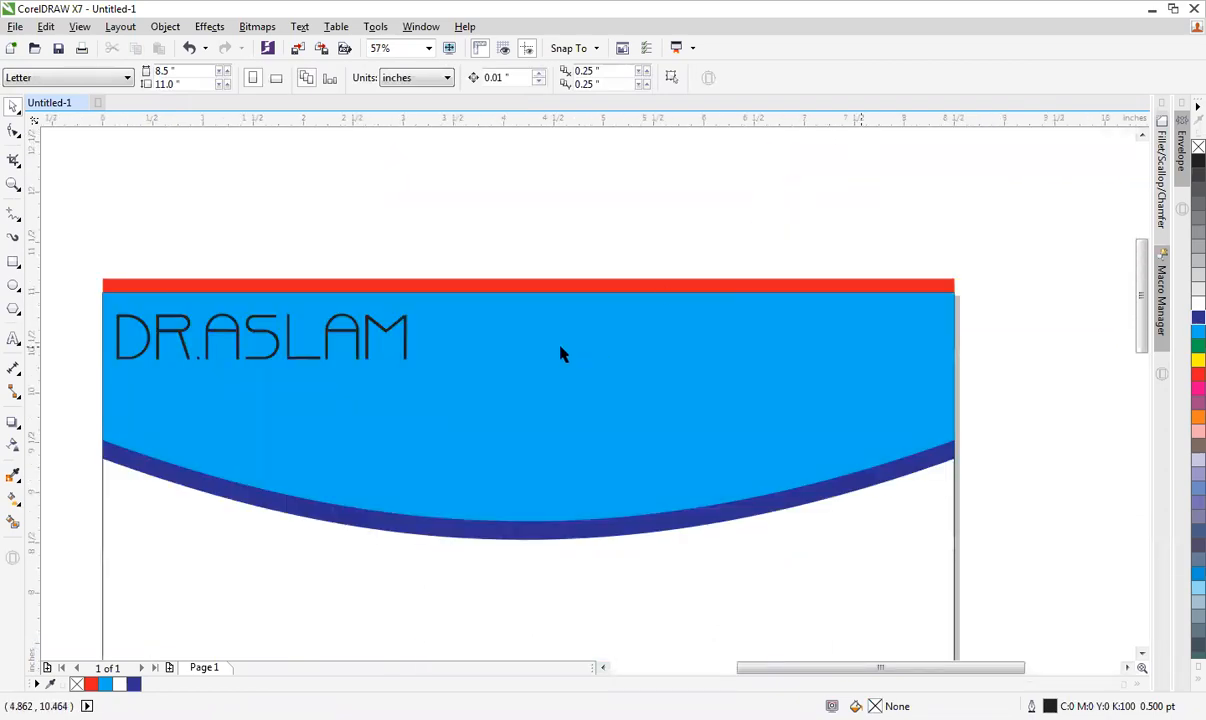
{"action": "left_click", "coordinate": [334, 334]}
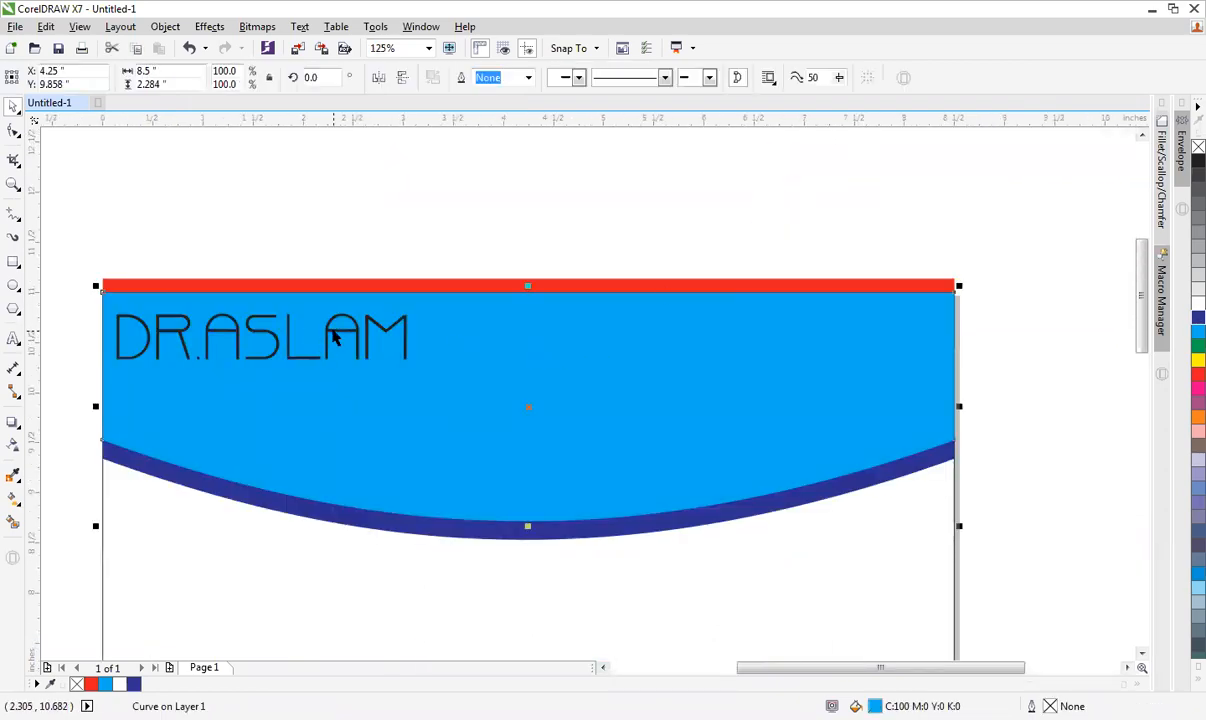
{"action": "left_click", "coordinate": [336, 329]}
{"action": "key", "text": "Escape"}
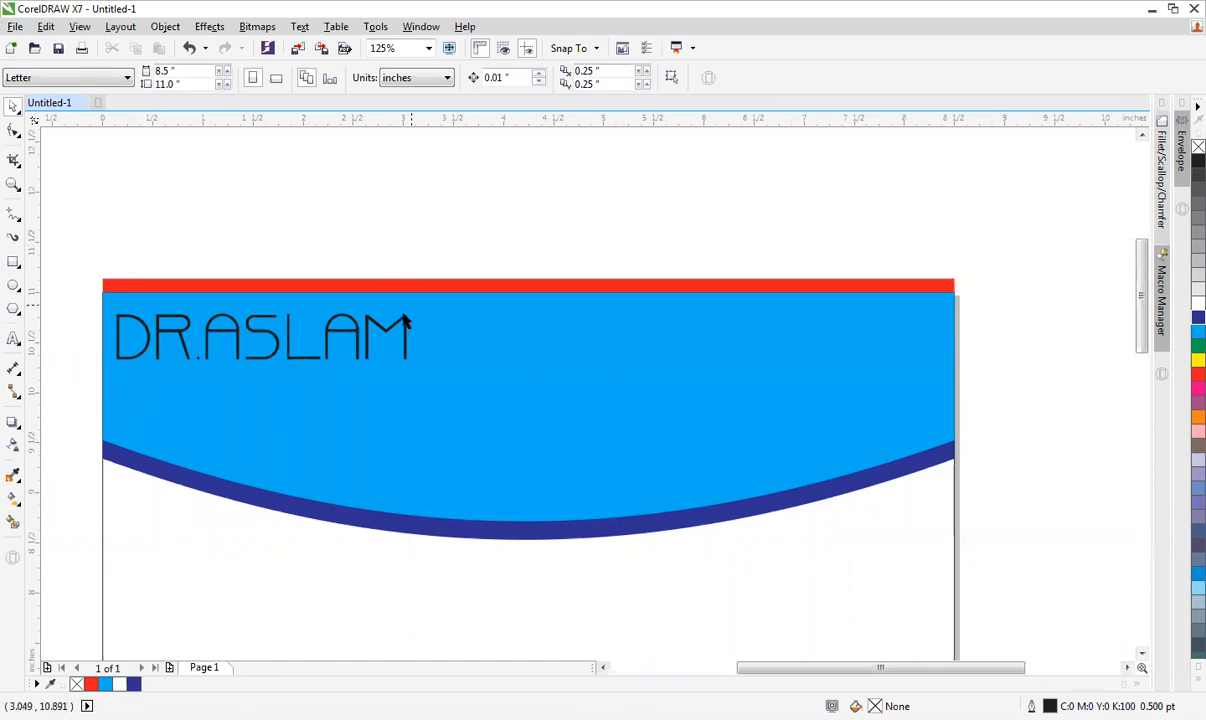
{"action": "left_click", "coordinate": [403, 319]}
{"action": "left_click", "coordinate": [434, 229]}
Open the Insert Character docker and look through its font list for symbol fonts.
{"action": "key", "text": "ctrl+F11"}
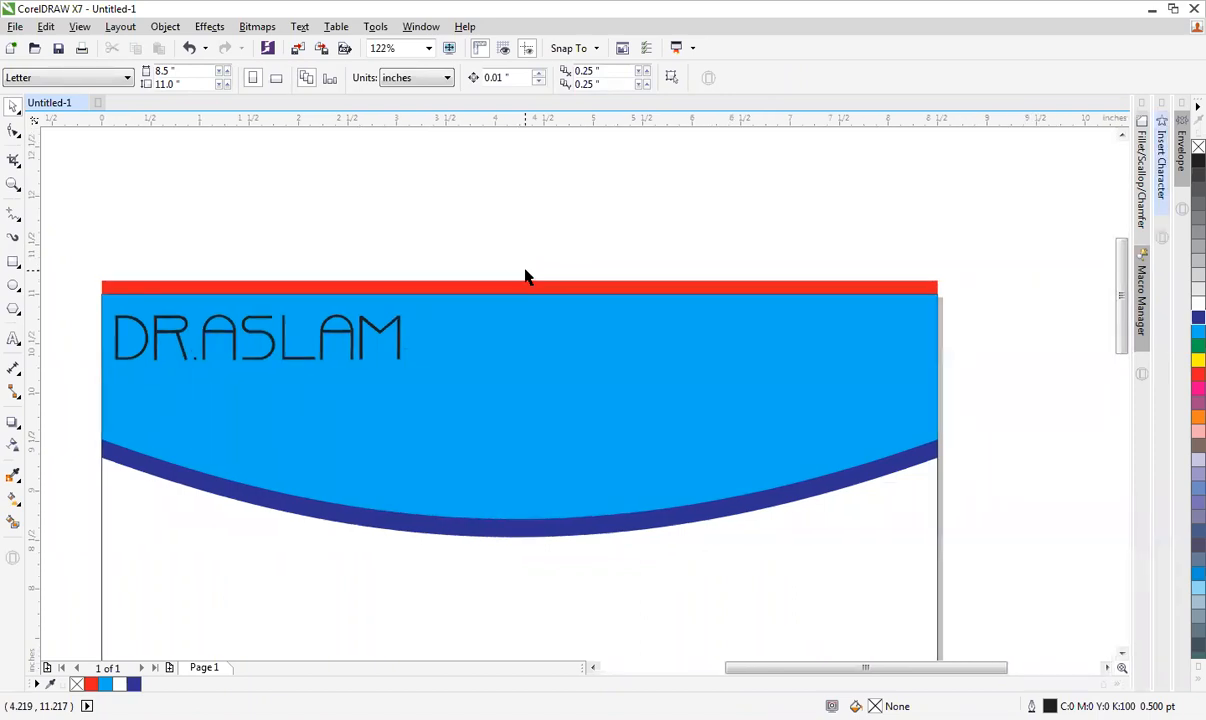
{"action": "left_click", "coordinate": [1161, 148]}
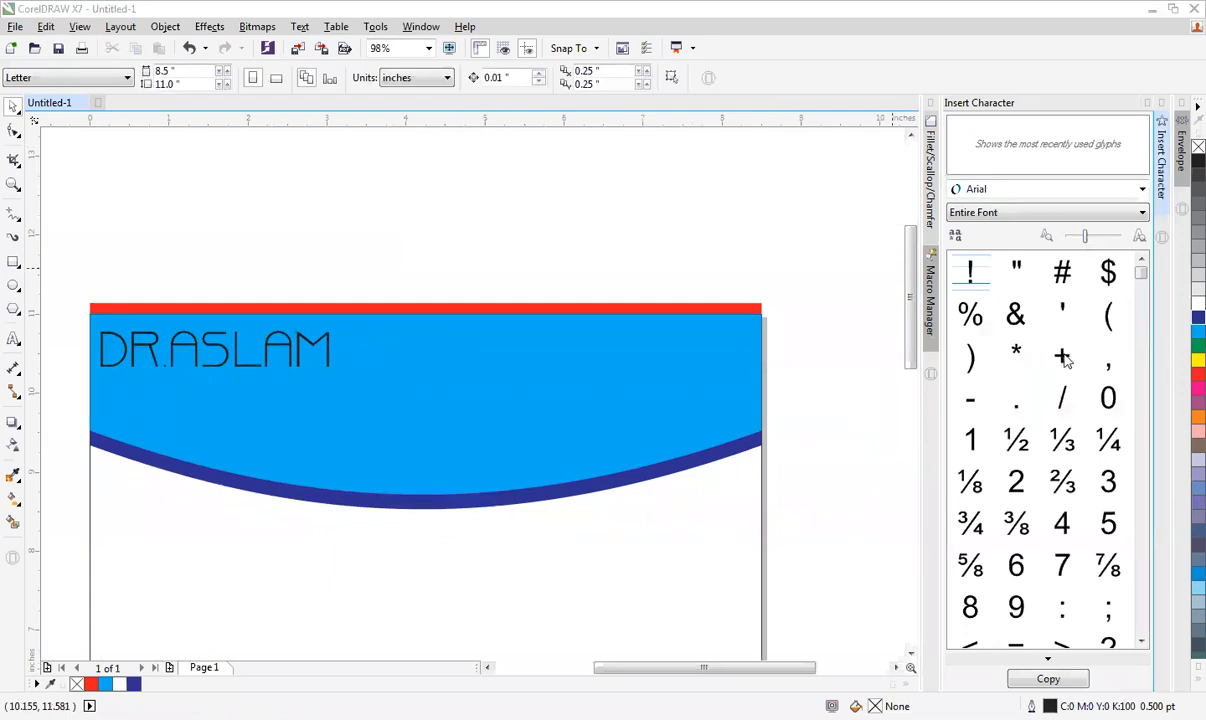
{"action": "left_click", "coordinate": [1001, 194]}
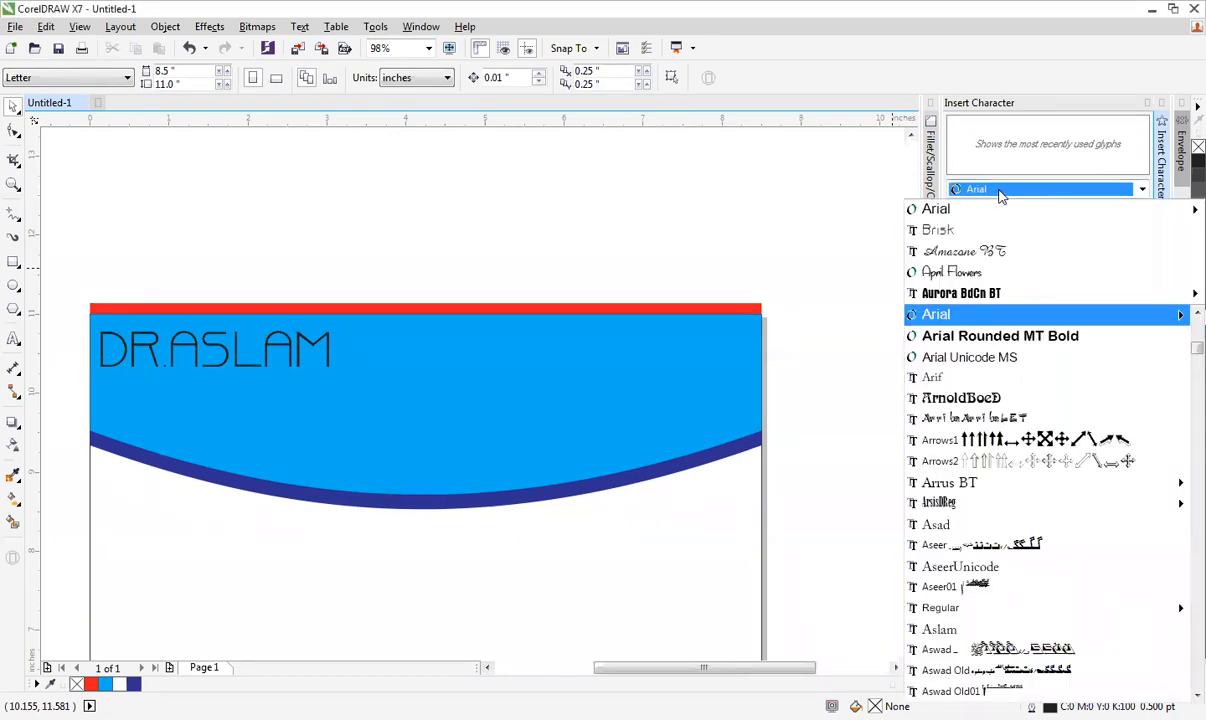
{"action": "scroll", "coordinate": [986, 326], "scroll_direction": "down", "scroll_amount": 2}
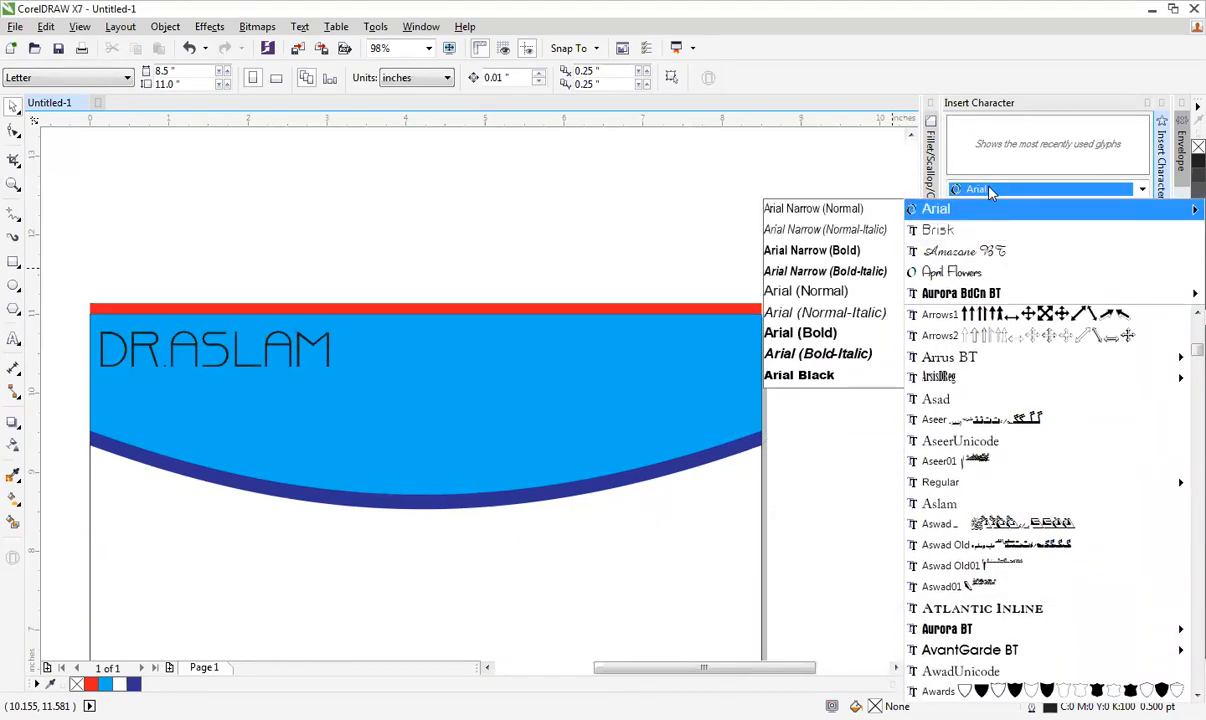
{"action": "type", "text": "S"}
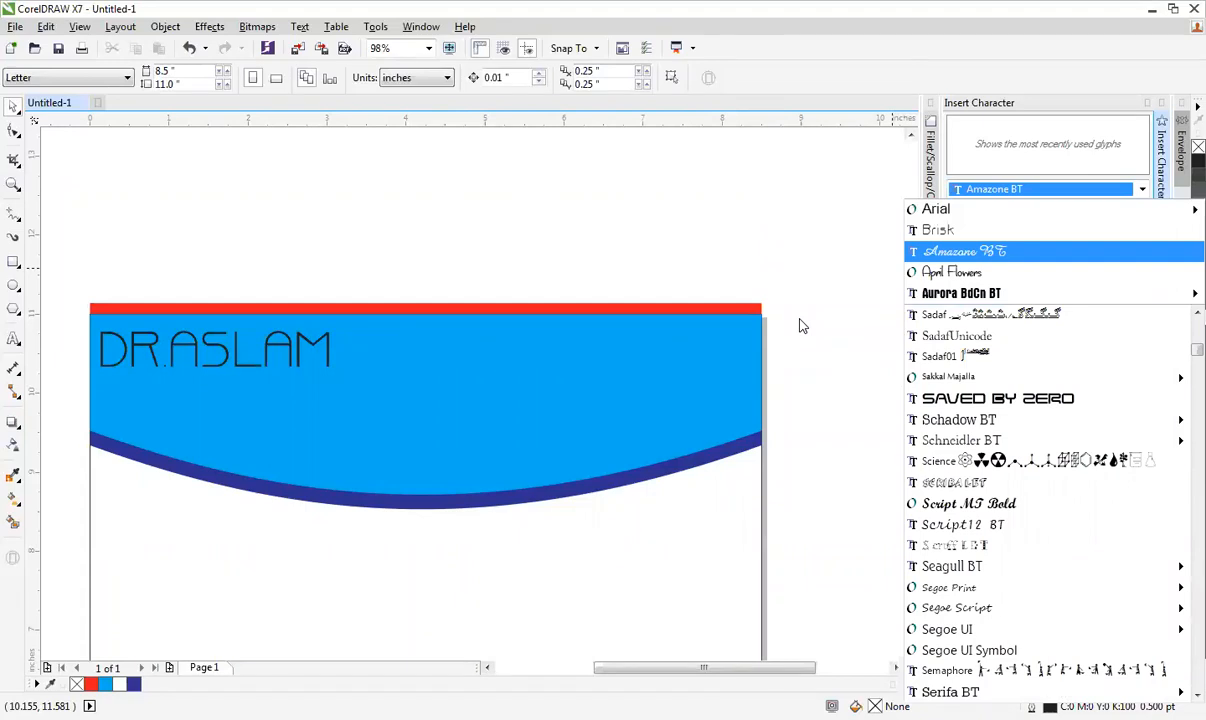
{"action": "left_click", "coordinate": [699, 175]}
{"action": "scroll", "coordinate": [699, 175], "scroll_direction": "up", "scroll_amount": 4}
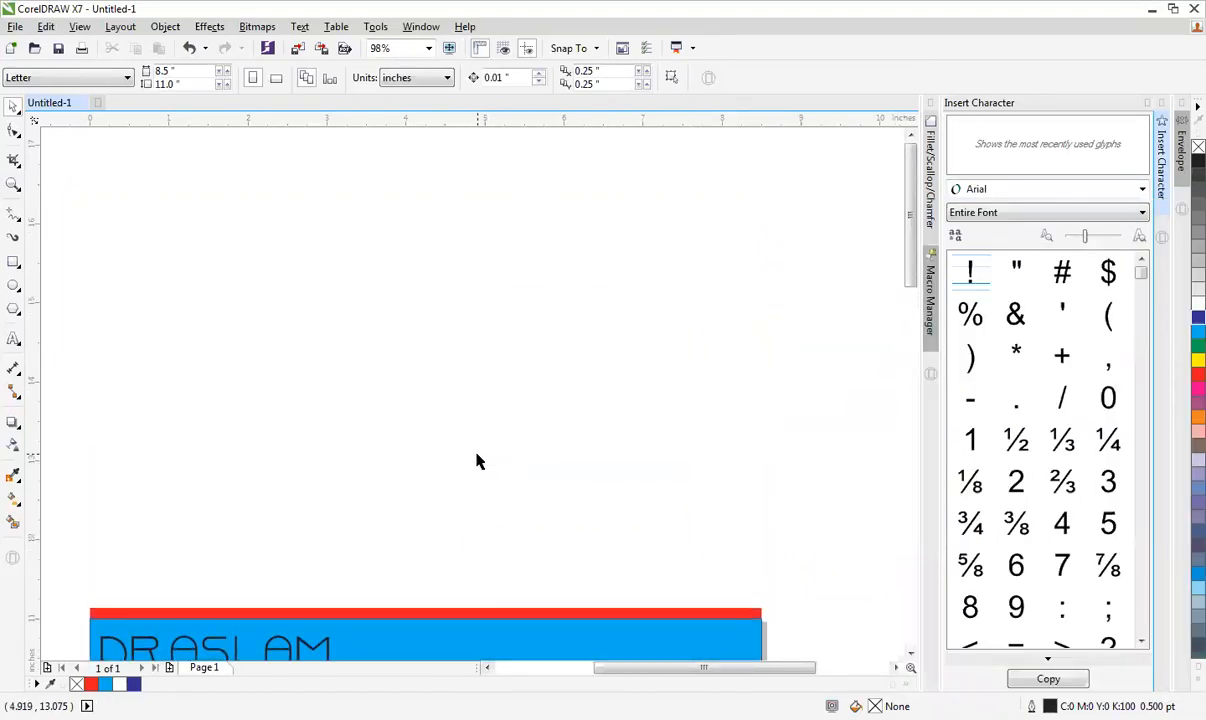
{"action": "key", "text": "shift+F4"}
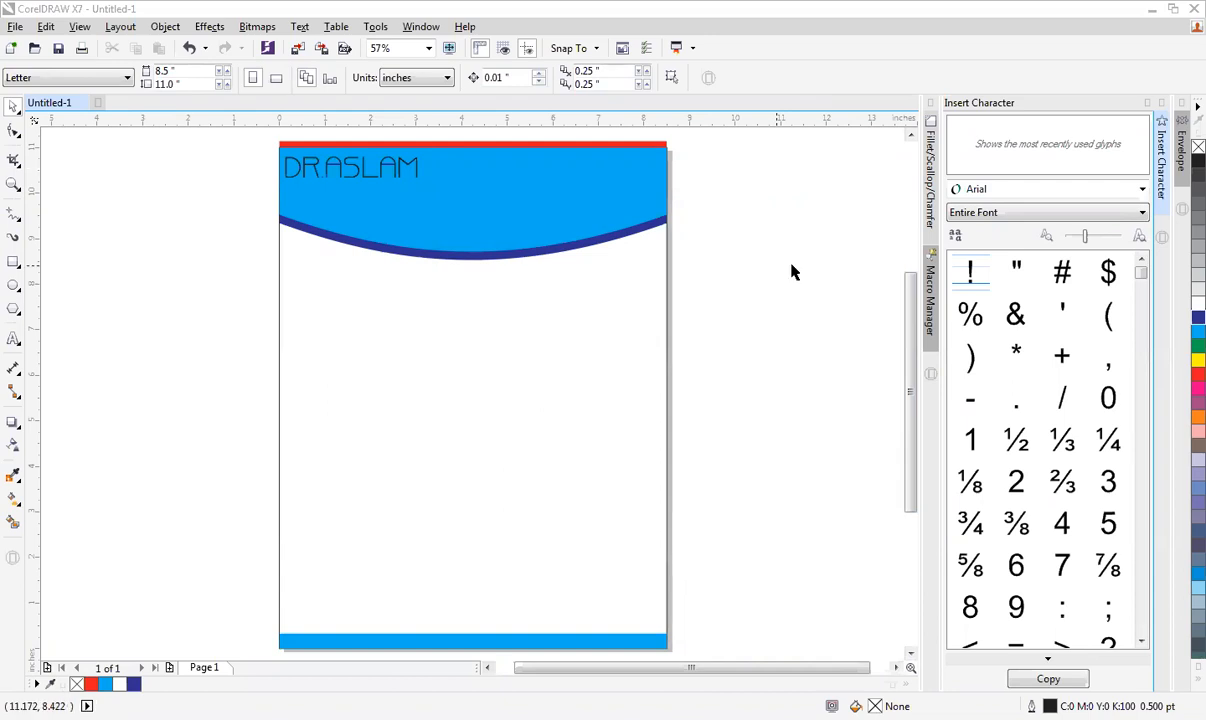
Examine the frame glyphs of the Borders1 and Borders2 symbol fonts.
{"action": "left_click", "coordinate": [988, 190]}
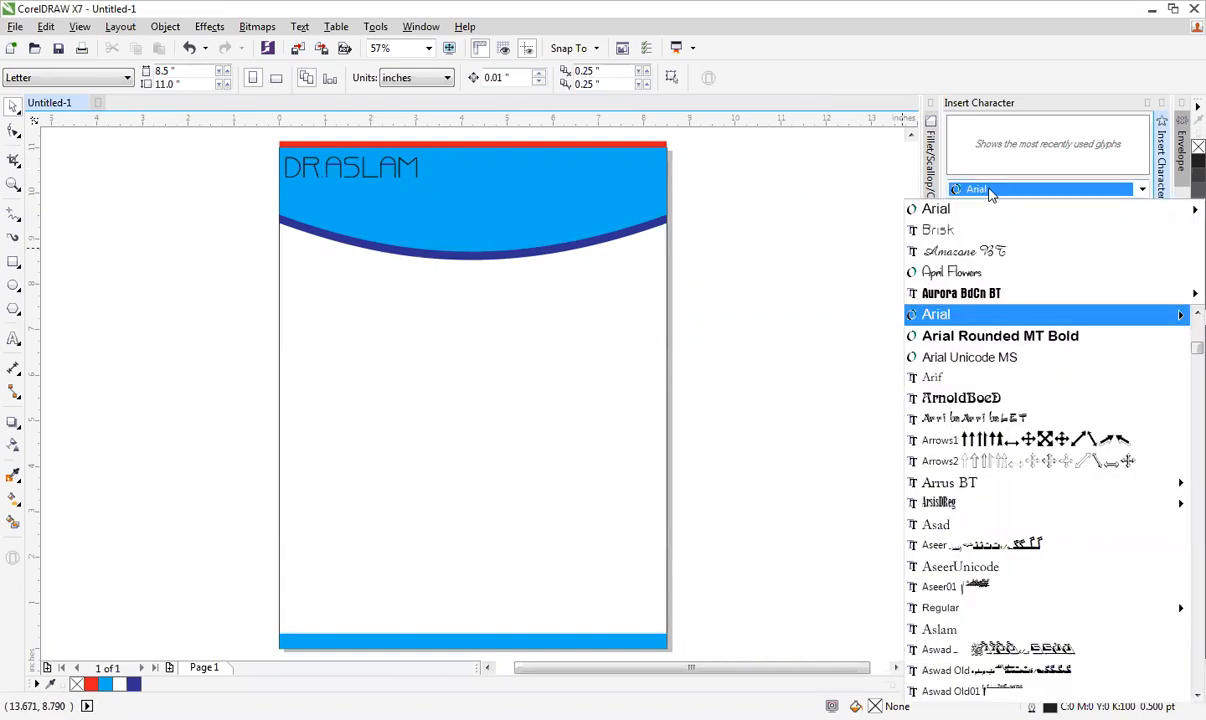
{"action": "scroll", "coordinate": [957, 350], "scroll_direction": "down", "scroll_amount": 3}
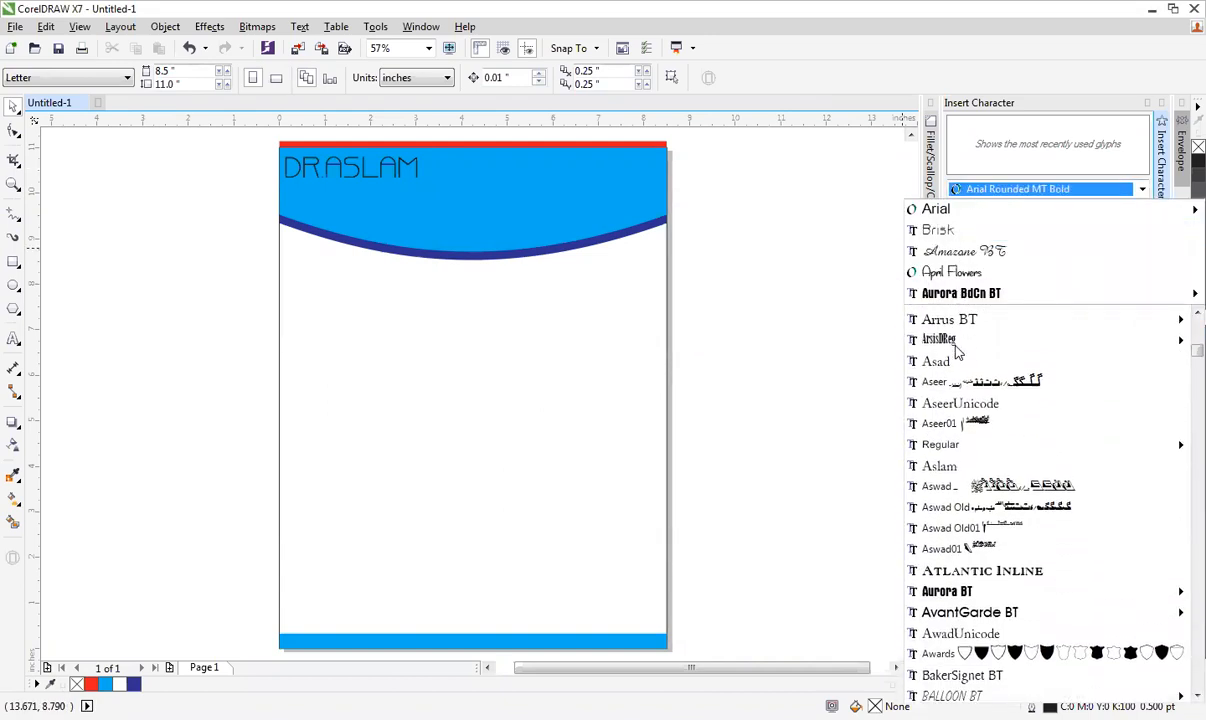
{"action": "scroll", "coordinate": [962, 445], "scroll_direction": "down", "scroll_amount": 10}
{"action": "scroll", "coordinate": [965, 460], "scroll_direction": "down", "scroll_amount": 5}
{"action": "scroll", "coordinate": [1000, 462], "scroll_direction": "up", "scroll_amount": 4}
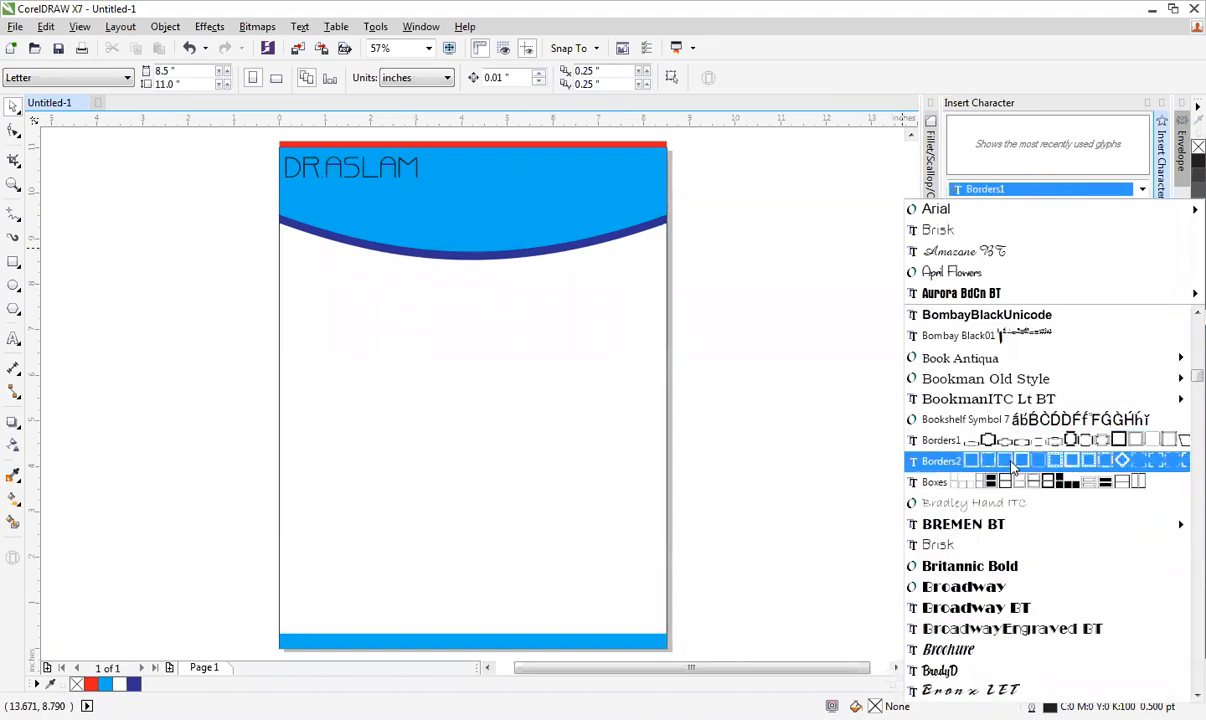
{"action": "left_click", "coordinate": [962, 440]}
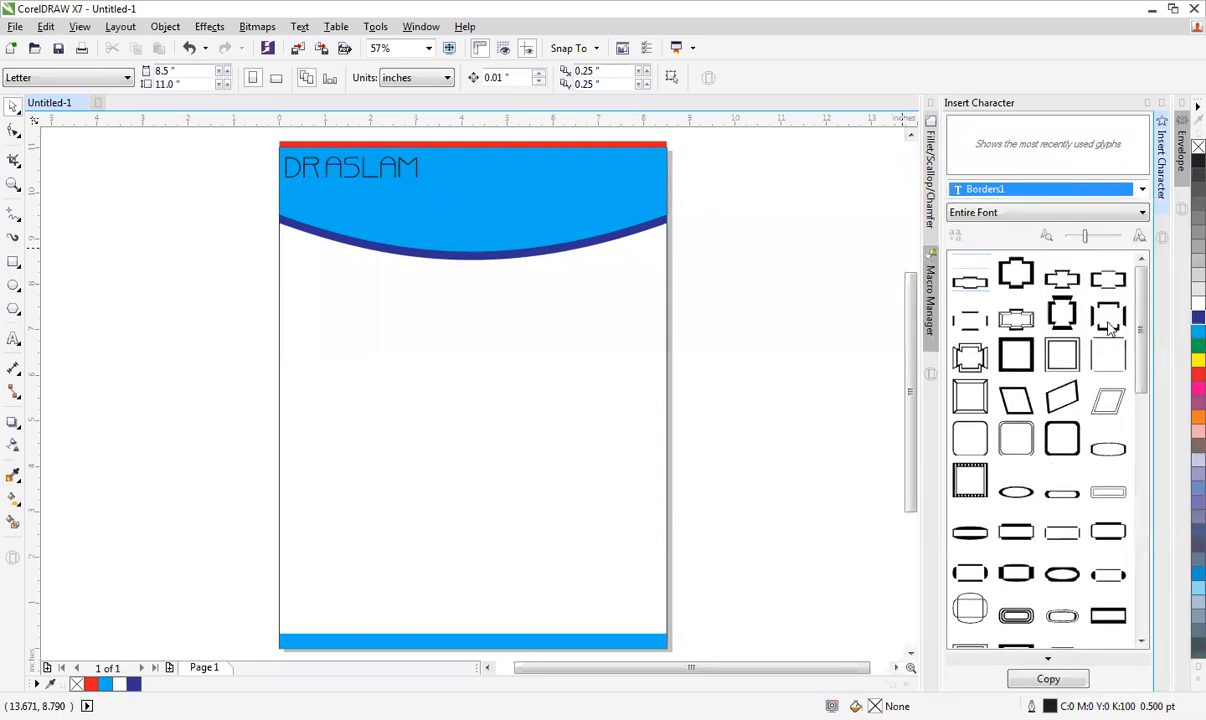
{"action": "left_click_drag", "start_coordinate": [1142, 330], "coordinate": [1144, 292]}
{"action": "left_click", "coordinate": [1003, 191]}
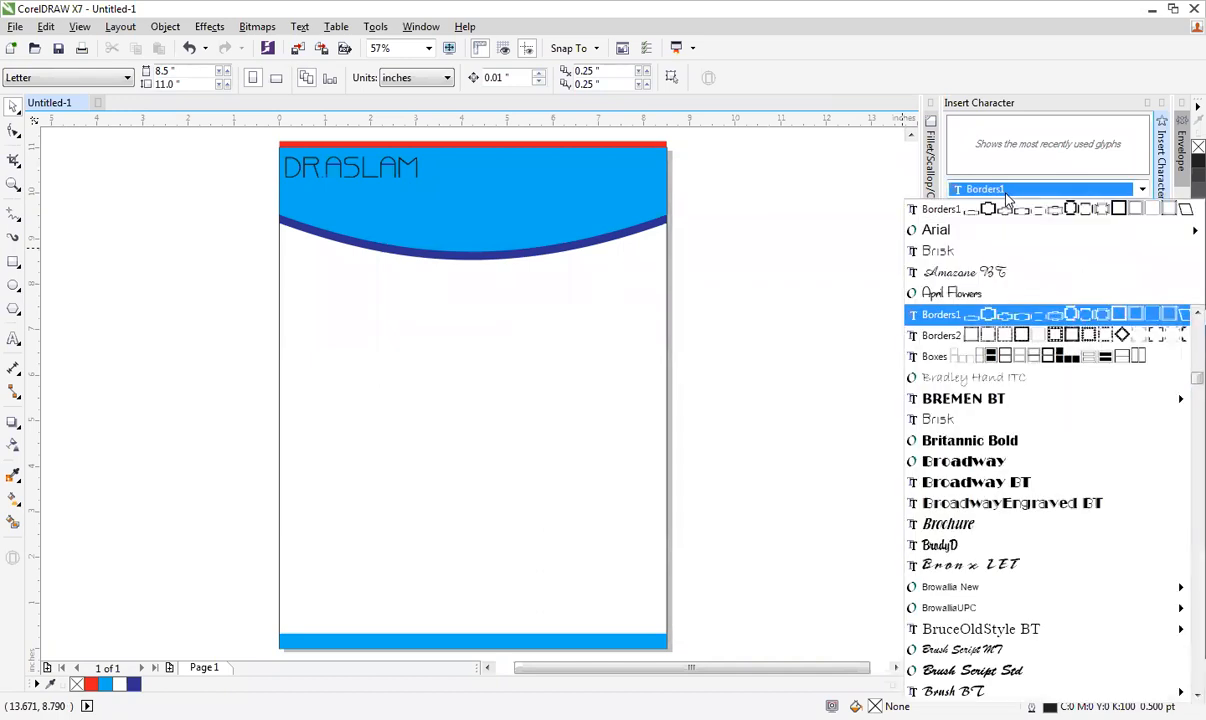
{"action": "left_click", "coordinate": [969, 339]}
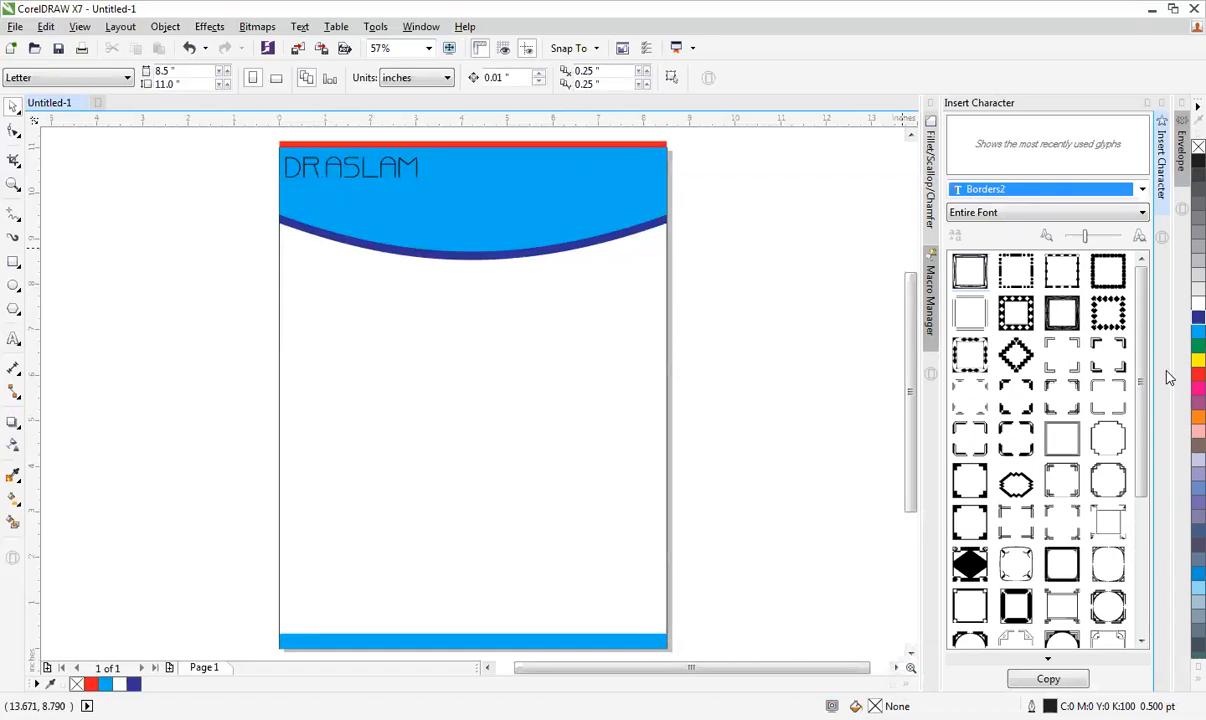
{"action": "left_click_drag", "start_coordinate": [1141, 385], "coordinate": [1136, 570]}
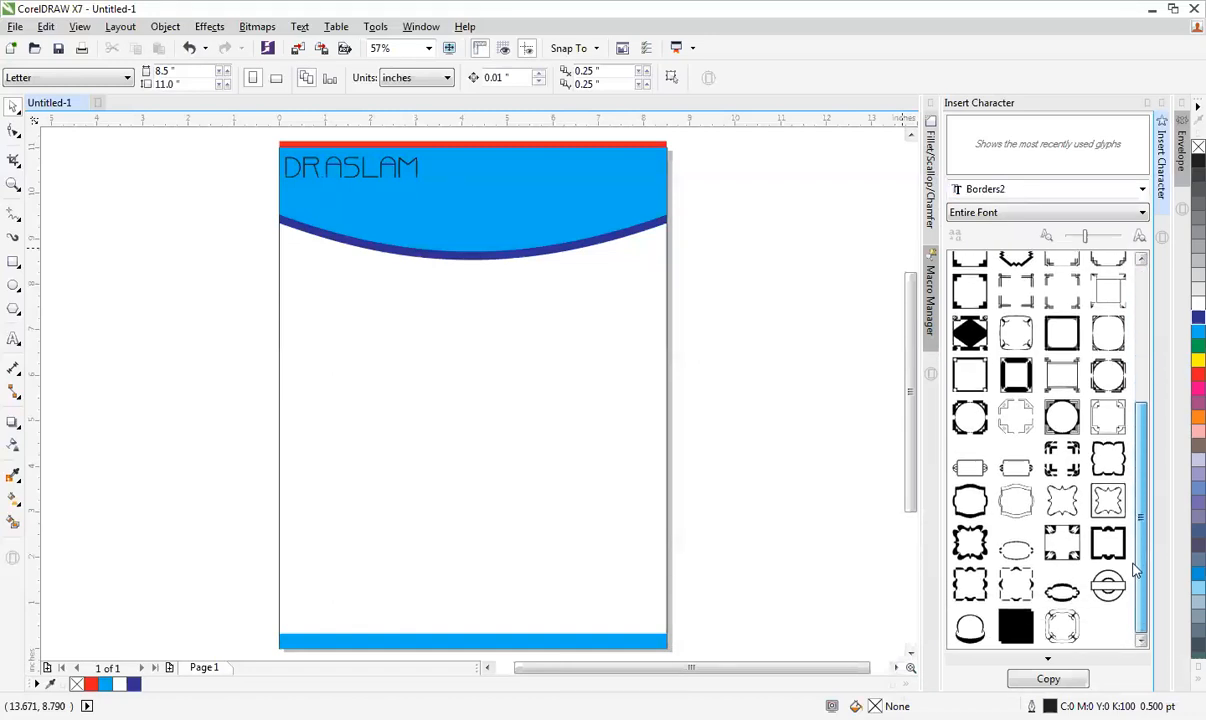
{"action": "scroll", "coordinate": [1072, 400], "scroll_direction": "up", "scroll_amount": 10}
Examine the glyphs of the Boxes font, and browse further down the font list for other symbol fonts.
{"action": "left_click", "coordinate": [1013, 192]}
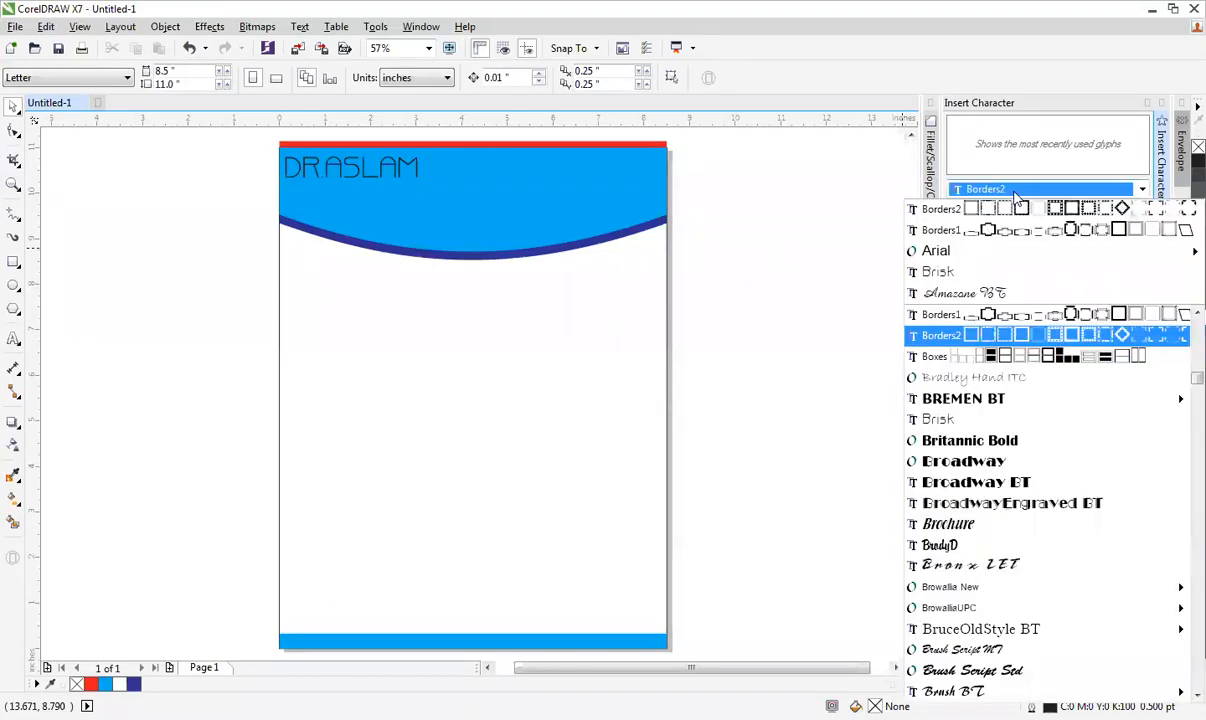
{"action": "left_click", "coordinate": [990, 356]}
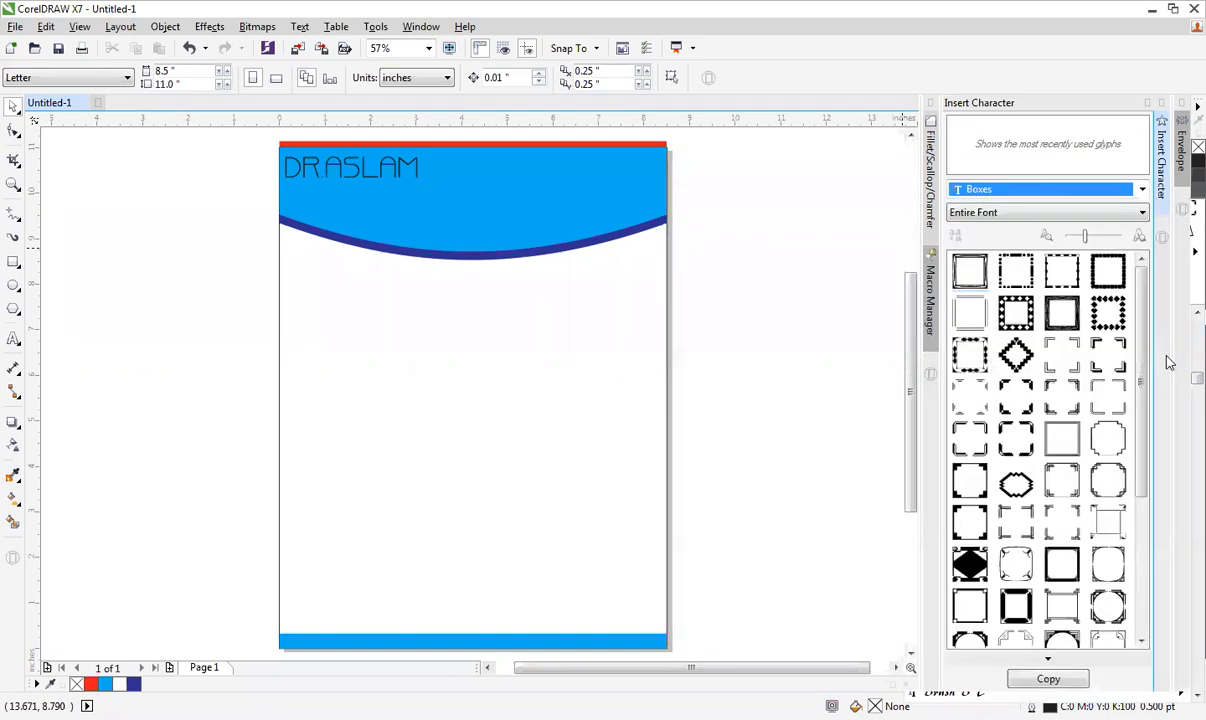
{"action": "scroll", "coordinate": [1075, 437], "scroll_direction": "down", "scroll_amount": 5}
{"action": "scroll", "coordinate": [1148, 318], "scroll_direction": "up", "scroll_amount": 1}
{"action": "left_click", "coordinate": [1017, 190]}
{"action": "scroll", "coordinate": [980, 407], "scroll_direction": "down", "scroll_amount": 5}
{"action": "scroll", "coordinate": [980, 407], "scroll_direction": "down", "scroll_amount": 10}
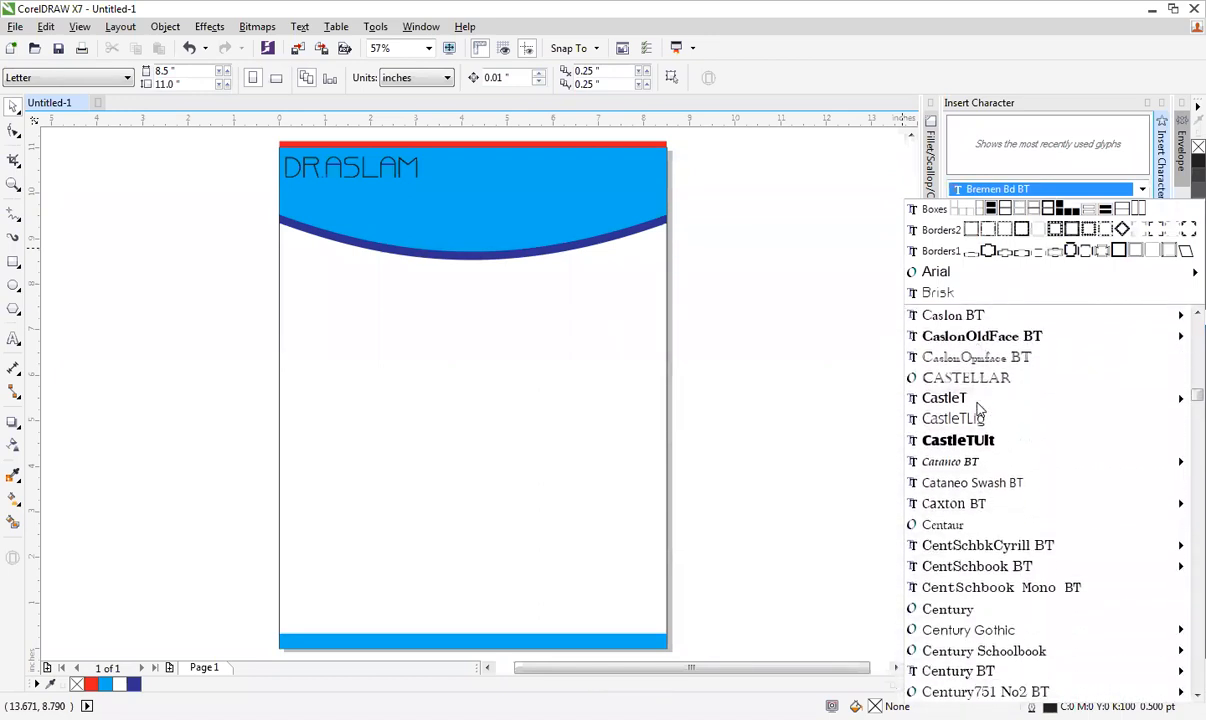
{"action": "scroll", "coordinate": [980, 410], "scroll_direction": "down", "scroll_amount": 3}
{"action": "scroll", "coordinate": [985, 441], "scroll_direction": "down", "scroll_amount": 4}
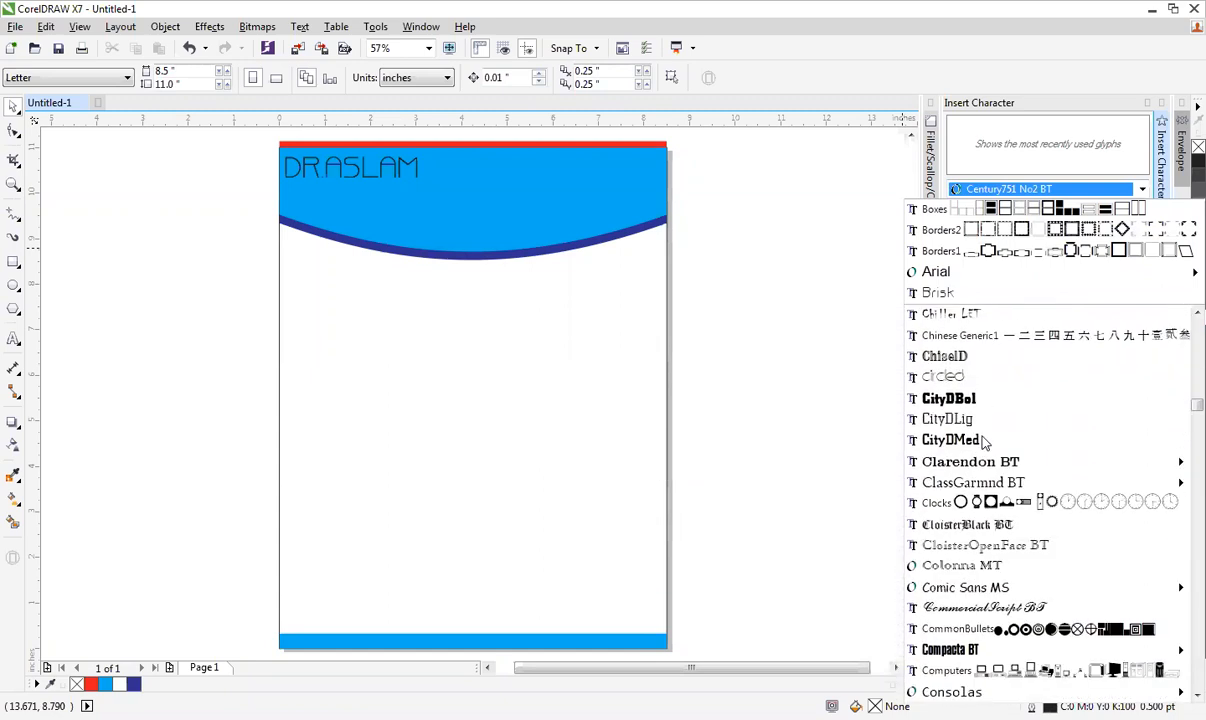
{"action": "scroll", "coordinate": [985, 441], "scroll_direction": "down", "scroll_amount": 4}
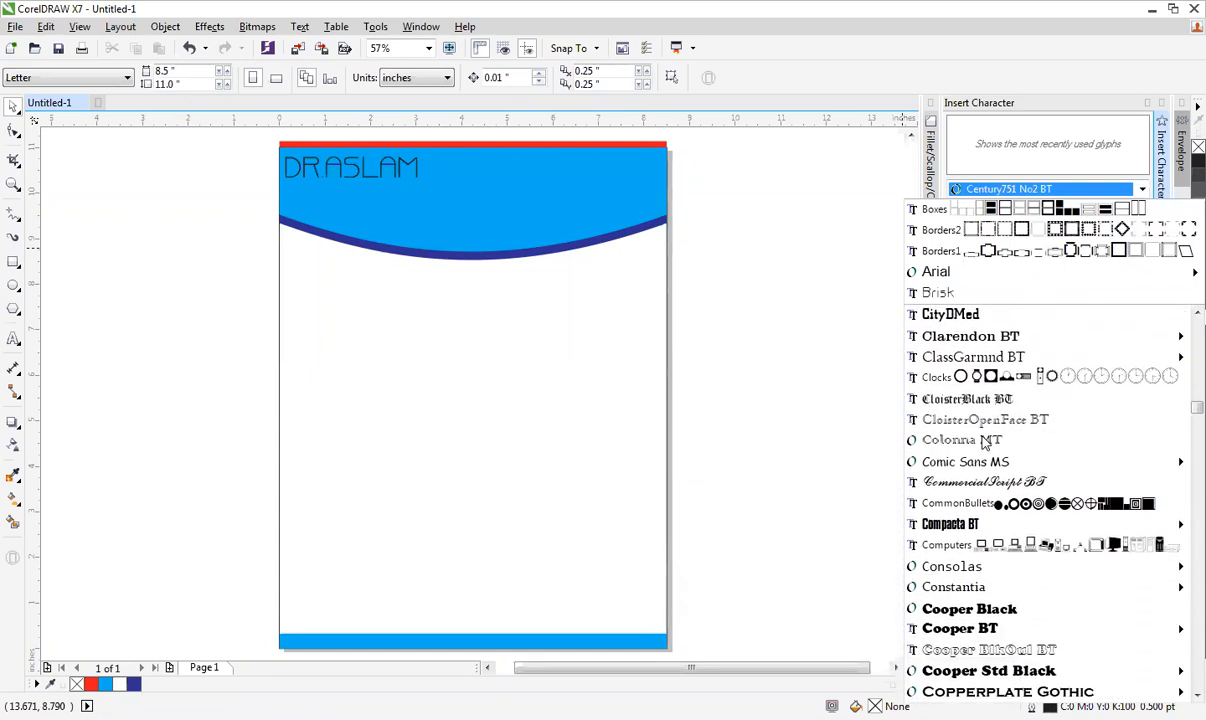
{"action": "scroll", "coordinate": [1000, 455], "scroll_direction": "down", "scroll_amount": 6}
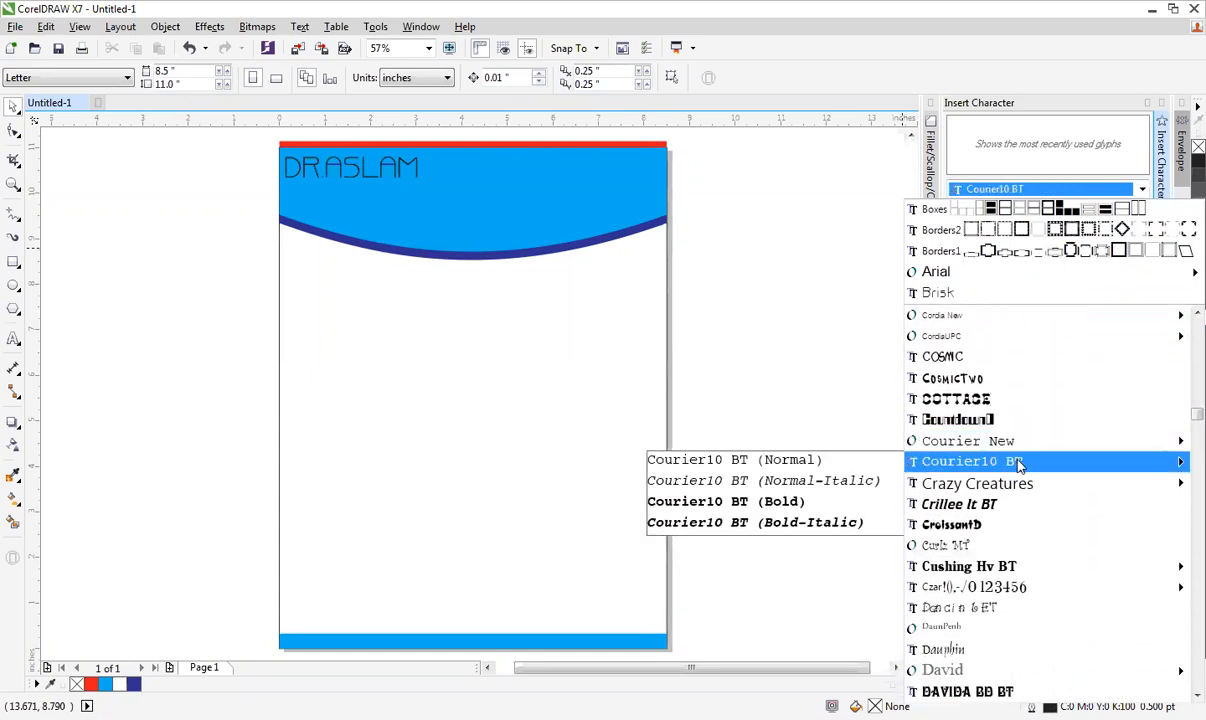
{"action": "scroll", "coordinate": [1018, 440], "scroll_direction": "down", "scroll_amount": 5}
{"action": "left_click", "coordinate": [998, 190]}
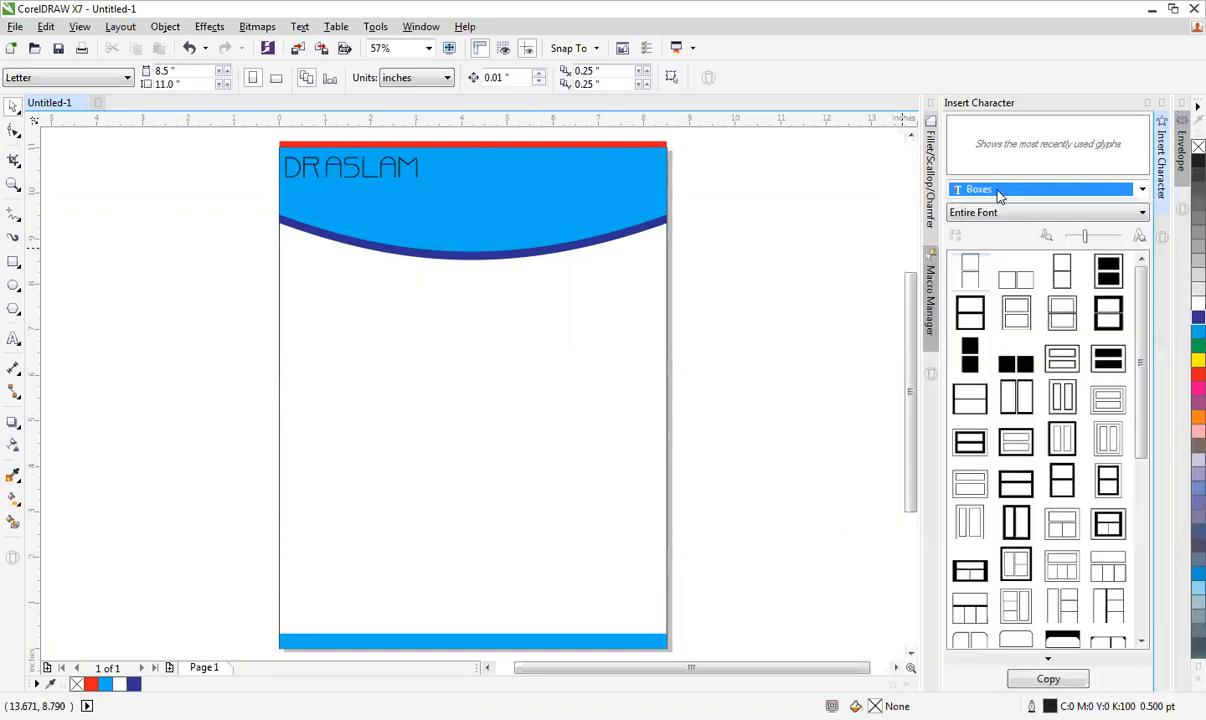
Find the Stars1 font for inserting characters and display its star glyphs.
{"action": "left_click", "coordinate": [998, 190]}
{"action": "type", "text": "star"}
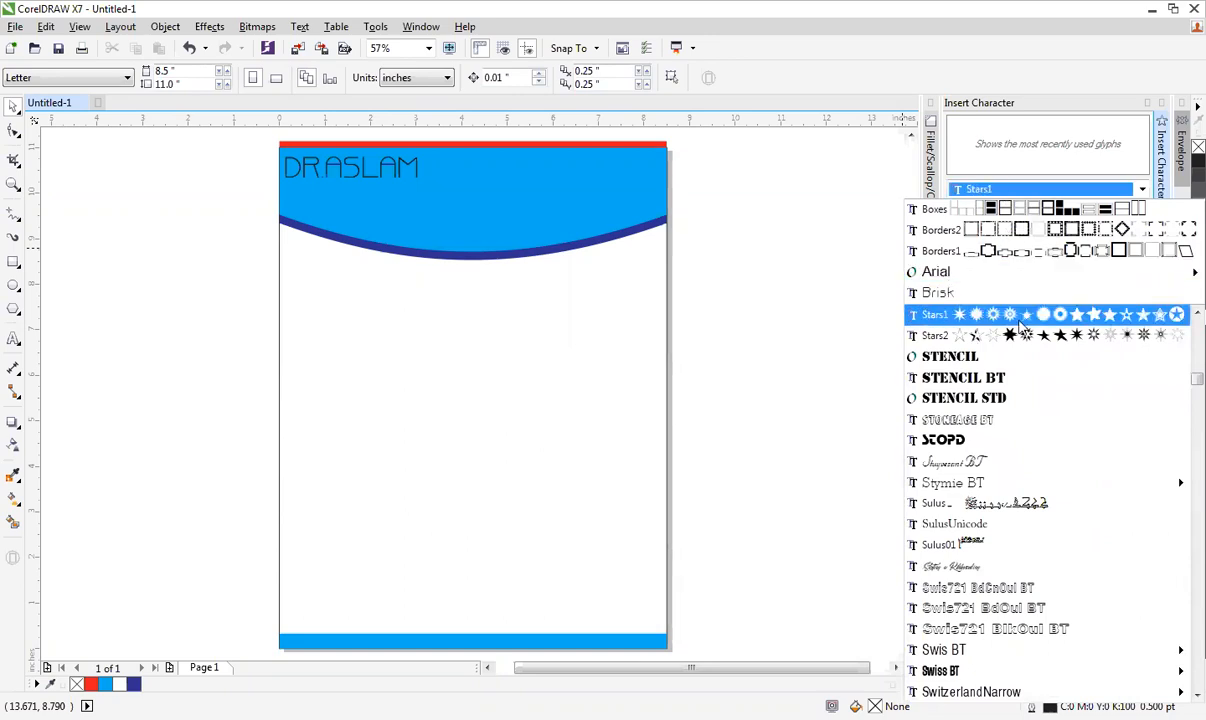
{"action": "left_click", "coordinate": [1022, 316]}
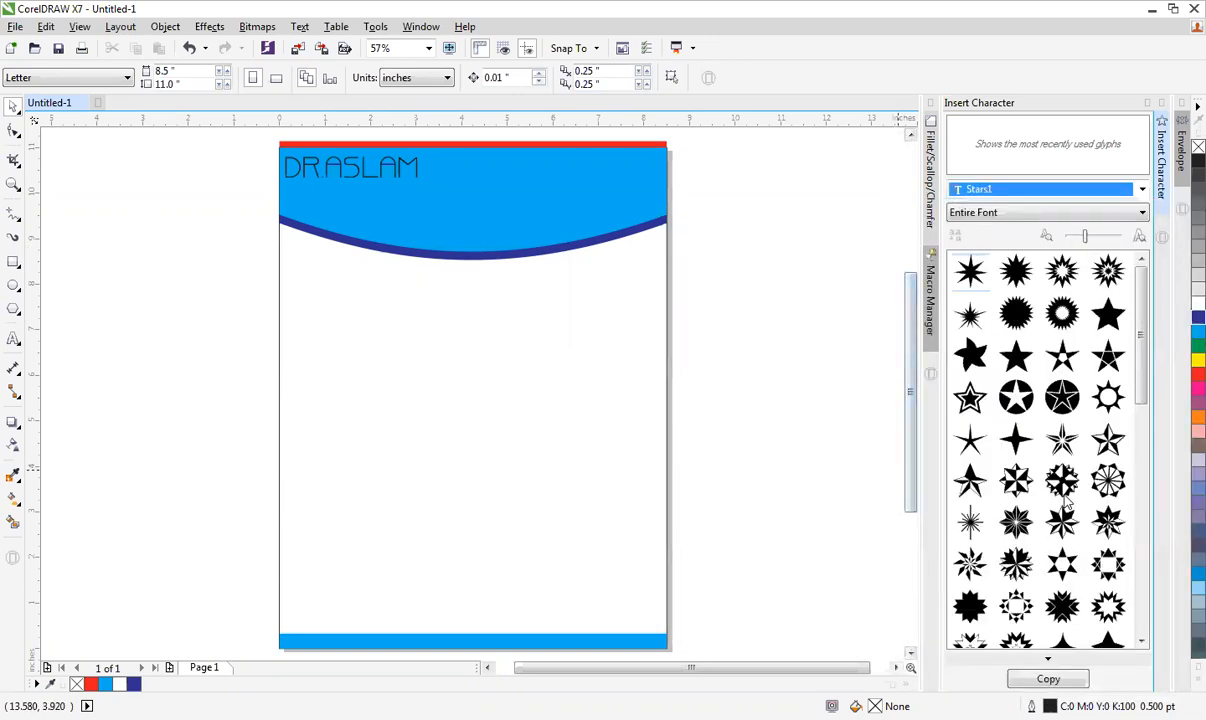
{"action": "left_click_drag", "start_coordinate": [1146, 340], "coordinate": [1151, 291]}
Try a solid star and an outlined star glyph from Stars1 on the page, deleting each one.
{"action": "left_click_drag", "start_coordinate": [1116, 320], "coordinate": [538, 425]}
{"action": "key", "text": "Delete"}
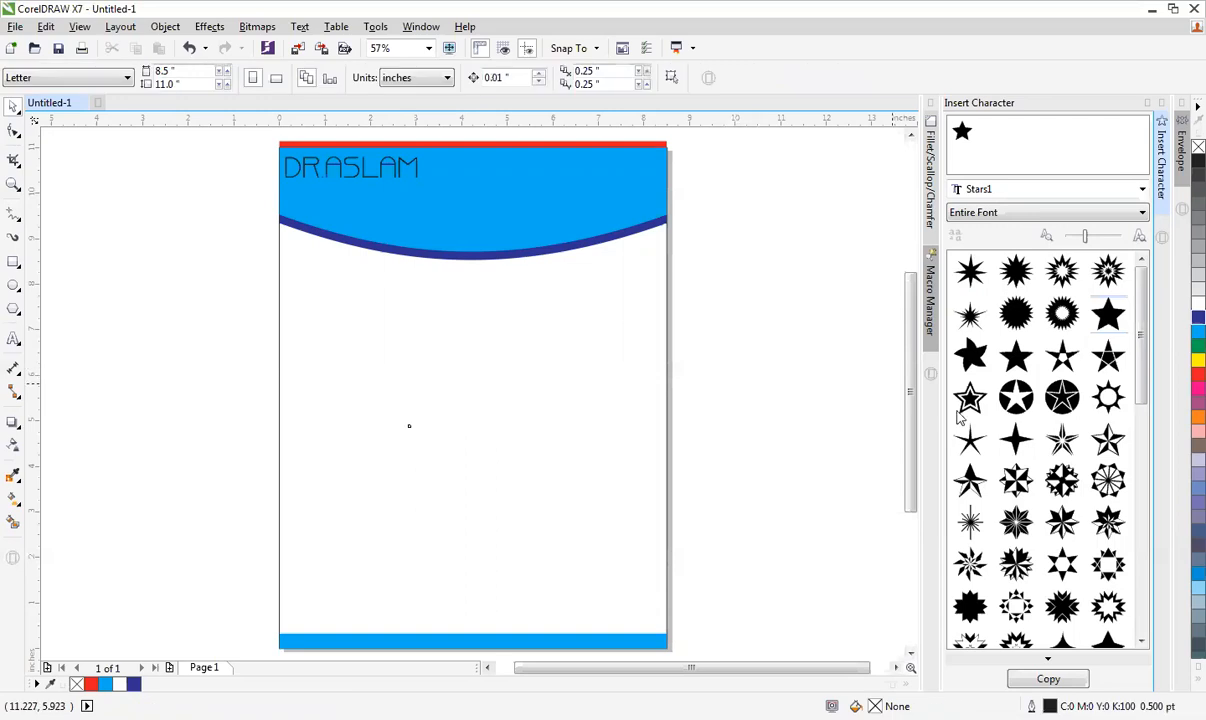
{"action": "left_click_drag", "start_coordinate": [969, 400], "coordinate": [638, 479]}
{"action": "key", "text": "Delete"}
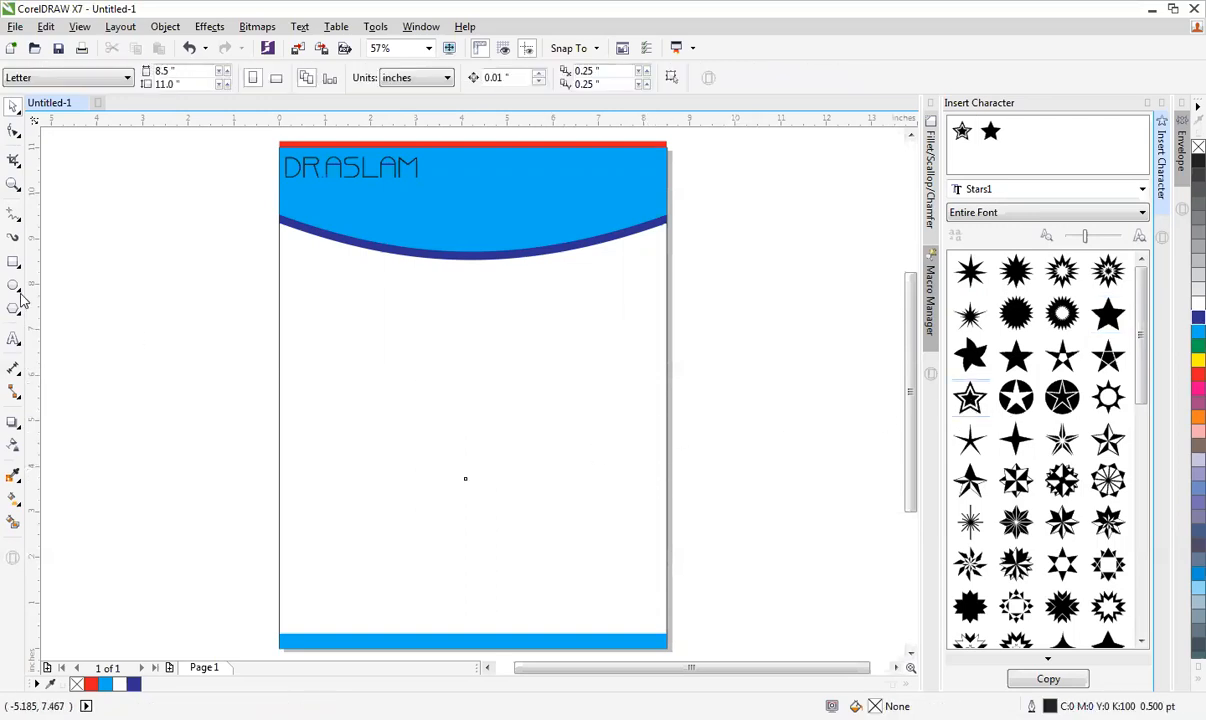
Draw a five-pointed star about 2.33 by 2.21 inches with the Star tool in the empty area beside the page.
{"action": "left_click", "coordinate": [14, 286]}
{"action": "left_click", "coordinate": [19, 293]}
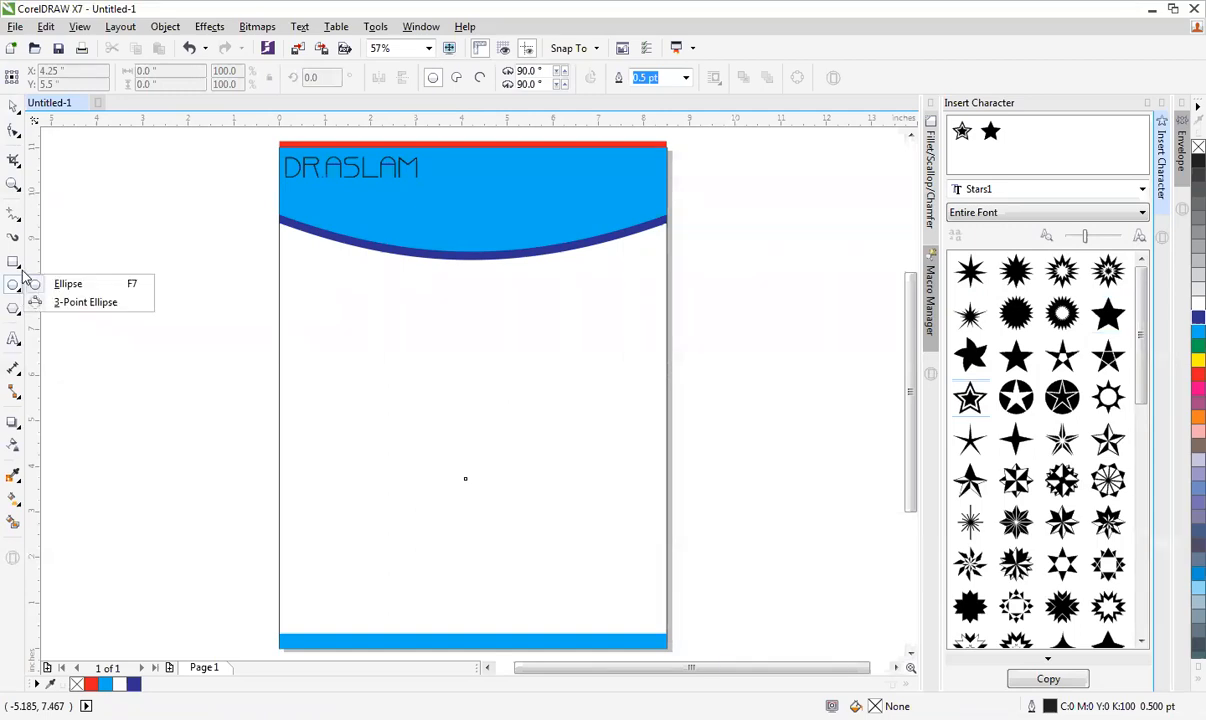
{"action": "left_click", "coordinate": [19, 265]}
{"action": "left_click", "coordinate": [14, 310]}
{"action": "left_click", "coordinate": [54, 320]}
{"action": "left_click_drag", "start_coordinate": [80, 290], "coordinate": [200, 403]}
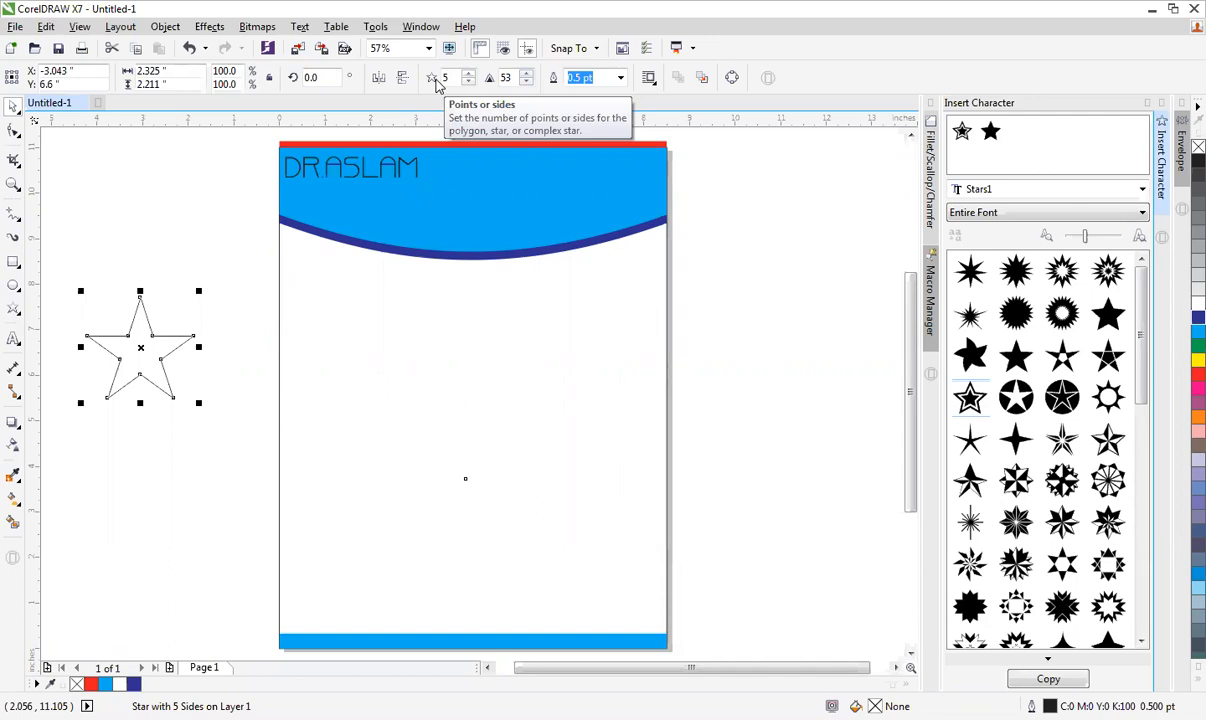
Move the five-pointed star onto the page, centred just below the curved header.
{"action": "left_click", "coordinate": [155, 285]}
{"action": "left_click_drag", "start_coordinate": [152, 338], "coordinate": [498, 326]}
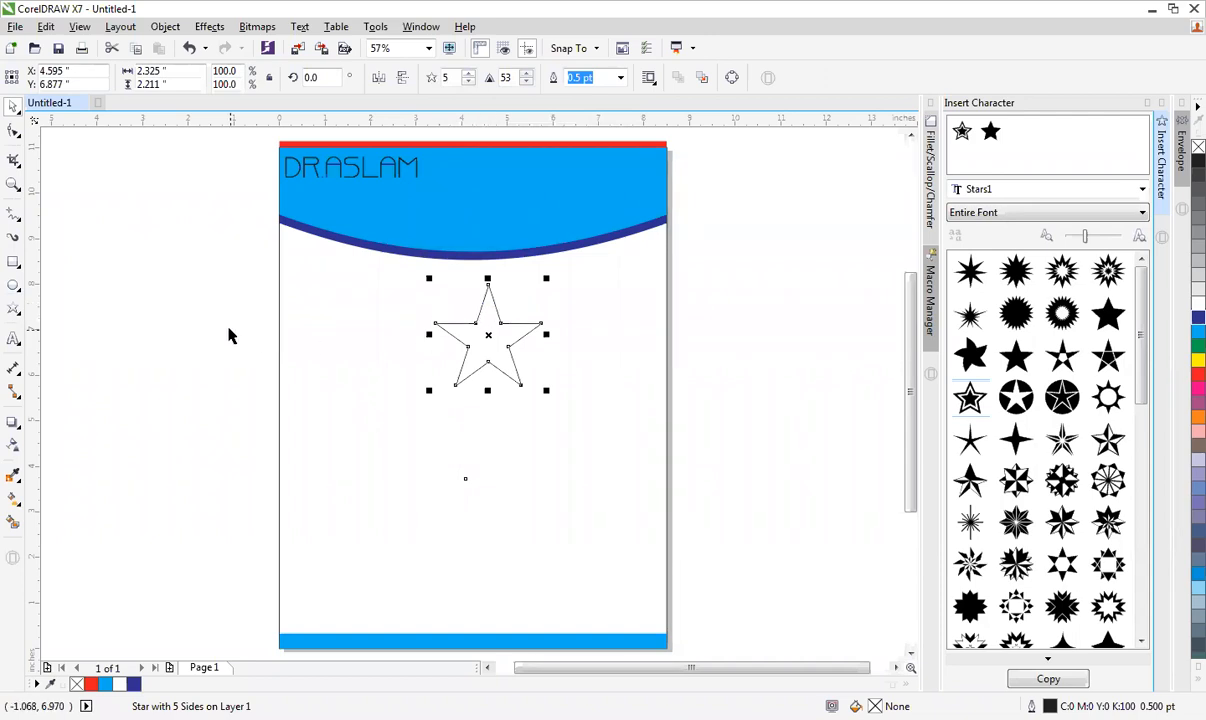
Draw a circle about 4.08 inches wide beside the page, duplicate it slightly offset down and left, and trim it into a thin crescent.
{"action": "left_click", "coordinate": [14, 288]}
{"action": "left_click_drag", "start_coordinate": [82, 237], "coordinate": [270, 425]}
{"action": "scroll", "coordinate": [257, 409], "scroll_direction": "down", "scroll_amount": 2}
{"action": "key", "text": "F2"}
{"action": "left_click_drag", "start_coordinate": [132, 291], "coordinate": [409, 530]}
{"action": "mouse_move", "coordinate": [347, 296]}
{"action": "left_mouse_down"}
{"action": "mouse_move", "coordinate": [313, 332]}
{"action": "mouse_move", "coordinate": [339, 301]}
{"action": "mouse_move", "coordinate": [320, 342]}
{"action": "mouse_move", "coordinate": [334, 315]}
{"action": "left_mouse_up"}
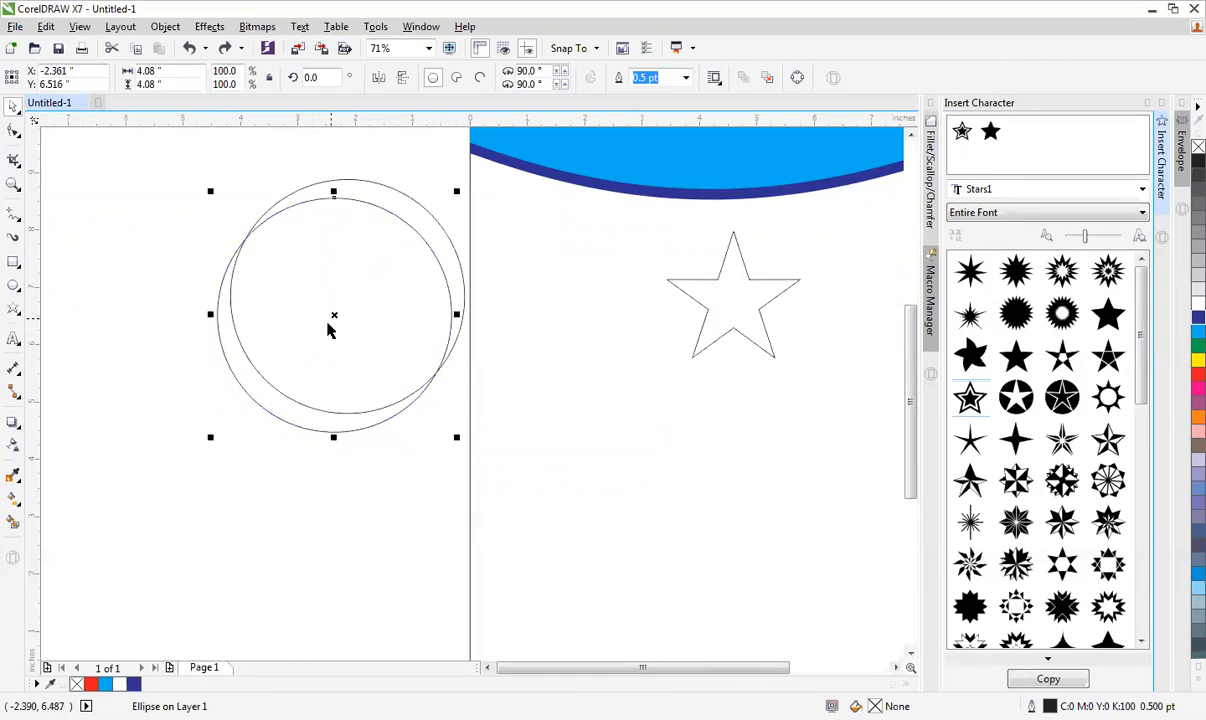
{"action": "left_click", "coordinate": [415, 198], "text": "shift"}
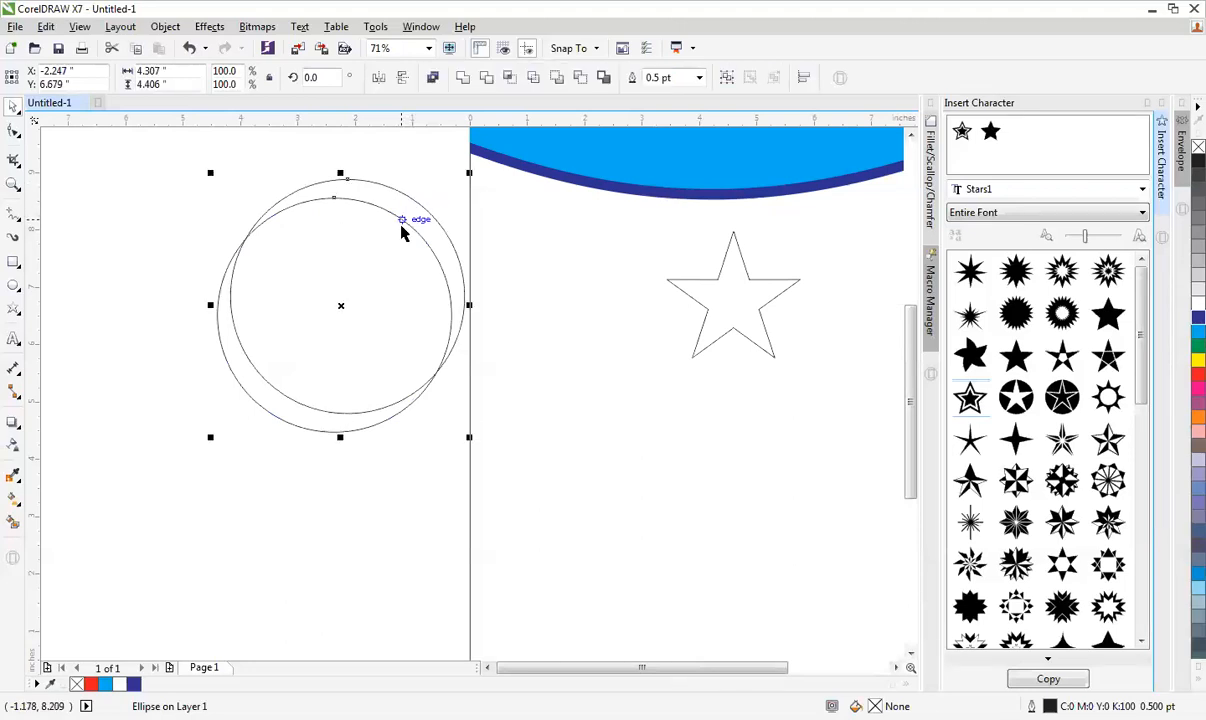
{"action": "left_click", "coordinate": [485, 77]}
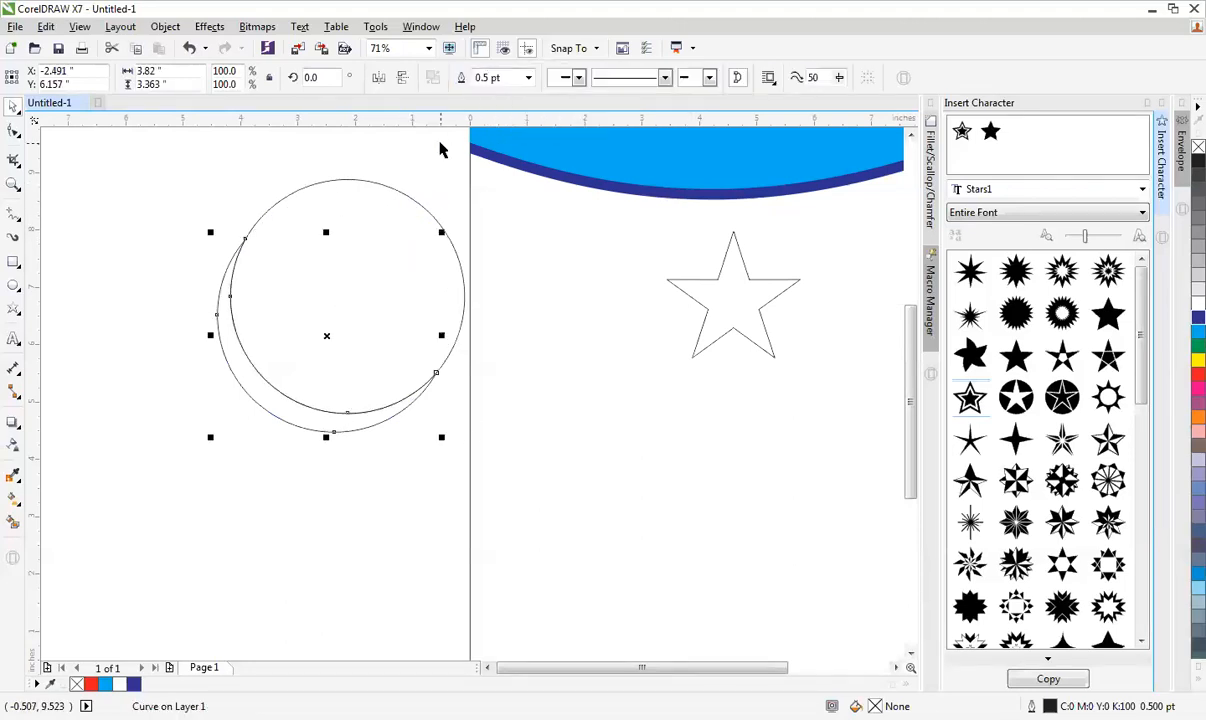
Move the thin crescent around the star and delete the leftover circle.
{"action": "left_click", "coordinate": [285, 350]}
{"action": "left_click_drag", "start_coordinate": [265, 407], "coordinate": [685, 369]}
{"action": "left_click_drag", "start_coordinate": [188, 147], "coordinate": [511, 466]}
{"action": "key", "text": "Delete"}
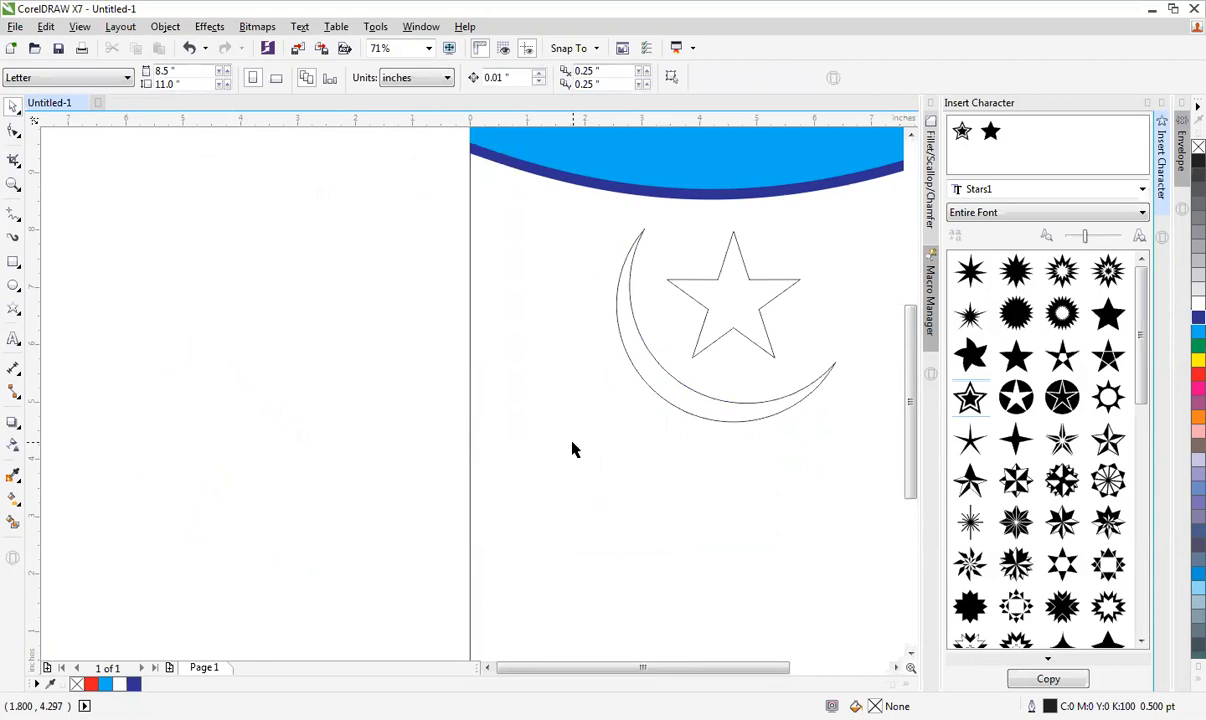
Undo the circle's deletion and the crescent's move, and delete the circles and crescent beside the page.
{"action": "scroll", "coordinate": [572, 450], "scroll_direction": "down", "scroll_amount": 2}
{"action": "scroll", "coordinate": [840, 470], "scroll_direction": "up", "scroll_amount": 2}
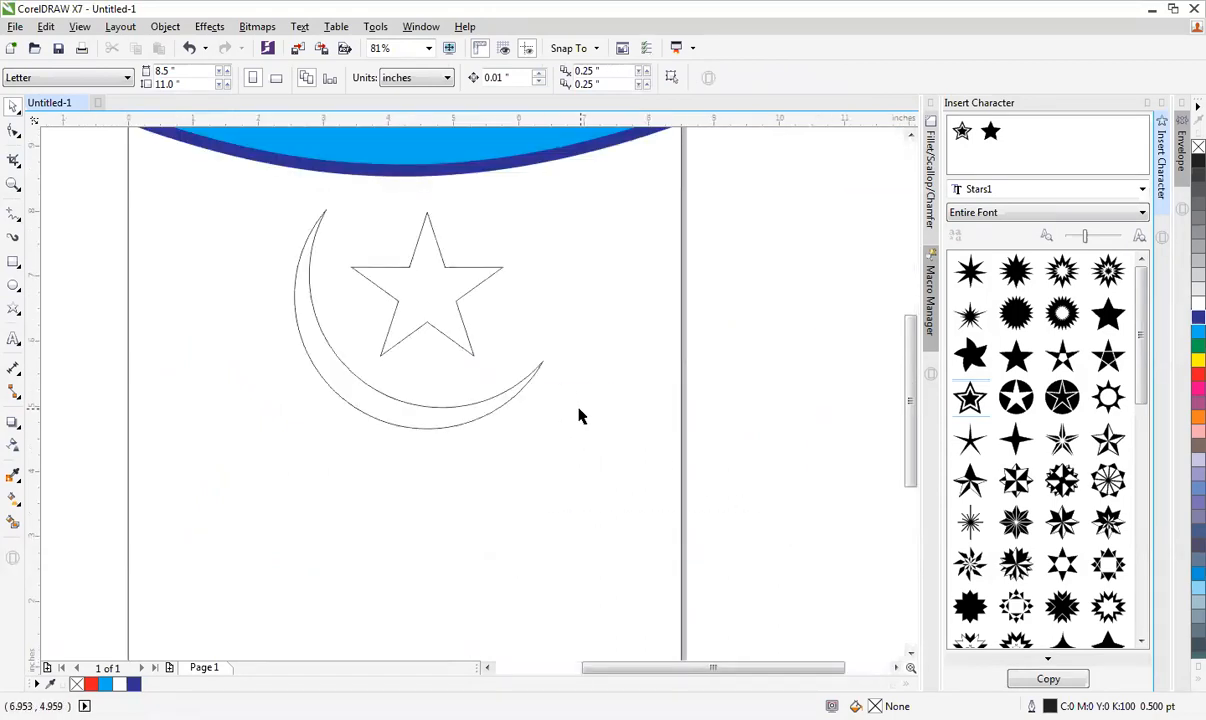
{"action": "key", "text": "ctrl+z"}
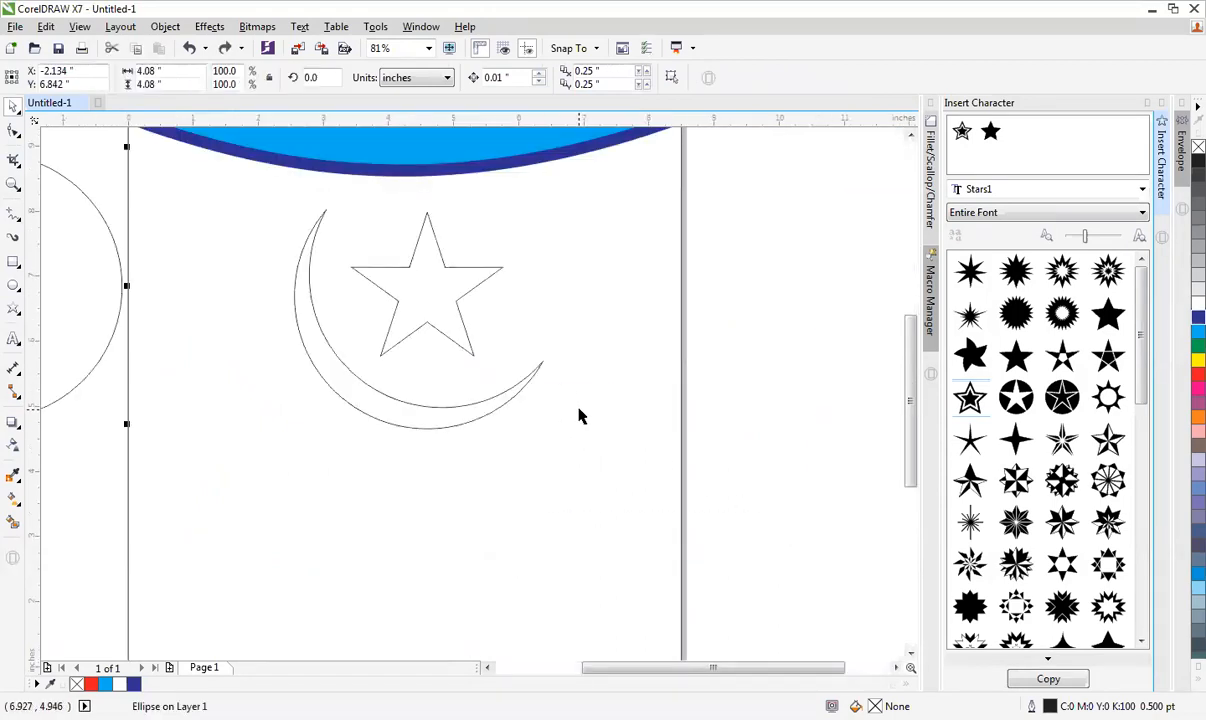
{"action": "key", "text": "ctrl+z"}
{"action": "scroll", "coordinate": [578, 412], "scroll_direction": "down", "scroll_amount": 2}
{"action": "scroll", "coordinate": [488, 482], "scroll_direction": "up", "scroll_amount": 2}
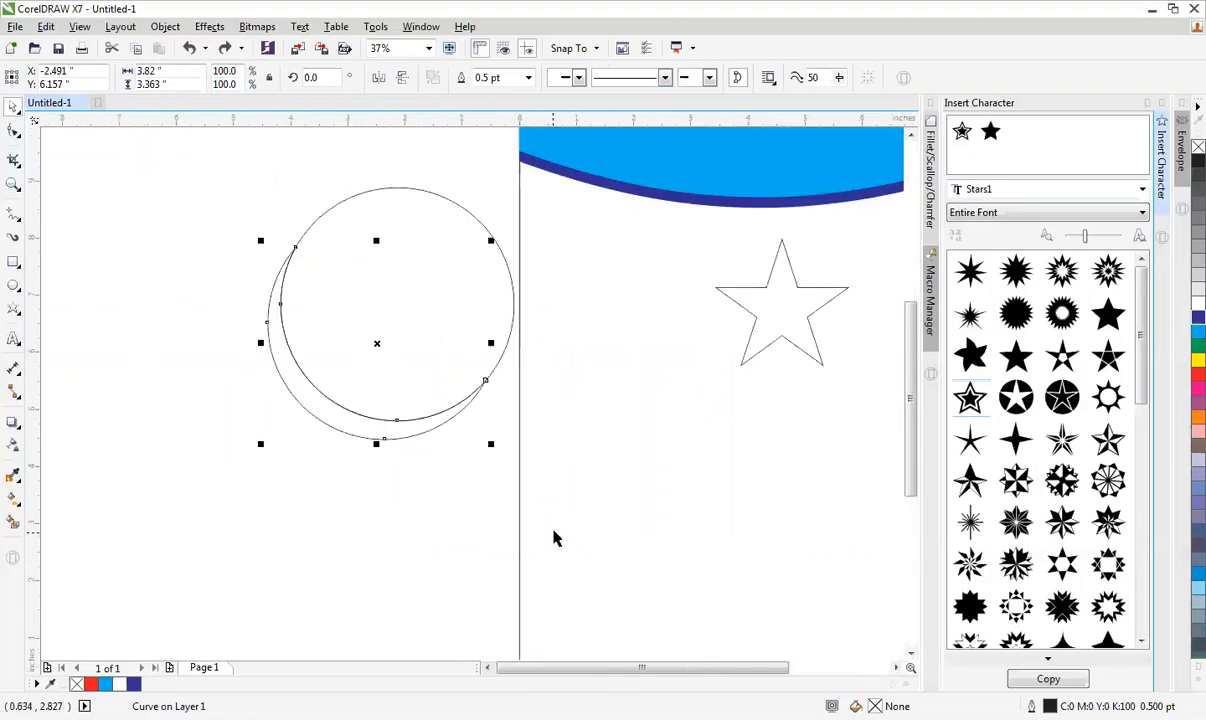
{"action": "left_click_drag", "start_coordinate": [178, 502], "coordinate": [550, 210]}
{"action": "key", "text": "Delete"}
Draw a circle about 4.28 inches wide, trim it with a copy placed straight below, and delete the lower circle to leave a crescent.
{"action": "left_click", "coordinate": [13, 285]}
{"action": "left_click_drag", "start_coordinate": [170, 218], "coordinate": [385, 458]}
{"action": "key", "text": "space"}
{"action": "left_click_drag", "start_coordinate": [291, 340], "coordinate": [291, 434]}
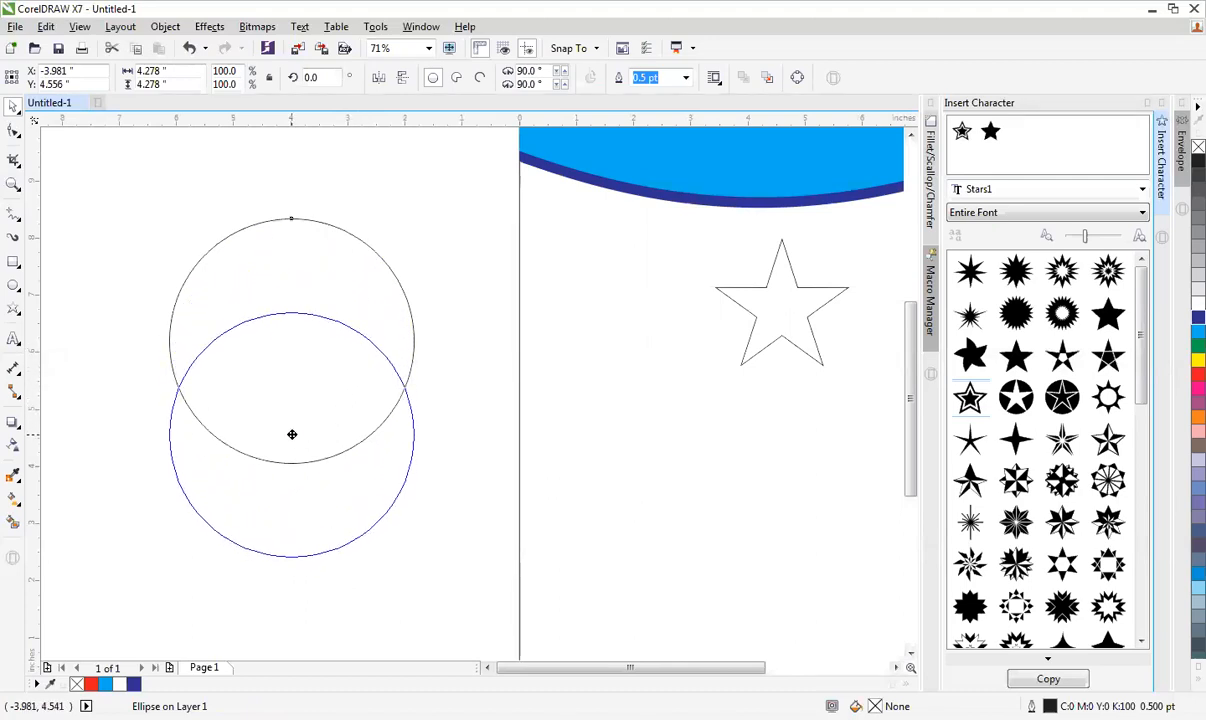
{"action": "left_click", "coordinate": [352, 237], "text": "shift"}
{"action": "left_click", "coordinate": [486, 77]}
{"action": "left_click", "coordinate": [400, 313]}
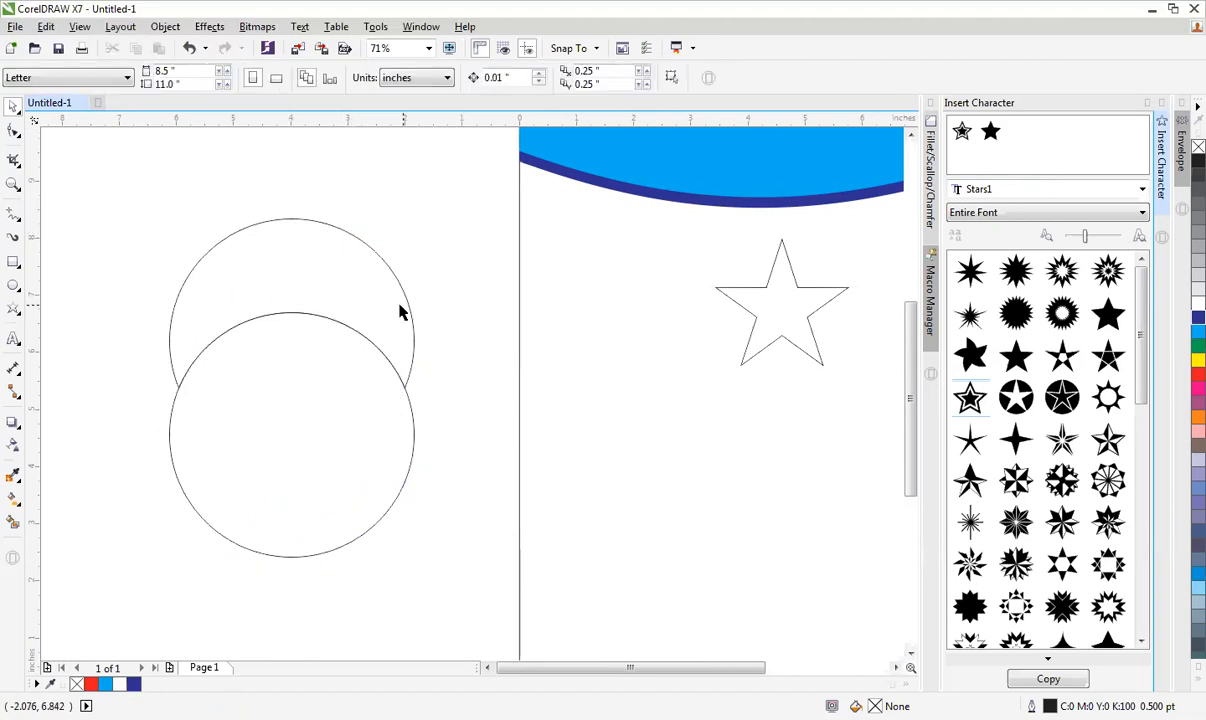
{"action": "left_click", "coordinate": [405, 390]}
{"action": "key", "text": "Delete"}
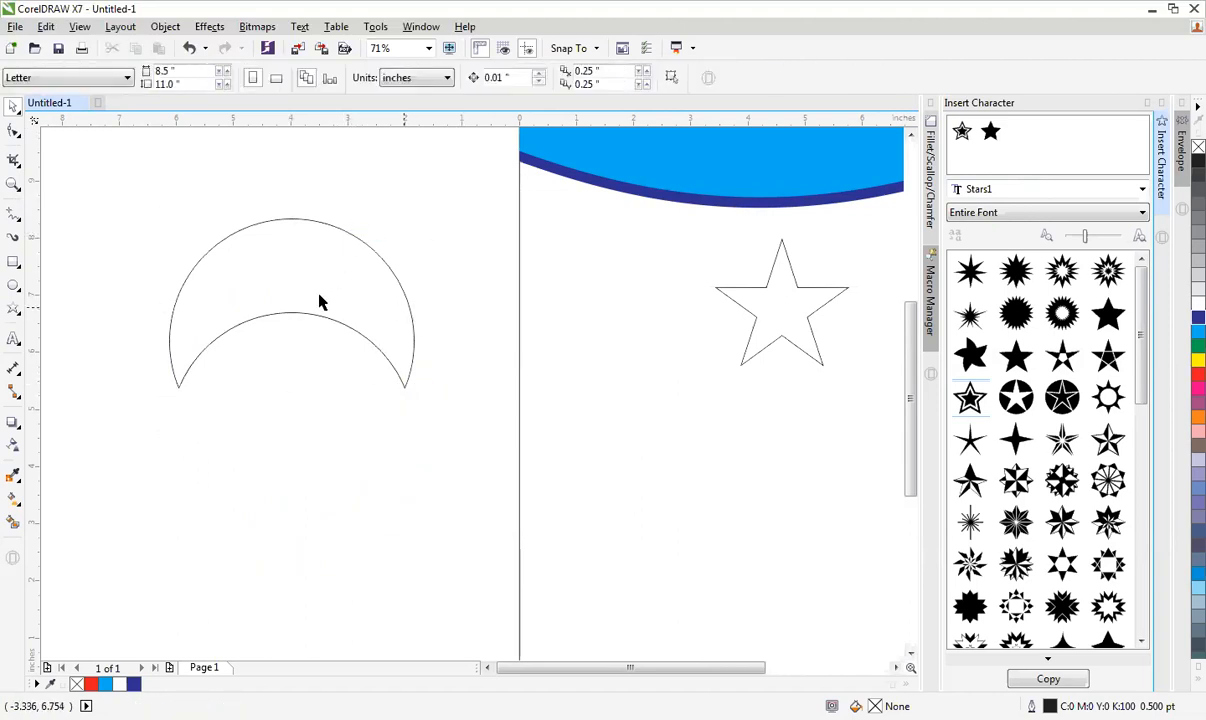
Reshape the crescent's inner arc by raising its middle node towards the outer arc.
{"action": "double_click", "coordinate": [295, 318]}
{"action": "left_click_drag", "start_coordinate": [294, 316], "coordinate": [296, 268]}
{"action": "left_click_drag", "start_coordinate": [156, 215], "coordinate": [622, 455]}
{"action": "left_click_drag", "start_coordinate": [474, 424], "coordinate": [529, 384]}
{"action": "key", "text": "space"}
{"action": "left_click", "coordinate": [598, 320]}
{"action": "scroll", "coordinate": [598, 320], "scroll_direction": "down", "scroll_amount": 4}
{"action": "key", "text": "F2"}
{"action": "left_click_drag", "start_coordinate": [283, 222], "coordinate": [656, 477]}
{"action": "left_click", "coordinate": [430, 270]}
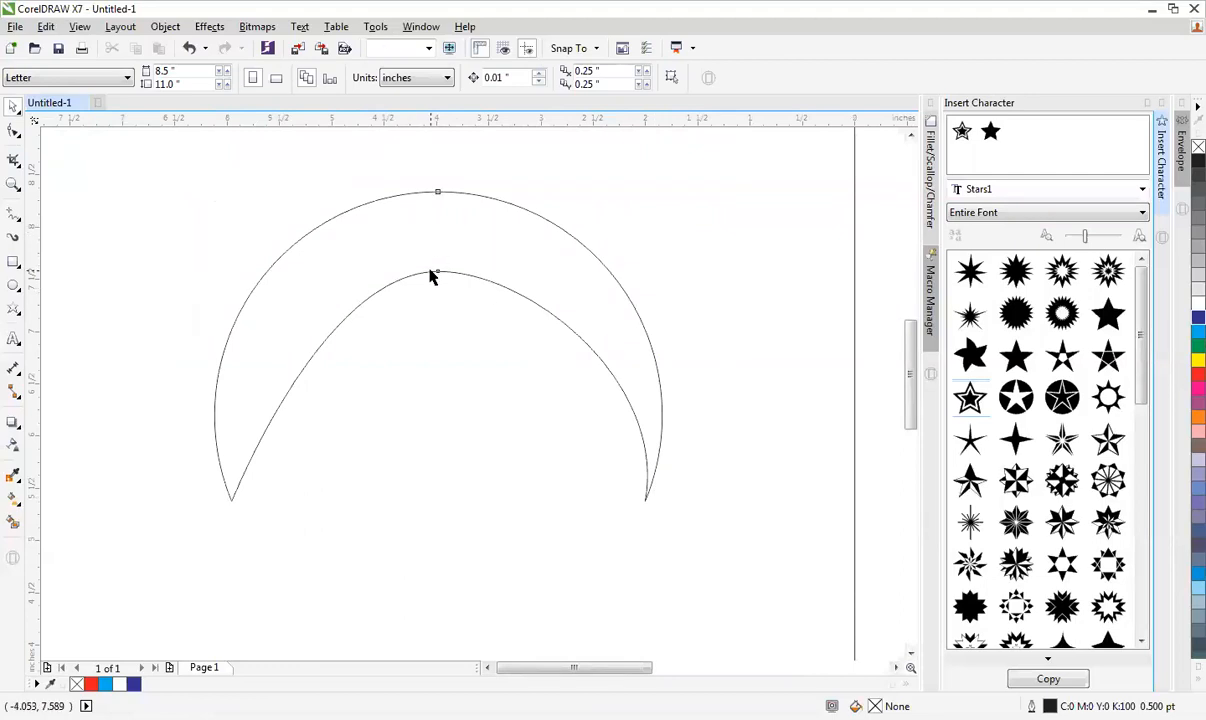
{"action": "left_click", "coordinate": [437, 271]}
{"action": "left_click_drag", "start_coordinate": [437, 271], "coordinate": [439, 253]}
{"action": "left_click", "coordinate": [629, 223]}
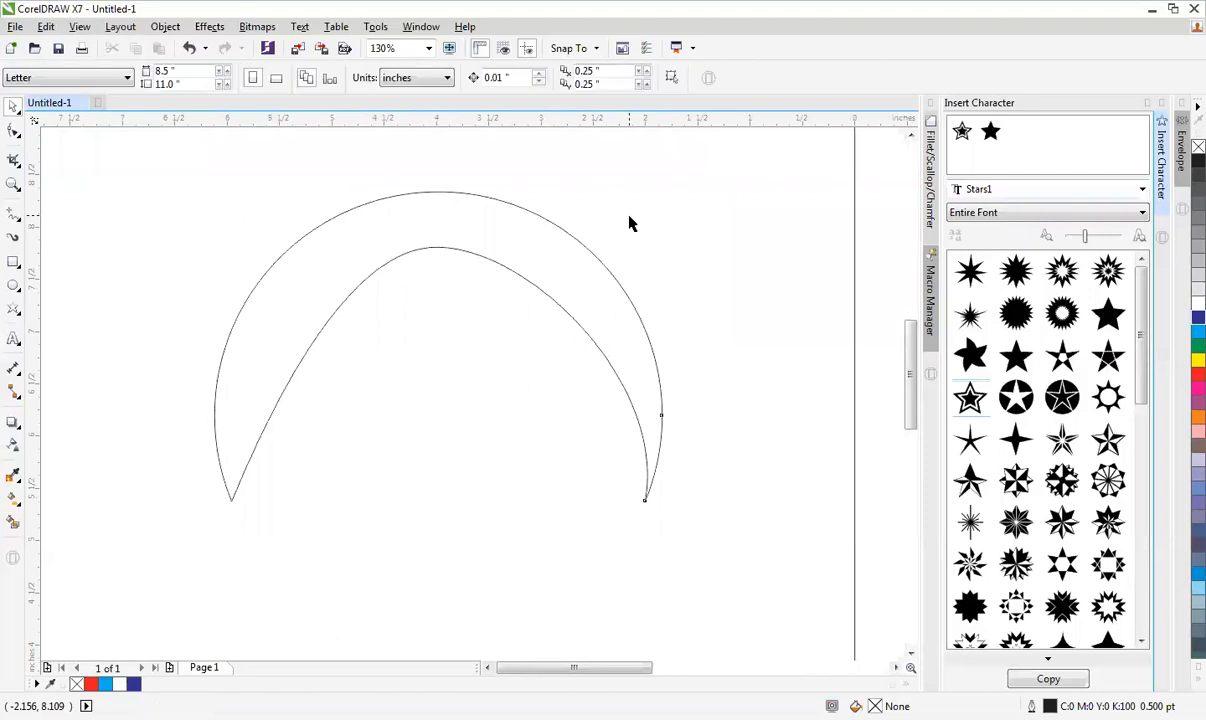
Draw a vertical 2-point line through the crescent's top and centre it horizontally on the crescent.
{"action": "left_click", "coordinate": [15, 214]}
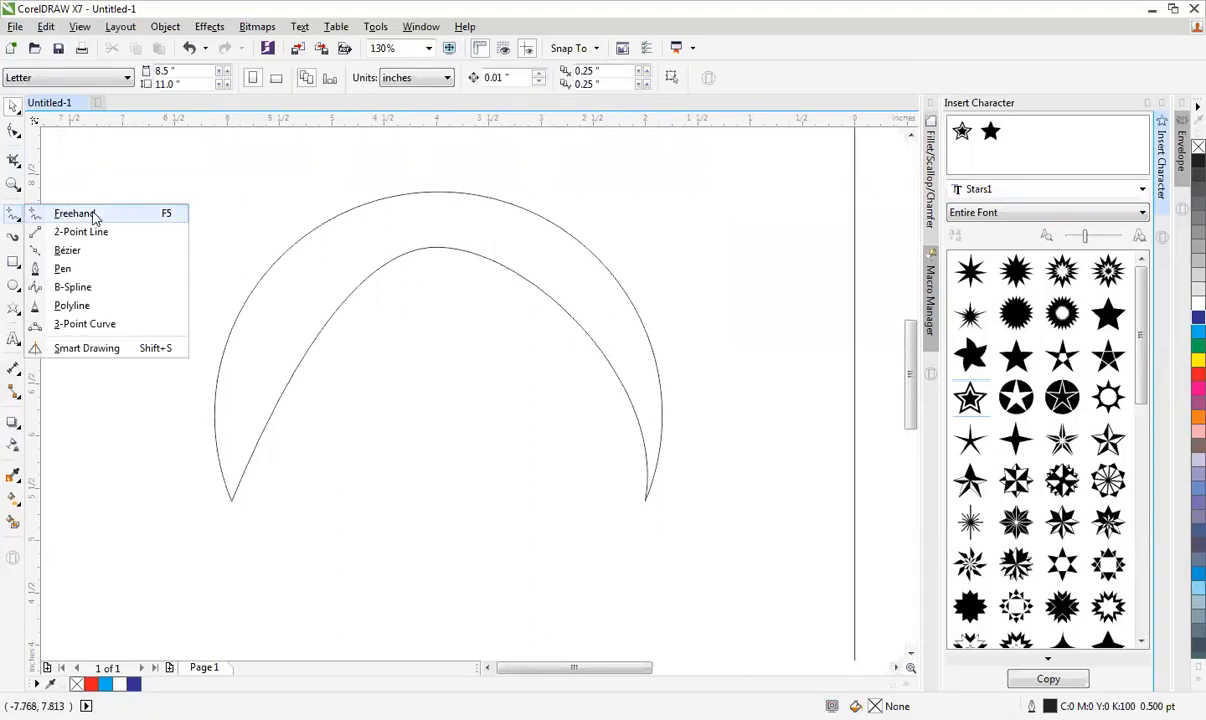
{"action": "left_click", "coordinate": [81, 231]}
{"action": "left_click_drag", "start_coordinate": [437, 174], "coordinate": [437, 348]}
{"action": "left_click", "coordinate": [484, 258], "text": "shift"}
{"action": "key", "text": "c"}
Split the crescent along the vertical line, and delete its left half and the line.
{"action": "left_click", "coordinate": [429, 175]}
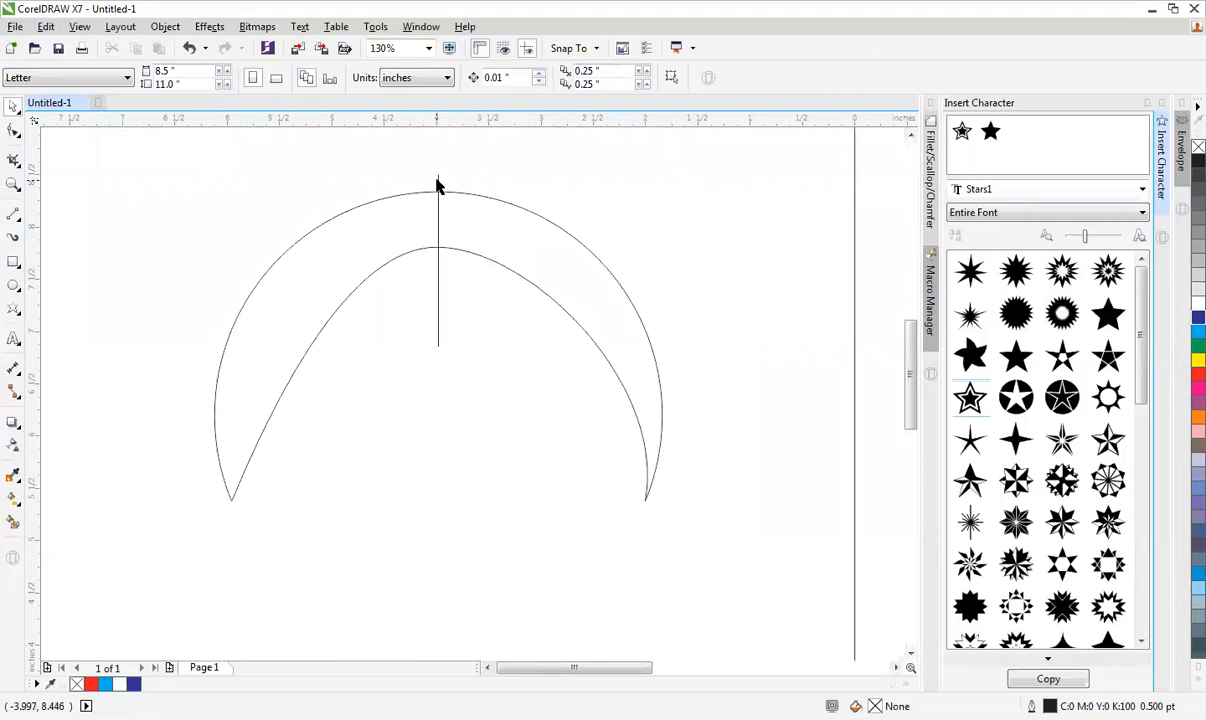
{"action": "left_click", "coordinate": [438, 185]}
{"action": "left_click", "coordinate": [463, 190], "text": "shift"}
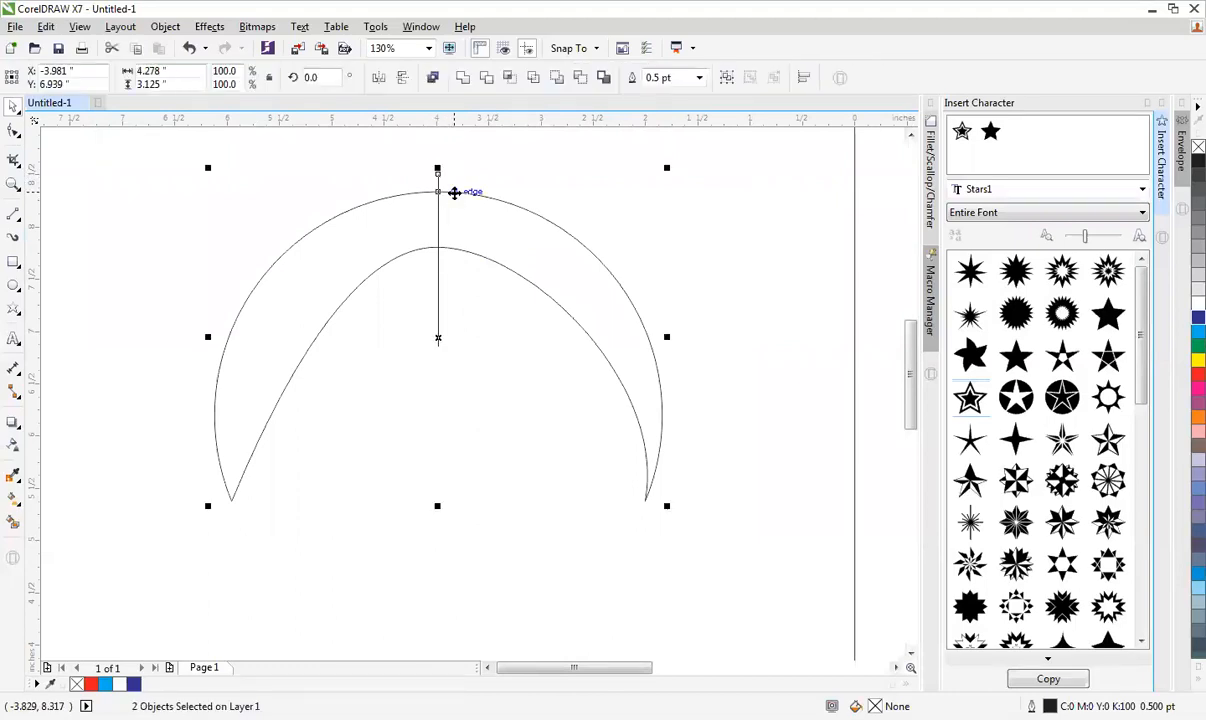
{"action": "left_click", "coordinate": [487, 80]}
{"action": "left_click", "coordinate": [426, 168]}
{"action": "left_click", "coordinate": [416, 193]}
{"action": "key", "text": "Delete"}
{"action": "left_click", "coordinate": [437, 178]}
{"action": "key", "text": "Delete"}
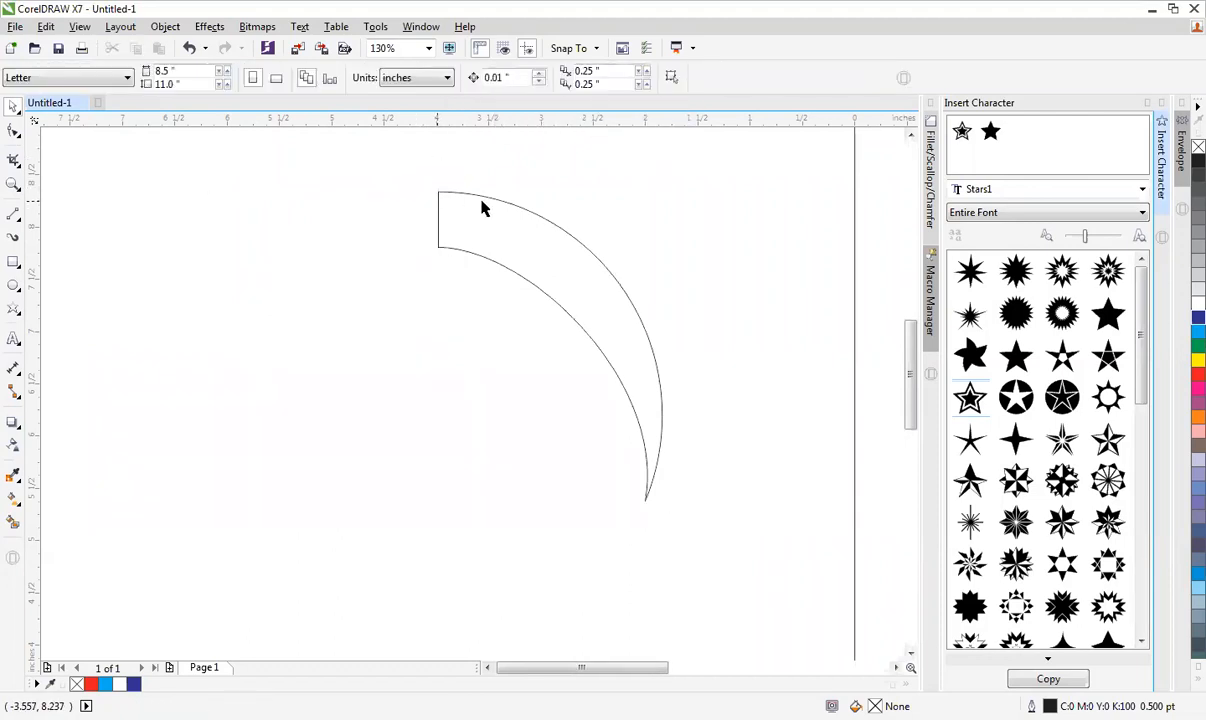
Mirror a copy of the right half to the left and weld both halves into one symmetrical crescent.
{"action": "left_click", "coordinate": [482, 196]}
{"action": "left_click_drag", "start_coordinate": [667, 345], "coordinate": [386, 349]}
{"action": "right_click", "coordinate": [386, 349]}
{"action": "left_click_drag", "start_coordinate": [754, 172], "coordinate": [172, 566]}
{"action": "left_click", "coordinate": [462, 78]}
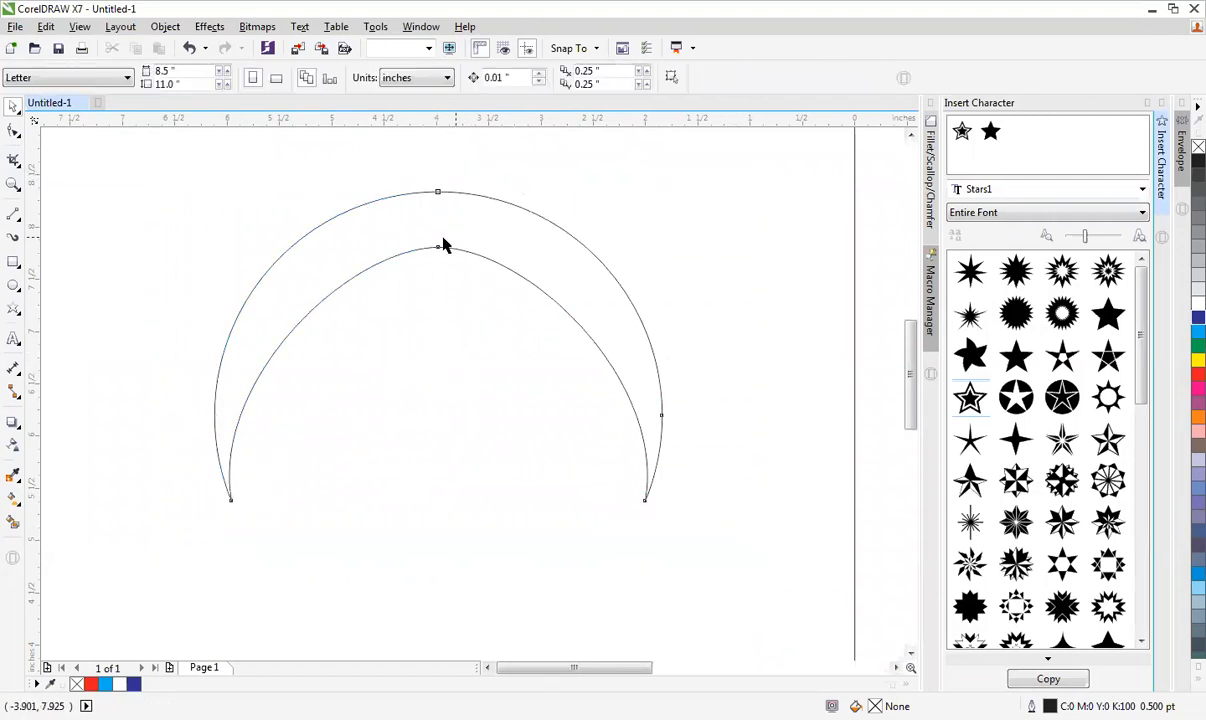
Try raising the middle node of the crescent's inner arc, and undo the change.
{"action": "double_click", "coordinate": [438, 247]}
{"action": "left_click_drag", "start_coordinate": [438, 247], "coordinate": [440, 231]}
{"action": "key", "text": "ctrl+z"}
{"action": "key", "text": "space"}
{"action": "left_click", "coordinate": [417, 264]}
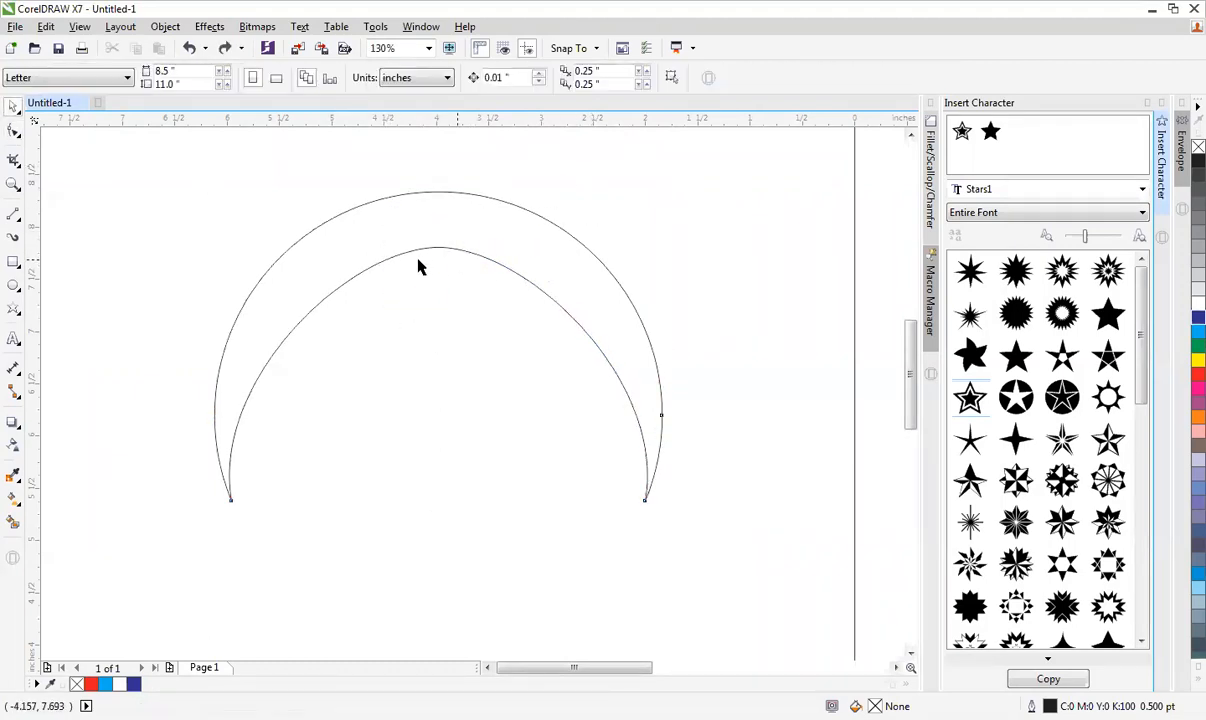
Delete the top middle nodes of the crescent's inner and outer arcs to smooth both curves.
{"action": "double_click", "coordinate": [434, 249]}
{"action": "left_click_drag", "start_coordinate": [404, 285], "coordinate": [412, 167]}
{"action": "key", "text": "Delete"}
{"action": "key", "text": "Delete"}
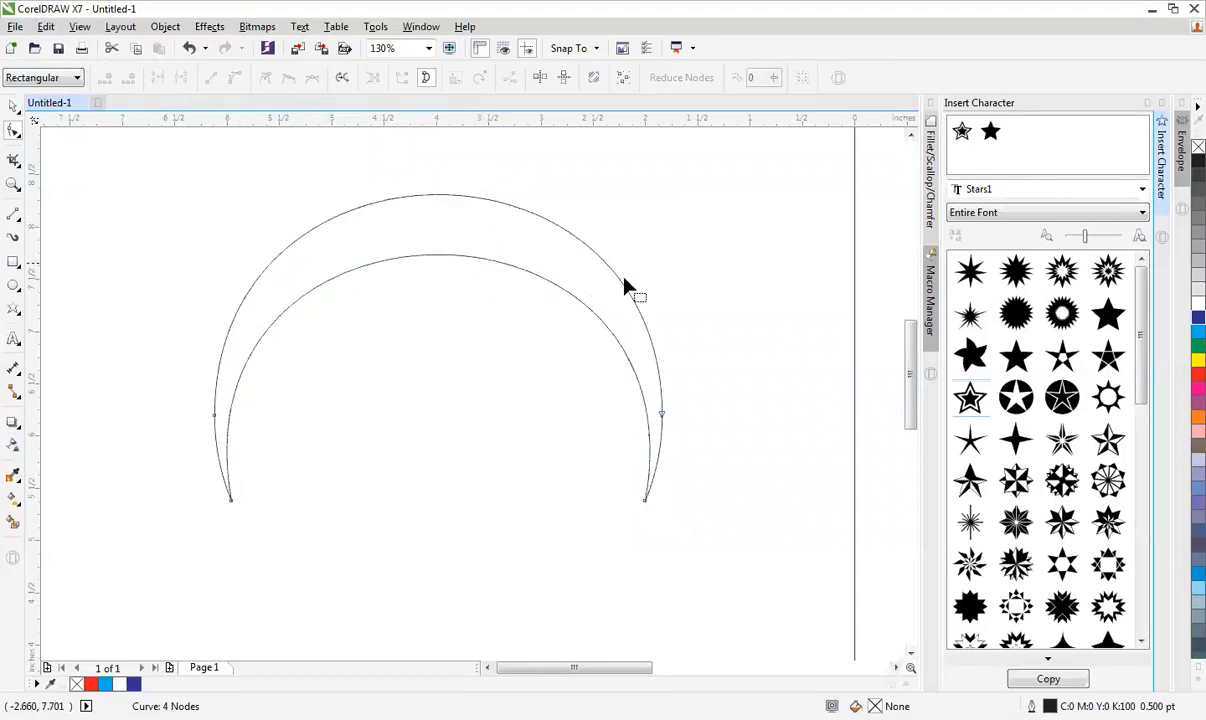
Narrow the crescent symmetrically about its centre to about 3.43 inches wide.
{"action": "key", "text": "space"}
{"action": "left_click", "coordinate": [659, 355]}
{"action": "left_click_drag", "start_coordinate": [665, 347], "coordinate": [620, 350]}
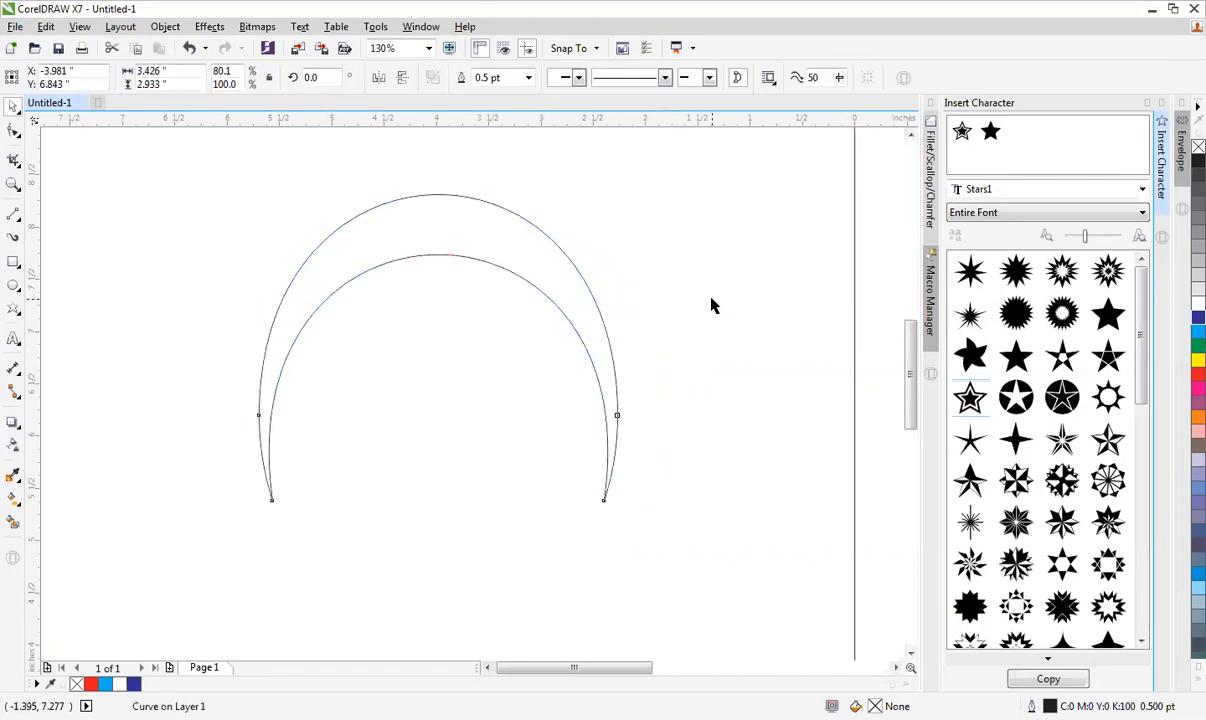
{"action": "left_click", "coordinate": [711, 304]}
{"action": "scroll", "coordinate": [711, 304], "scroll_direction": "down", "scroll_amount": 2}
{"action": "key", "text": "F4"}
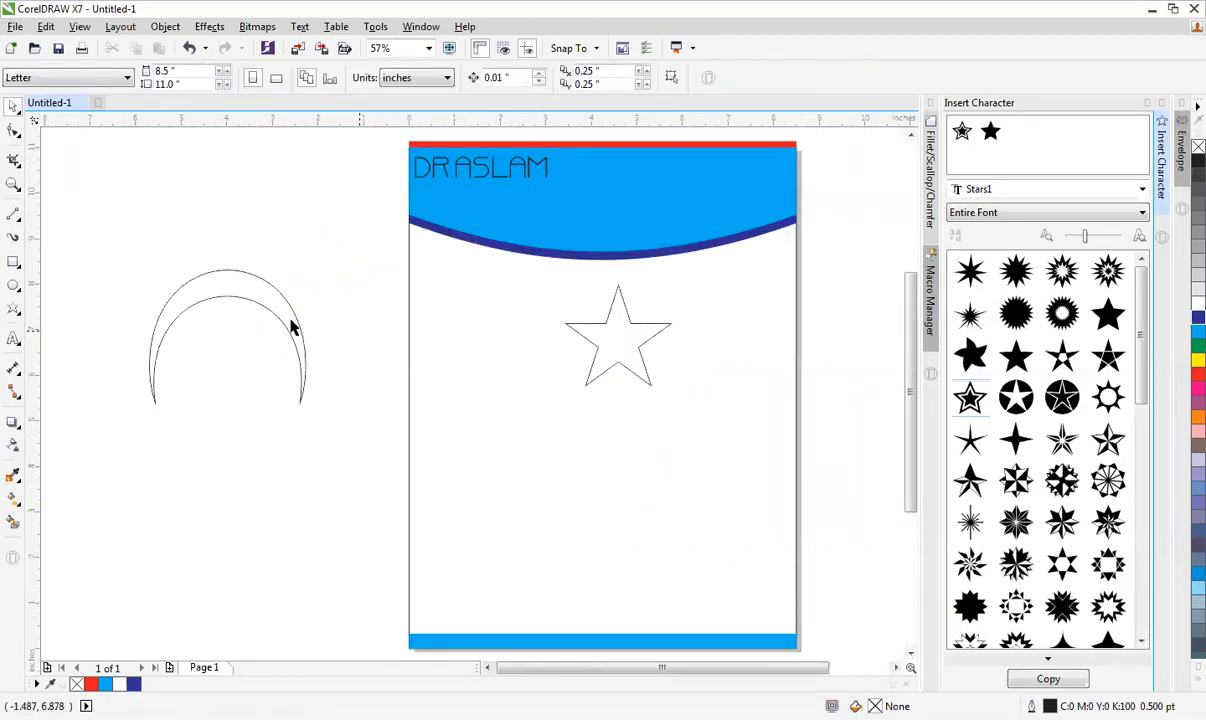
Move the crescent onto the page and rotate it to open towards the upper right around the star.
{"action": "left_click_drag", "start_coordinate": [296, 320], "coordinate": [570, 328]}
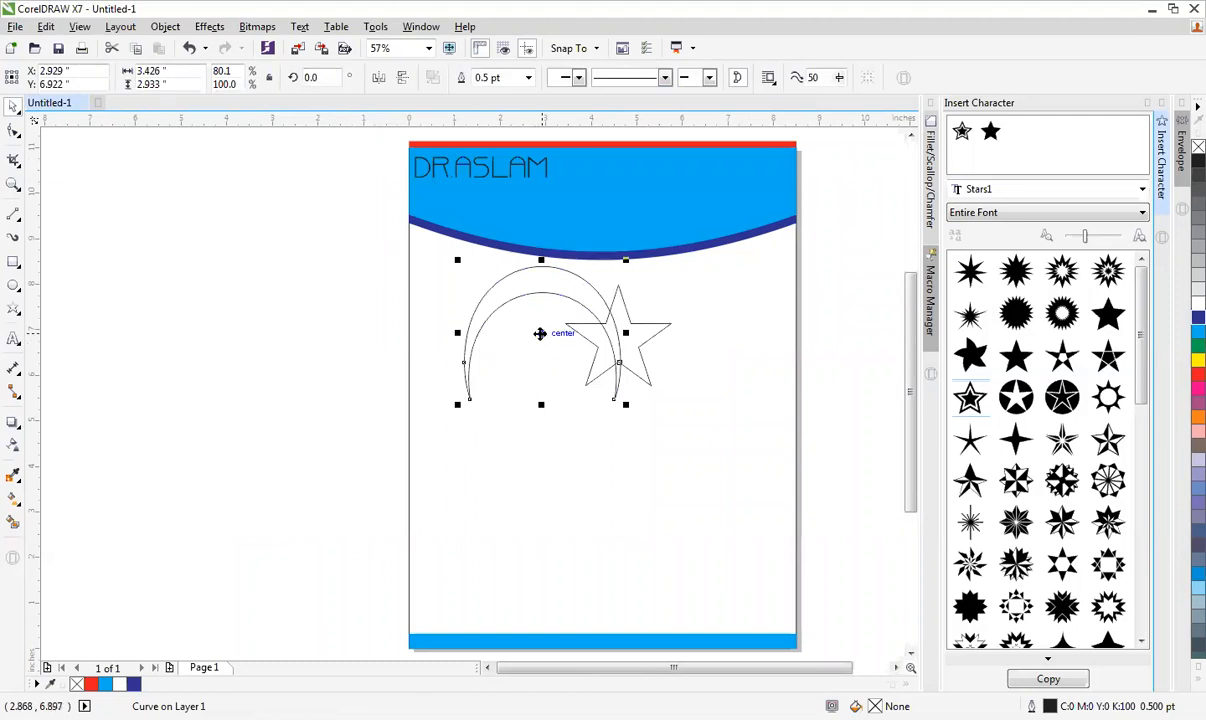
{"action": "left_click", "coordinate": [531, 293]}
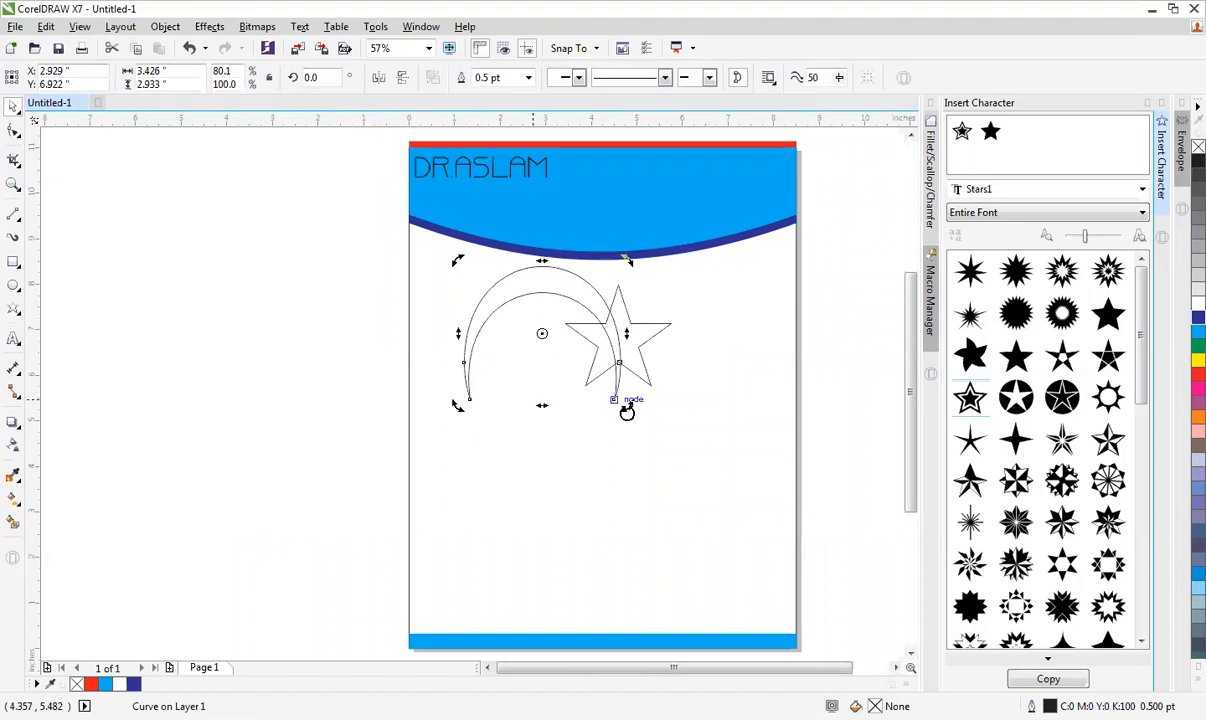
{"action": "left_click", "coordinate": [622, 409]}
{"action": "left_click", "coordinate": [536, 310]}
{"action": "left_click", "coordinate": [541, 332]}
{"action": "left_click_drag", "start_coordinate": [627, 410], "coordinate": [550, 178]}
{"action": "left_click", "coordinate": [560, 333]}
{"action": "left_click_drag", "start_coordinate": [573, 333], "coordinate": [524, 308]}
Scale the crescent and star together to about 1.47 by 1.49 inches and move them into the cyan header.
{"action": "left_click_drag", "start_coordinate": [364, 220], "coordinate": [708, 462]}
{"action": "left_click_drag", "start_coordinate": [637, 239], "coordinate": [594, 281]}
{"action": "left_click_drag", "start_coordinate": [552, 320], "coordinate": [601, 192]}
{"action": "scroll", "coordinate": [587, 293], "scroll_direction": "down", "scroll_amount": 1}
{"action": "scroll", "coordinate": [430, 317], "scroll_direction": "up", "scroll_amount": 1}
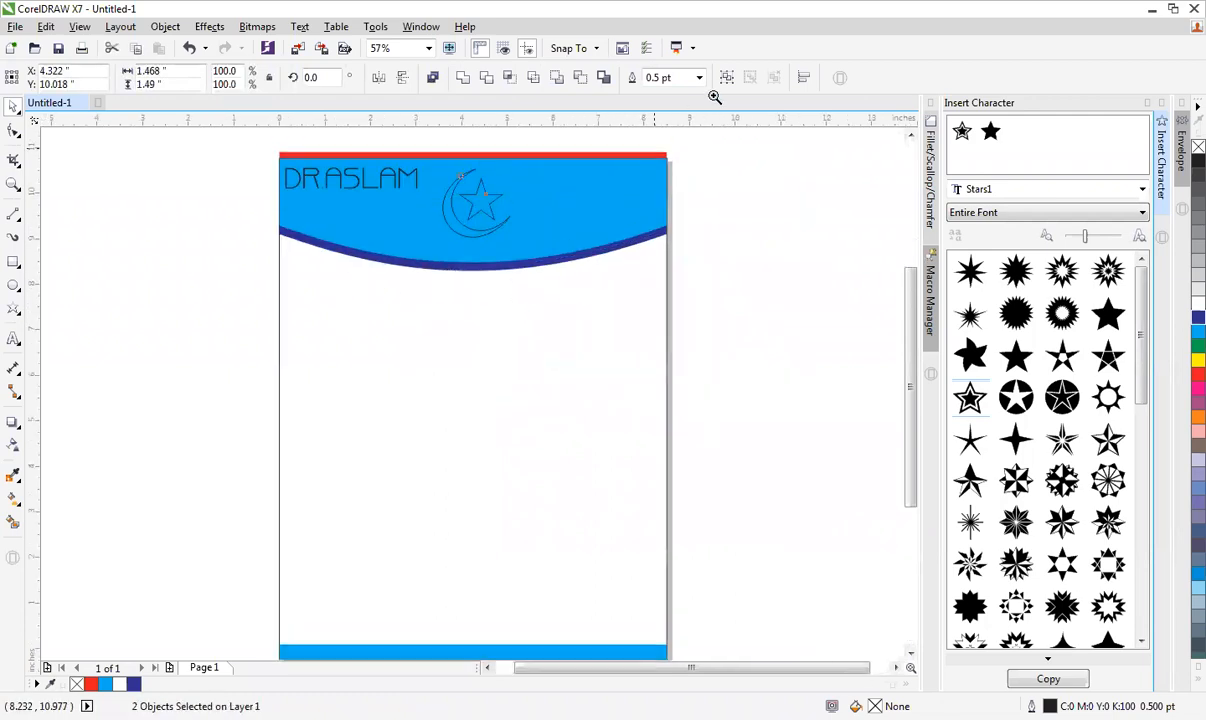
{"action": "scroll", "coordinate": [654, 163], "scroll_direction": "up", "scroll_amount": 2}
{"action": "left_click", "coordinate": [452, 234]}
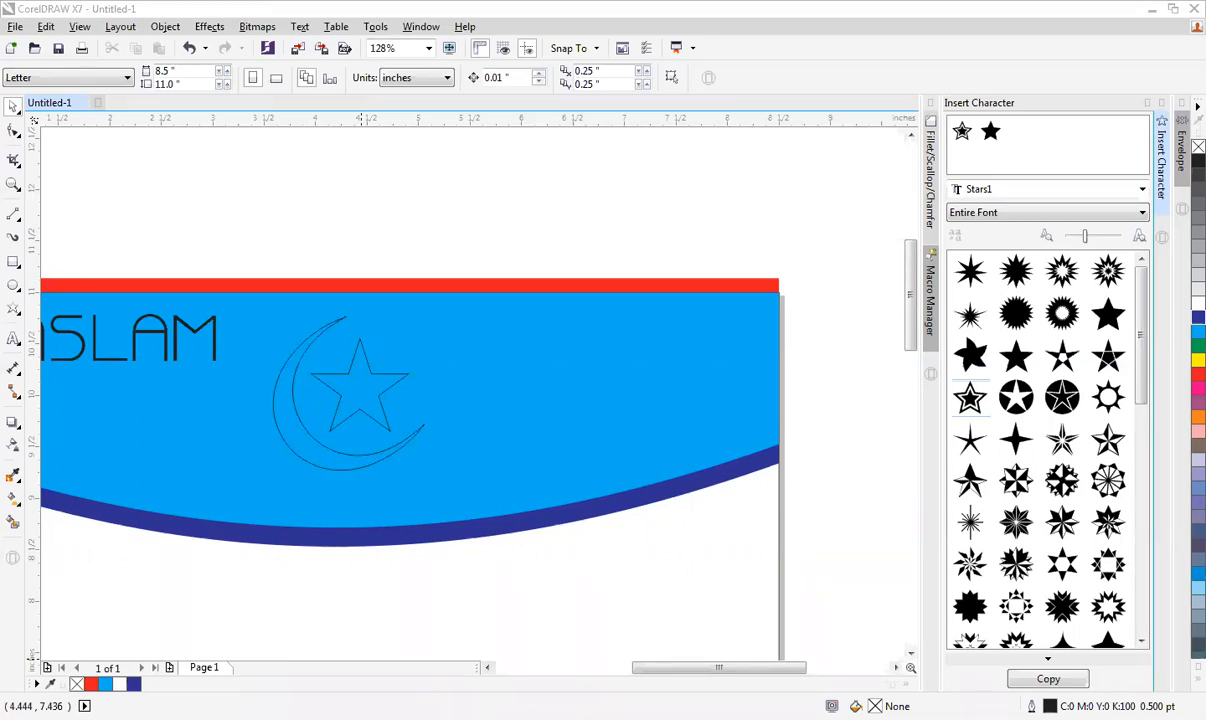
Import the black crescent image, scale it to about 3.6 inches square, and place it beside the right edge of the page near the header.
{"action": "left_click_drag", "start_coordinate": [462, 644], "coordinate": [533, 439]}
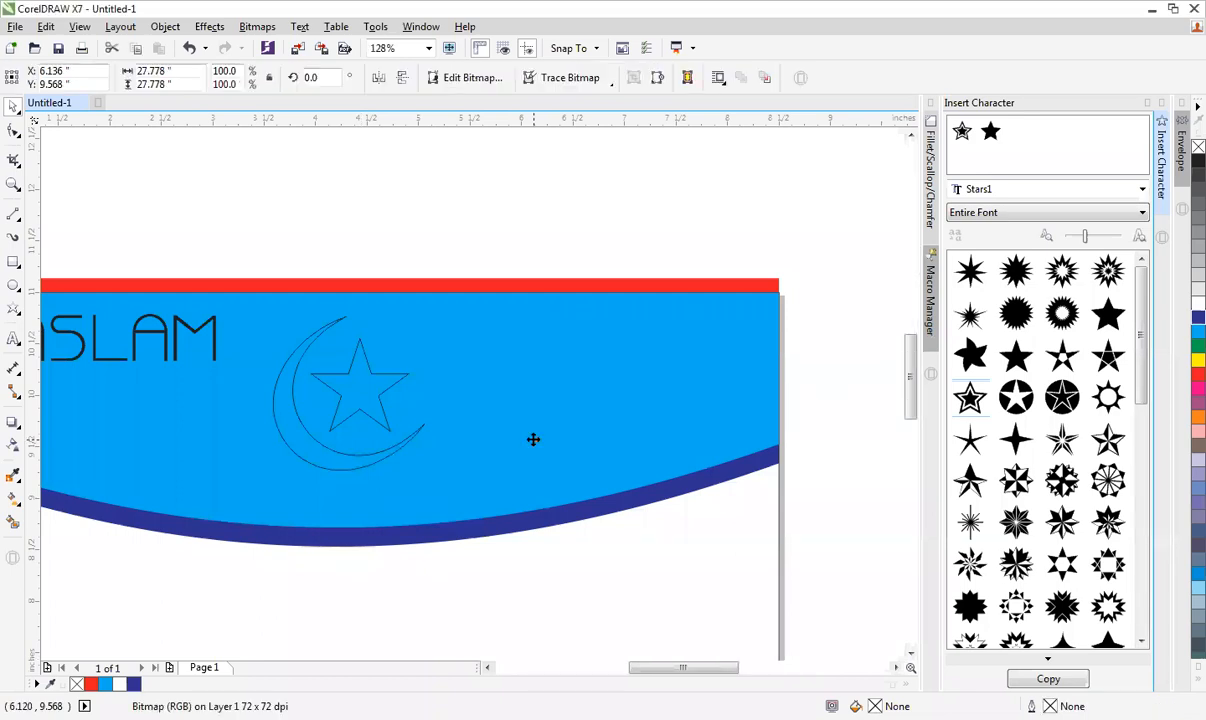
{"action": "scroll", "coordinate": [533, 439], "scroll_direction": "down", "scroll_amount": 3}
{"action": "key", "text": "F4"}
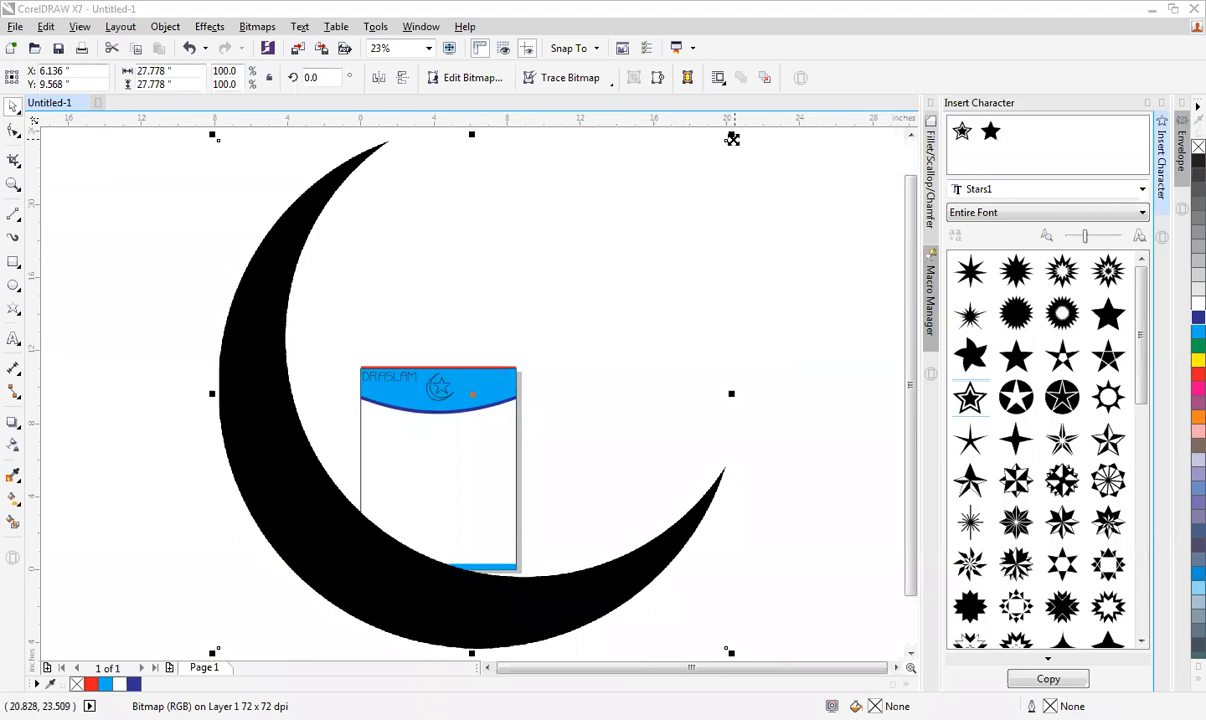
{"action": "left_click_drag", "start_coordinate": [732, 139], "coordinate": [507, 359]}
{"action": "scroll", "coordinate": [509, 426], "scroll_direction": "up", "scroll_amount": 3}
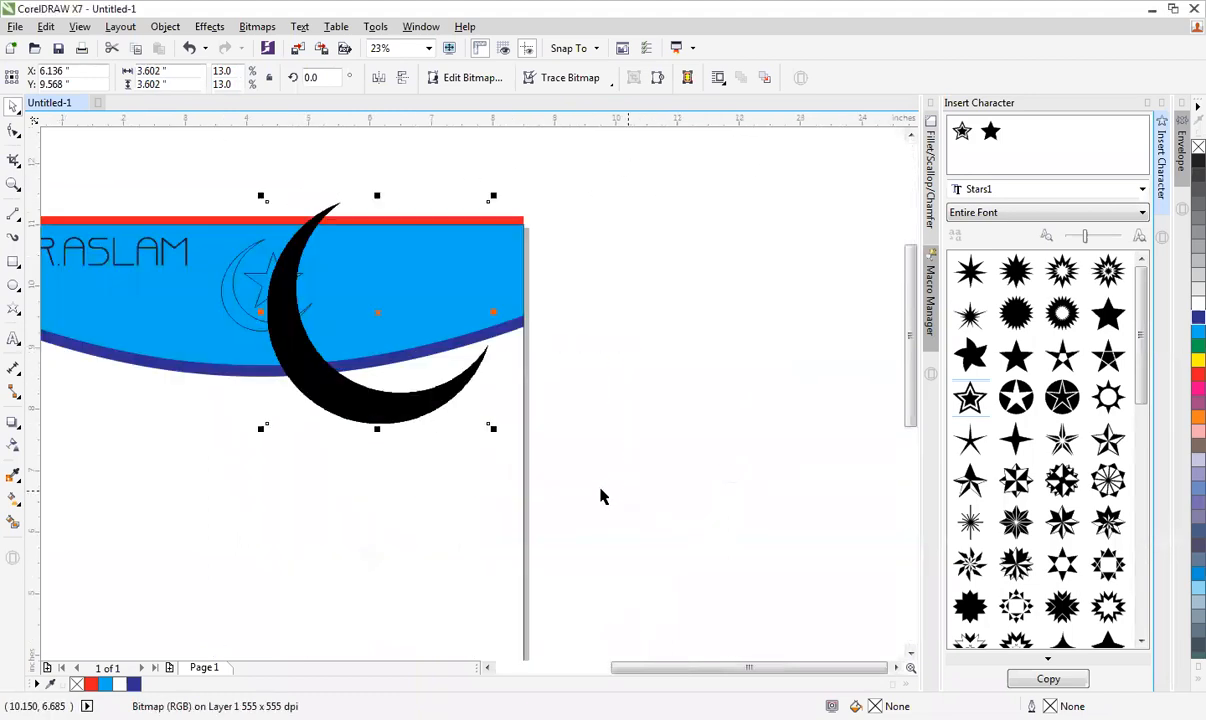
{"action": "left_click_drag", "start_coordinate": [734, 407], "coordinate": [687, 427]}
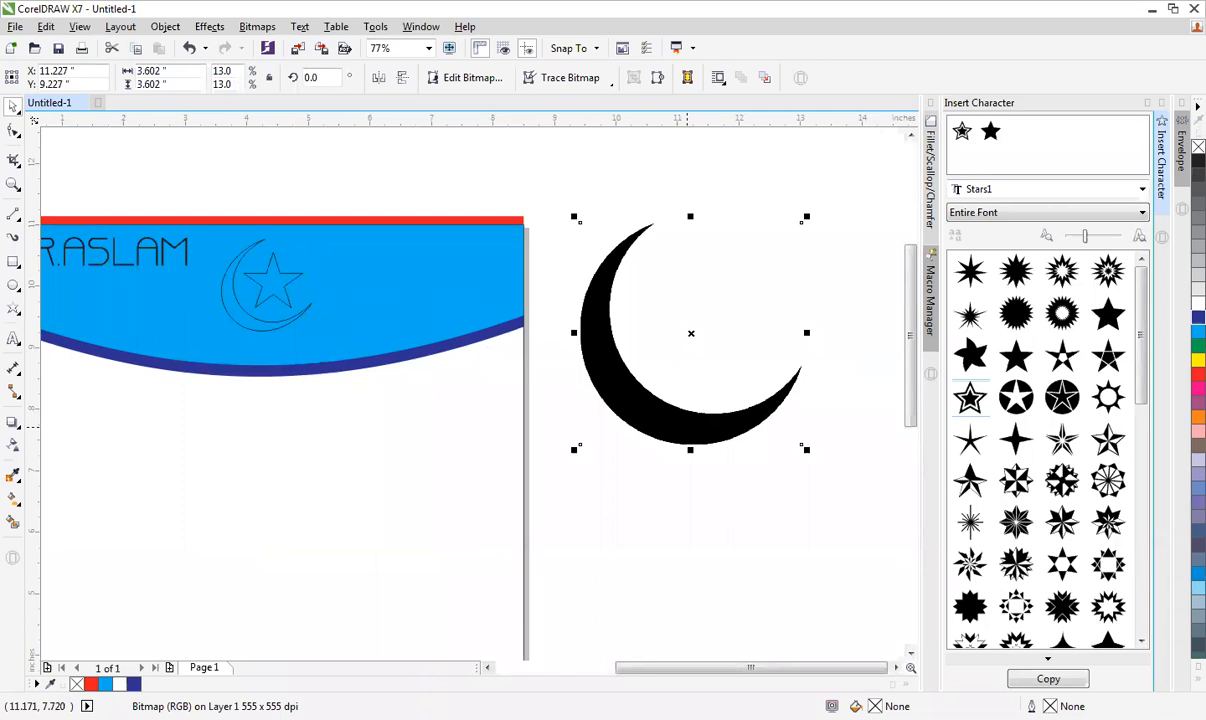
{"action": "left_click", "coordinate": [1197, 347]}
{"action": "left_click_drag", "start_coordinate": [712, 352], "coordinate": [673, 415]}
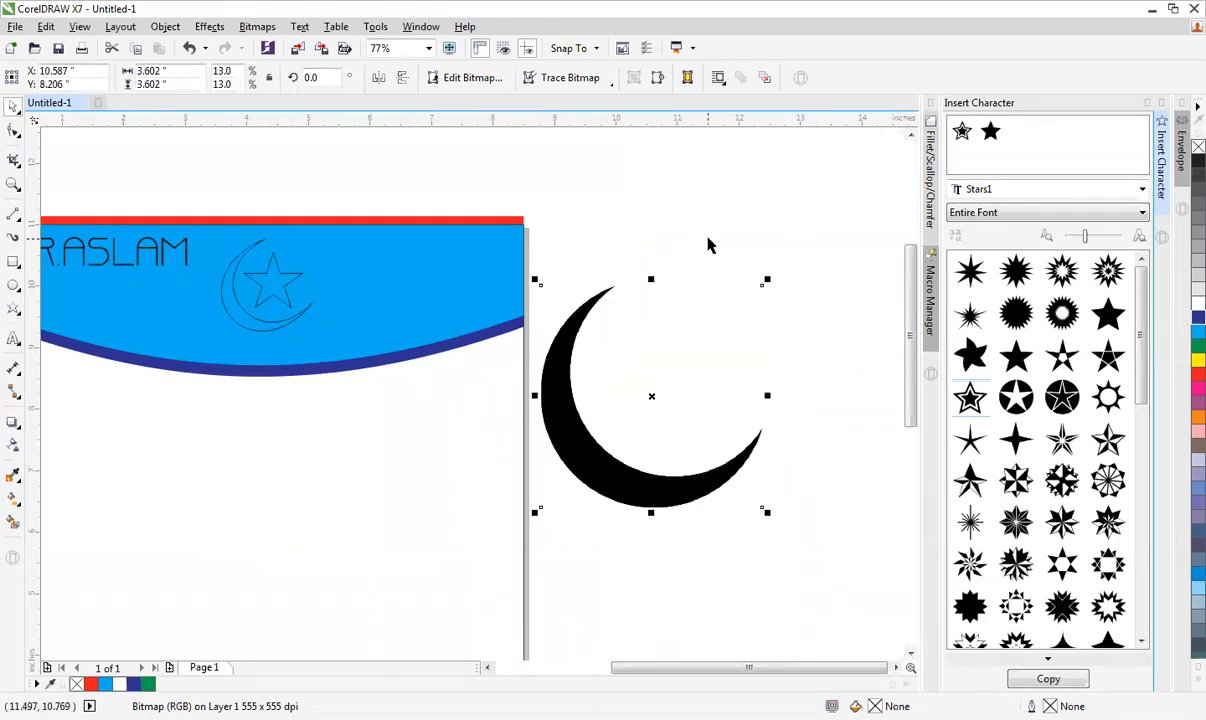
Vectorize the crescent bitmap with the High Quality Image outline trace, and delete the original bitmap.
{"action": "left_click", "coordinate": [588, 79]}
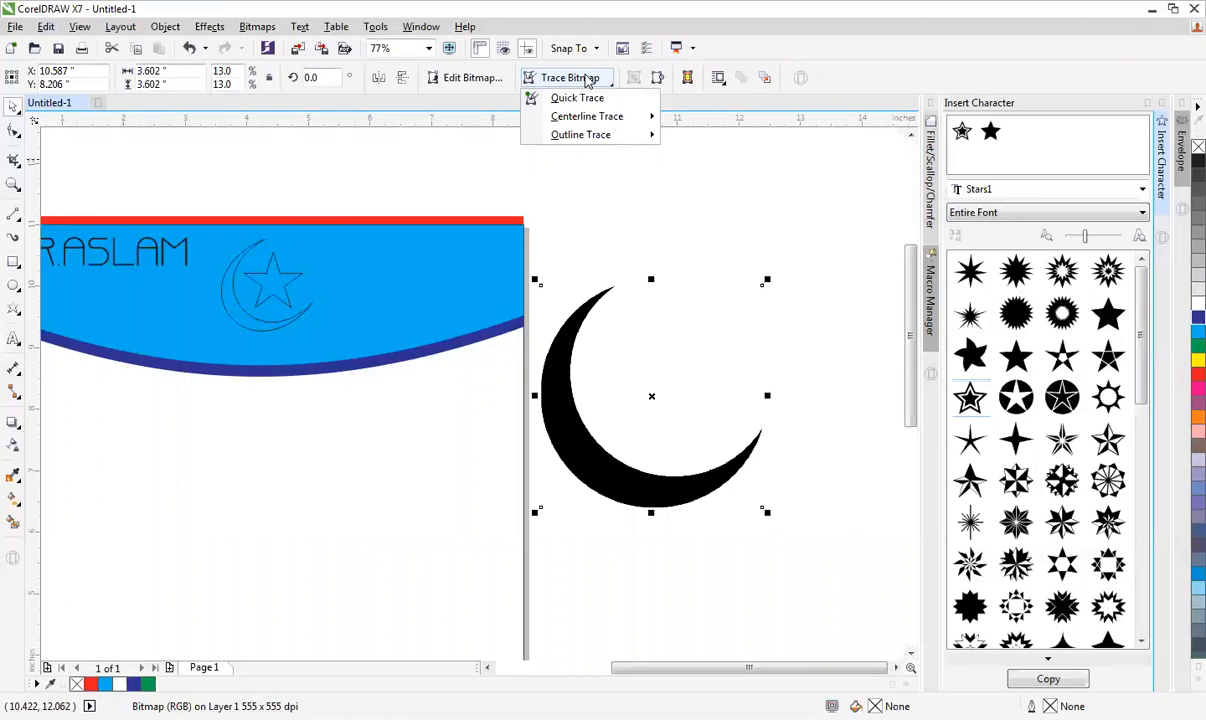
{"action": "mouse_move", "coordinate": [583, 134]}
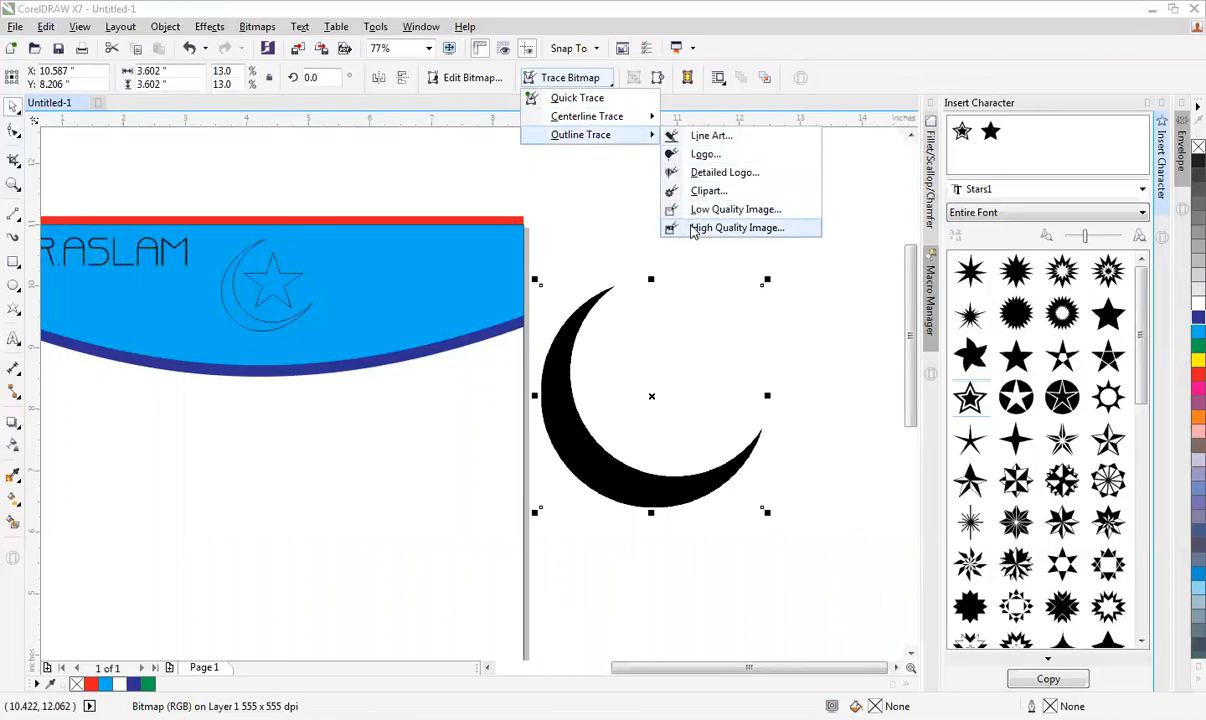
{"action": "left_click", "coordinate": [692, 229]}
{"action": "left_click", "coordinate": [356, 347]}
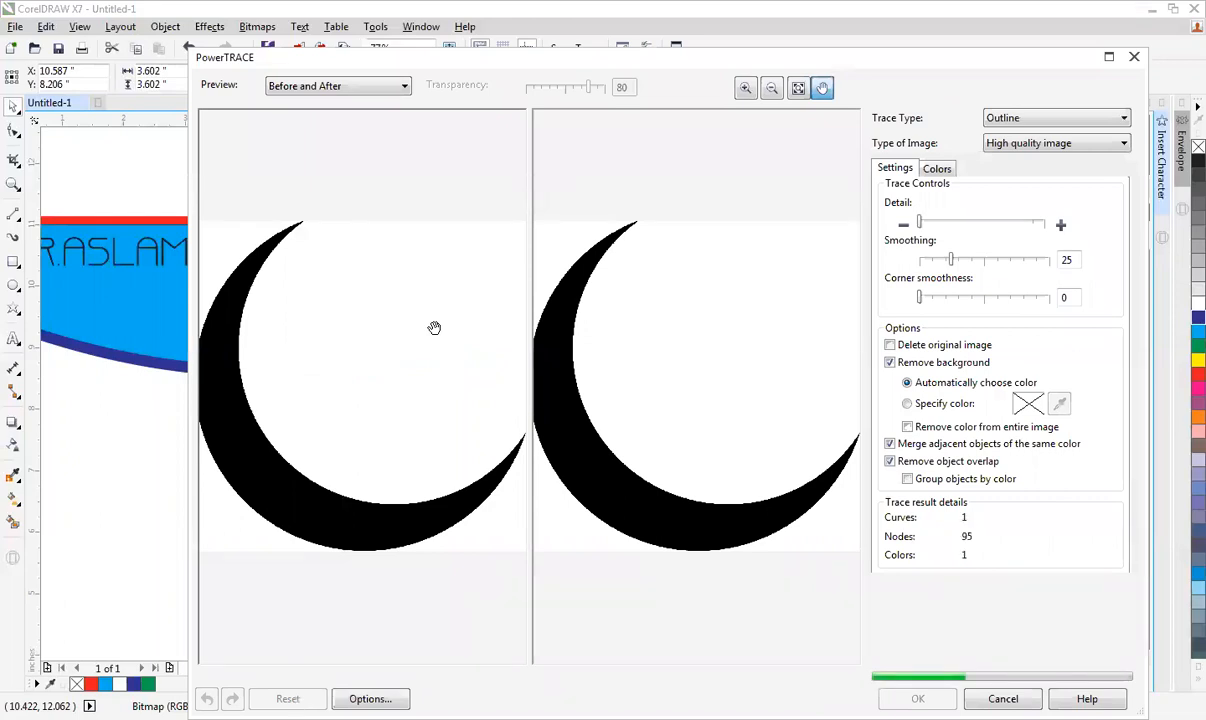
{"action": "left_click", "coordinate": [917, 698]}
{"action": "mouse_move", "coordinate": [615, 491]}
{"action": "left_mouse_down"}
{"action": "mouse_move", "coordinate": [533, 512]}
{"action": "mouse_move", "coordinate": [450, 513]}
{"action": "mouse_move", "coordinate": [726, 486]}
{"action": "left_mouse_up"}
{"action": "left_click", "coordinate": [642, 480]}
{"action": "key", "text": "Delete"}
Fill the traced crescent with red and place it in the header at a size matching the outlined crescent.
{"action": "left_click", "coordinate": [1198, 374]}
{"action": "left_click_drag", "start_coordinate": [647, 444], "coordinate": [237, 354]}
{"action": "left_click_drag", "start_coordinate": [408, 185], "coordinate": [356, 241]}
Delete the old outlined crescent and move the red crescent around the star.
{"action": "scroll", "coordinate": [202, 221], "scroll_direction": "up", "scroll_amount": 3}
{"action": "key", "text": "Escape"}
{"action": "left_click", "coordinate": [215, 272]}
{"action": "key", "text": "Delete"}
{"action": "left_click_drag", "start_coordinate": [264, 307], "coordinate": [172, 289]}
{"action": "key", "text": "Escape"}
Centre the star inside the red crescent's opening and fill it with white.
{"action": "scroll", "coordinate": [336, 323], "scroll_direction": "down", "scroll_amount": 2}
{"action": "left_click_drag", "start_coordinate": [316, 328], "coordinate": [287, 345]}
{"action": "left_click", "coordinate": [1197, 303]}
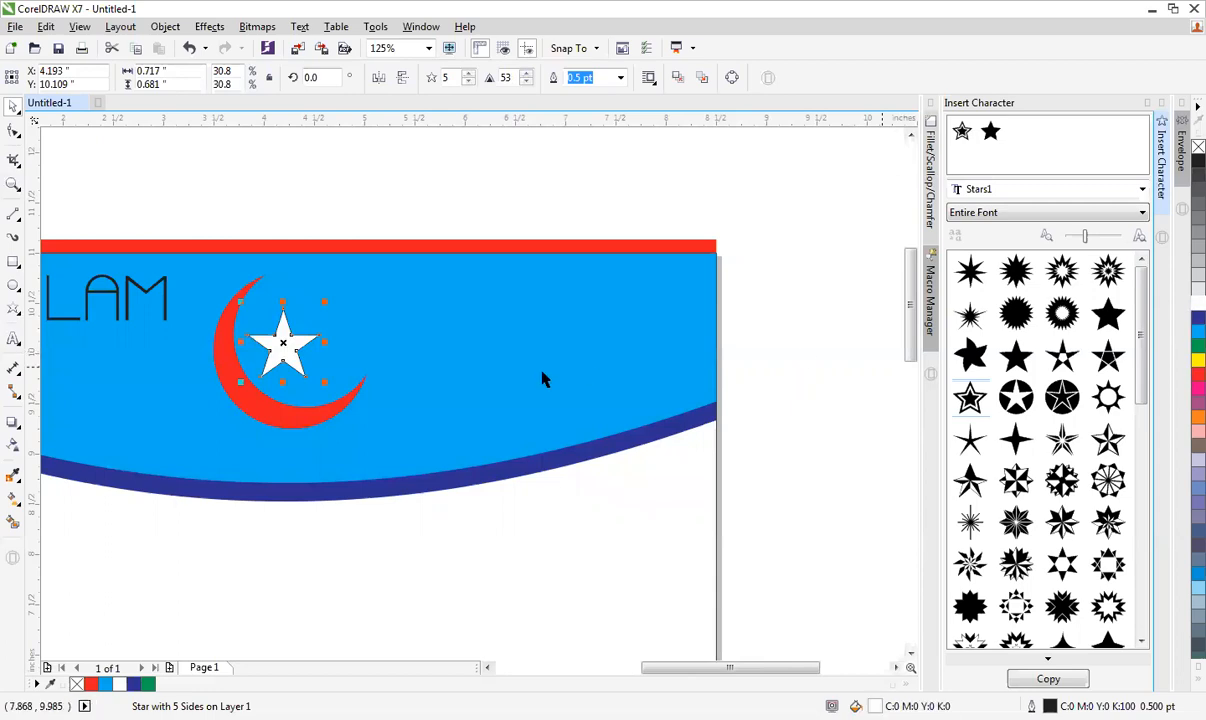
Fill the crescent with white and delete the star inside its opening.
{"action": "left_click", "coordinate": [268, 410]}
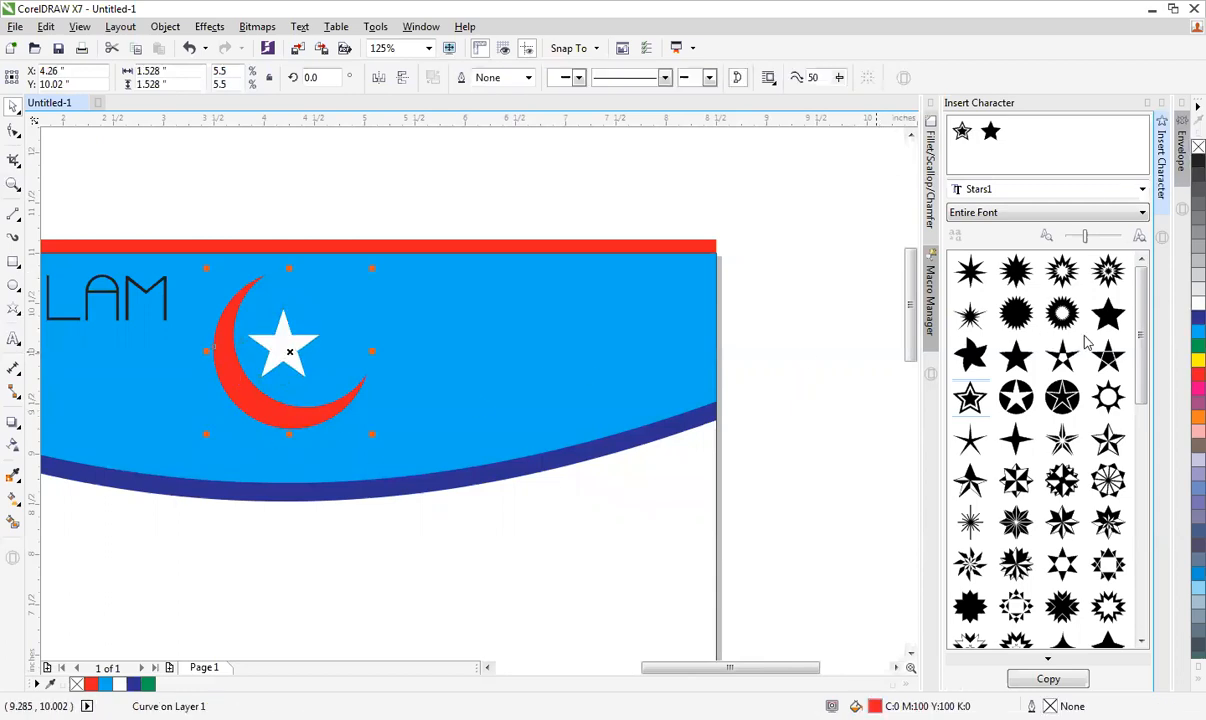
{"action": "left_click", "coordinate": [1197, 303]}
{"action": "left_click", "coordinate": [516, 202]}
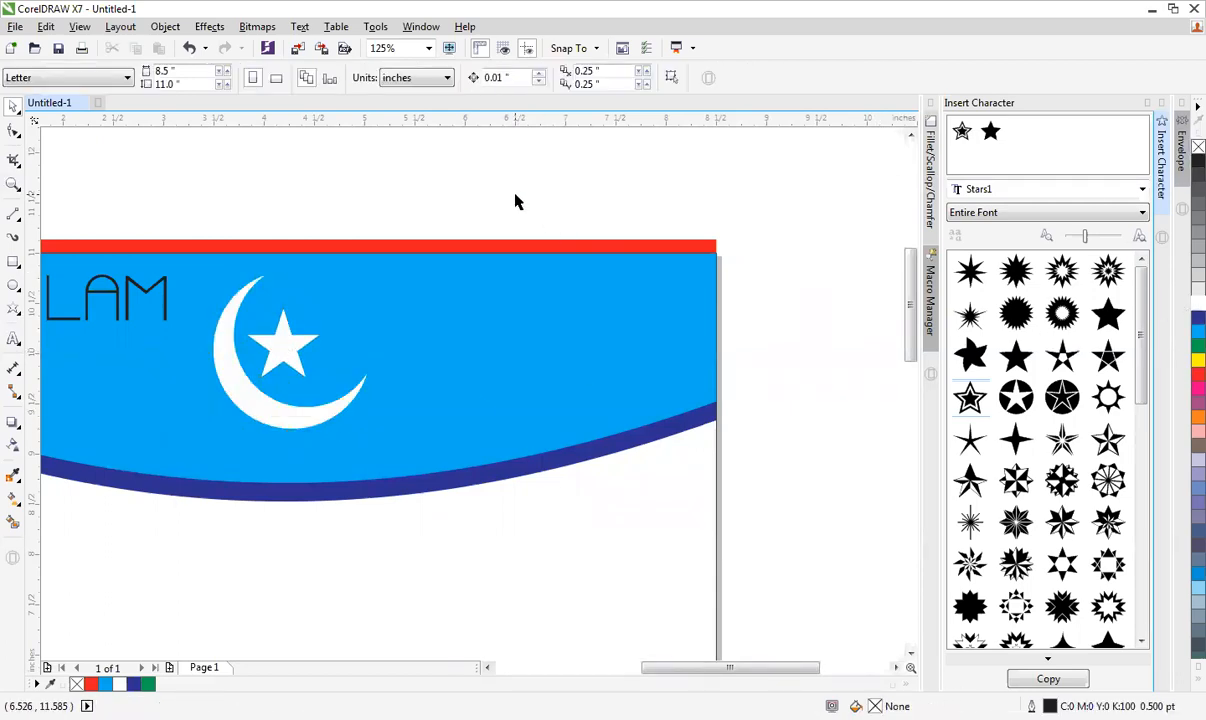
{"action": "scroll", "coordinate": [511, 205], "scroll_direction": "down", "scroll_amount": 2}
{"action": "scroll", "coordinate": [455, 255], "scroll_direction": "up", "scroll_amount": 3}
{"action": "left_click_drag", "start_coordinate": [305, 297], "coordinate": [325, 297]}
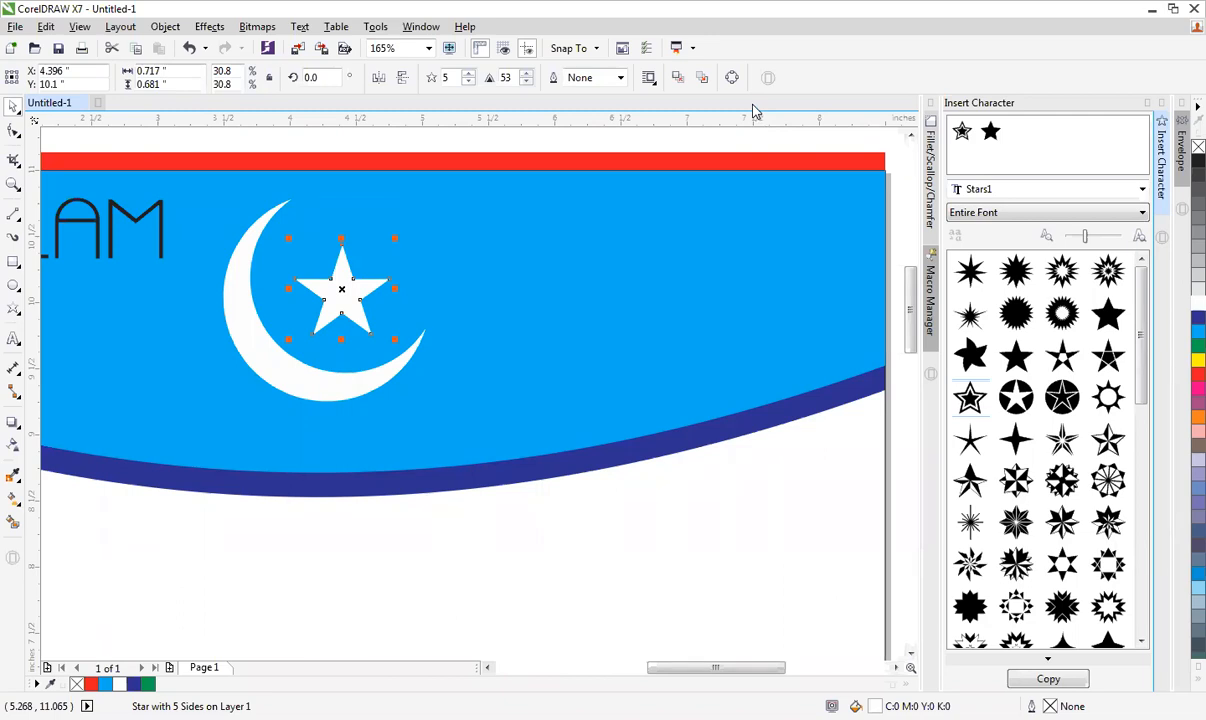
{"action": "key", "text": "Delete"}
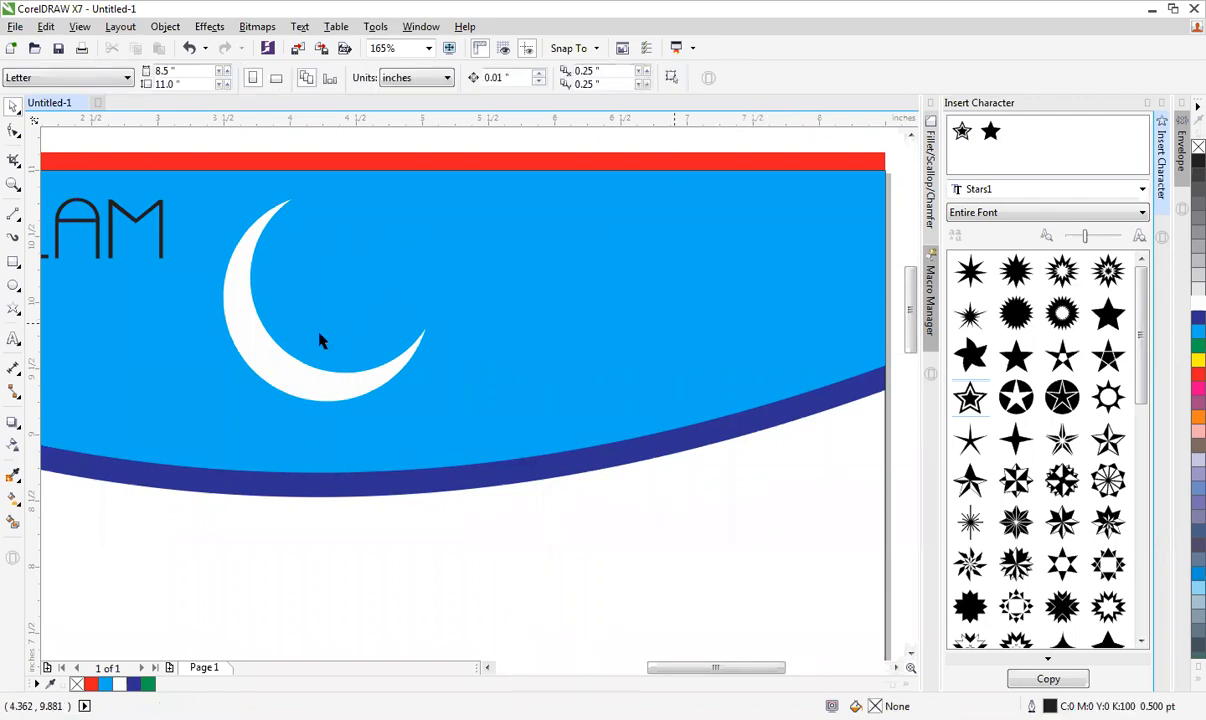
Paste the copied Urdu calligraphy, shrink it to about 0.88 by 0.52 inches and place it beside the page.
{"action": "left_click", "coordinate": [288, 369]}
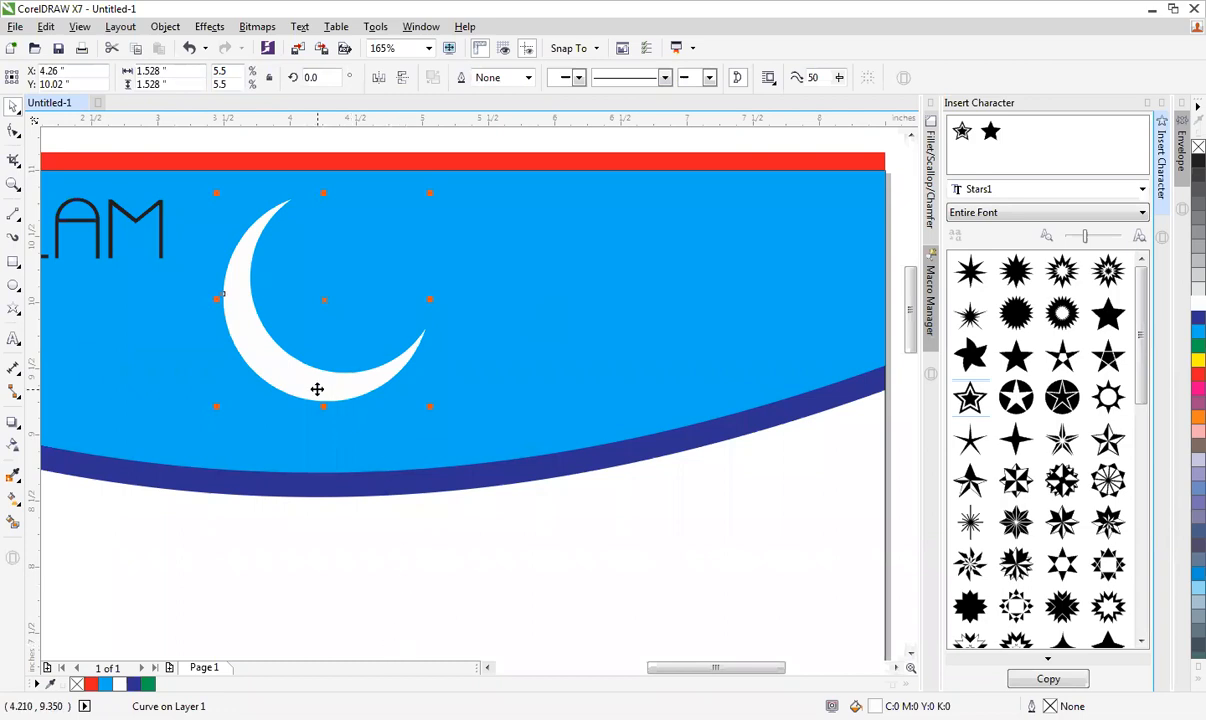
{"action": "scroll", "coordinate": [357, 389], "scroll_direction": "down", "scroll_amount": 4}
{"action": "key", "text": "shift+F4"}
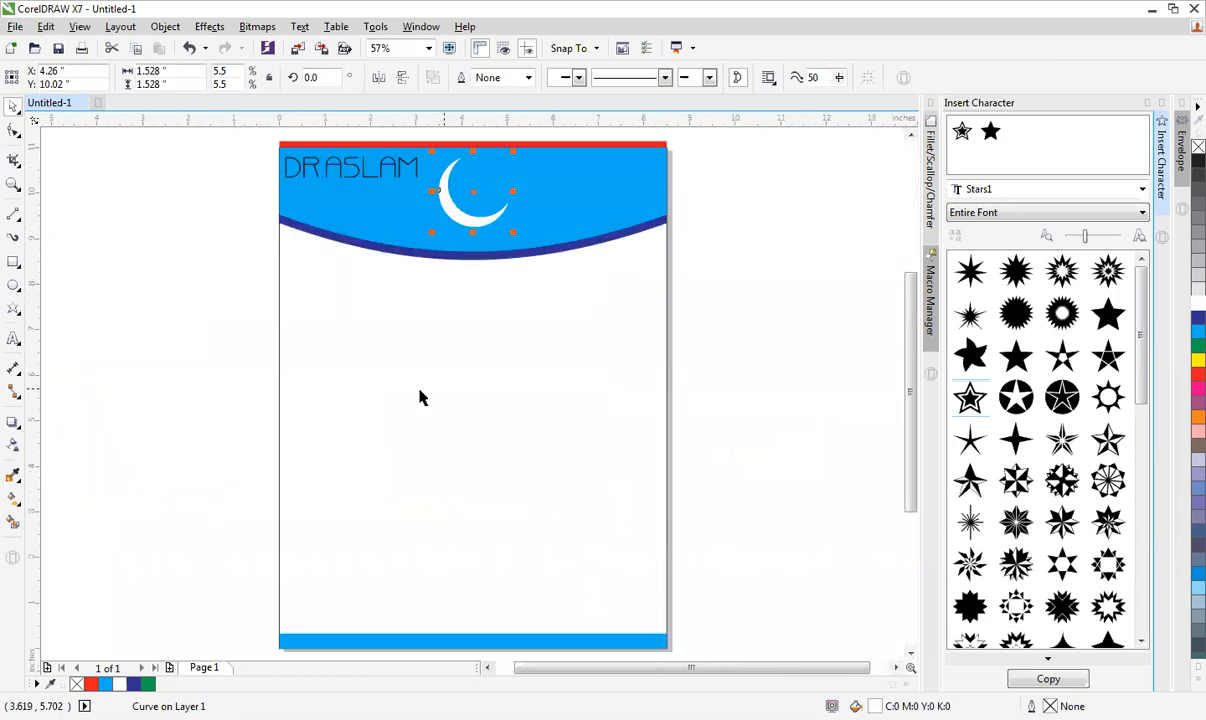
{"action": "left_click", "coordinate": [237, 464]}
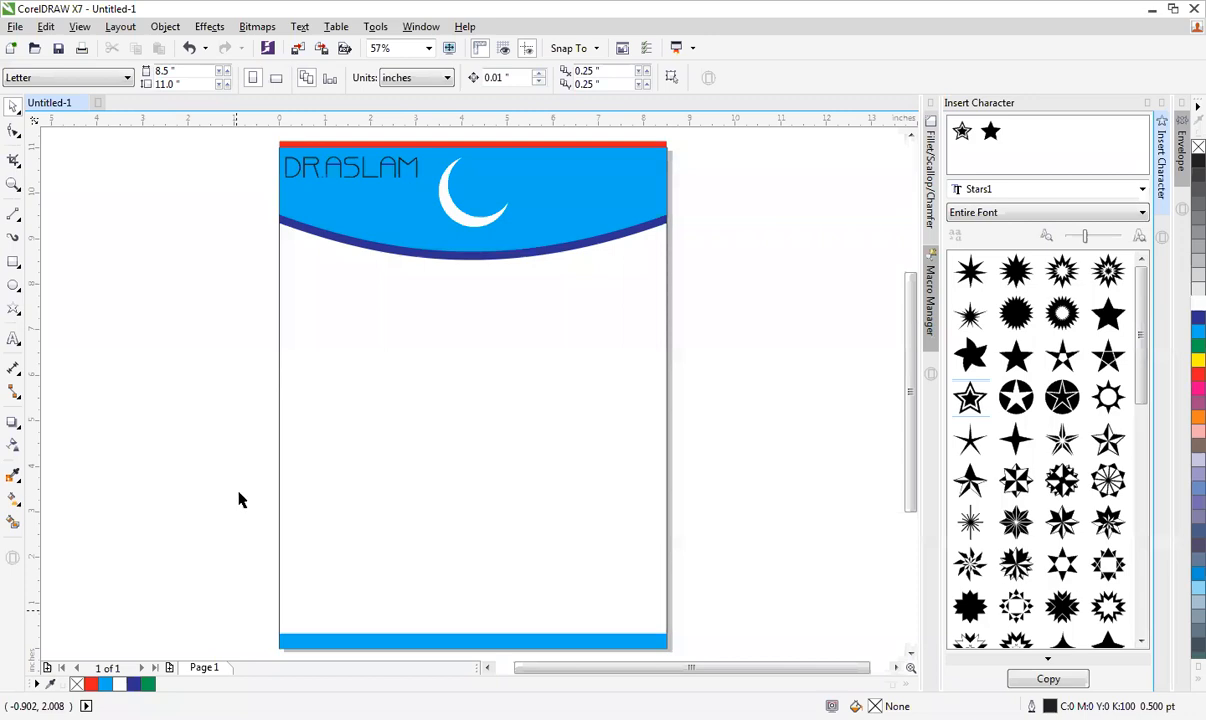
{"action": "key", "text": "ctrl+v"}
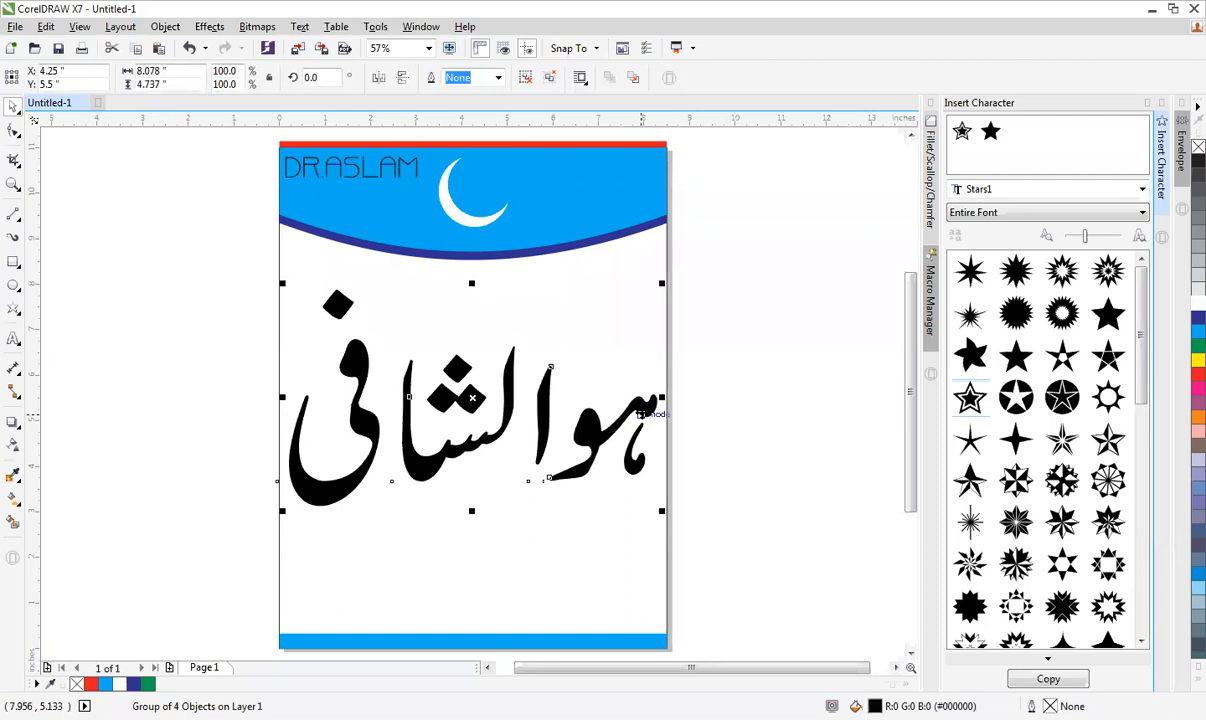
{"action": "left_click_drag", "start_coordinate": [662, 284], "coordinate": [494, 381]}
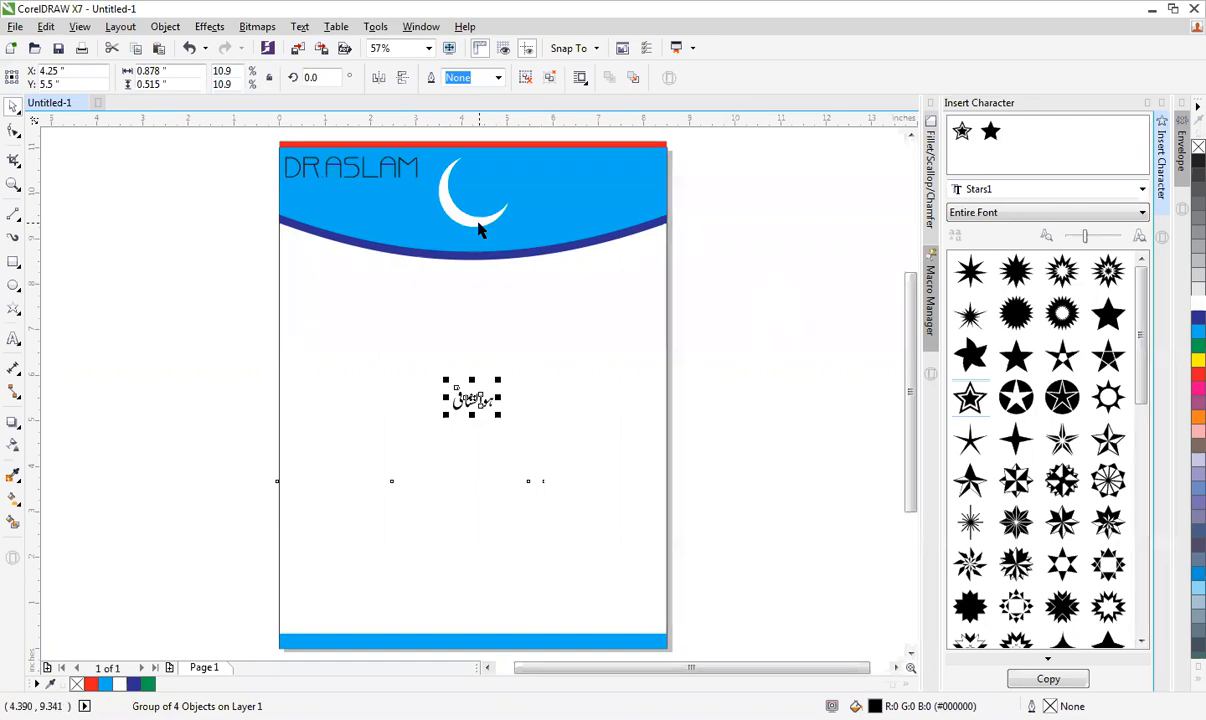
{"action": "left_click", "coordinate": [800, 399]}
{"action": "left_click_drag", "start_coordinate": [482, 399], "coordinate": [821, 535]}
{"action": "right_click", "coordinate": [821, 535]}
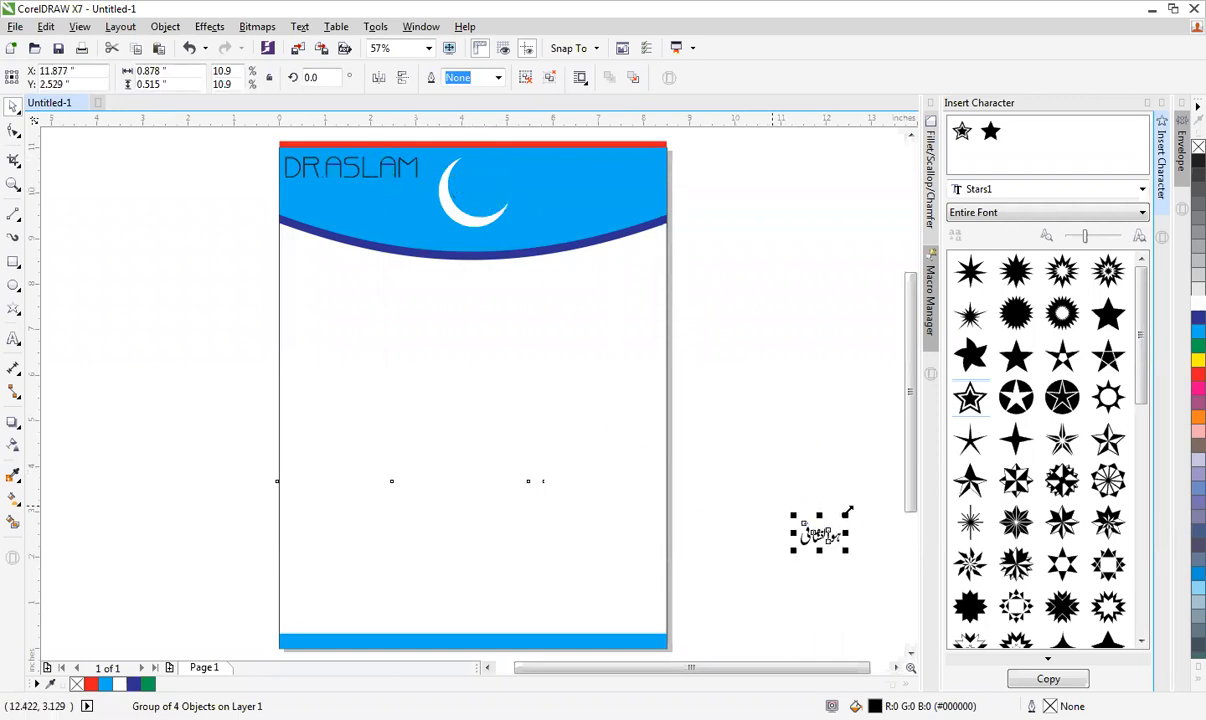
Centre the calligraphy on the white crescent and shift it slightly into the crescent's opening.
{"action": "left_click", "coordinate": [467, 219], "text": "shift"}
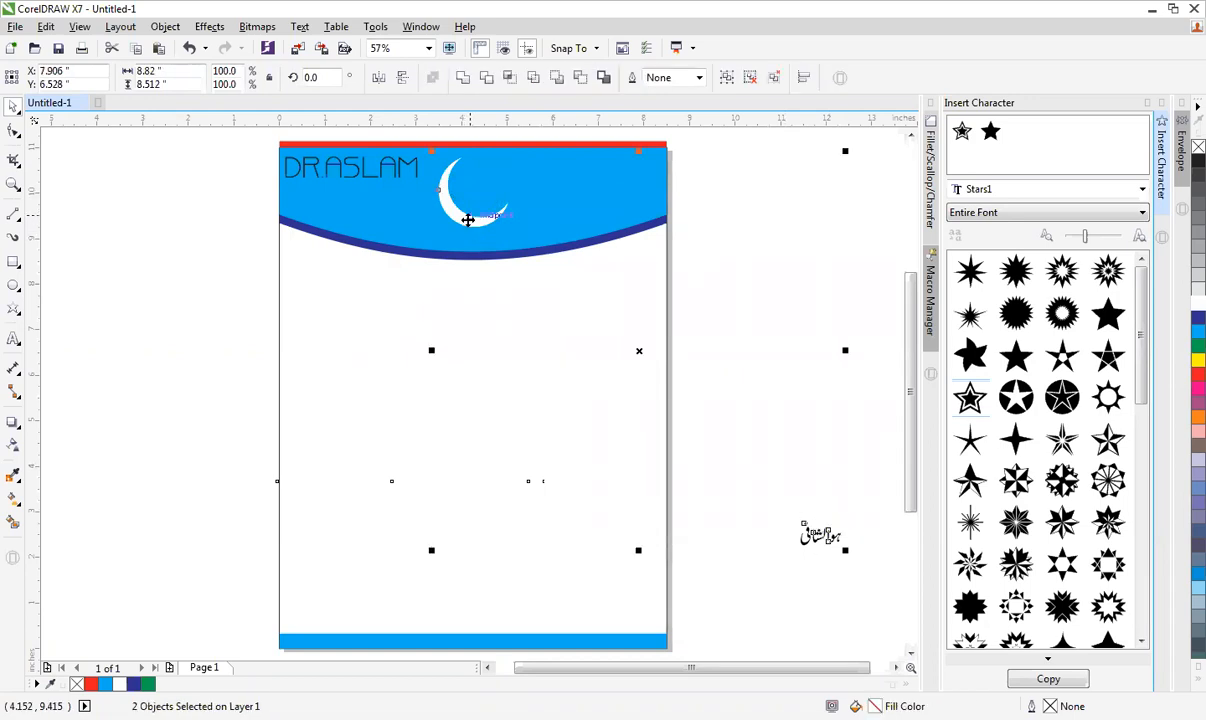
{"action": "key", "text": "c"}
{"action": "key", "text": "e"}
{"action": "key", "text": "F2"}
{"action": "left_click_drag", "start_coordinate": [399, 160], "coordinate": [632, 256]}
{"action": "key", "text": "Escape"}
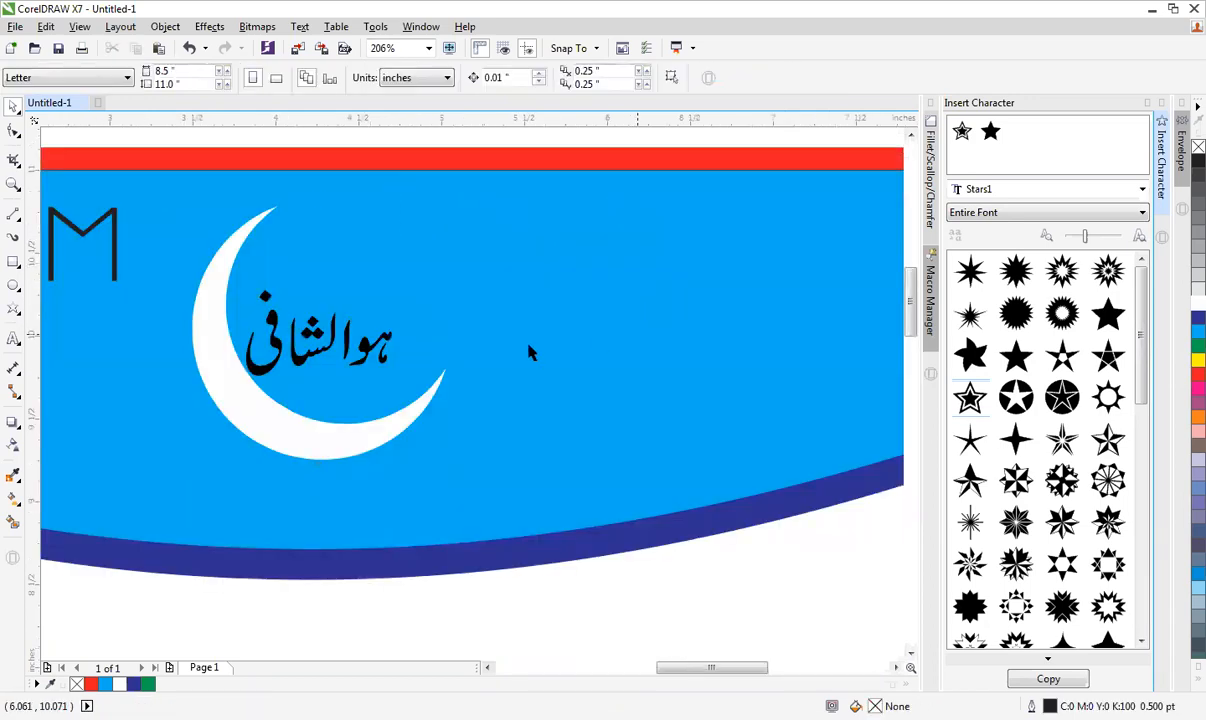
{"action": "left_click_drag", "start_coordinate": [350, 335], "coordinate": [374, 323]}
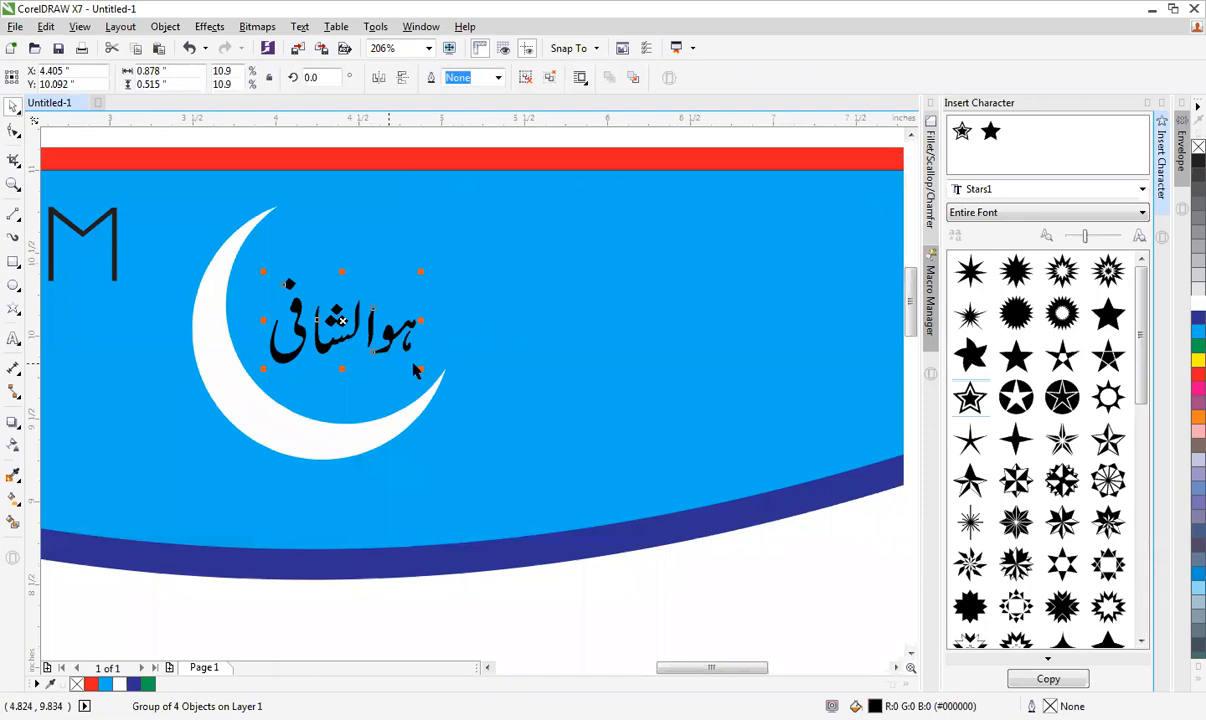
{"action": "scroll", "coordinate": [420, 370], "scroll_direction": "down", "scroll_amount": 5}
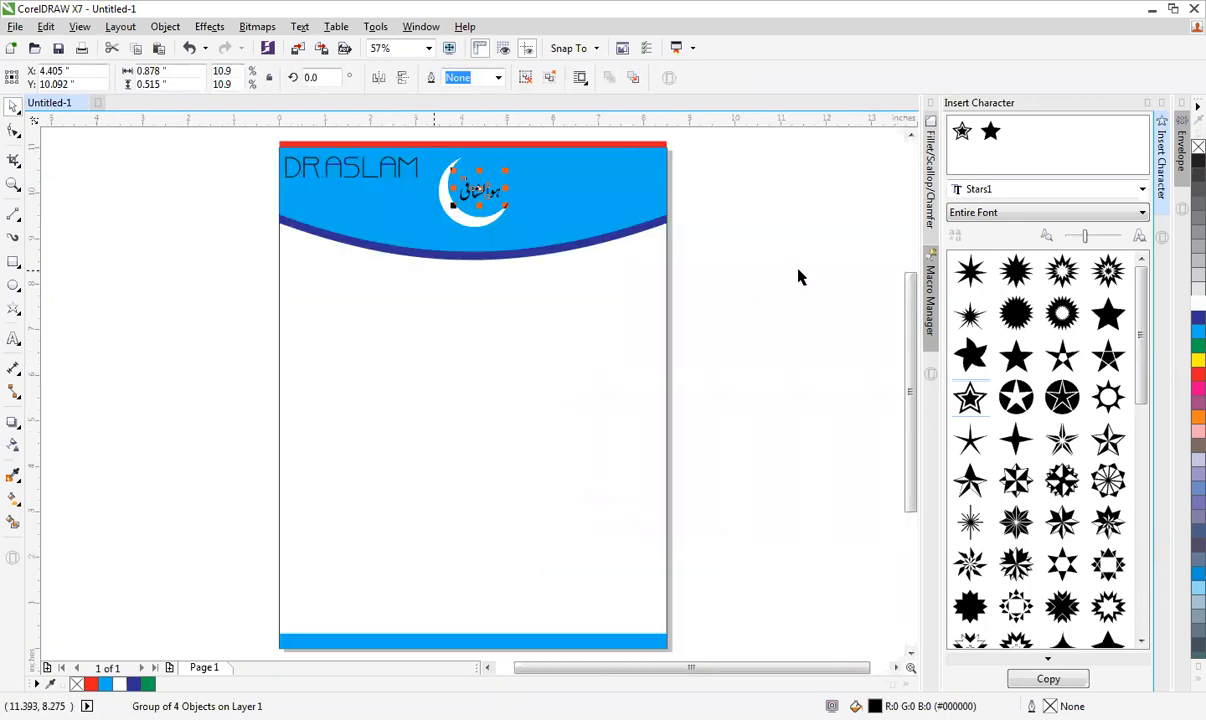
{"action": "left_click", "coordinate": [800, 276]}
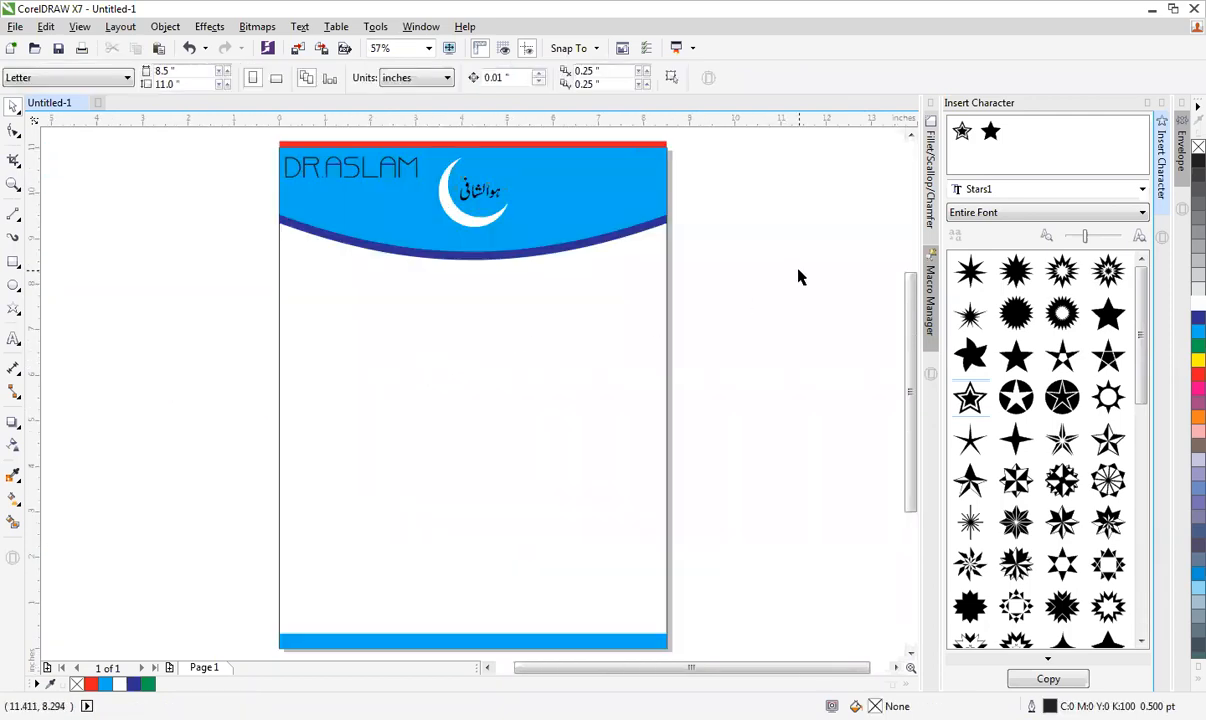
Try drawing a rectangle about 2.1 by 0.48 inches beside the page and centring it on the page frame.
{"action": "left_click", "coordinate": [13, 261]}
{"action": "left_click_drag", "start_coordinate": [73, 180], "coordinate": [174, 201]}
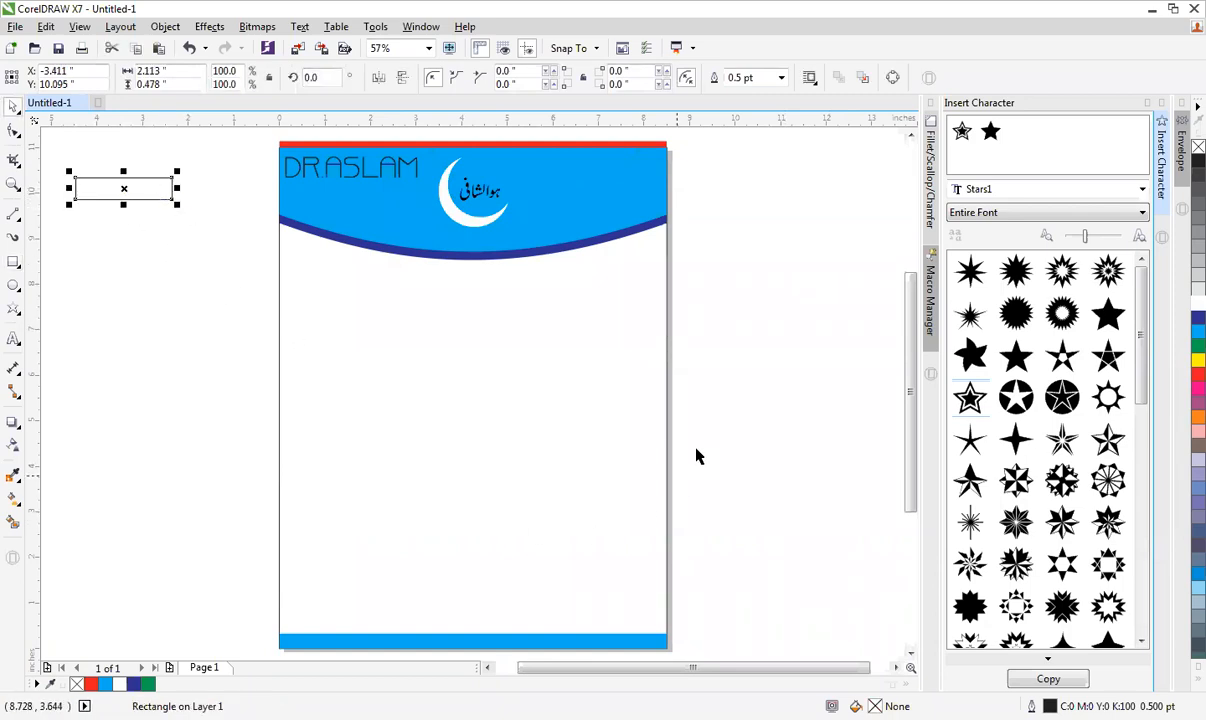
{"action": "left_click", "coordinate": [664, 422], "text": "shift"}
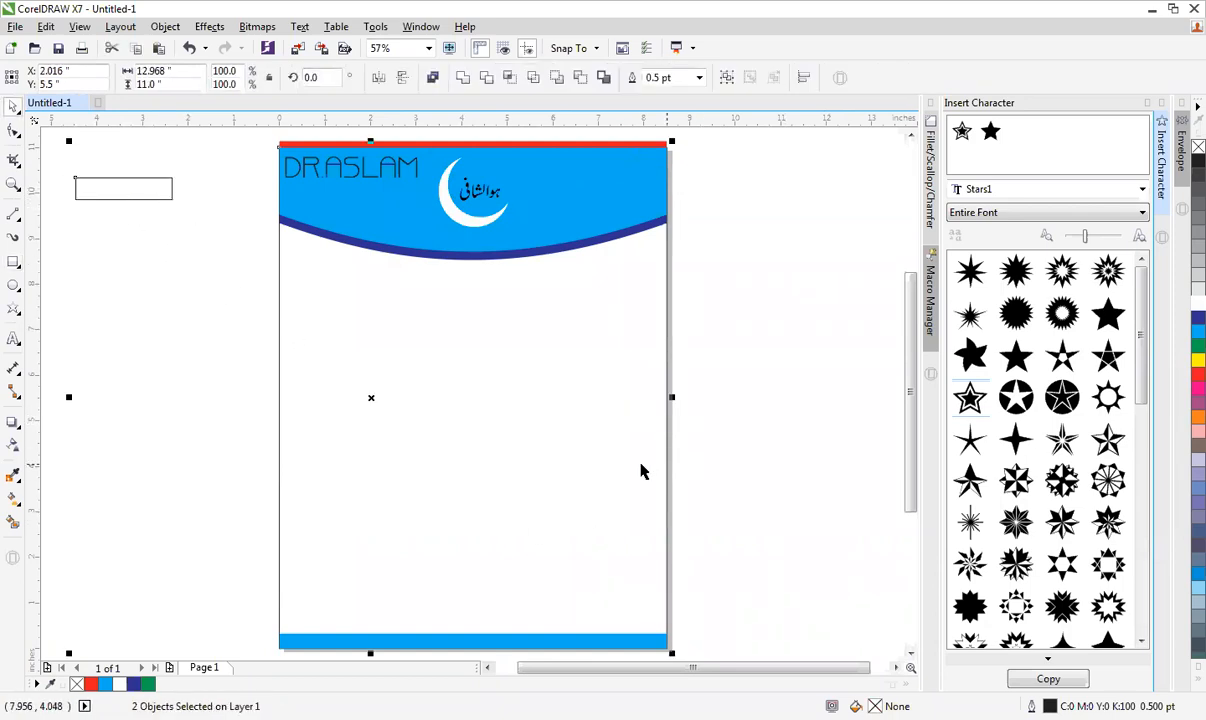
{"action": "key", "text": "e"}
{"action": "key", "text": "c"}
{"action": "left_click", "coordinate": [775, 379]}
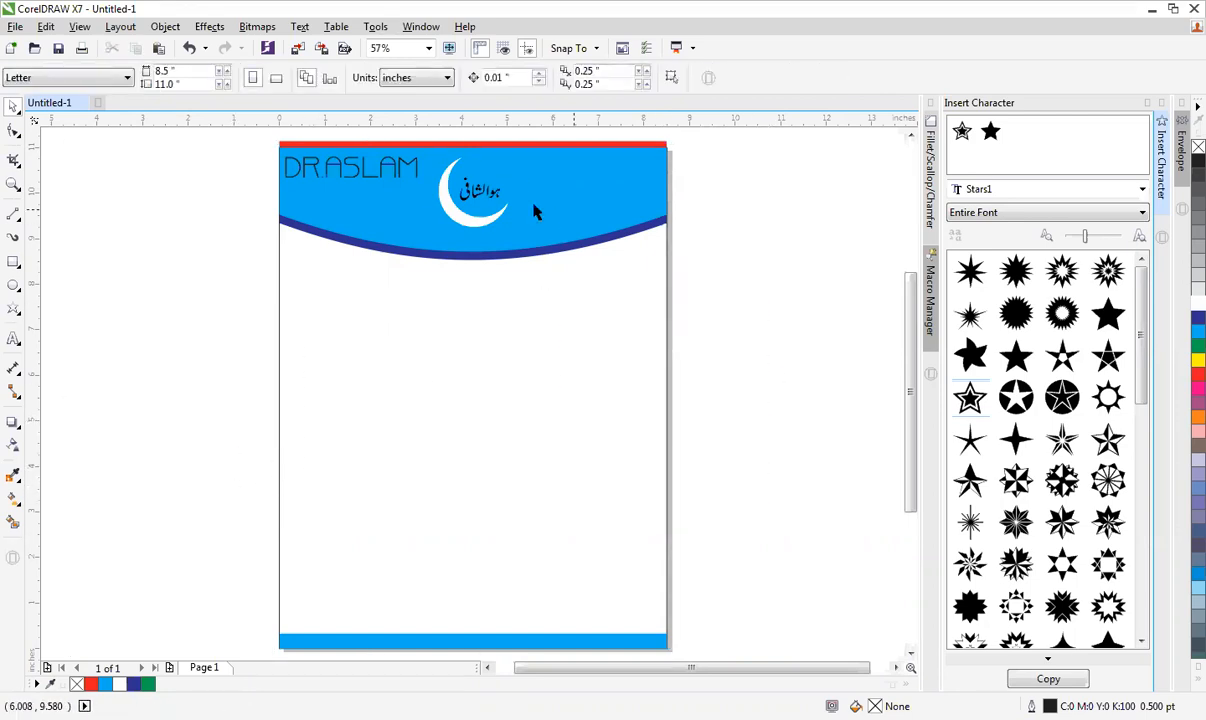
Move the calligraphy off the page near the footer and centre it on the doctor's name.
{"action": "left_click_drag", "start_coordinate": [479, 191], "coordinate": [85, 637]}
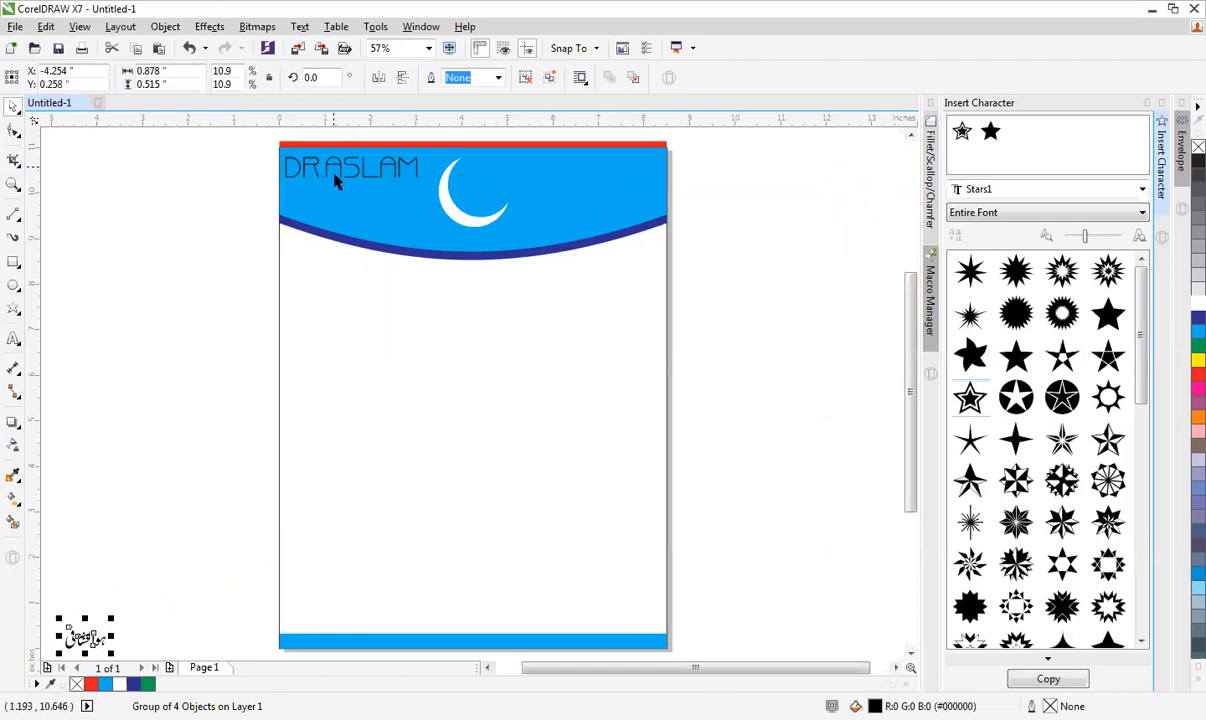
{"action": "left_click", "coordinate": [360, 169]}
{"action": "left_click", "coordinate": [200, 386]}
{"action": "left_click", "coordinate": [85, 637]}
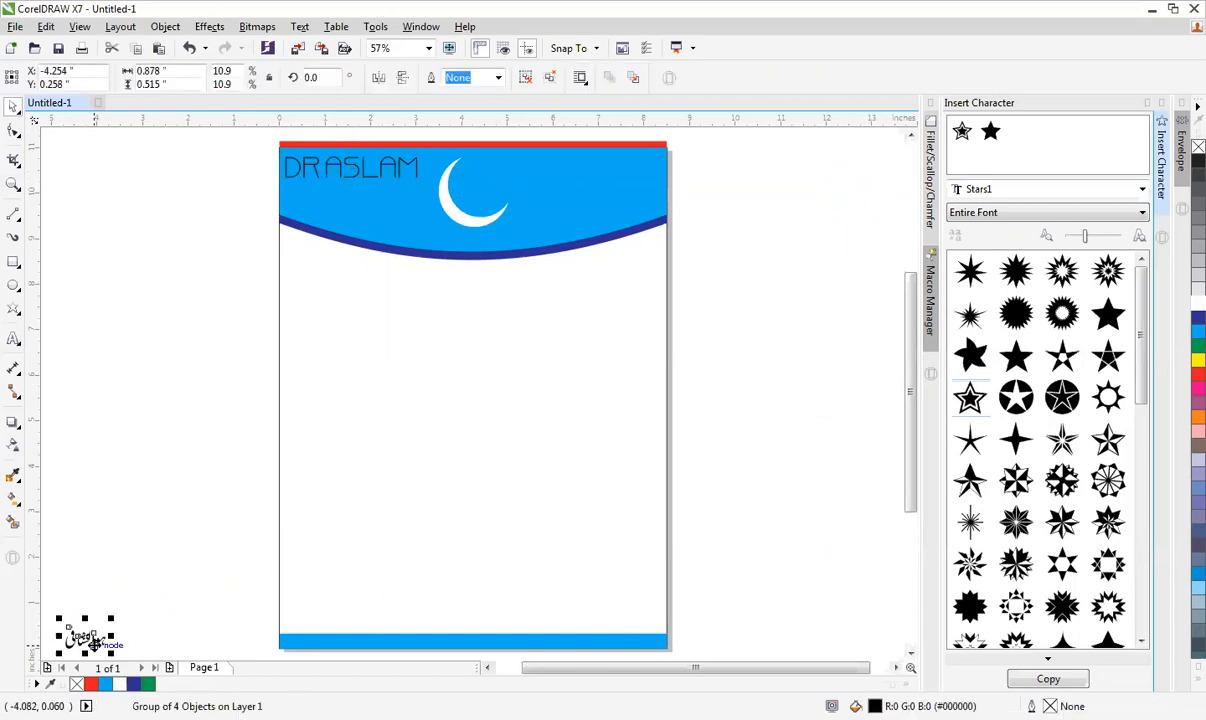
{"action": "left_click", "coordinate": [366, 175], "text": "shift"}
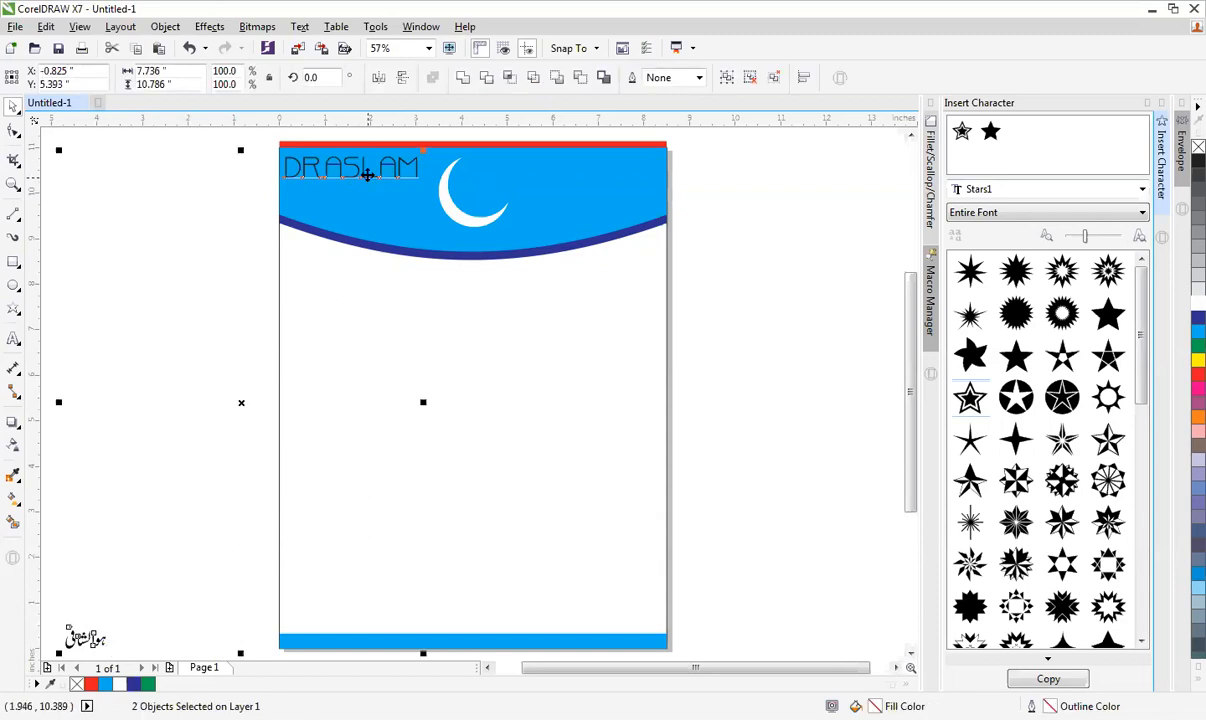
{"action": "key", "text": "c"}
{"action": "key", "text": "e"}
{"action": "left_click", "coordinate": [243, 183]}
{"action": "key", "text": "F2"}
{"action": "left_click_drag", "start_coordinate": [243, 268], "coordinate": [582, 89]}
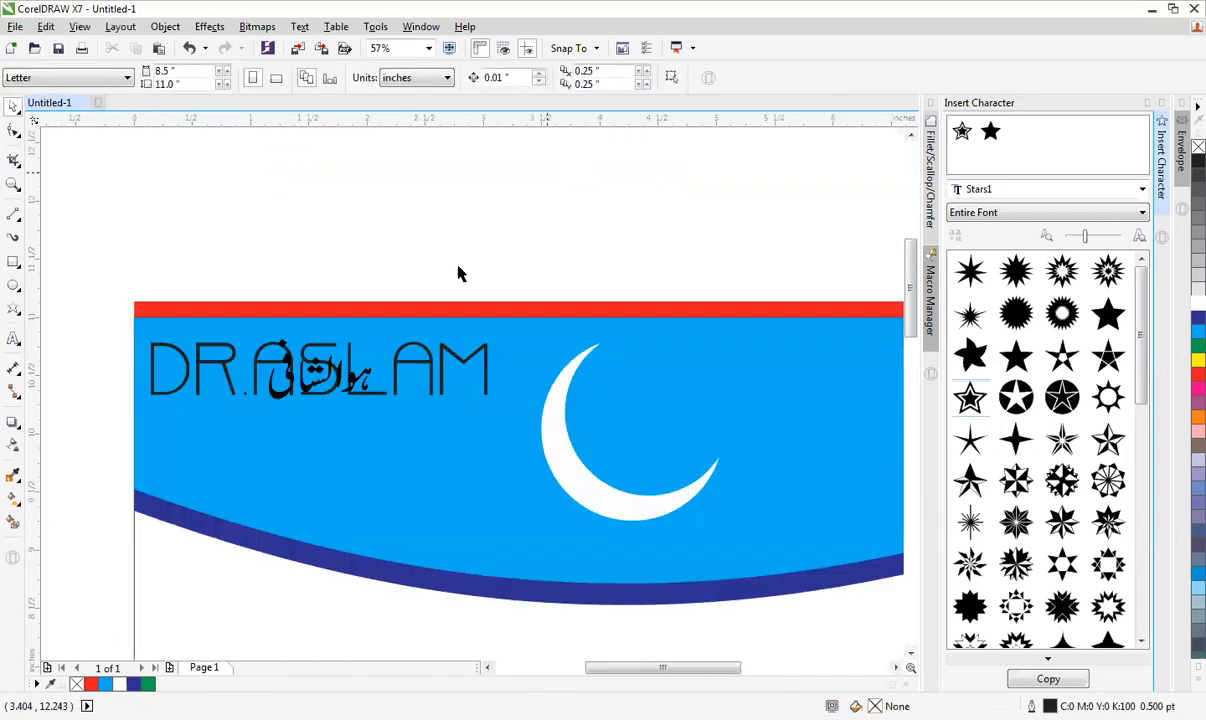
Move the calligraphy from the doctor's name back into the crescent's opening.
{"action": "left_click_drag", "start_coordinate": [338, 357], "coordinate": [686, 425]}
{"action": "key", "text": "Escape"}
{"action": "key", "text": "F4"}
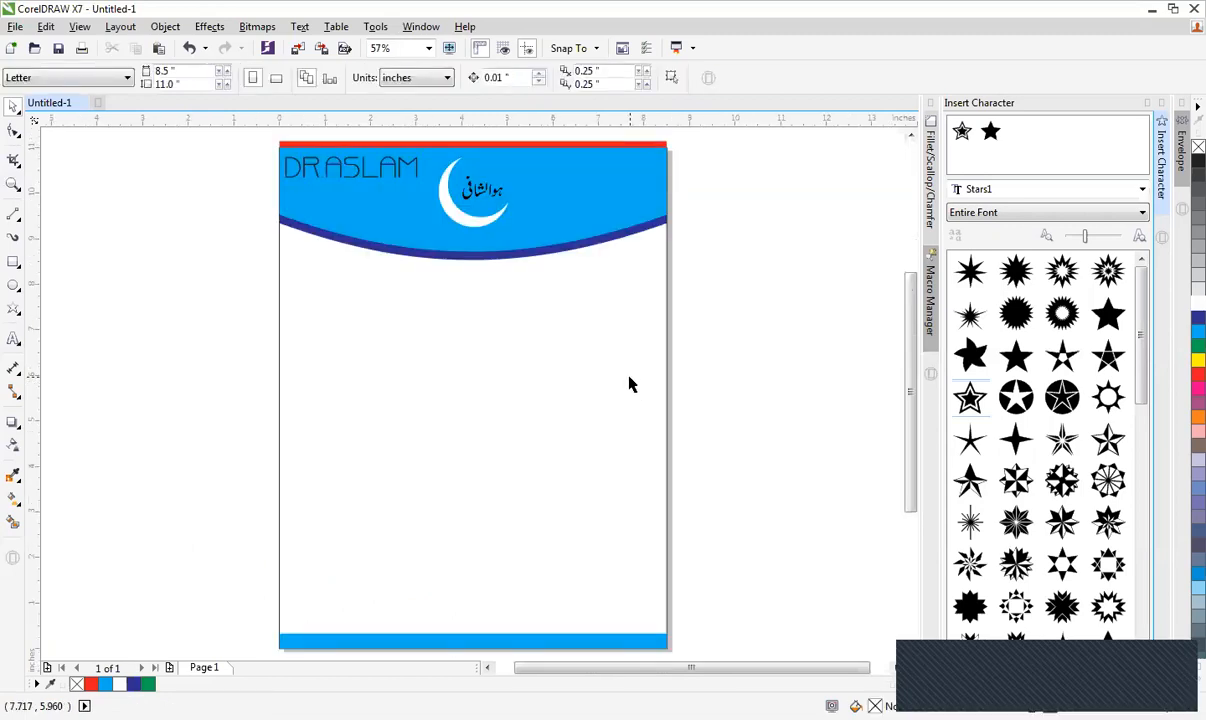
Delete the curved cyan header, the red and dark blue strips and the crescent, keeping the doctor's name and calligraphy.
{"action": "key", "text": "z"}
{"action": "left_click_drag", "start_coordinate": [258, 314], "coordinate": [738, 150]}
{"action": "scroll", "coordinate": [646, 243], "scroll_direction": "down", "scroll_amount": 2}
{"action": "key", "text": "z"}
{"action": "left_click_drag", "start_coordinate": [310, 234], "coordinate": [885, 448]}
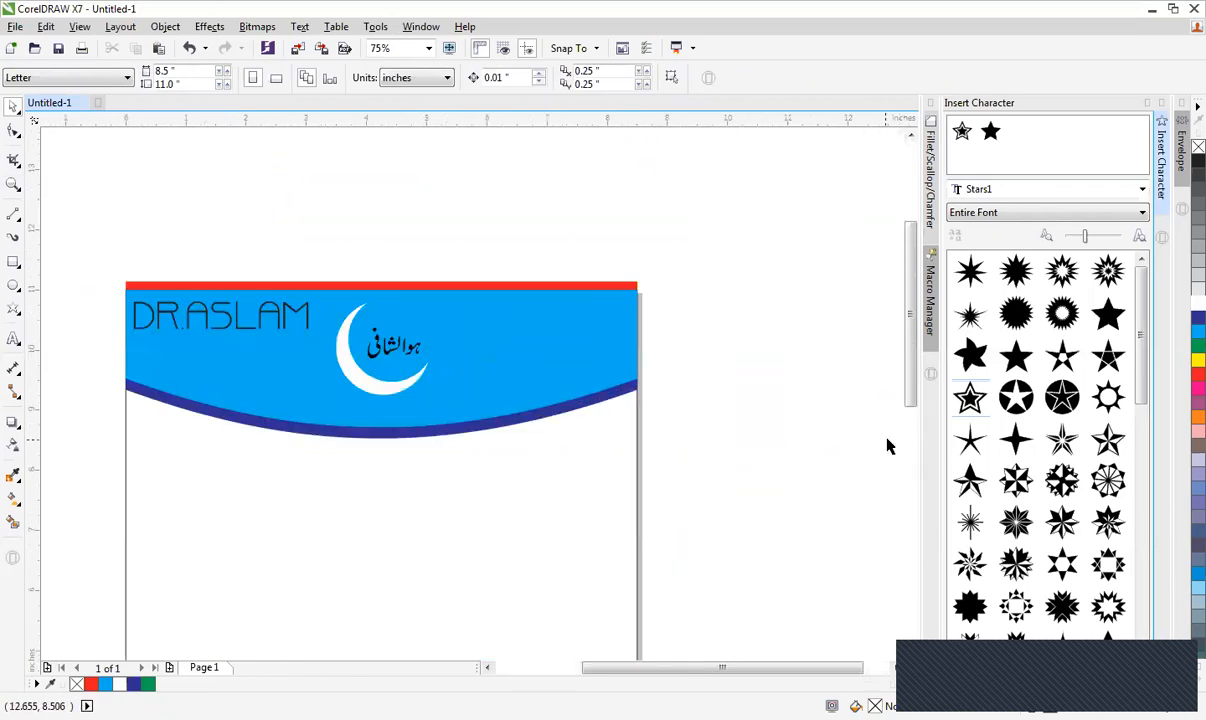
{"action": "left_click", "coordinate": [553, 346]}
{"action": "key", "text": "Delete"}
{"action": "left_click", "coordinate": [556, 388]}
{"action": "key", "text": "Delete"}
{"action": "left_click", "coordinate": [573, 392]}
{"action": "key", "text": "Delete"}
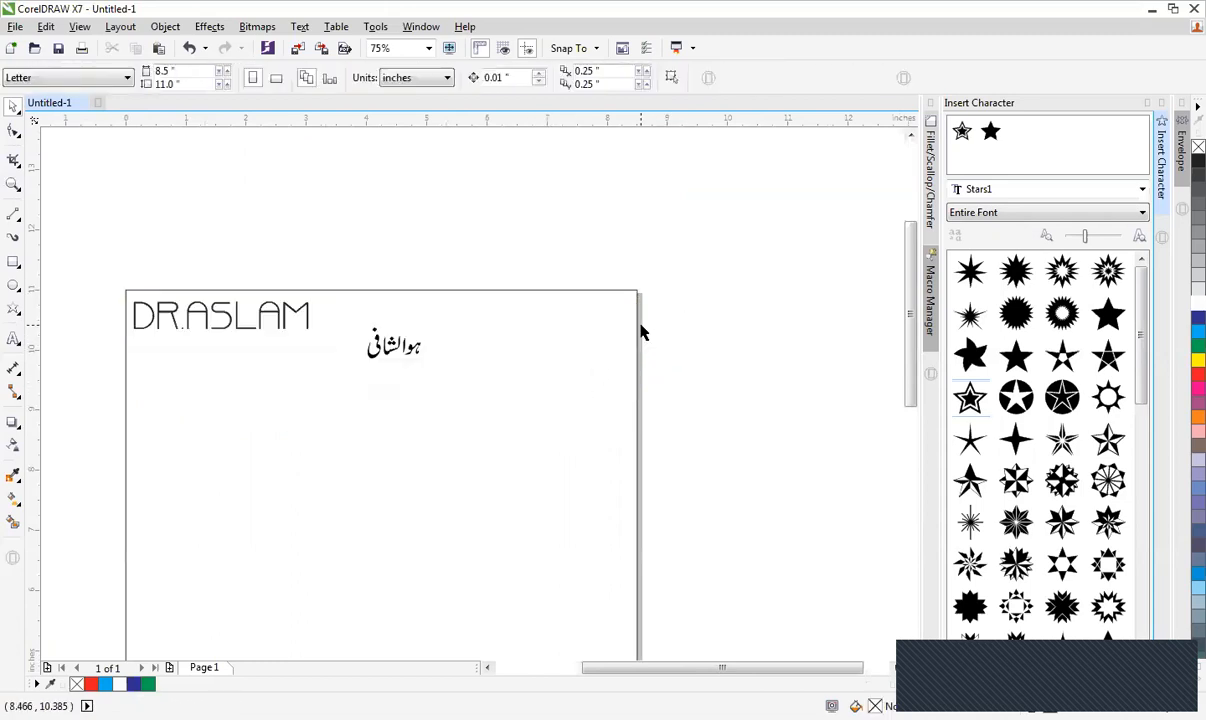
Draw a header shape about 8.5 by 1.42 inches across the page's upper edge and narrow it to about 4.02 inches wide.
{"action": "left_click", "coordinate": [13, 261]}
{"action": "mouse_move", "coordinate": [124, 290]}
{"action": "left_mouse_down"}
{"action": "mouse_move", "coordinate": [500, 388]}
{"action": "mouse_move", "coordinate": [637, 378]}
{"action": "left_mouse_up"}
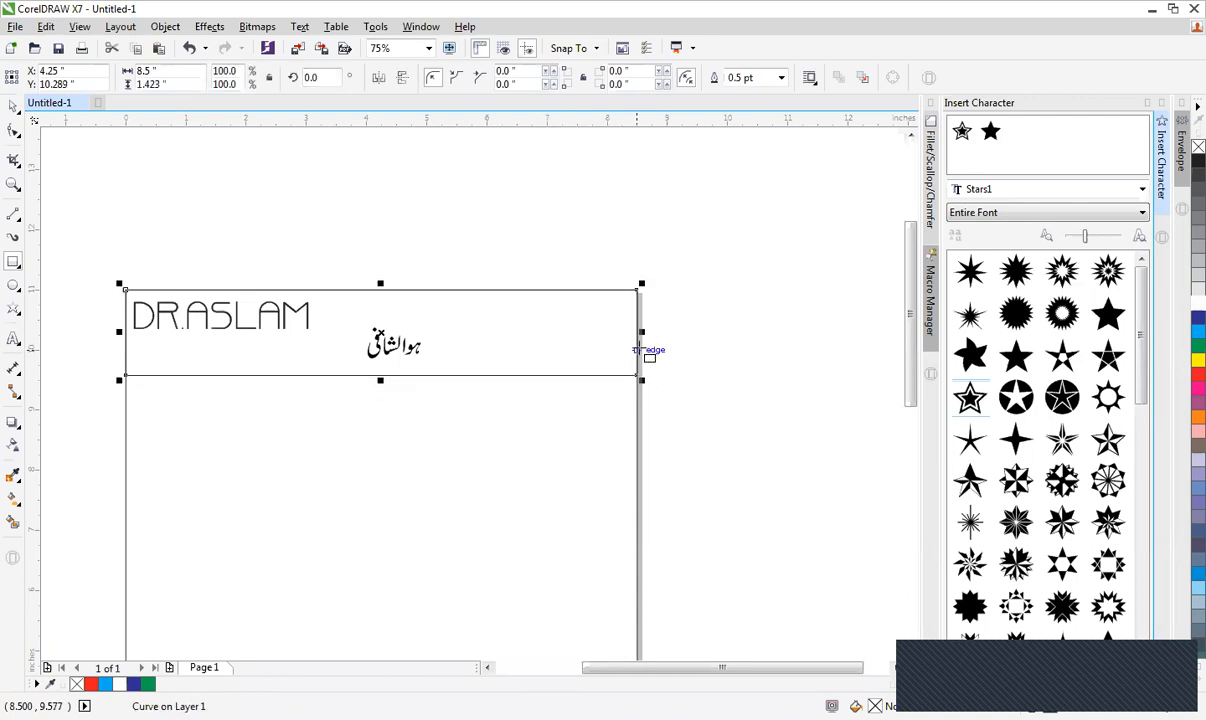
{"action": "left_click_drag", "start_coordinate": [638, 331], "coordinate": [367, 351]}
{"action": "key", "text": "F2"}
{"action": "left_click_drag", "start_coordinate": [87, 253], "coordinate": [606, 471]}
{"action": "key", "text": "space"}
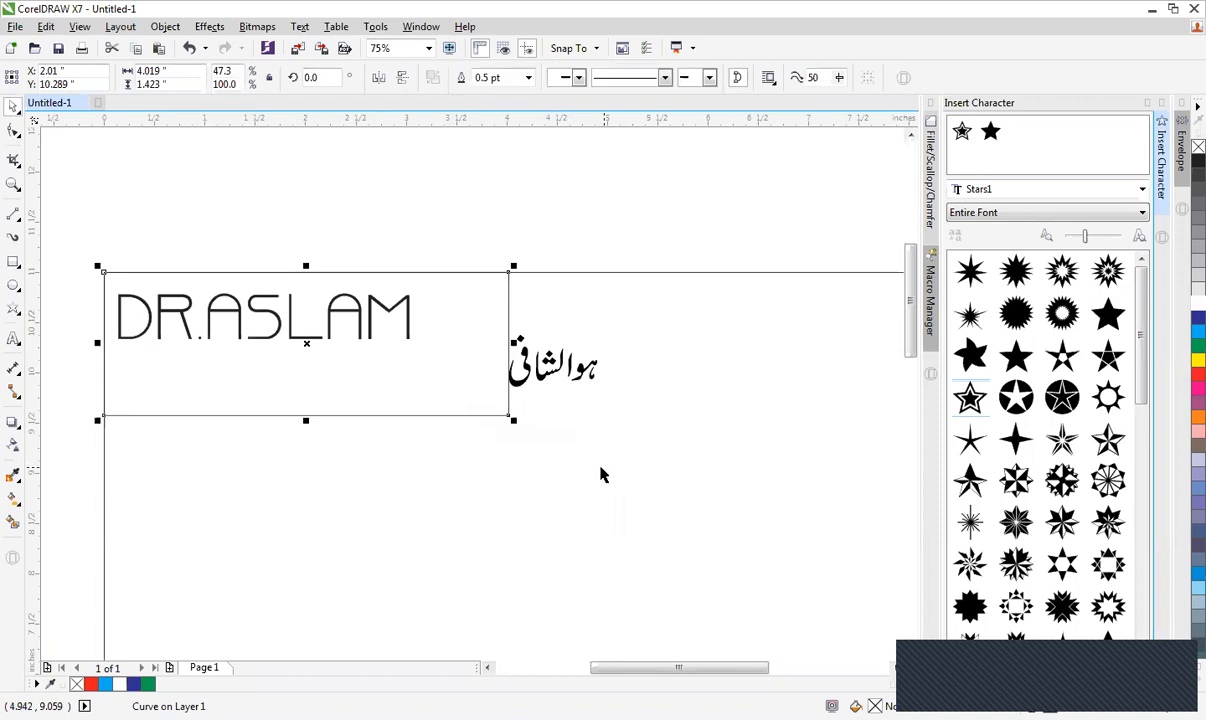
Move the lower-right node of the header shape inward so that its right side slants.
{"action": "key", "text": "F10"}
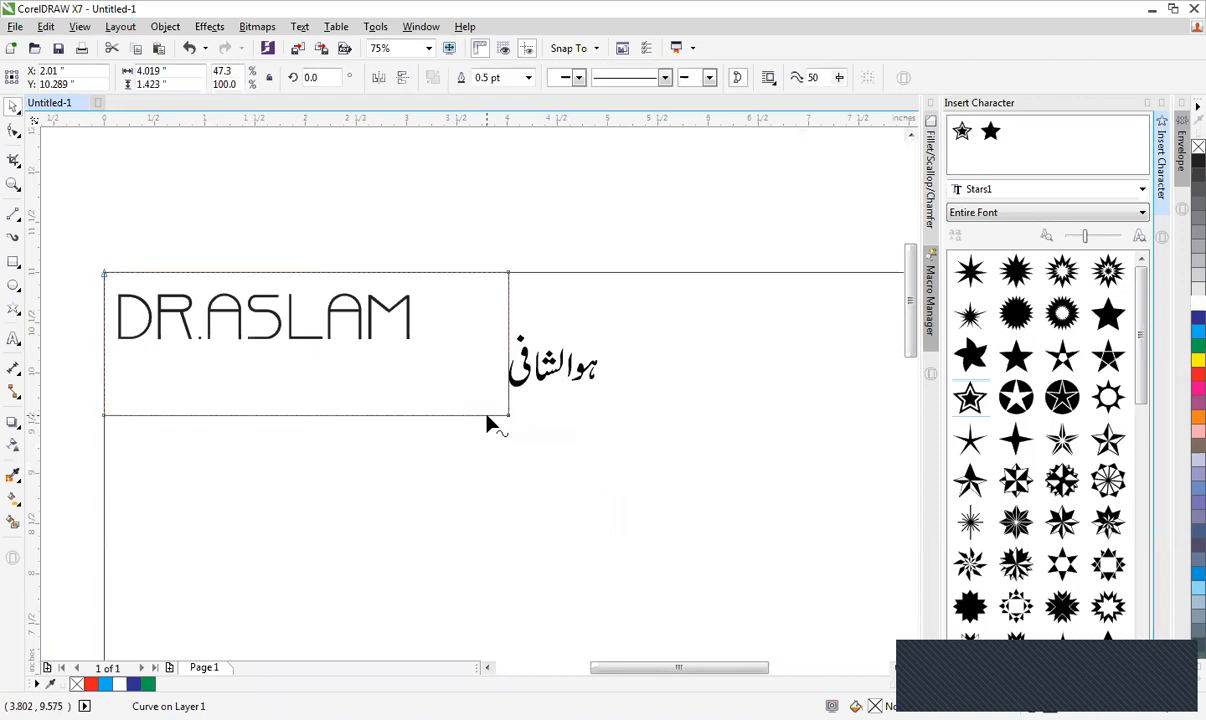
{"action": "left_click_drag", "start_coordinate": [509, 417], "coordinate": [464, 415]}
{"action": "scroll", "coordinate": [462, 416], "scroll_direction": "down", "scroll_amount": 2}
{"action": "key", "text": "F2"}
{"action": "left_click_drag", "start_coordinate": [221, 296], "coordinate": [762, 531]}
{"action": "left_click_drag", "start_coordinate": [108, 480], "coordinate": [442, 358]}
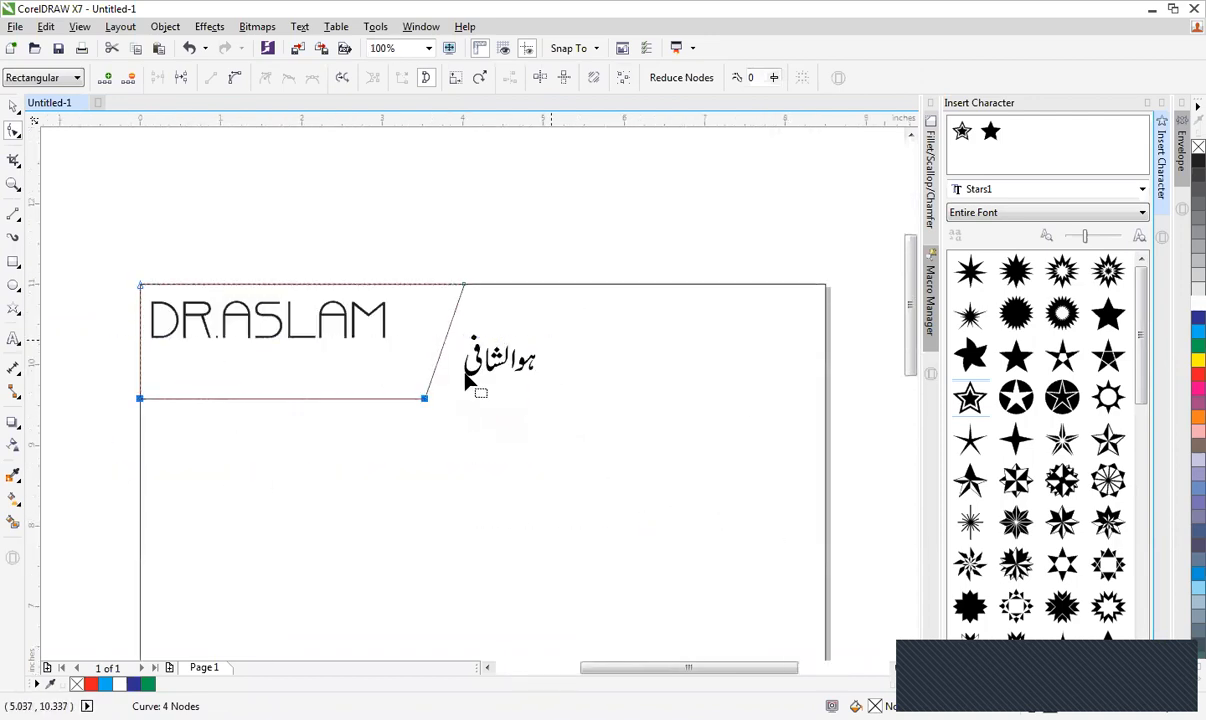
{"action": "key", "text": "space"}
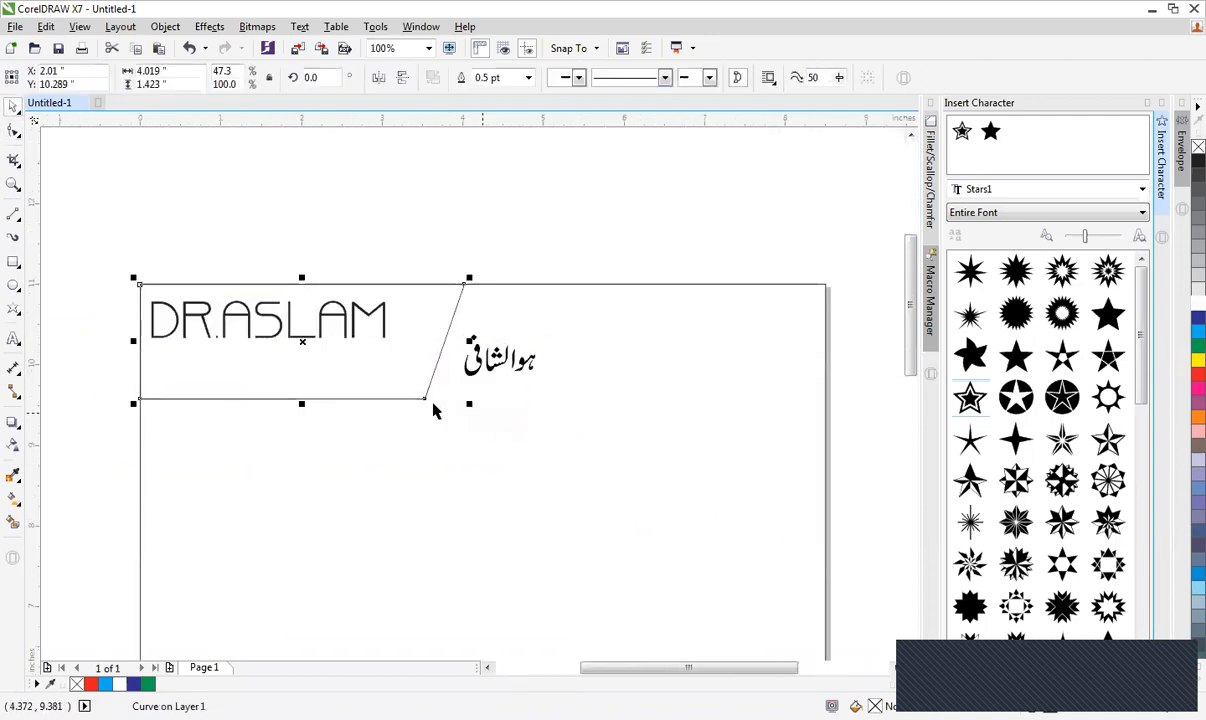
Place a mirrored copy of the slanted header shape to its right, meeting it at the upper corner.
{"action": "left_click_drag", "start_coordinate": [133, 341], "coordinate": [740, 350]}
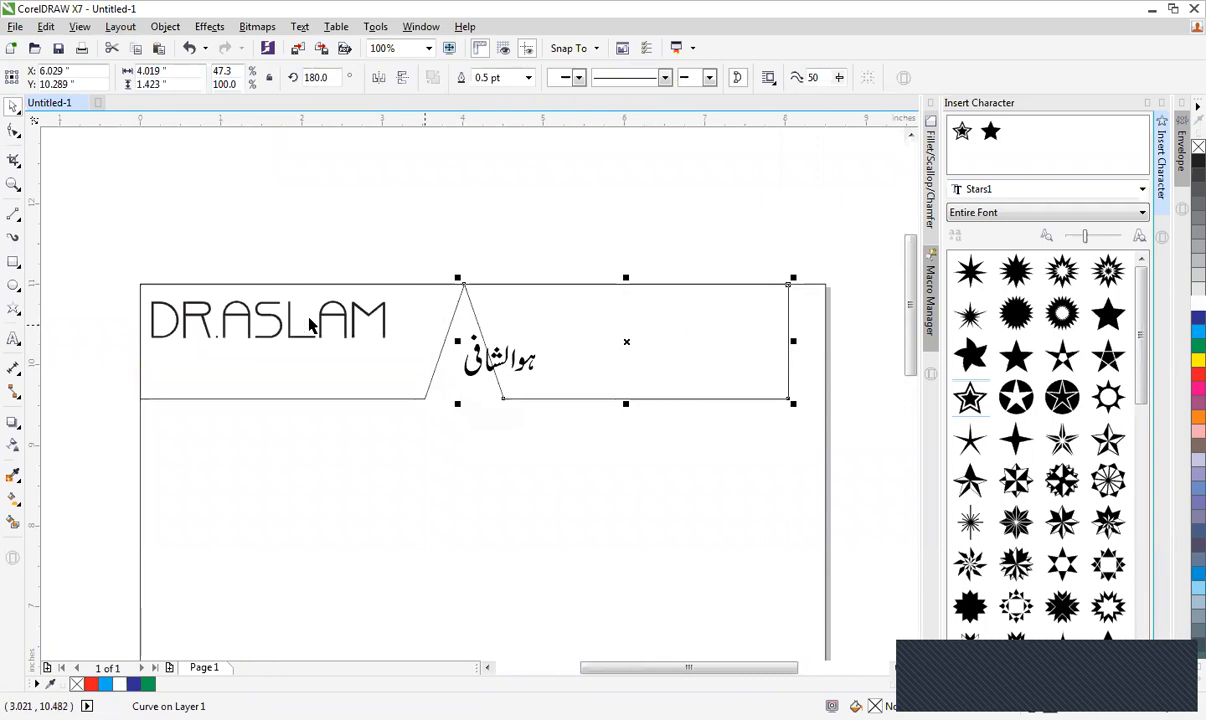
{"action": "key", "text": "Delete"}
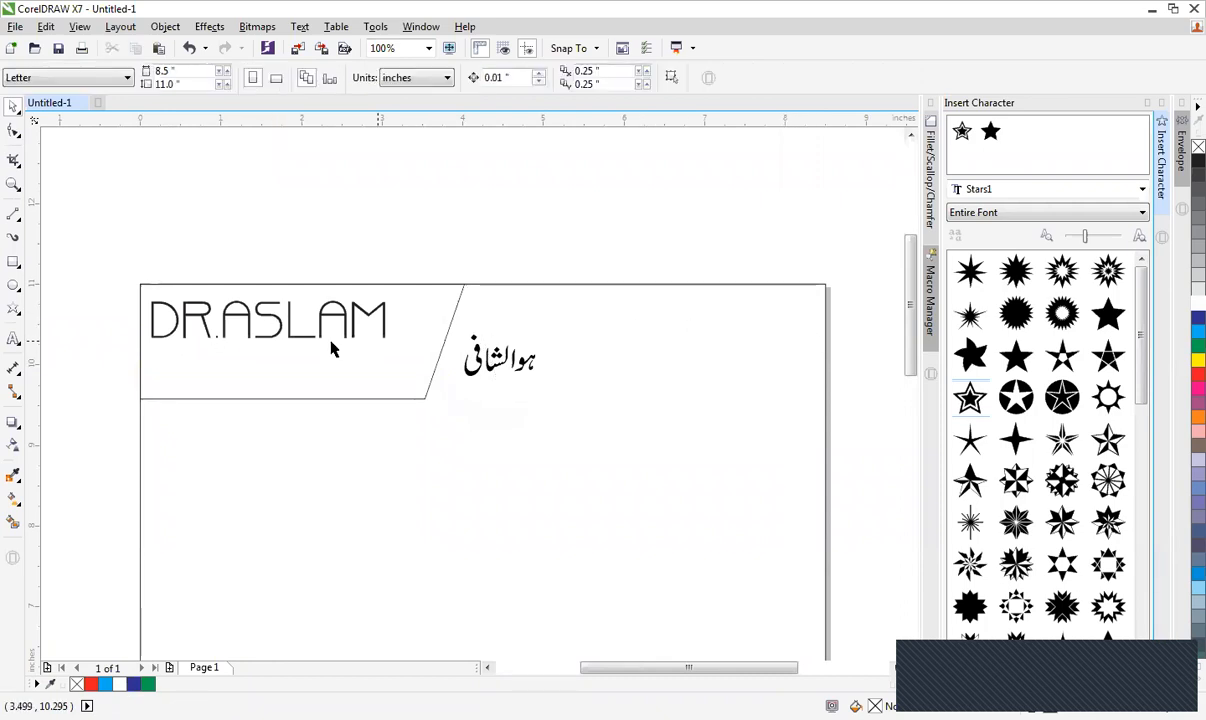
{"action": "left_click", "coordinate": [138, 346]}
{"action": "left_click_drag", "start_coordinate": [297, 351], "coordinate": [532, 357]}
{"action": "right_click", "coordinate": [533, 356]}
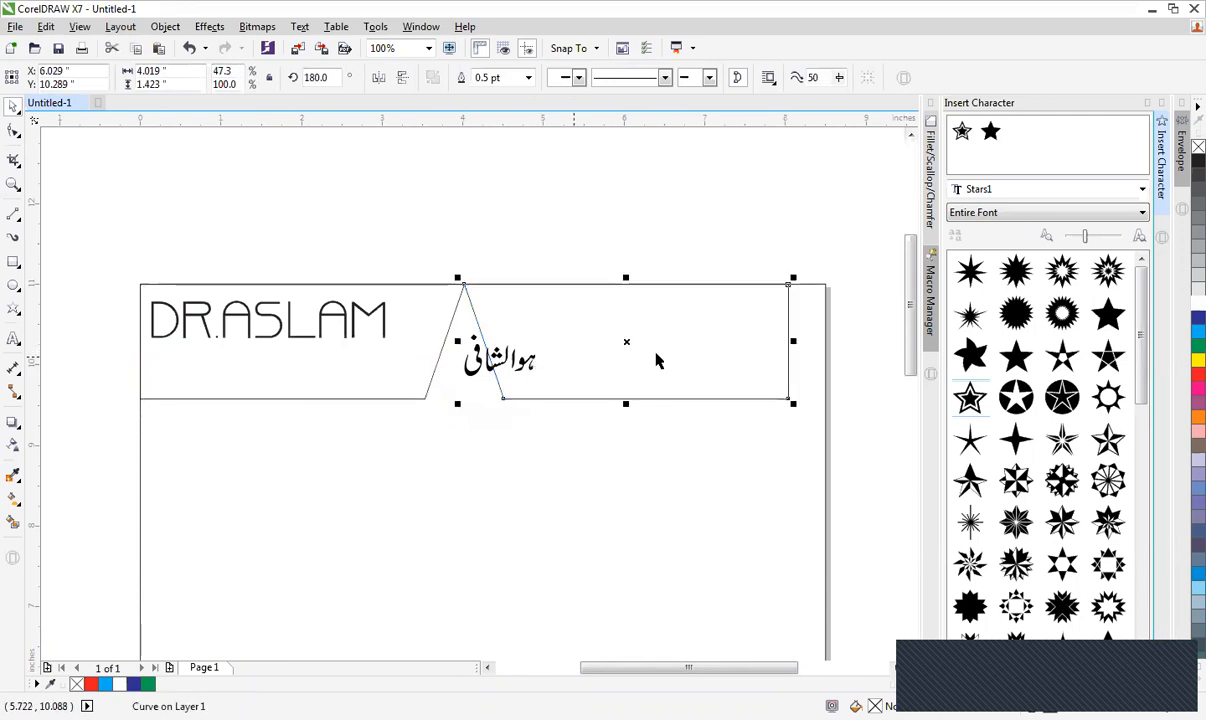
Try moving the mirrored header shape flush with the page's right edge.
{"action": "left_click_drag", "start_coordinate": [628, 342], "coordinate": [662, 342]}
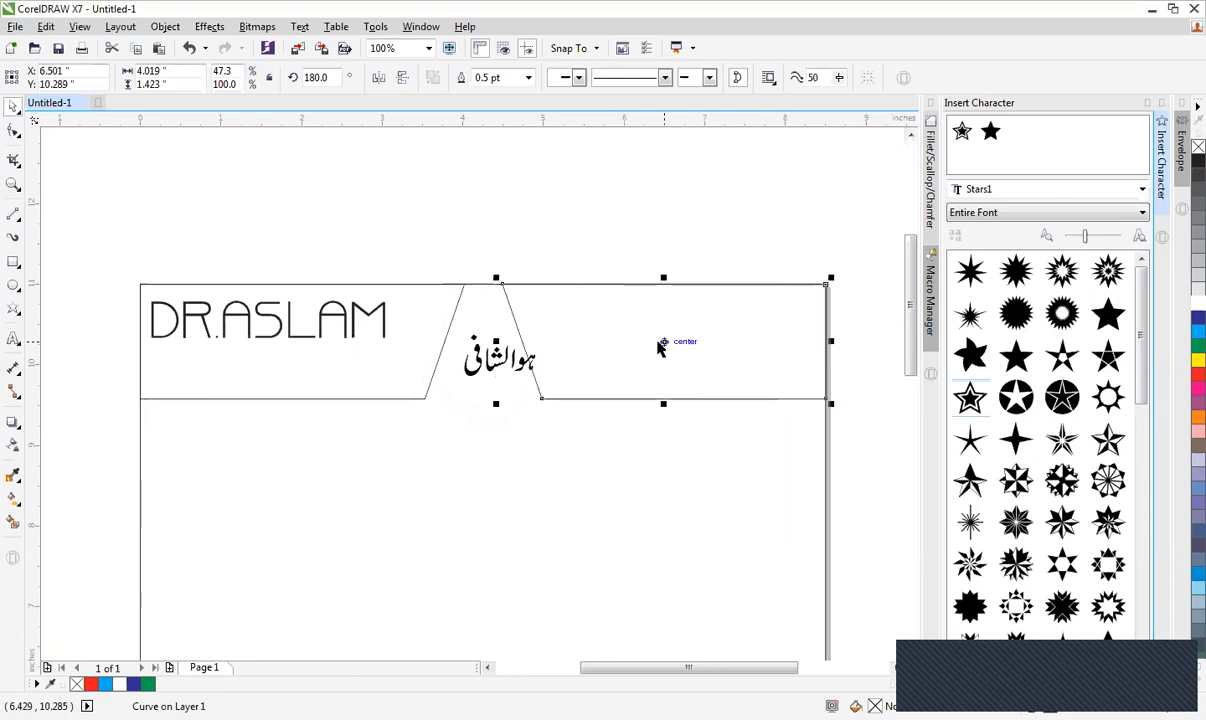
{"action": "key", "text": "ctrl+z"}
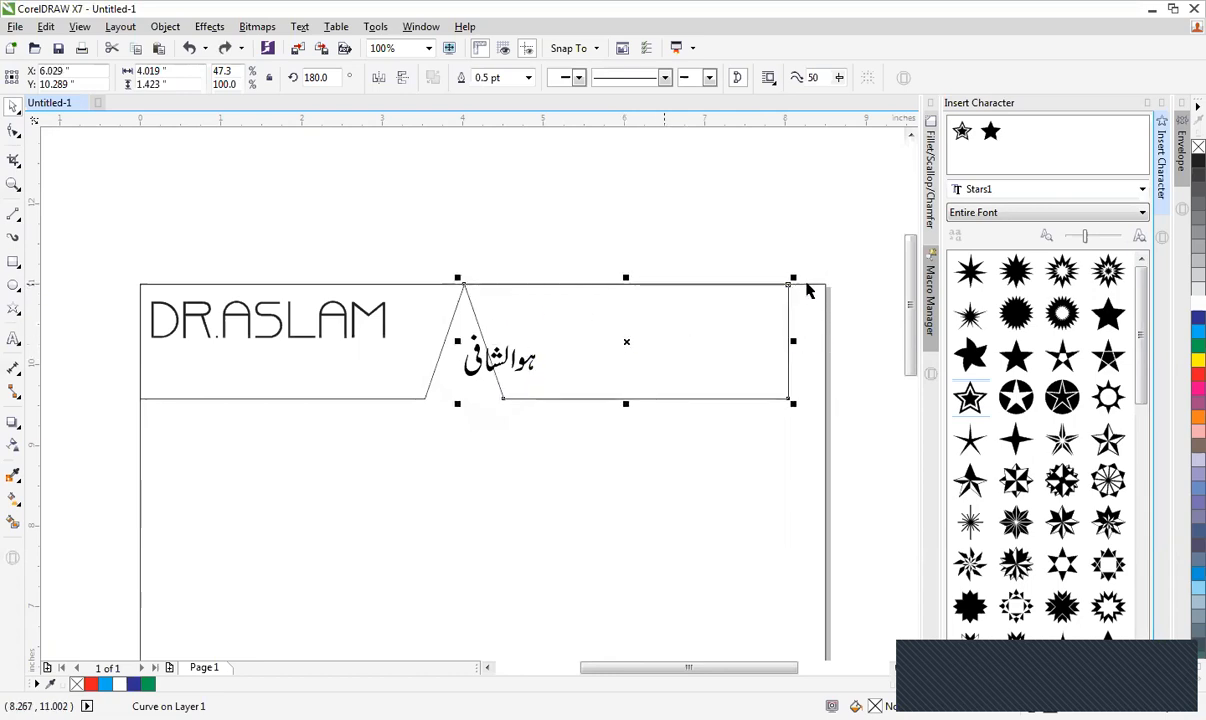
Align the mirrored header shape flush with the page's right edge.
{"action": "left_click", "coordinate": [806, 285], "text": "shift"}
{"action": "key", "text": "r"}
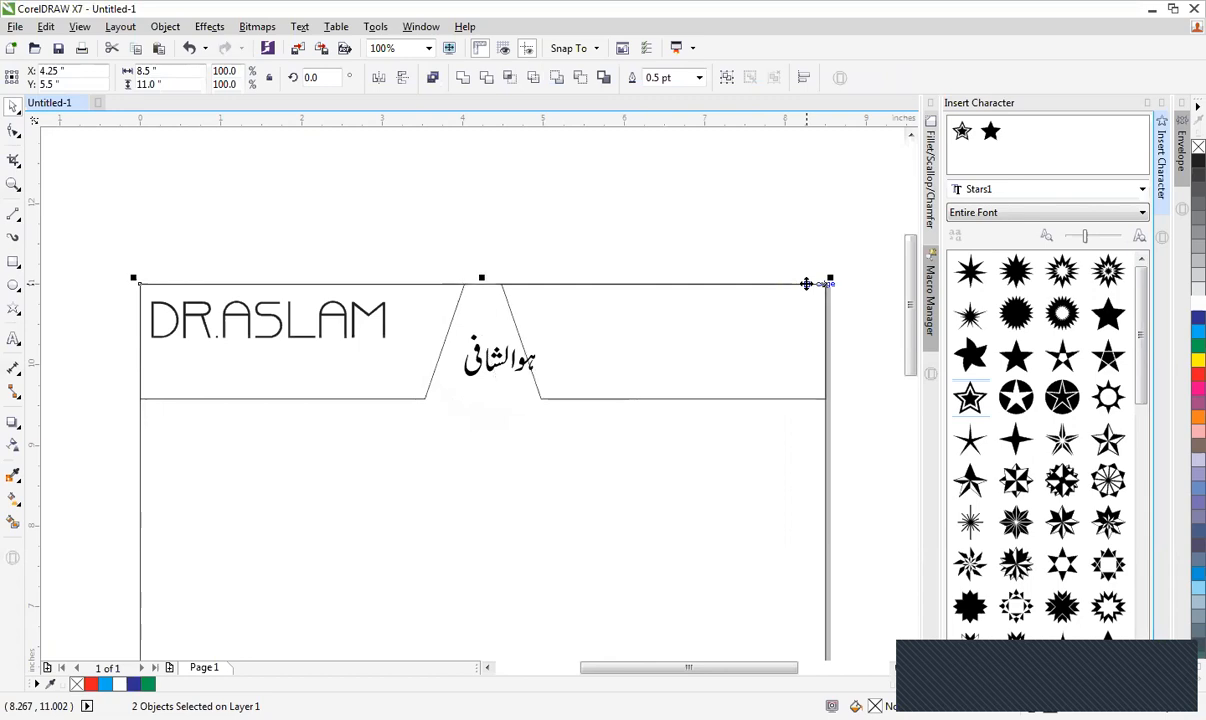
{"action": "left_click", "coordinate": [584, 218]}
Fill the unfilled crescent around the calligraphy and the calligraphy itself with red.
{"action": "left_click", "coordinate": [497, 360]}
{"action": "left_click", "coordinate": [476, 415]}
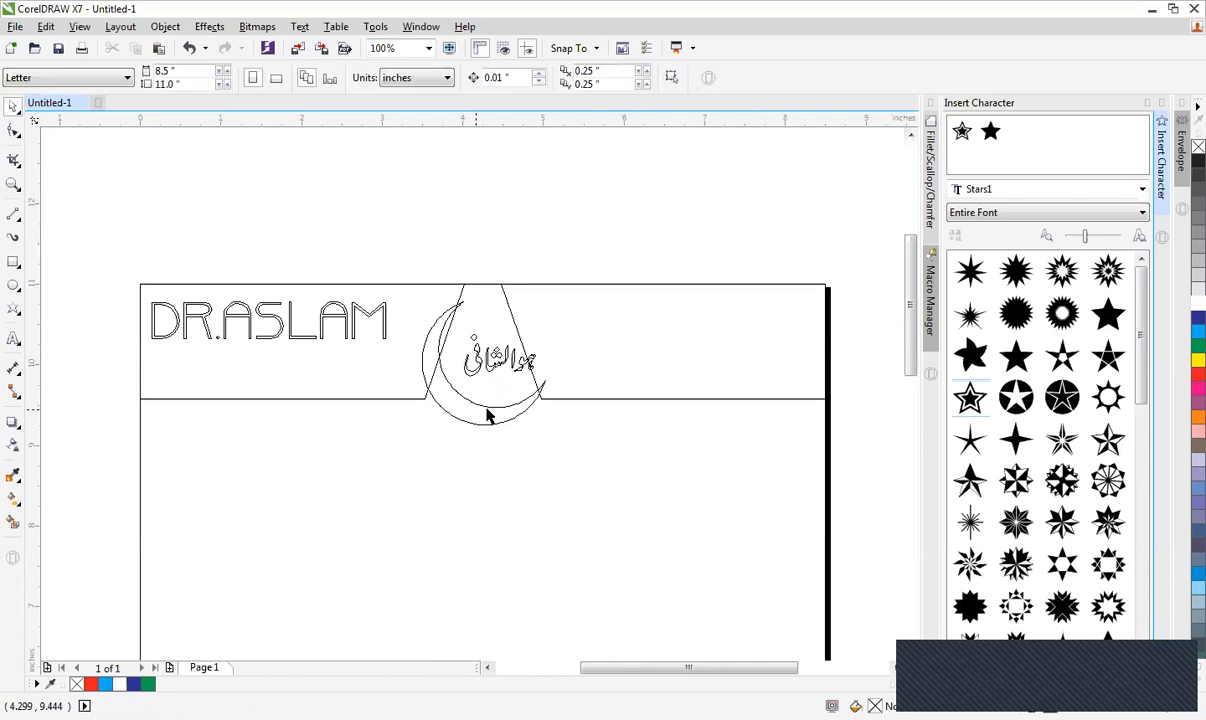
{"action": "left_click", "coordinate": [488, 408]}
{"action": "left_click", "coordinate": [1197, 374]}
{"action": "key", "text": "shift+F9"}
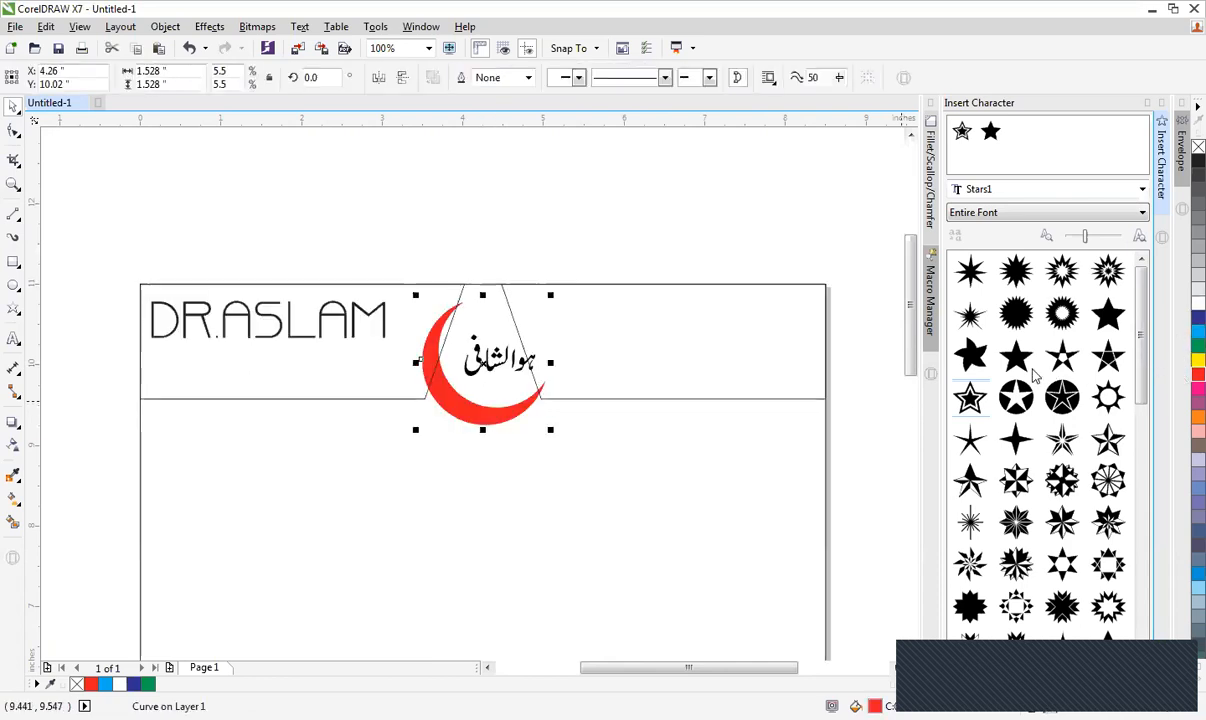
{"action": "key", "text": "Escape"}
{"action": "left_click", "coordinate": [495, 350]}
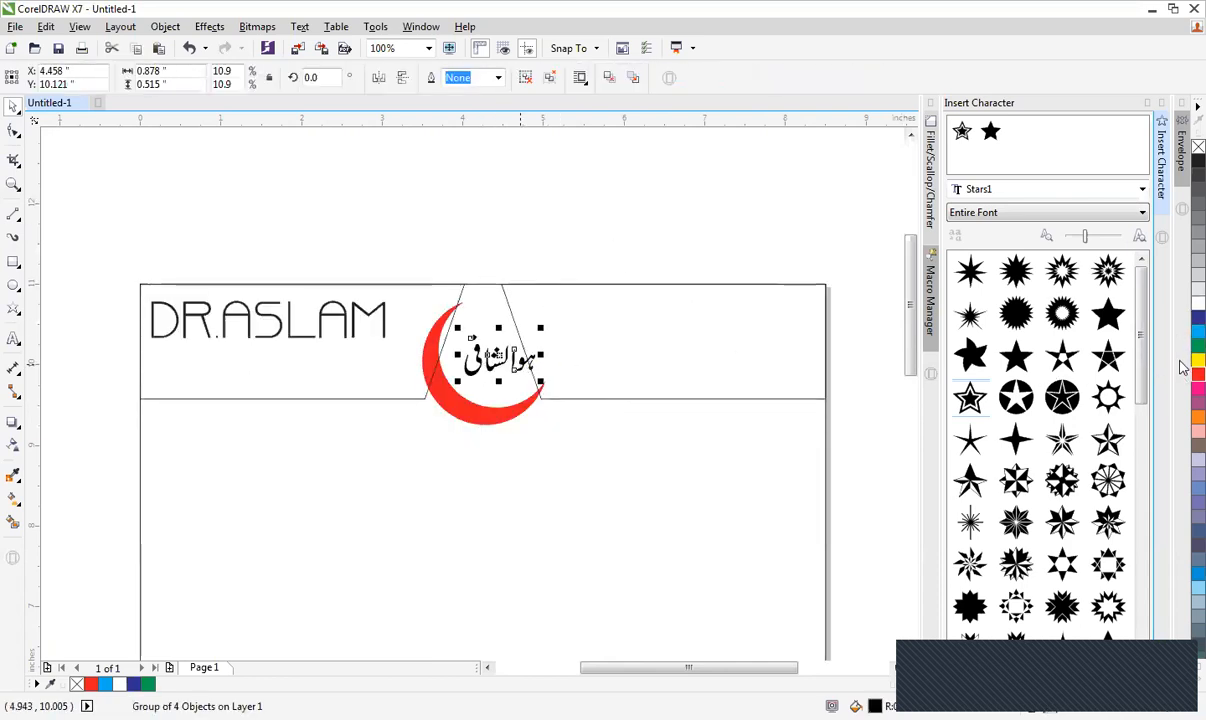
{"action": "left_click", "coordinate": [1197, 374]}
{"action": "left_click", "coordinate": [641, 215]}
{"action": "scroll", "coordinate": [542, 346], "scroll_direction": "up", "scroll_amount": 1}
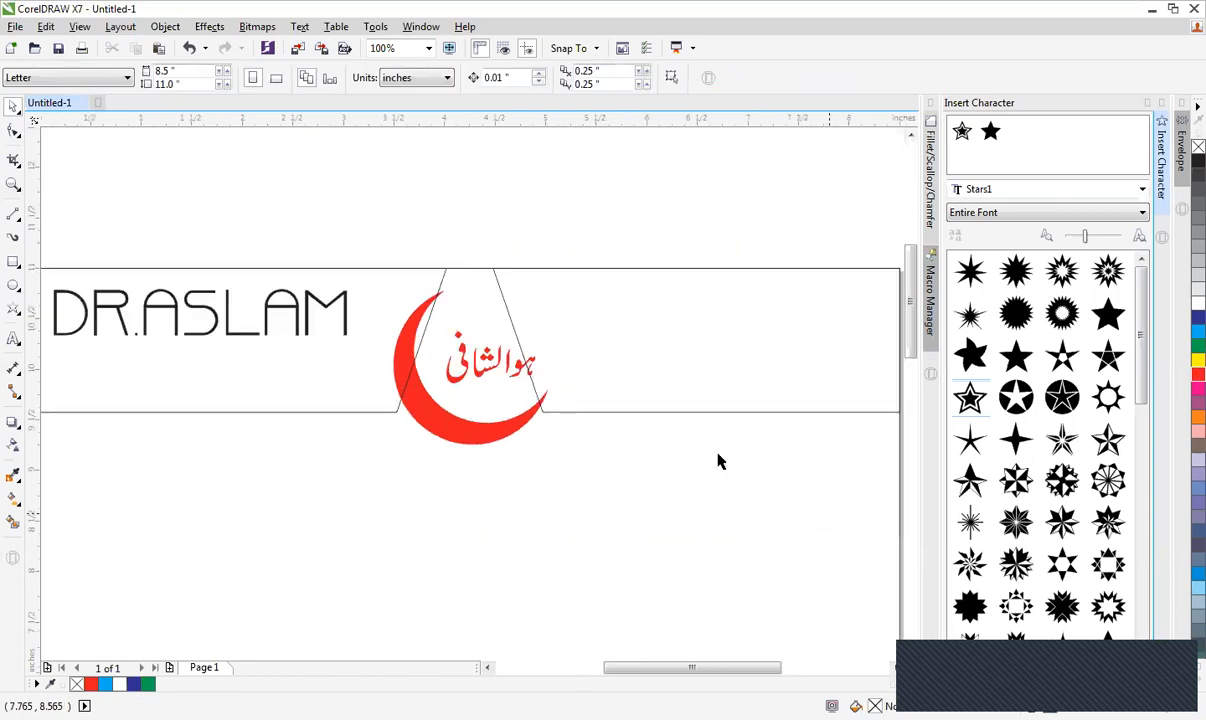
Group the crescent with the calligraphy and scale the group down about its centre to fit between the slanted header sides.
{"action": "left_click_drag", "start_coordinate": [375, 258], "coordinate": [659, 483]}
{"action": "key", "text": "ctrl+g"}
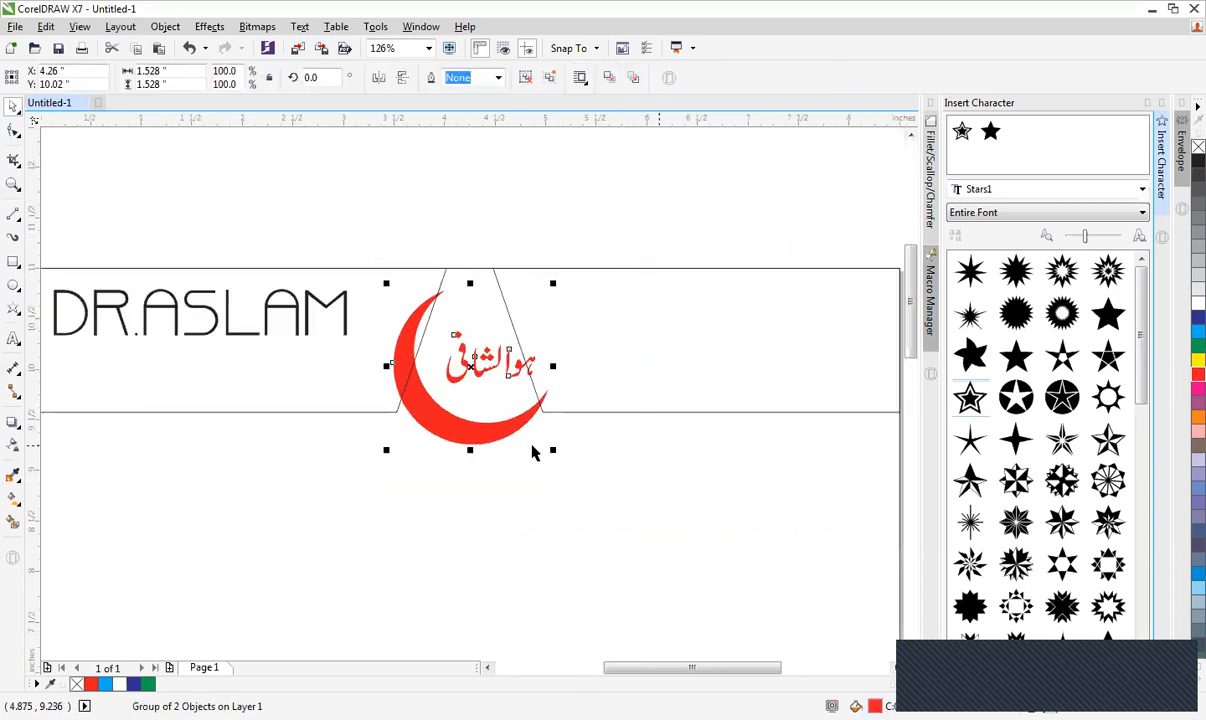
{"action": "left_click_drag", "start_coordinate": [555, 449], "coordinate": [524, 422]}
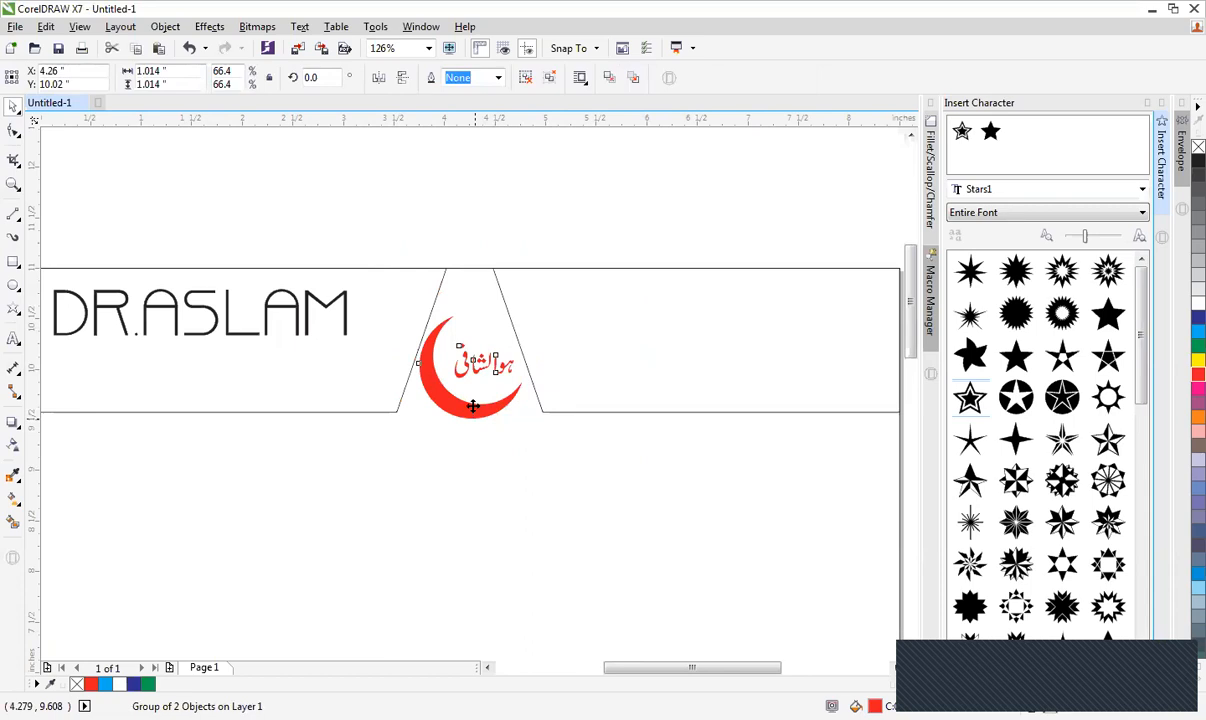
{"action": "left_click", "coordinate": [474, 412]}
{"action": "left_click", "coordinate": [487, 406]}
{"action": "left_click_drag", "start_coordinate": [526, 424], "coordinate": [518, 415]}
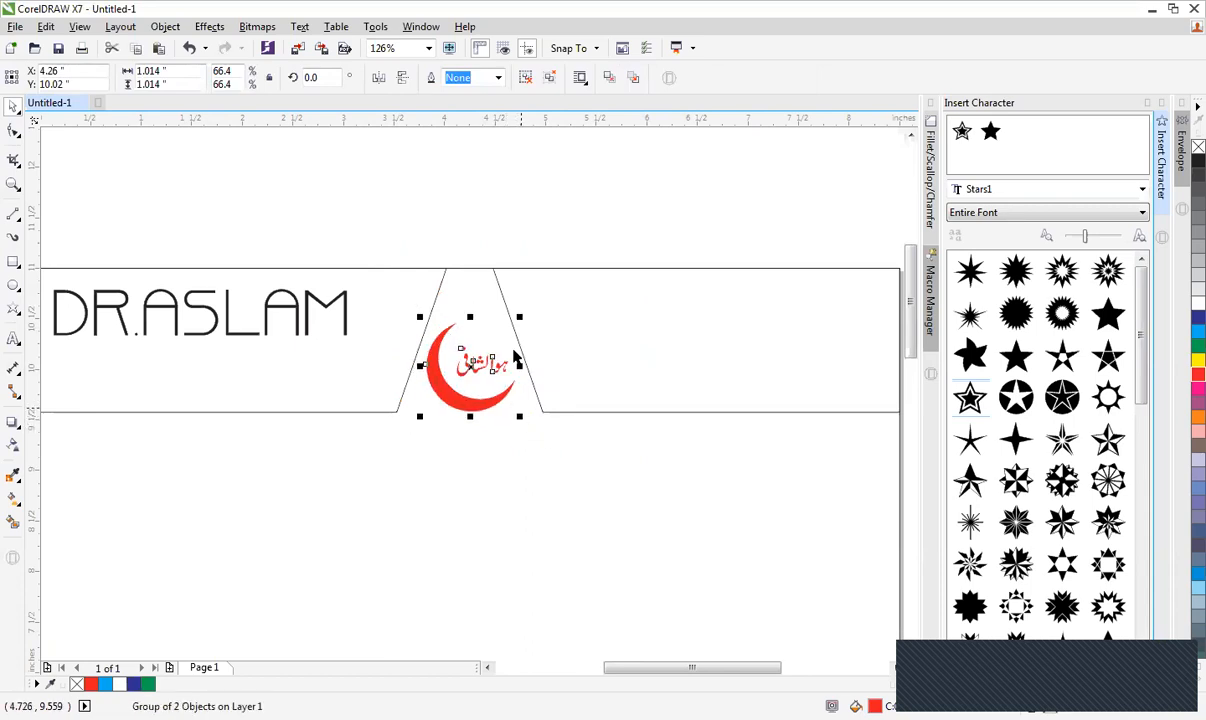
{"action": "left_click", "coordinate": [480, 208]}
Examine the doctor's name in the header and the cyan footer bar up close.
{"action": "scroll", "coordinate": [480, 208], "scroll_direction": "down", "scroll_amount": 1}
{"action": "key", "text": "F2"}
{"action": "left_click_drag", "start_coordinate": [210, 199], "coordinate": [849, 425]}
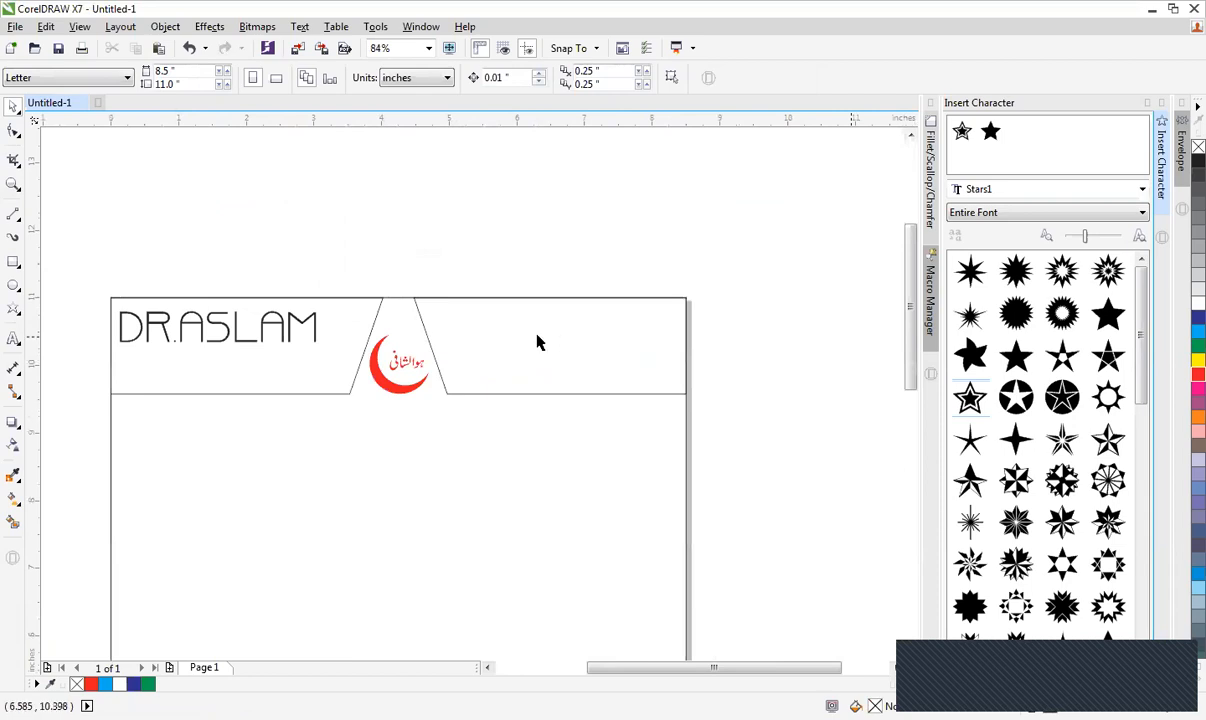
{"action": "left_click", "coordinate": [237, 340]}
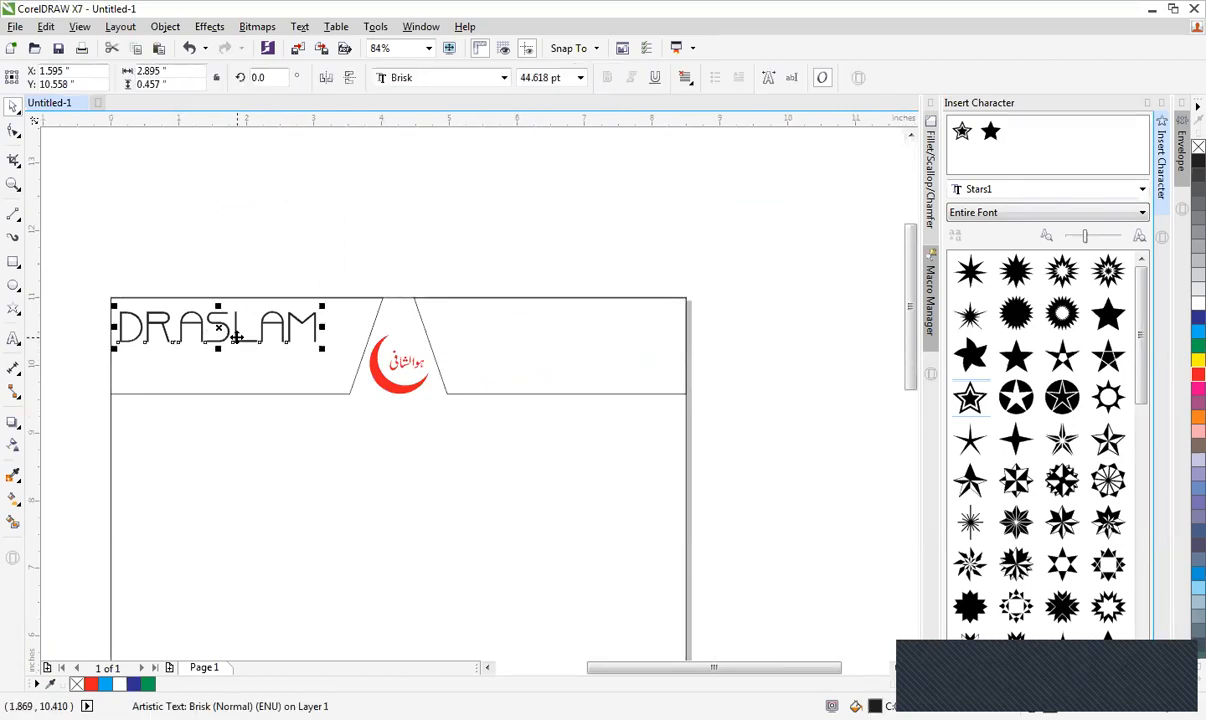
{"action": "left_click", "coordinate": [357, 240]}
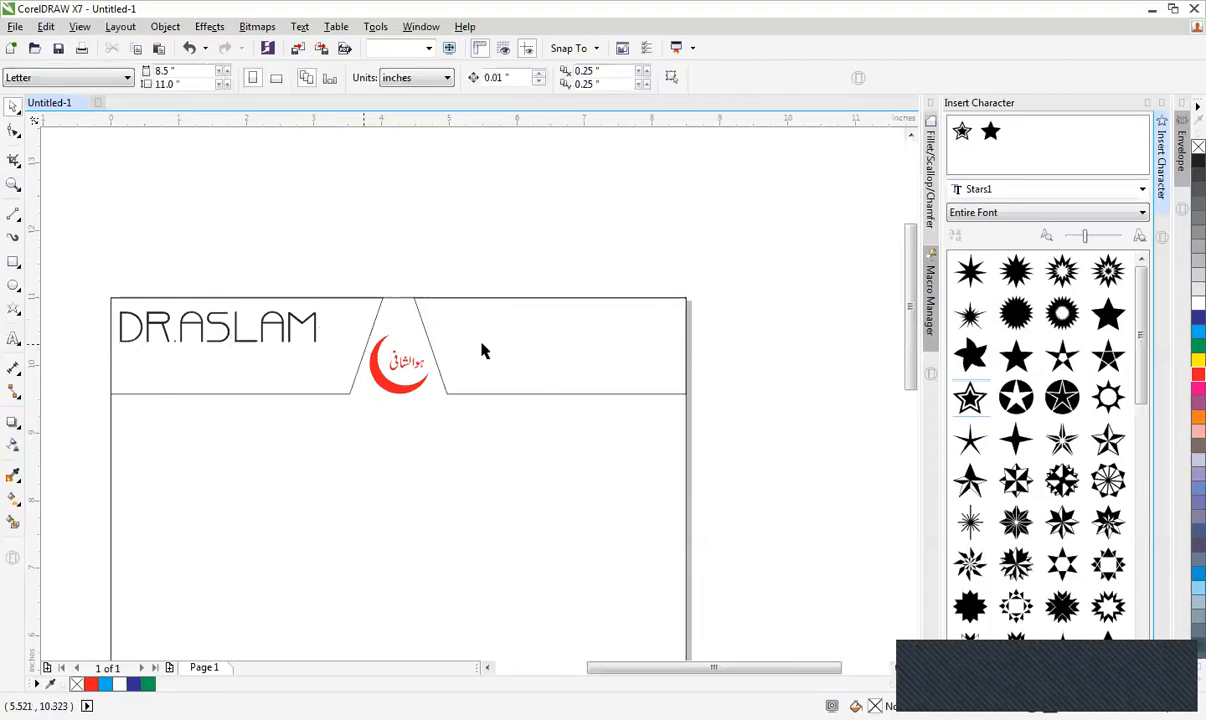
{"action": "key", "text": "shift+F4"}
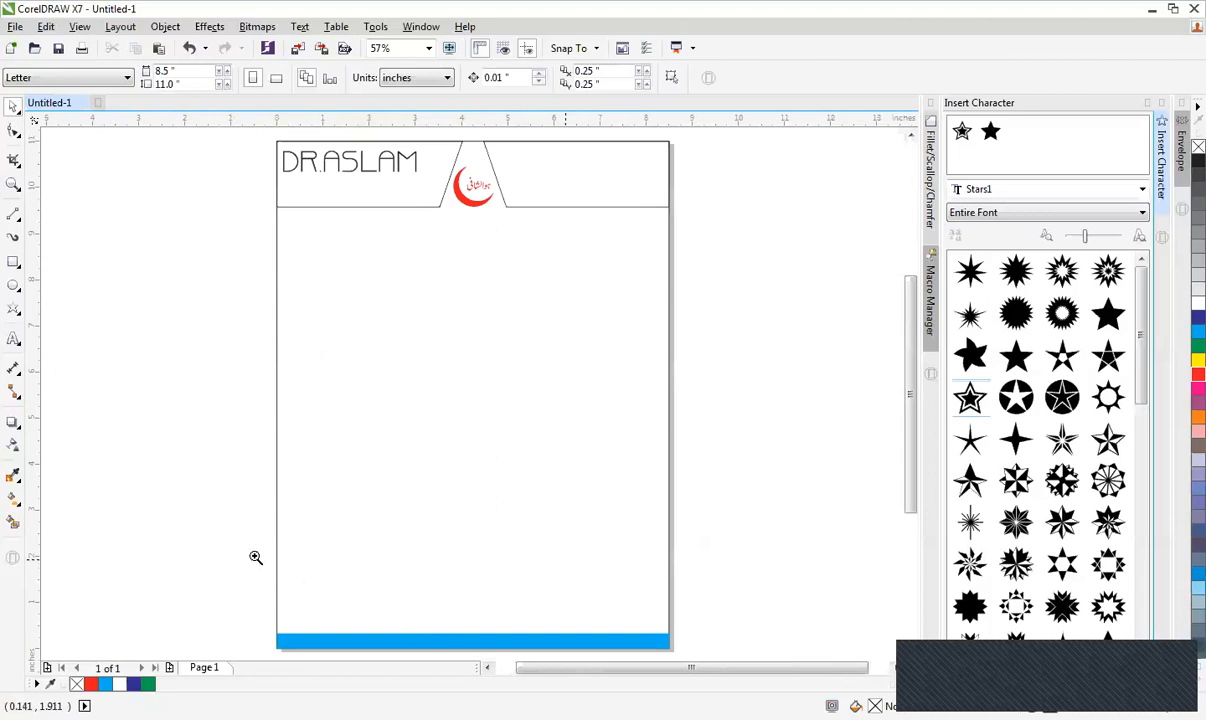
{"action": "left_click_drag", "start_coordinate": [229, 540], "coordinate": [759, 674]}
{"action": "left_click", "coordinate": [376, 396]}
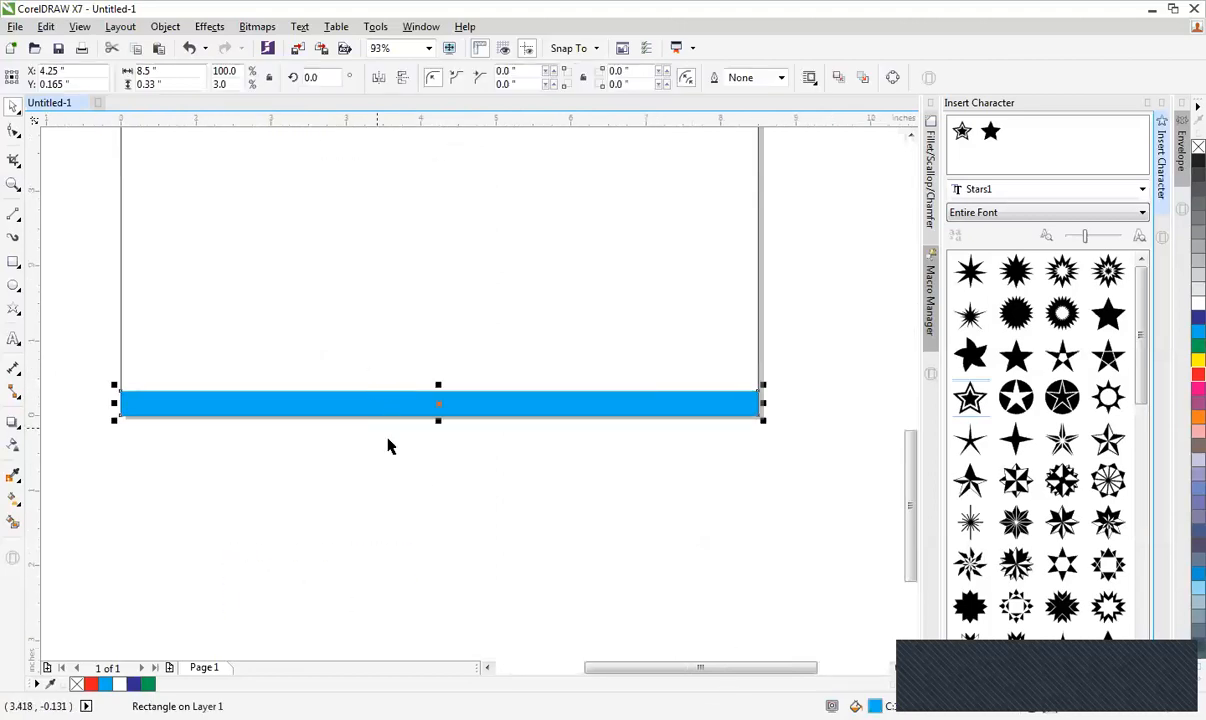
{"action": "scroll", "coordinate": [392, 450], "scroll_direction": "down", "scroll_amount": 2}
{"action": "key", "text": "shift+F4"}
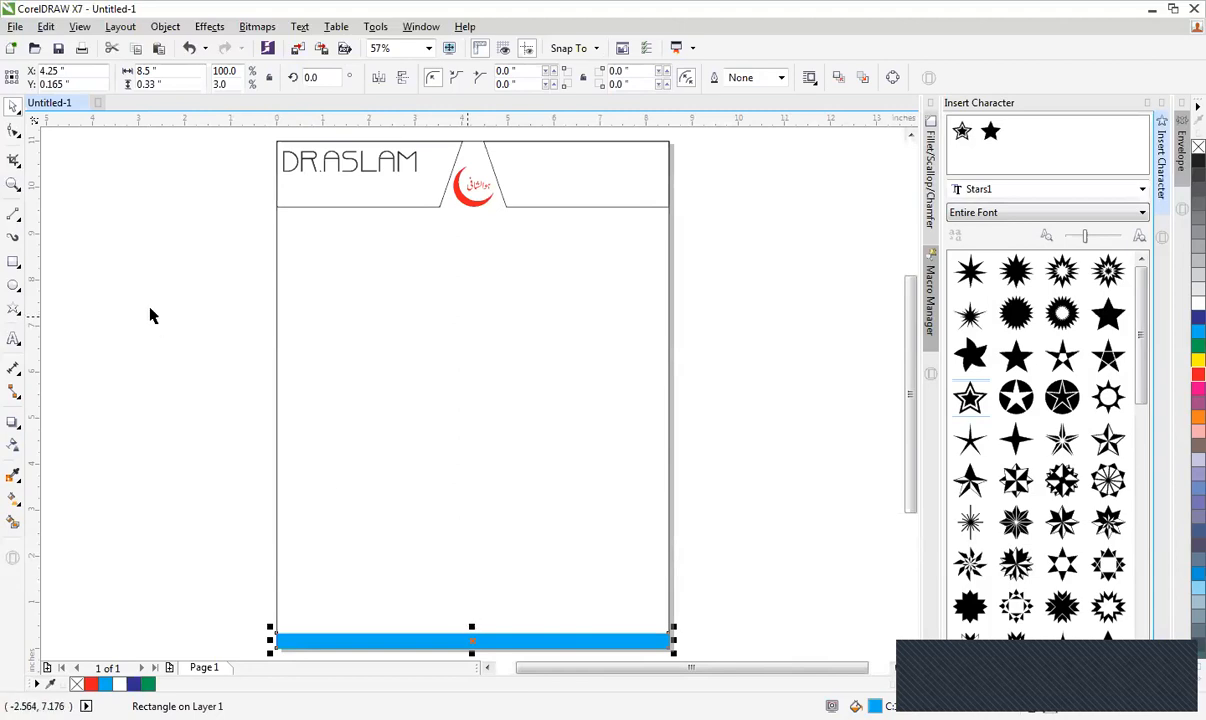
Draw a vertical line up from the footer, about 2.3 inches from the page's left edge, and shorten it to about 7.55 inches.
{"action": "left_click", "coordinate": [13, 261]}
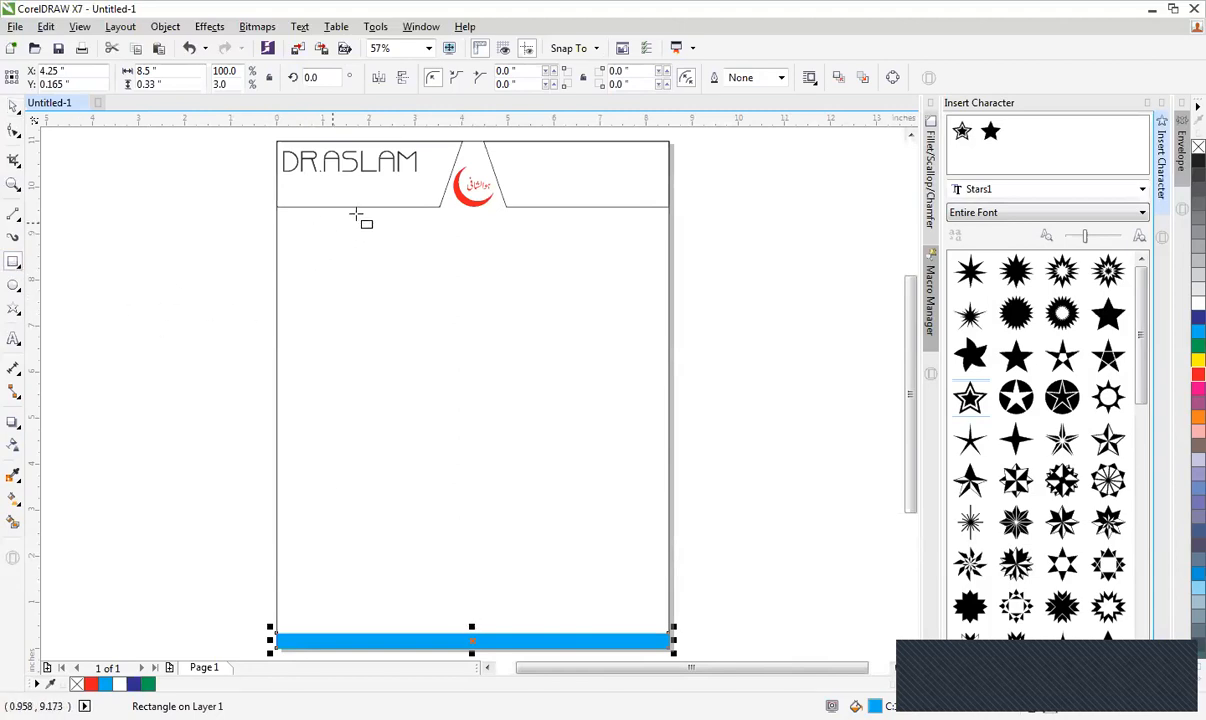
{"action": "left_click", "coordinate": [18, 224]}
{"action": "left_click", "coordinate": [80, 232]}
{"action": "left_click_drag", "start_coordinate": [383, 200], "coordinate": [383, 640]}
{"action": "left_click_drag", "start_coordinate": [392, 203], "coordinate": [394, 340]}
{"action": "left_click_drag", "start_coordinate": [386, 411], "coordinate": [401, 261]}
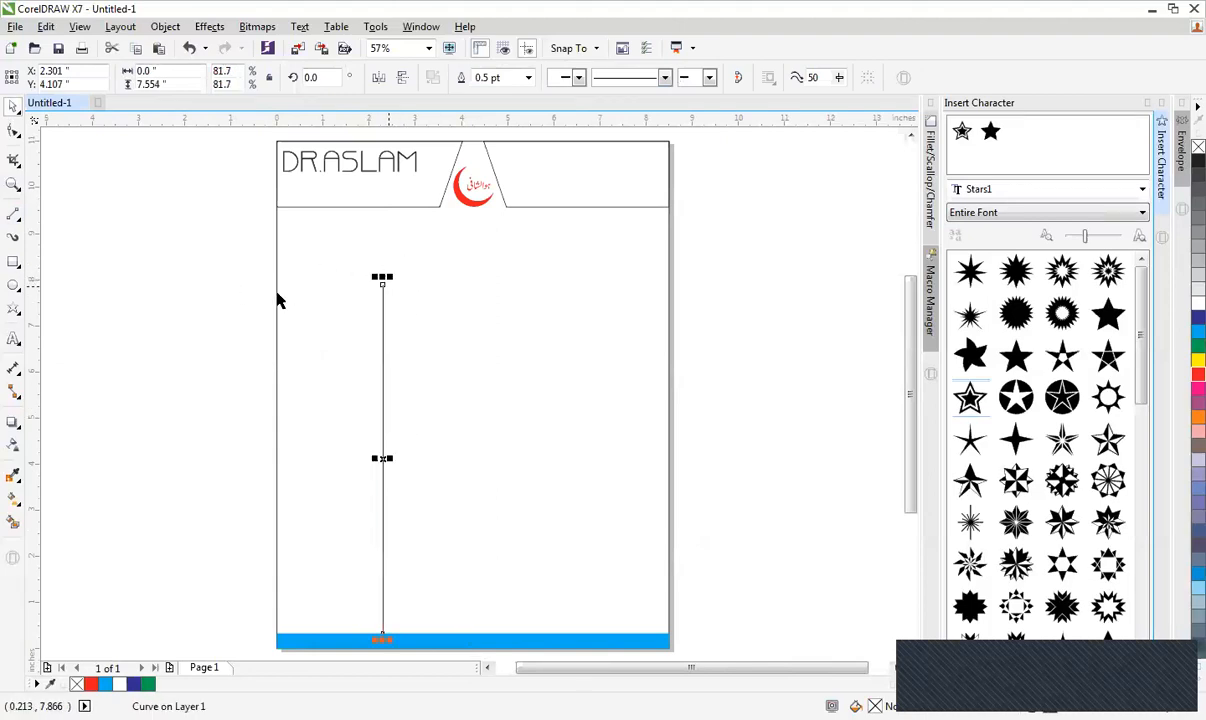
Draw a horizontal line about 2.3 inches long from the page's left edge to the upper end of the vertical line.
{"action": "left_click", "coordinate": [15, 216]}
{"action": "left_click_drag", "start_coordinate": [276, 278], "coordinate": [382, 280]}
{"action": "key", "text": "space"}
{"action": "key", "text": "space"}
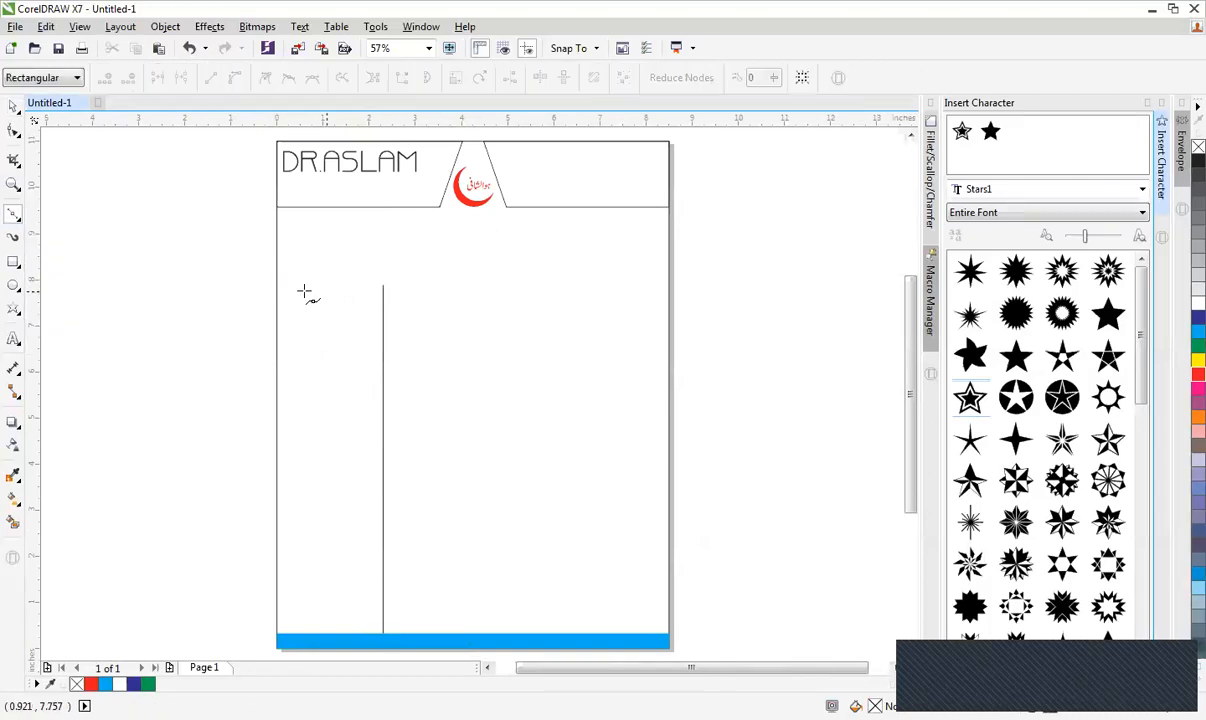
{"action": "left_click_drag", "start_coordinate": [281, 286], "coordinate": [390, 281]}
{"action": "left_click", "coordinate": [383, 286]}
{"action": "key", "text": "space"}
Align the tops of the horizontal and vertical lines so that they meet in a clean corner.
{"action": "left_click_drag", "start_coordinate": [225, 256], "coordinate": [485, 310]}
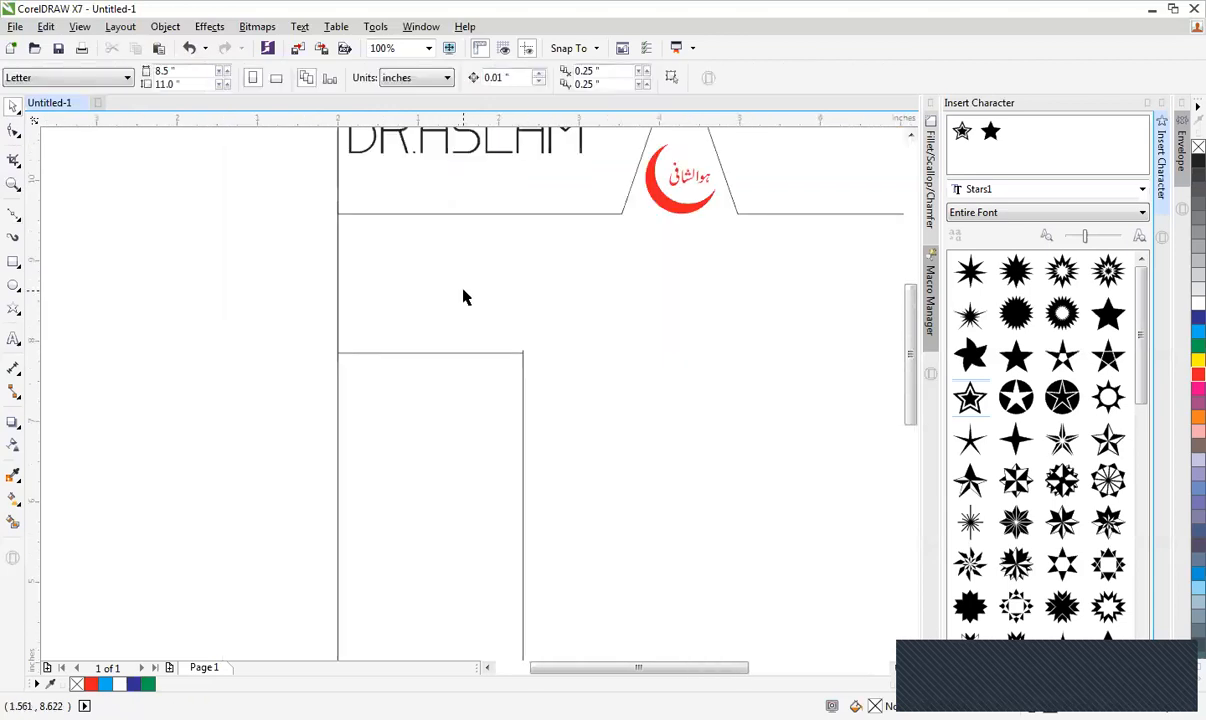
{"action": "key", "text": "F4"}
{"action": "key", "text": "F2"}
{"action": "left_click_drag", "start_coordinate": [293, 236], "coordinate": [513, 369]}
{"action": "key", "text": "F2"}
{"action": "left_click_drag", "start_coordinate": [306, 286], "coordinate": [557, 436]}
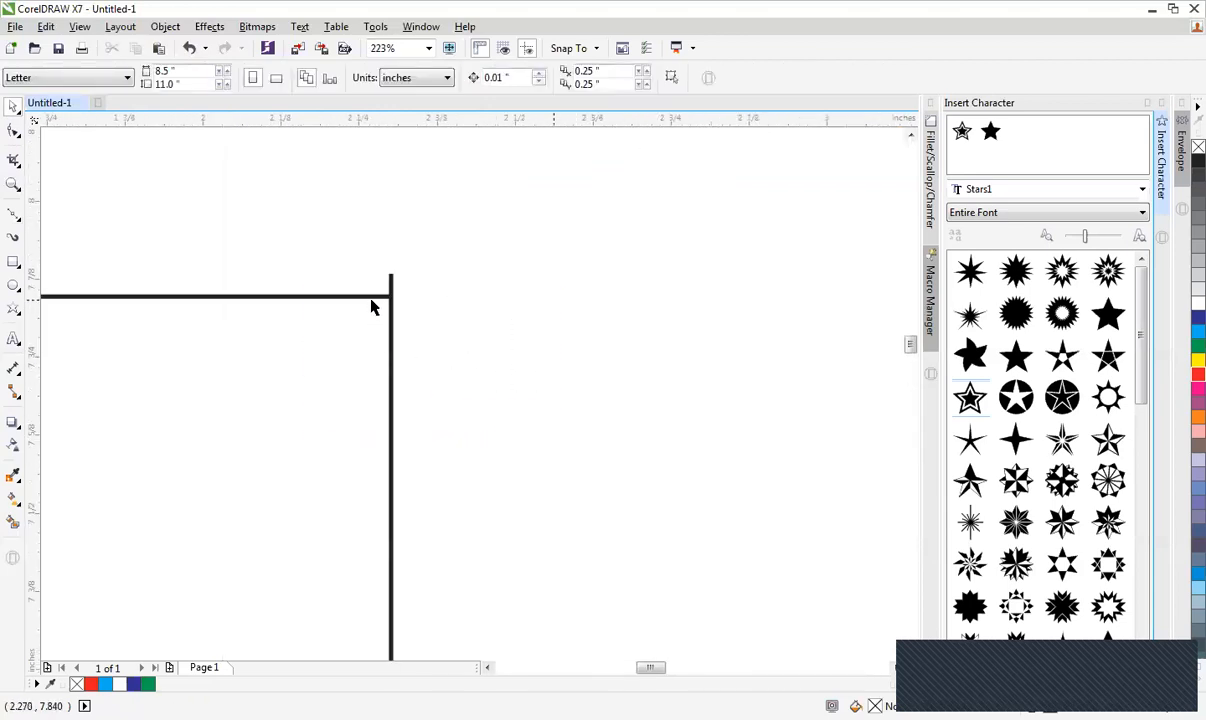
{"action": "left_click", "coordinate": [372, 297]}
{"action": "left_click", "coordinate": [392, 337], "text": "shift"}
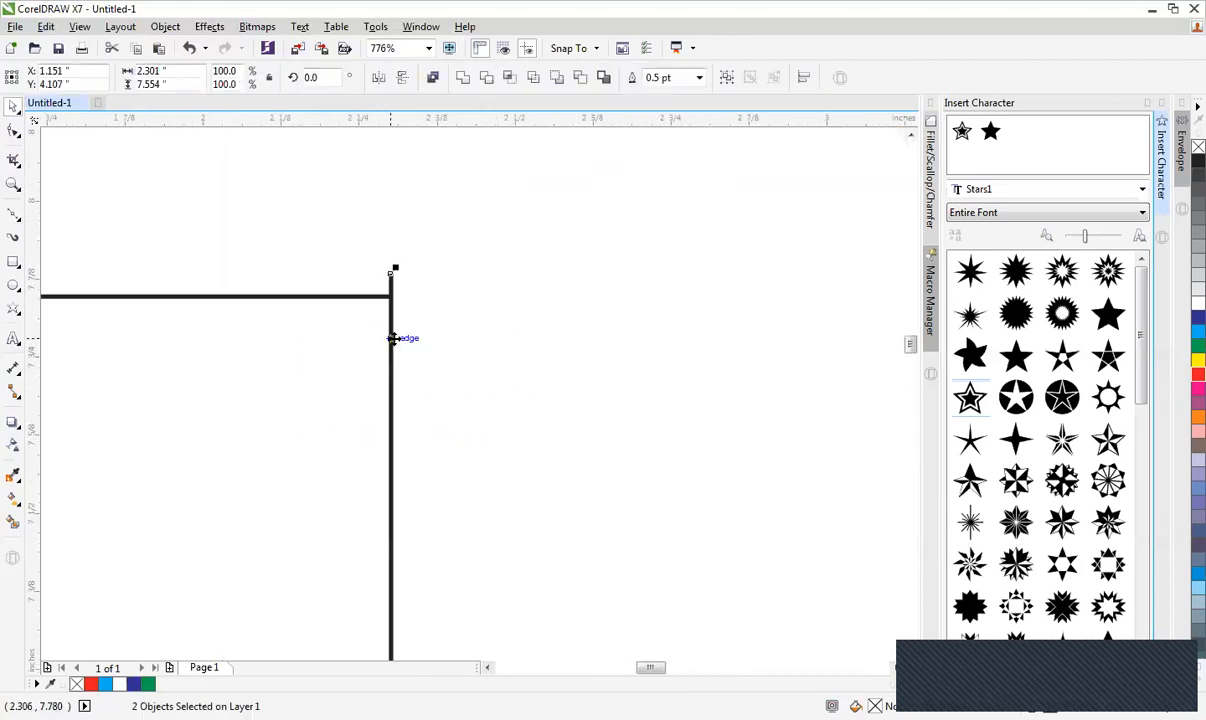
{"action": "key", "text": "t"}
{"action": "left_click", "coordinate": [529, 421]}
{"action": "scroll", "coordinate": [530, 421], "scroll_direction": "down", "scroll_amount": 1}
{"action": "key", "text": "F4"}
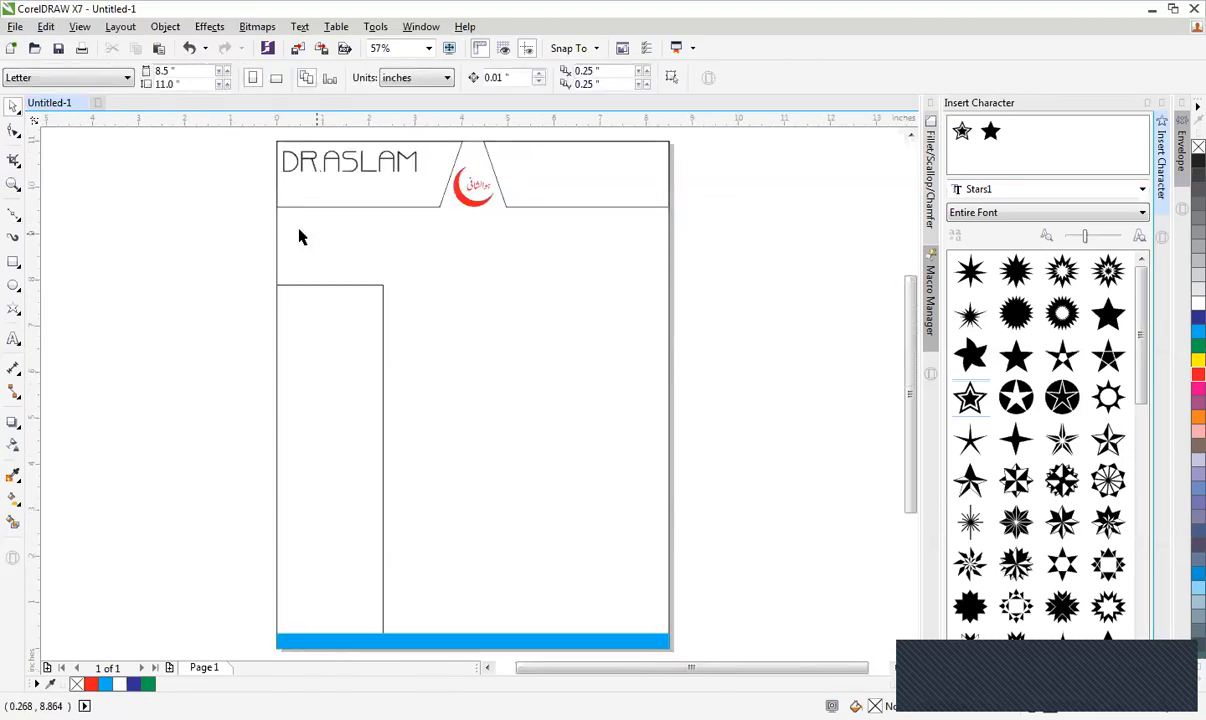
Place a copy of the horizontal line in the blank area just below the header.
{"action": "left_click", "coordinate": [14, 214]}
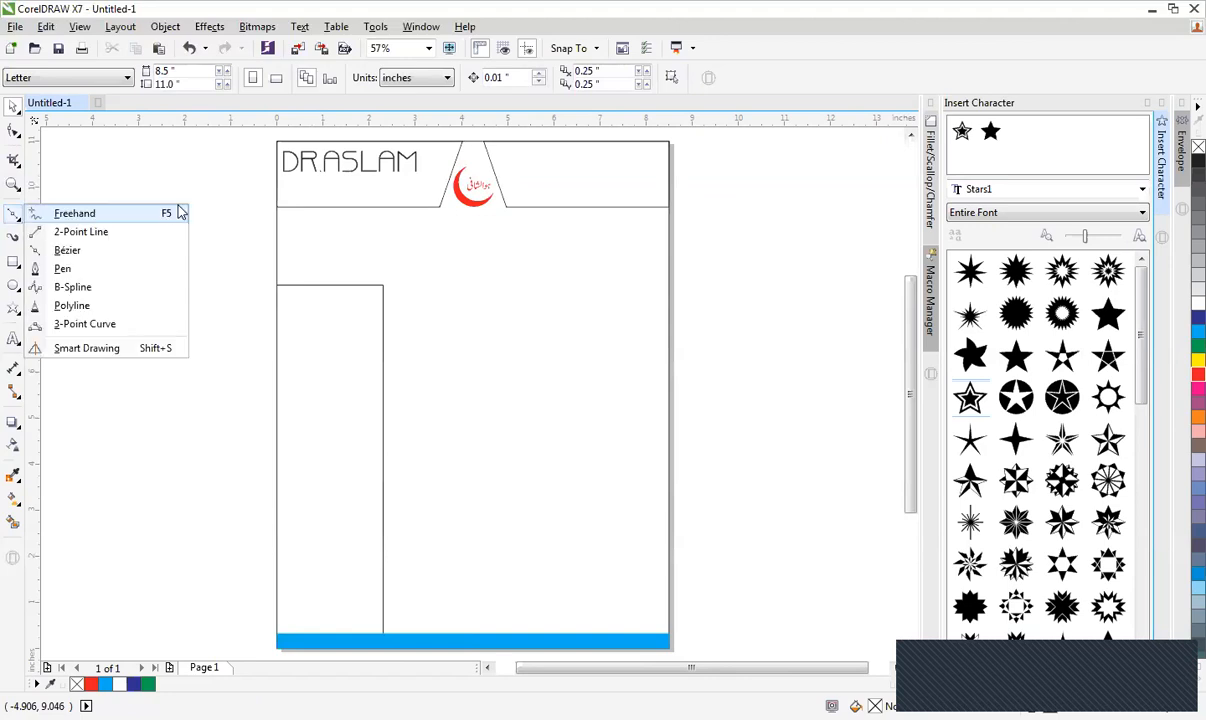
{"action": "left_click", "coordinate": [225, 221]}
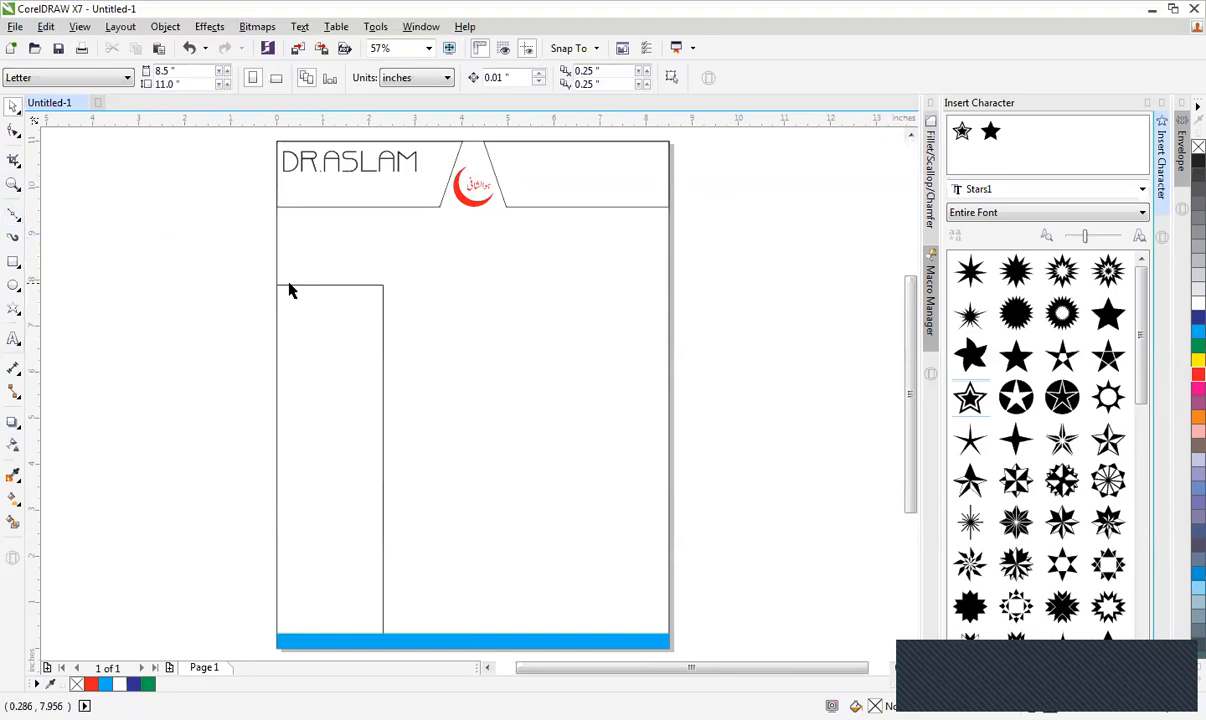
{"action": "left_click", "coordinate": [324, 285]}
{"action": "left_click_drag", "start_coordinate": [328, 282], "coordinate": [462, 238]}
Add the text "P.Name" in Arial 24 pt and move it under the header at the page's left edge.
{"action": "left_click", "coordinate": [118, 301]}
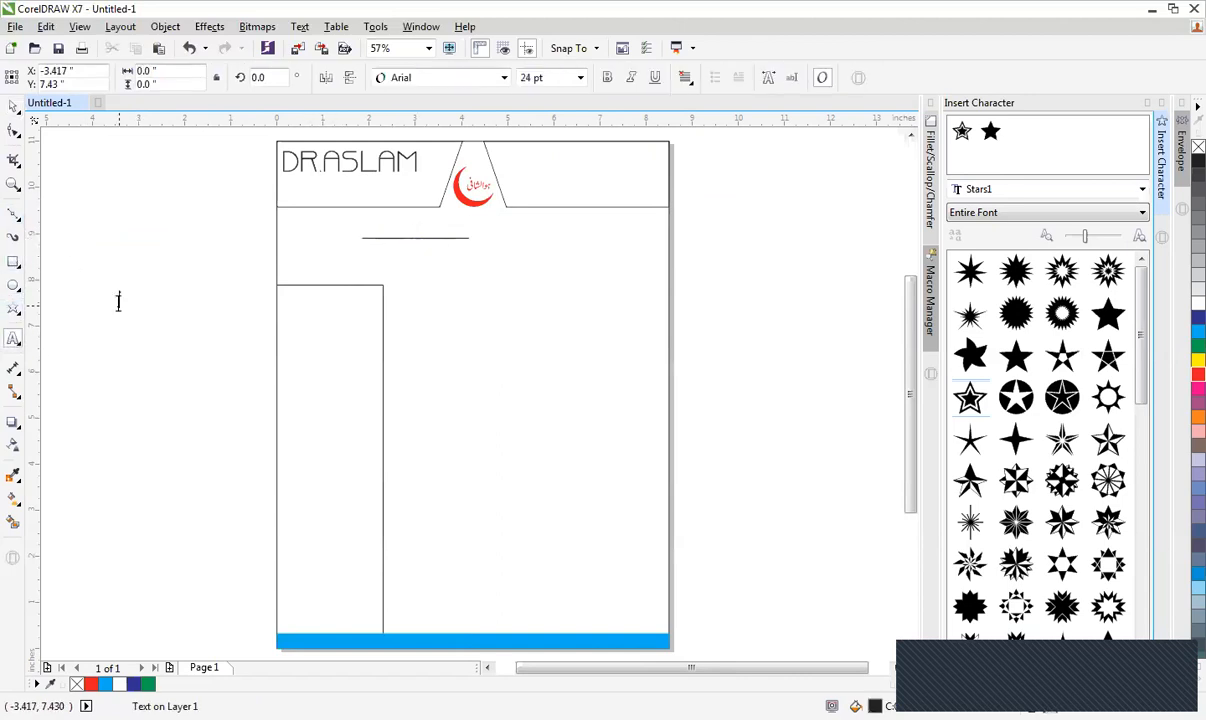
{"action": "type", "text": "P.Name"}
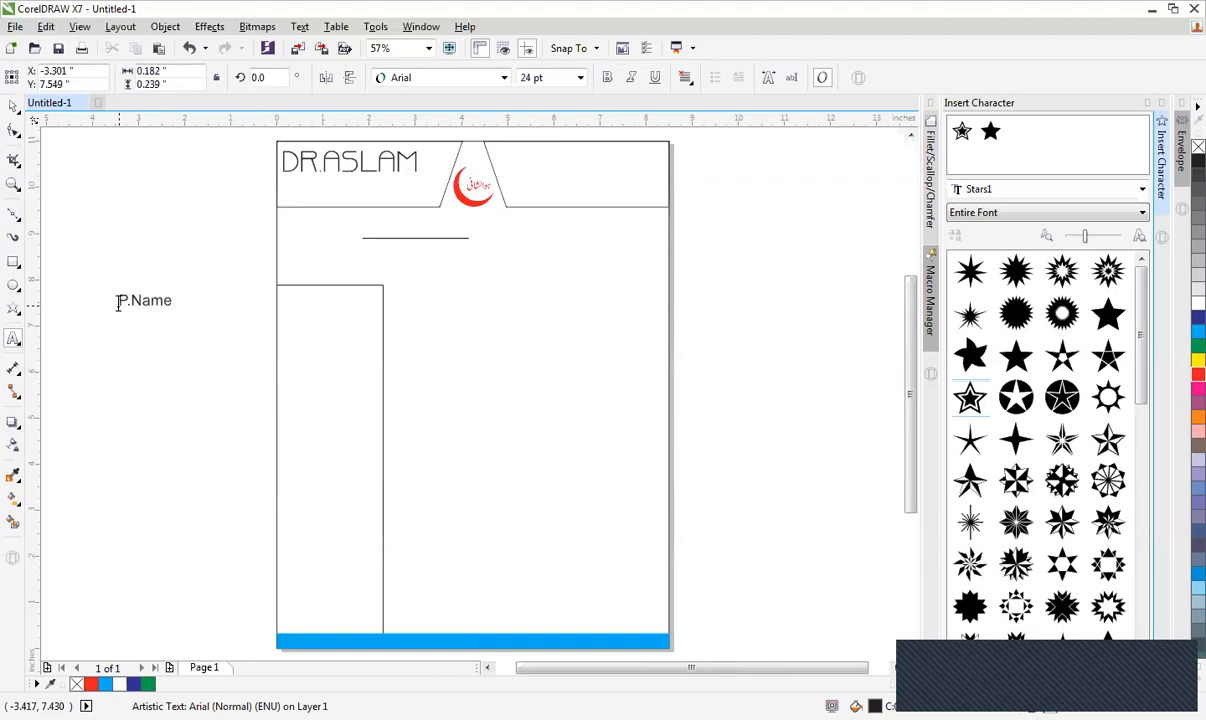
{"action": "key", "text": "ctrl+space"}
{"action": "key", "text": "F2"}
{"action": "left_click_drag", "start_coordinate": [101, 208], "coordinate": [564, 414]}
{"action": "left_click_drag", "start_coordinate": [127, 372], "coordinate": [433, 245]}
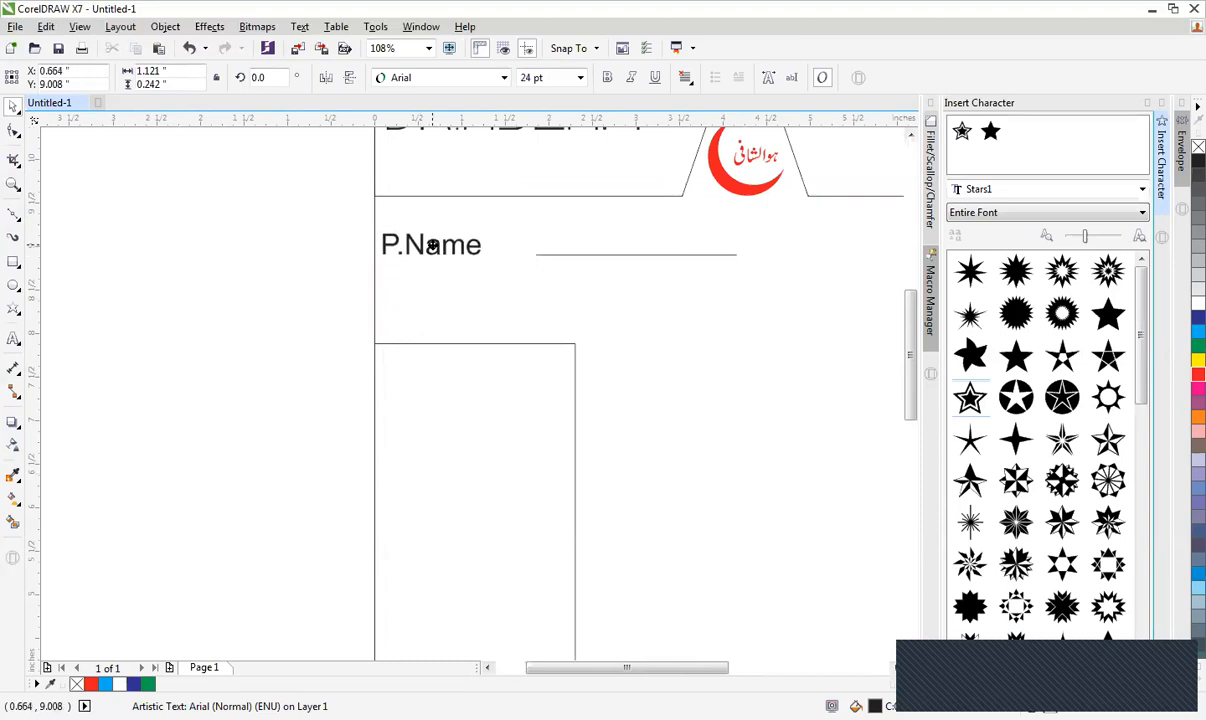
Move the copied line to start right after the P.Name label and add a colon to the label.
{"action": "key", "text": "F2"}
{"action": "left_click_drag", "start_coordinate": [385, 188], "coordinate": [762, 326]}
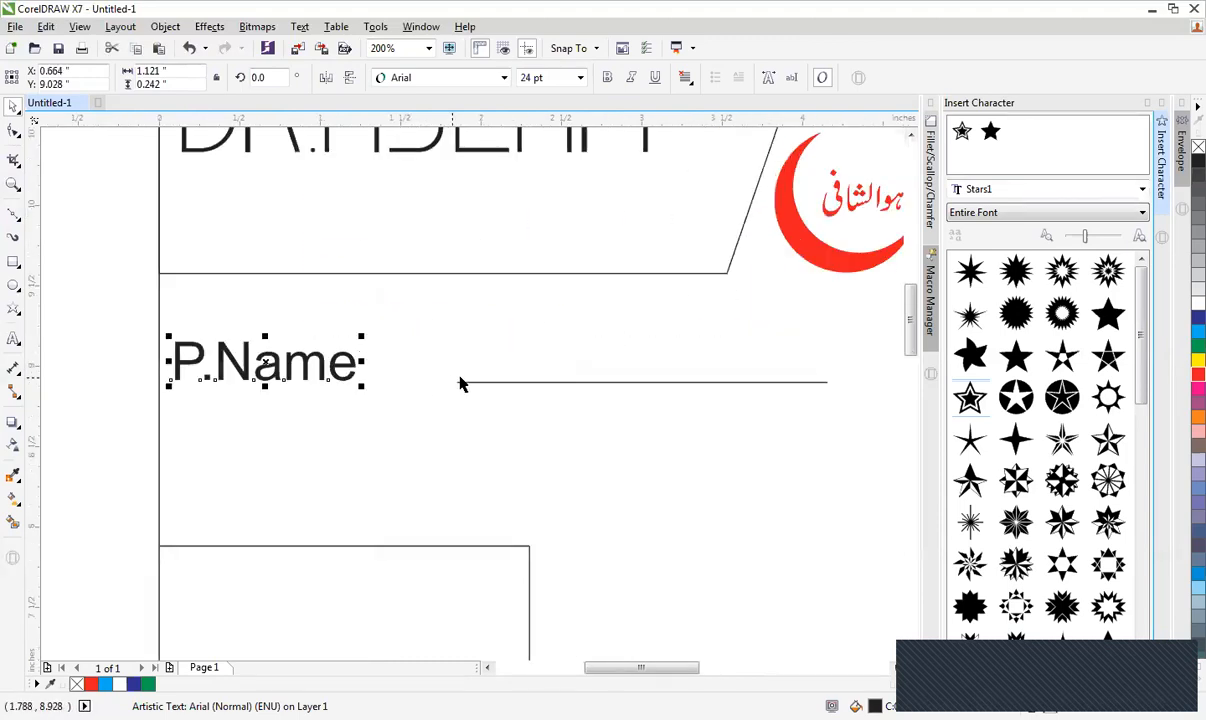
{"action": "left_click_drag", "start_coordinate": [463, 382], "coordinate": [376, 382]}
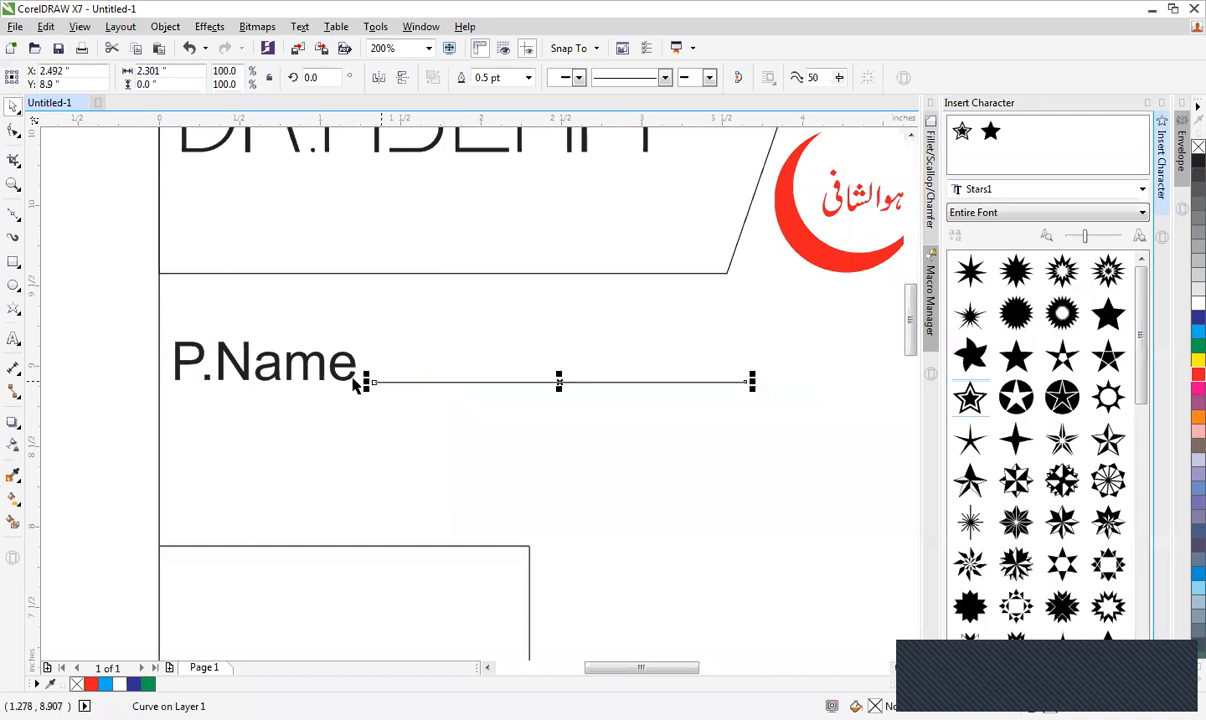
{"action": "left_click", "coordinate": [355, 376]}
{"action": "double_click", "coordinate": [355, 376]}
{"action": "type", "text": ":"}
{"action": "key", "text": "ctrl+space"}
{"action": "key", "text": "z"}
{"action": "left_click_drag", "start_coordinate": [137, 325], "coordinate": [541, 404]}
{"action": "key", "text": "Escape"}
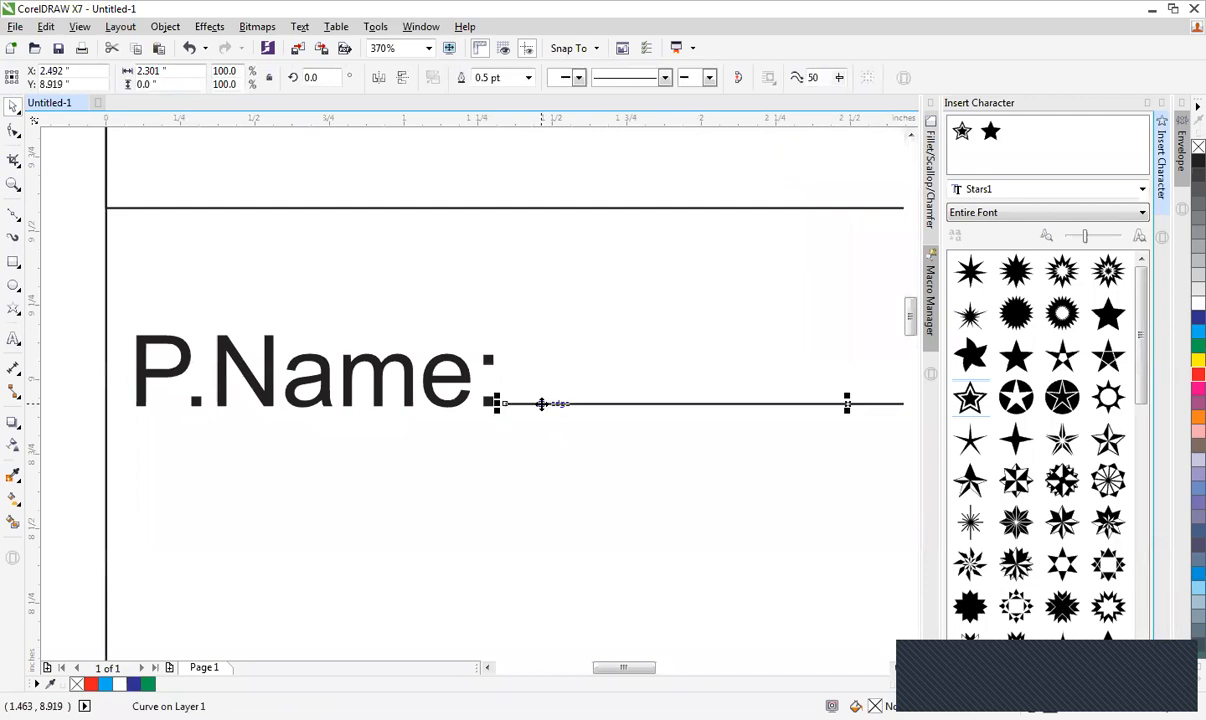
{"action": "key", "text": "Escape"}
Set the font size of the "P.Name:" label to 8 pt.
{"action": "scroll", "coordinate": [589, 410], "scroll_direction": "down", "scroll_amount": 4}
{"action": "key", "text": "F2"}
{"action": "left_click_drag", "start_coordinate": [371, 347], "coordinate": [699, 462]}
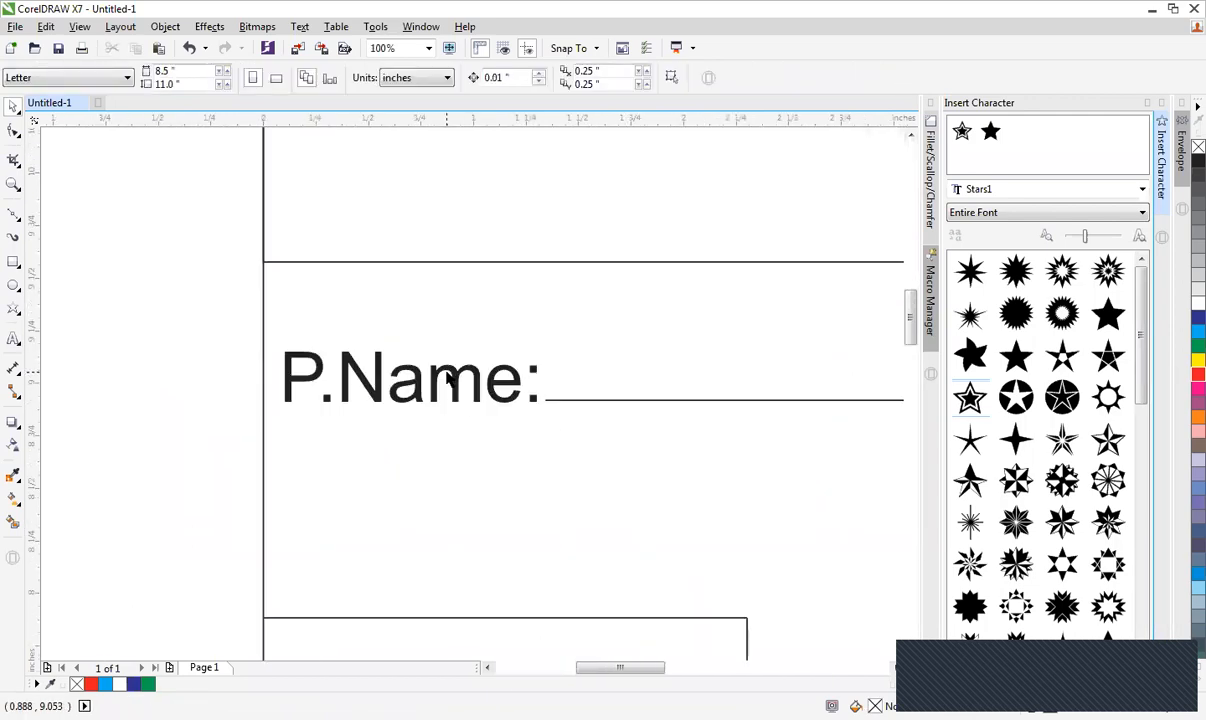
{"action": "left_click", "coordinate": [509, 393]}
{"action": "left_click", "coordinate": [580, 77]}
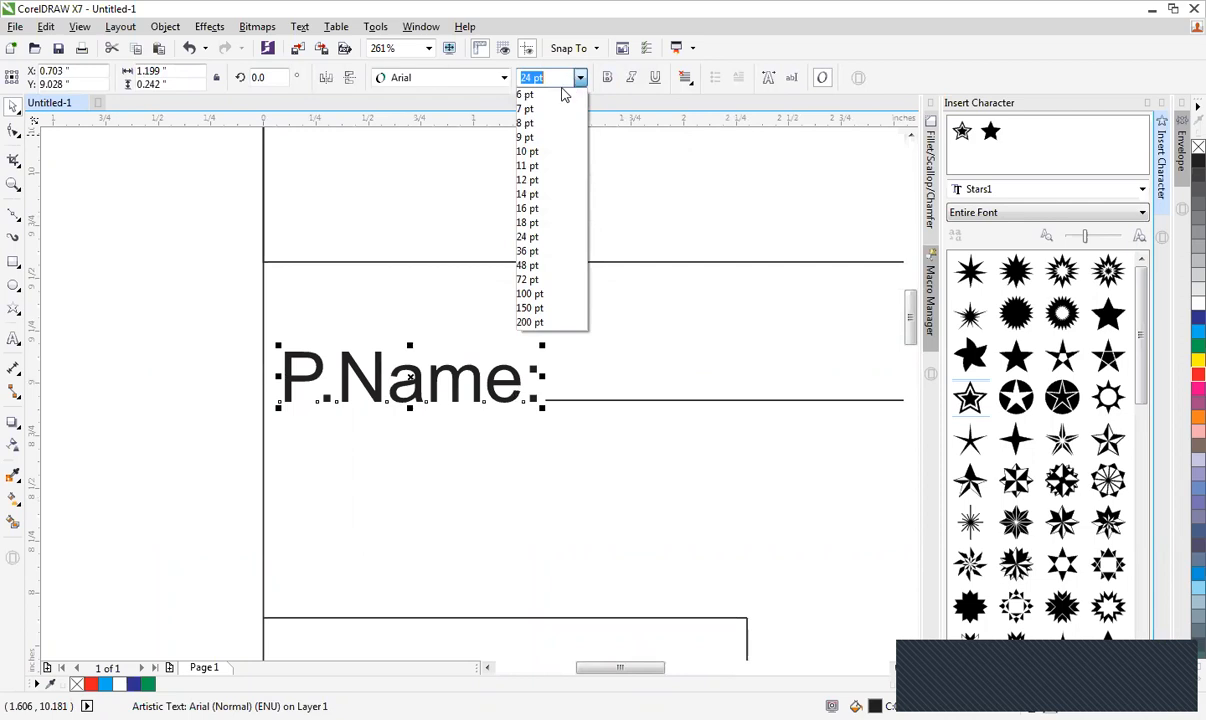
{"action": "left_click", "coordinate": [549, 127]}
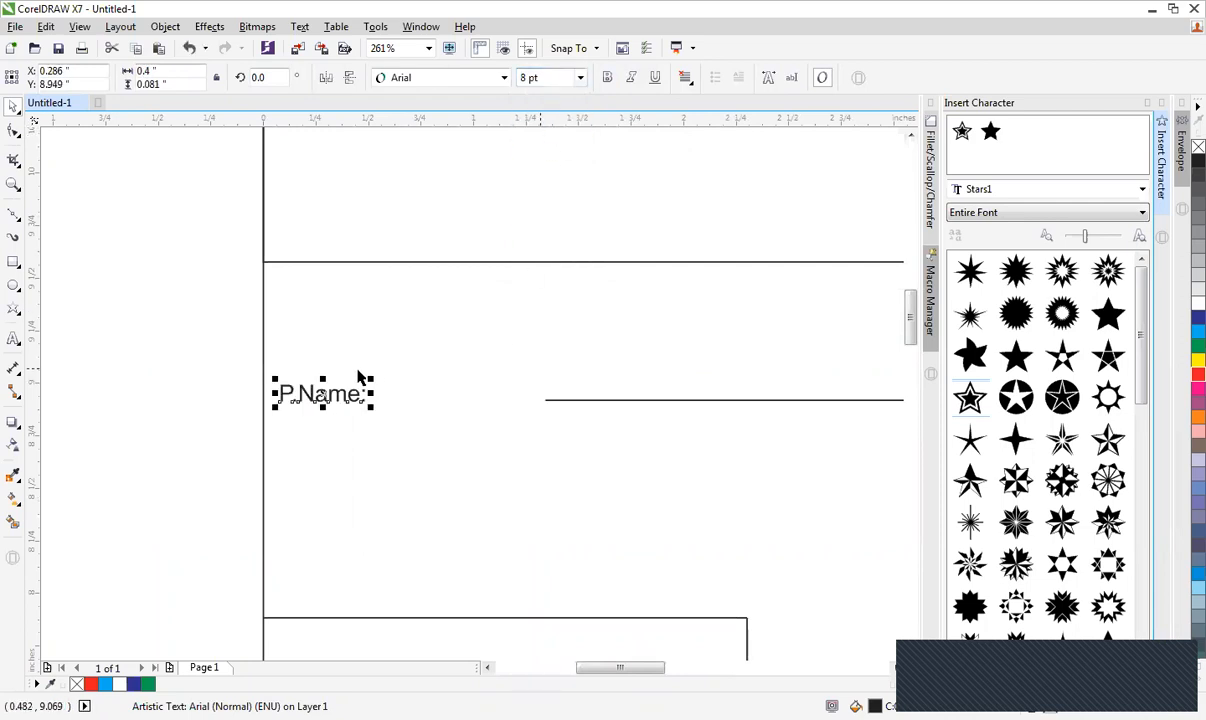
Move the "P.Name:" label up close beneath the header and place its line directly after it.
{"action": "left_click_drag", "start_coordinate": [322, 395], "coordinate": [322, 313]}
{"action": "left_click_drag", "start_coordinate": [546, 400], "coordinate": [379, 318]}
{"action": "scroll", "coordinate": [497, 312], "scroll_direction": "down", "scroll_amount": 1}
{"action": "key", "text": "F4"}
{"action": "key", "text": "F2"}
{"action": "left_click_drag", "start_coordinate": [231, 180], "coordinate": [754, 348]}
{"action": "left_click", "coordinate": [379, 341]}
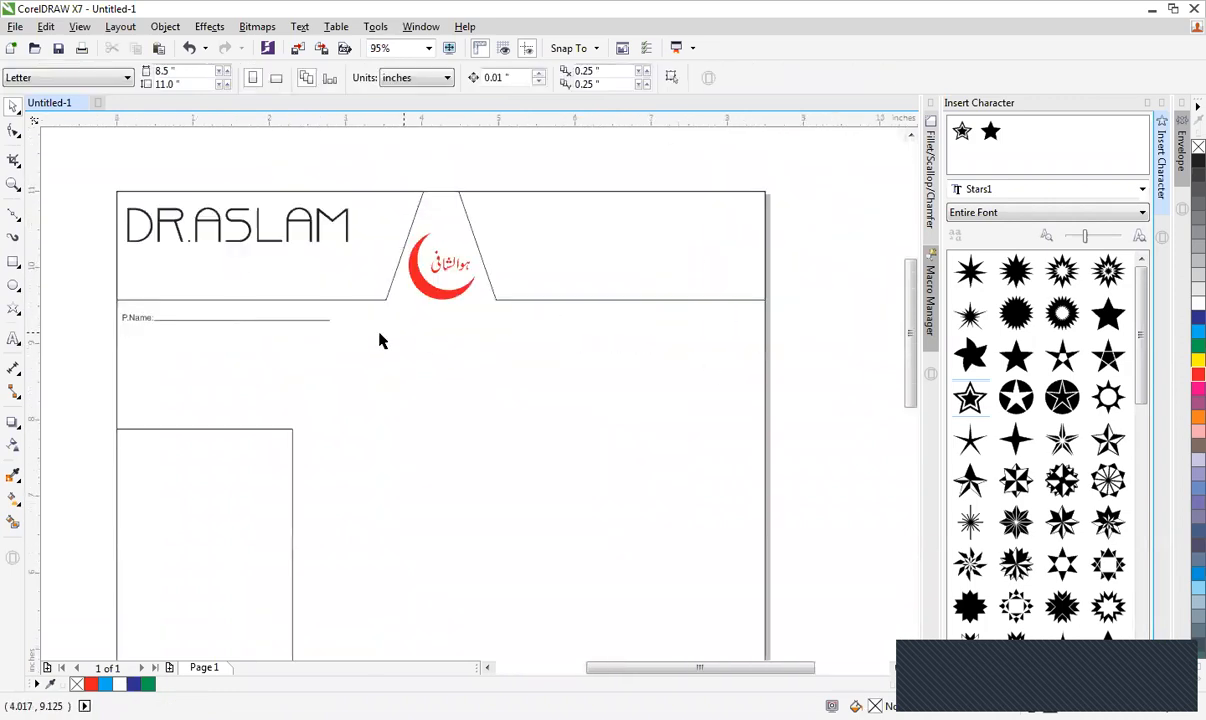
Lengthen the P.Name line to near the lower corner of the right header shape and copy the label just past its end.
{"action": "left_click", "coordinate": [324, 320]}
{"action": "left_click_drag", "start_coordinate": [336, 320], "coordinate": [497, 350]}
{"action": "left_click", "coordinate": [143, 342]}
{"action": "left_click_drag", "start_coordinate": [92, 302], "coordinate": [234, 355]}
{"action": "left_click_drag", "start_coordinate": [138, 318], "coordinate": [510, 341]}
{"action": "right_click", "coordinate": [510, 341]}
Replace the text of the copied label at the line's end with "Sex:".
{"action": "key", "text": "F8"}
{"action": "key", "text": "F2"}
{"action": "left_click_drag", "start_coordinate": [455, 278], "coordinate": [616, 372]}
{"action": "key", "text": "BackSpace"}
{"action": "key", "text": "BackSpace"}
{"action": "key", "text": "BackSpace"}
{"action": "key", "text": "BackSpace"}
{"action": "key", "text": "BackSpace"}
{"action": "key", "text": "BackSpace"}
{"action": "key", "text": "BackSpace"}
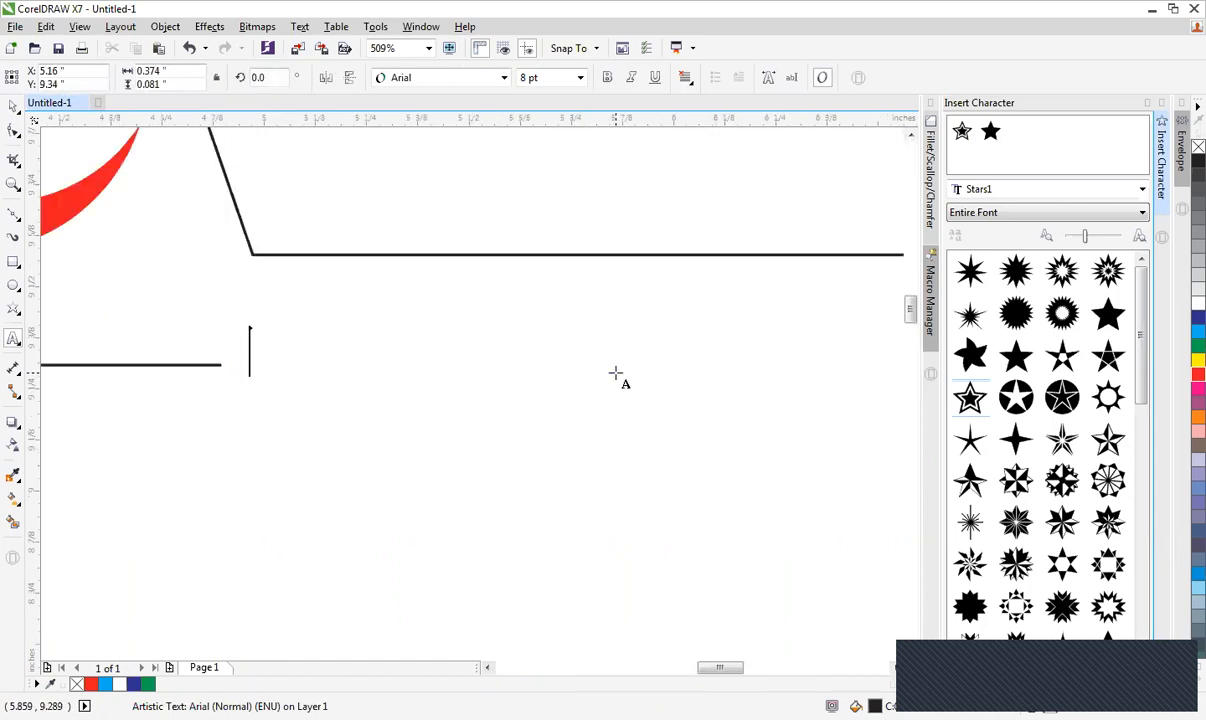
{"action": "type", "text": "Sex:"}
{"action": "key", "text": "ctrl+space"}
{"action": "scroll", "coordinate": [616, 373], "scroll_direction": "down", "scroll_amount": 3}
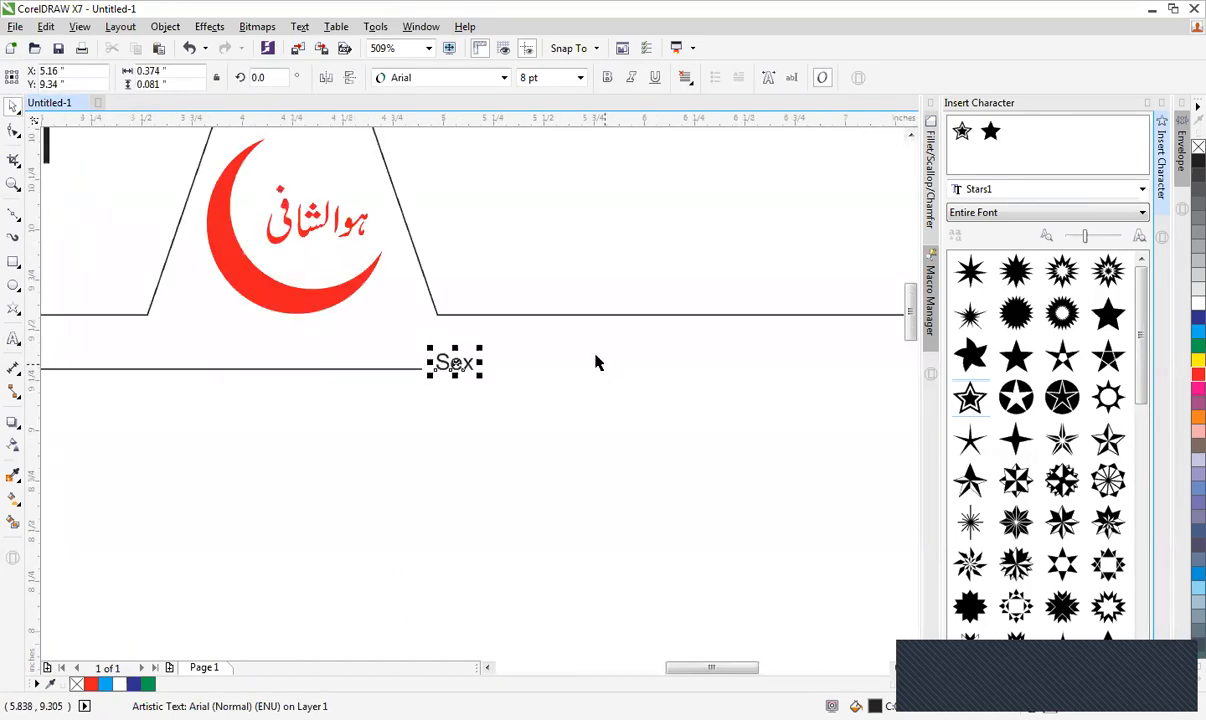
Copy the P.Name line to just after the Sex label and shorten the copy to about 0.65 inch.
{"action": "key", "text": "F2"}
{"action": "left_click_drag", "start_coordinate": [231, 299], "coordinate": [768, 463]}
{"action": "left_click", "coordinate": [768, 463]}
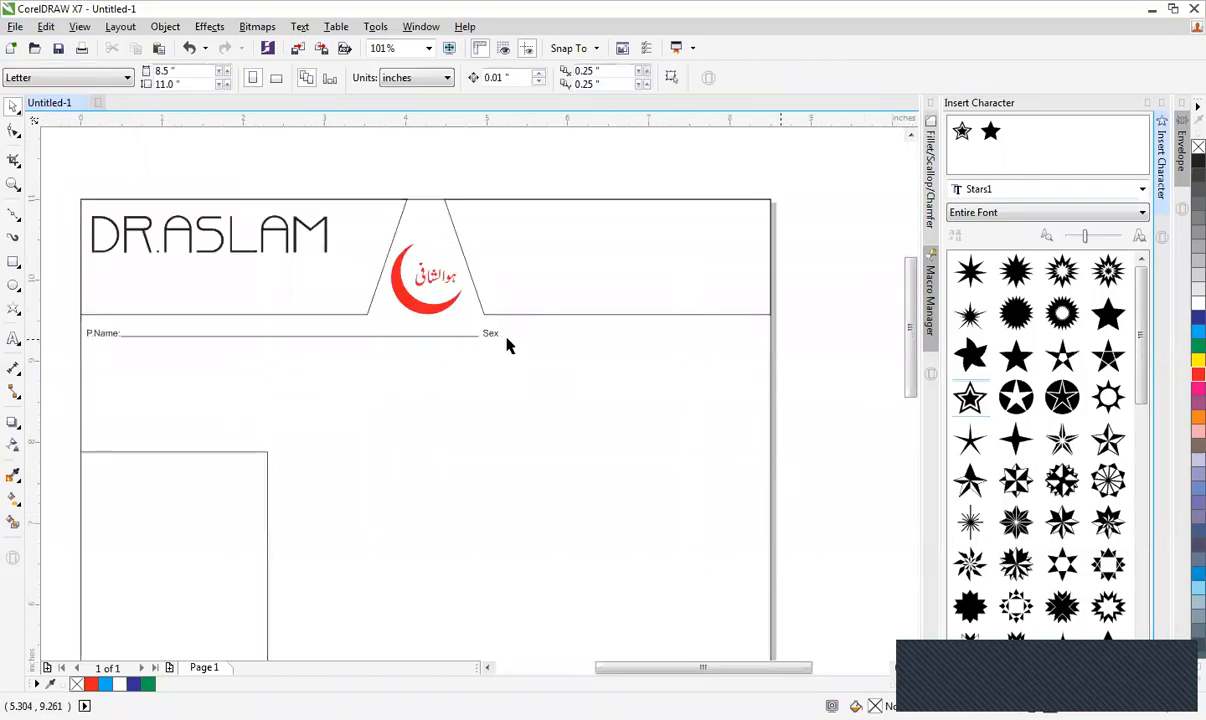
{"action": "left_click", "coordinate": [490, 336]}
{"action": "left_click", "coordinate": [440, 336]}
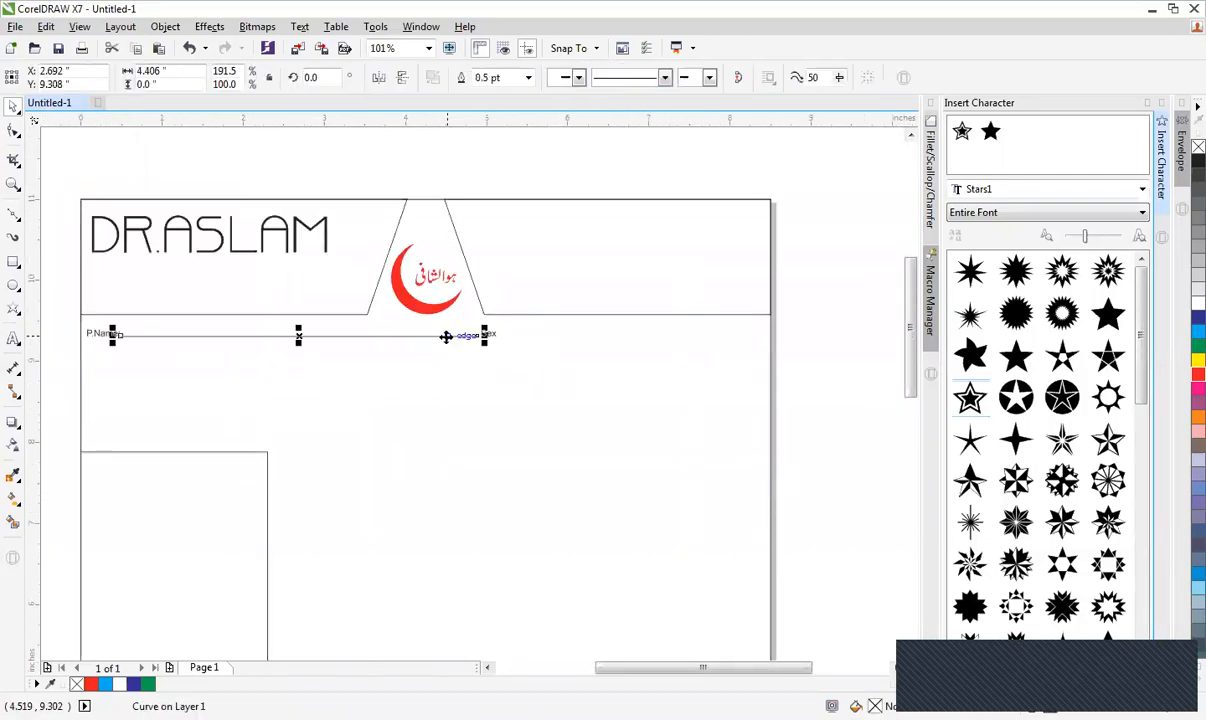
{"action": "left_click_drag", "start_coordinate": [312, 343], "coordinate": [679, 364]}
{"action": "right_click", "coordinate": [679, 364]}
{"action": "left_click_drag", "start_coordinate": [857, 335], "coordinate": [559, 374]}
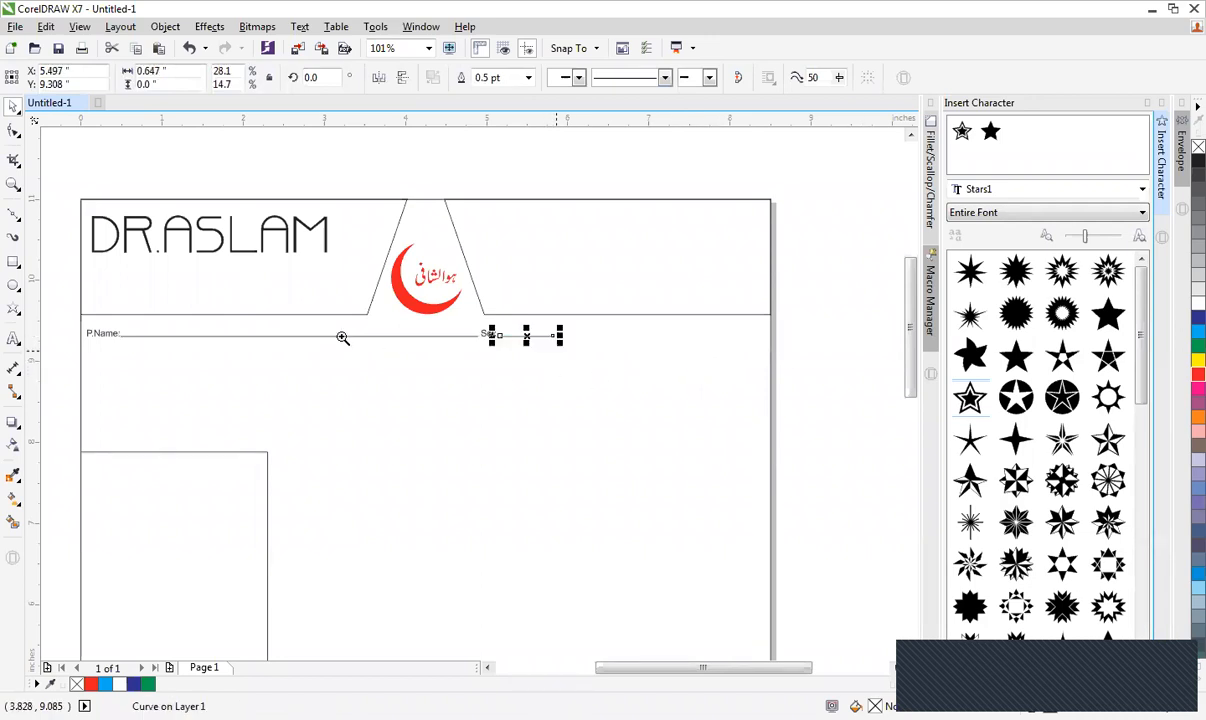
Move the Sex label back beside the end of the P.Name line, clear of its own short line.
{"action": "left_click_drag", "start_coordinate": [326, 274], "coordinate": [766, 423]}
{"action": "left_click", "coordinate": [423, 405]}
{"action": "left_click_drag", "start_coordinate": [362, 373], "coordinate": [384, 373]}
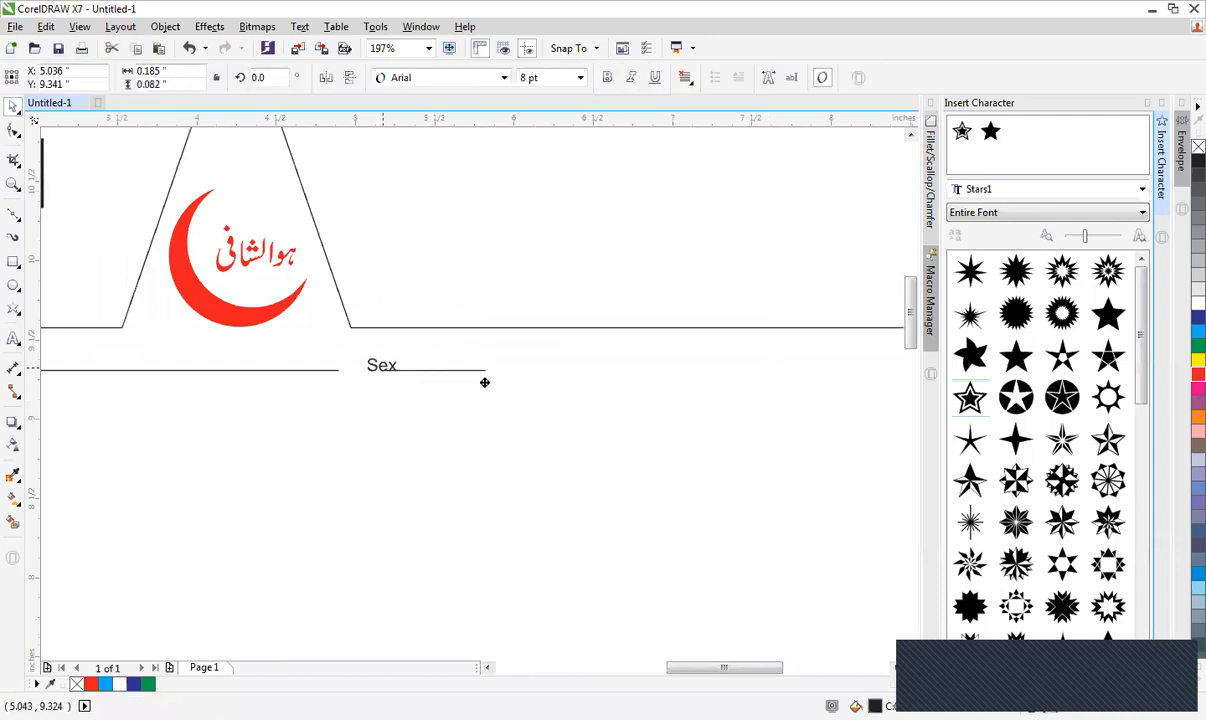
Copy the Sex label to just past the end of its line and change the copy's text to "Age".
{"action": "left_click_drag", "start_coordinate": [505, 382], "coordinate": [506, 382]}
{"action": "right_click", "coordinate": [506, 382]}
{"action": "key", "text": "F8"}
{"action": "key", "text": "BackSpace"}
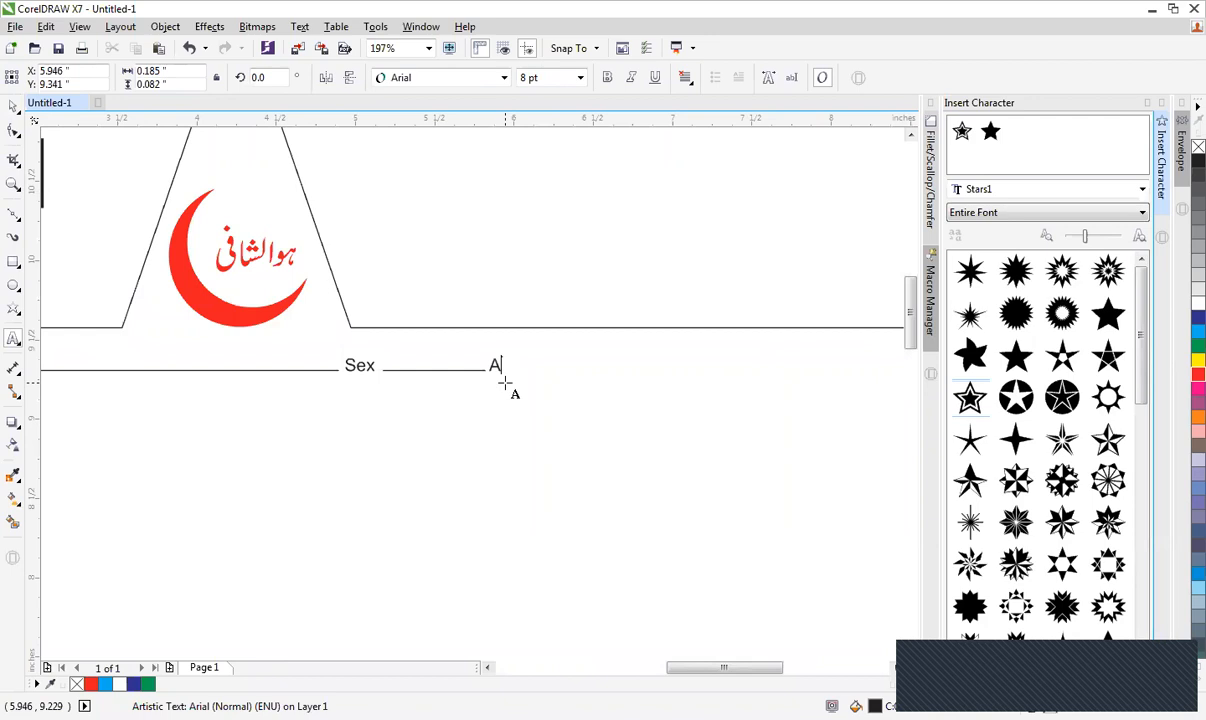
{"action": "type", "text": "Age"}
{"action": "left_click", "coordinate": [845, 258]}
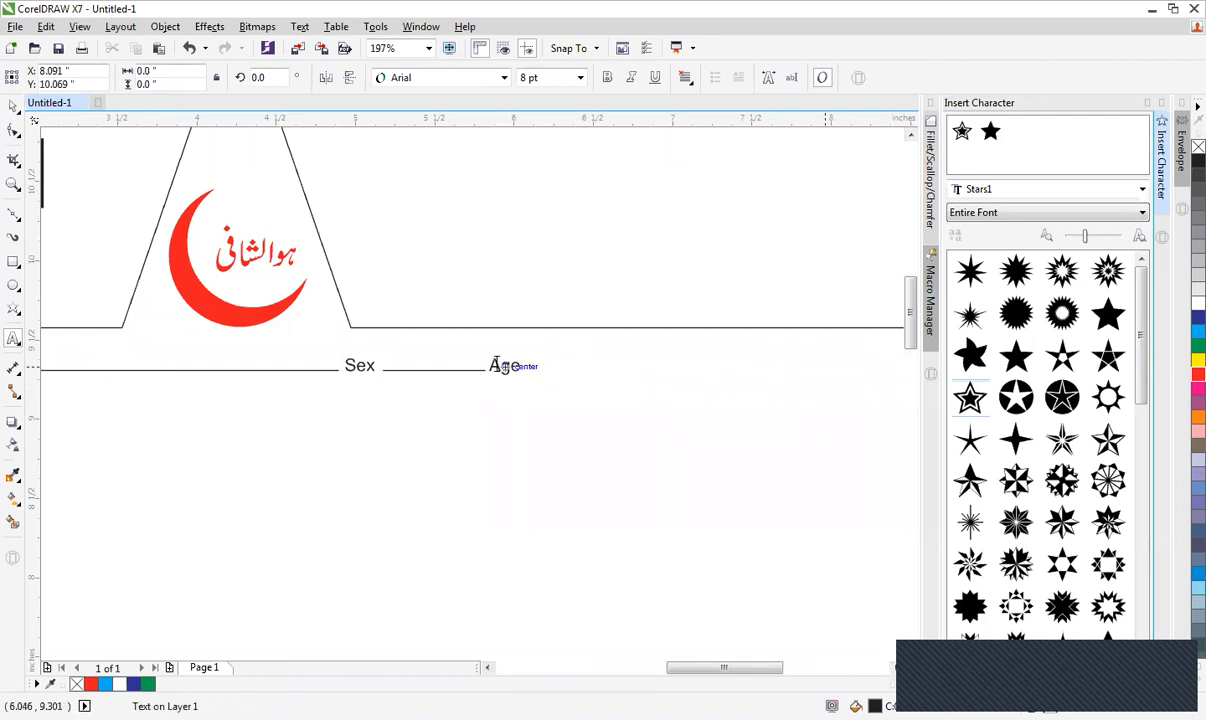
Copy the short Sex line to just after the Age label and lengthen it to about 2.3 inches, near the page's right edge.
{"action": "key", "text": "ctrl+space"}
{"action": "left_click", "coordinate": [430, 370]}
{"action": "left_click_drag", "start_coordinate": [430, 370], "coordinate": [733, 362]}
{"action": "scroll", "coordinate": [577, 366], "scroll_direction": "down", "scroll_amount": 3}
{"action": "left_click", "coordinate": [789, 328]}
{"action": "scroll", "coordinate": [770, 330], "scroll_direction": "down", "scroll_amount": 2}
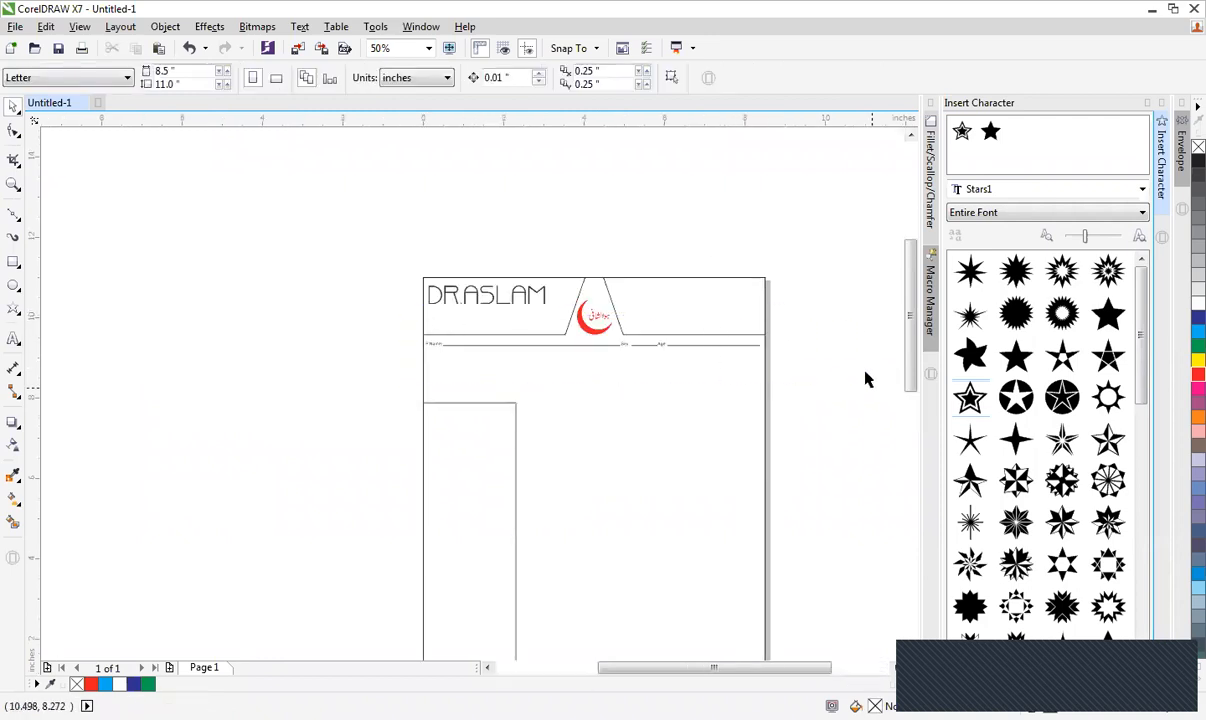
{"action": "scroll", "coordinate": [840, 380], "scroll_direction": "up", "scroll_amount": 2}
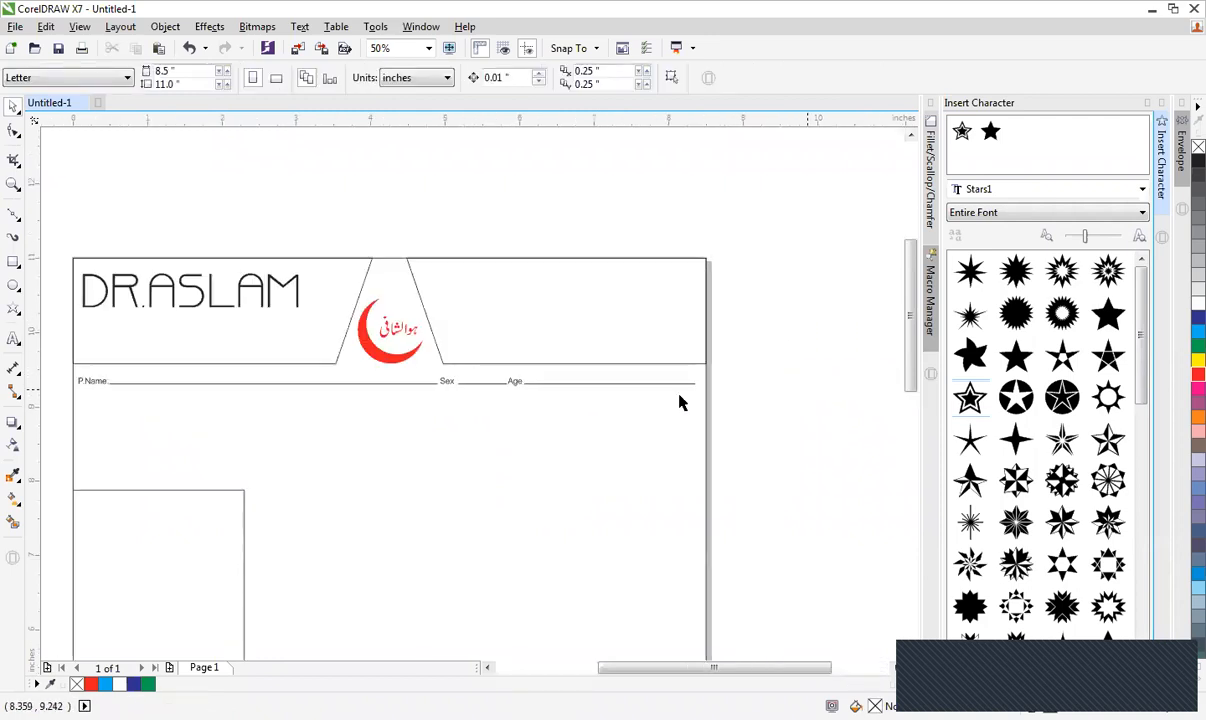
Shorten the Age line from its left end to about 1.19 inches and move the Age label to its new start.
{"action": "left_click", "coordinate": [611, 384]}
{"action": "key", "text": "F2"}
{"action": "left_click_drag", "start_coordinate": [423, 324], "coordinate": [835, 449]}
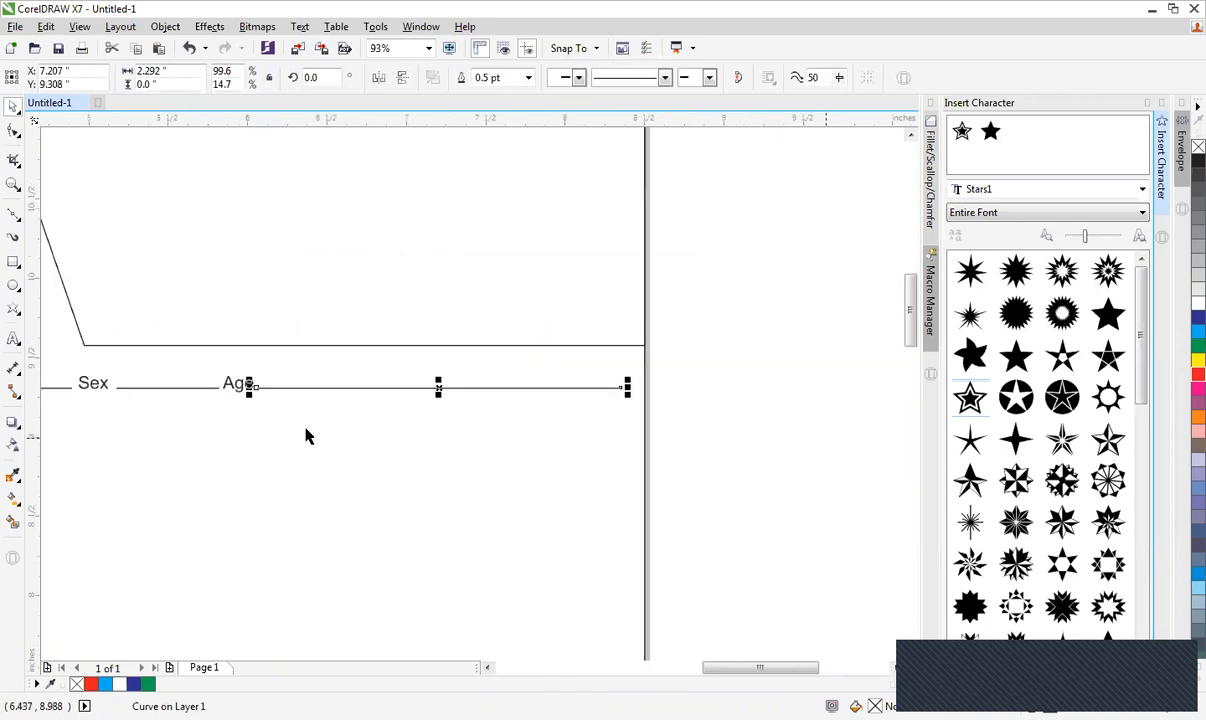
{"action": "left_click_drag", "start_coordinate": [252, 387], "coordinate": [425, 420]}
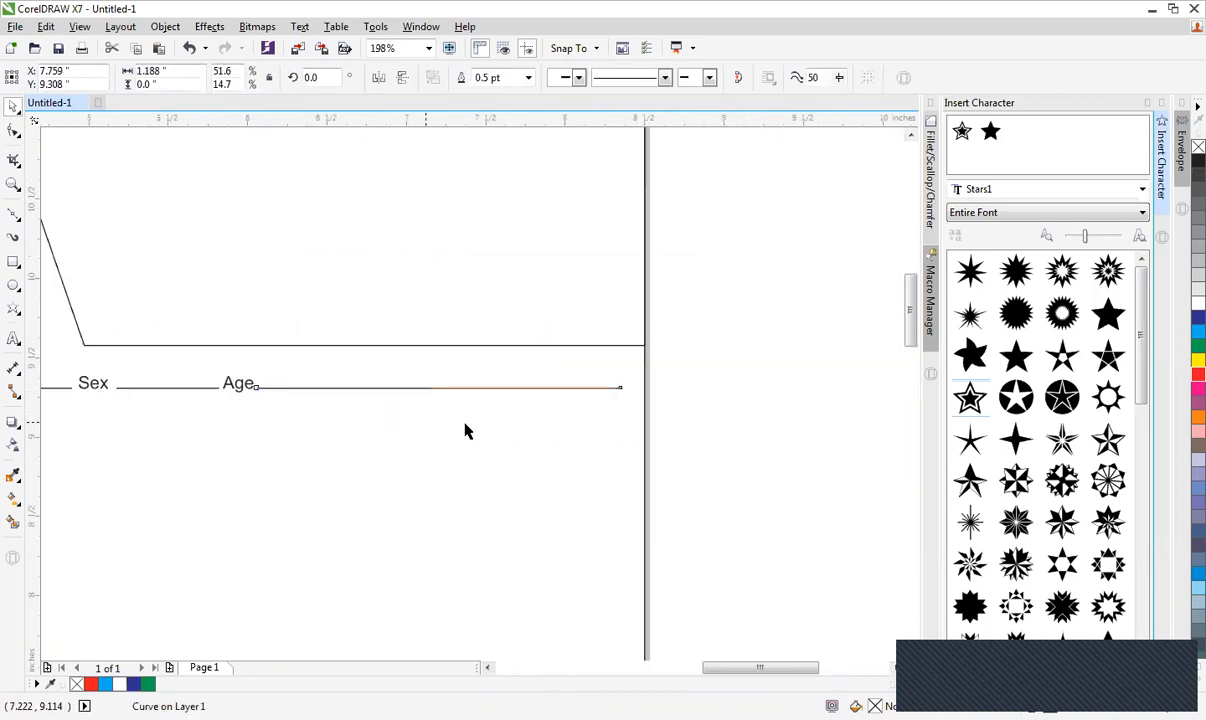
{"action": "left_click_drag", "start_coordinate": [242, 392], "coordinate": [415, 393]}
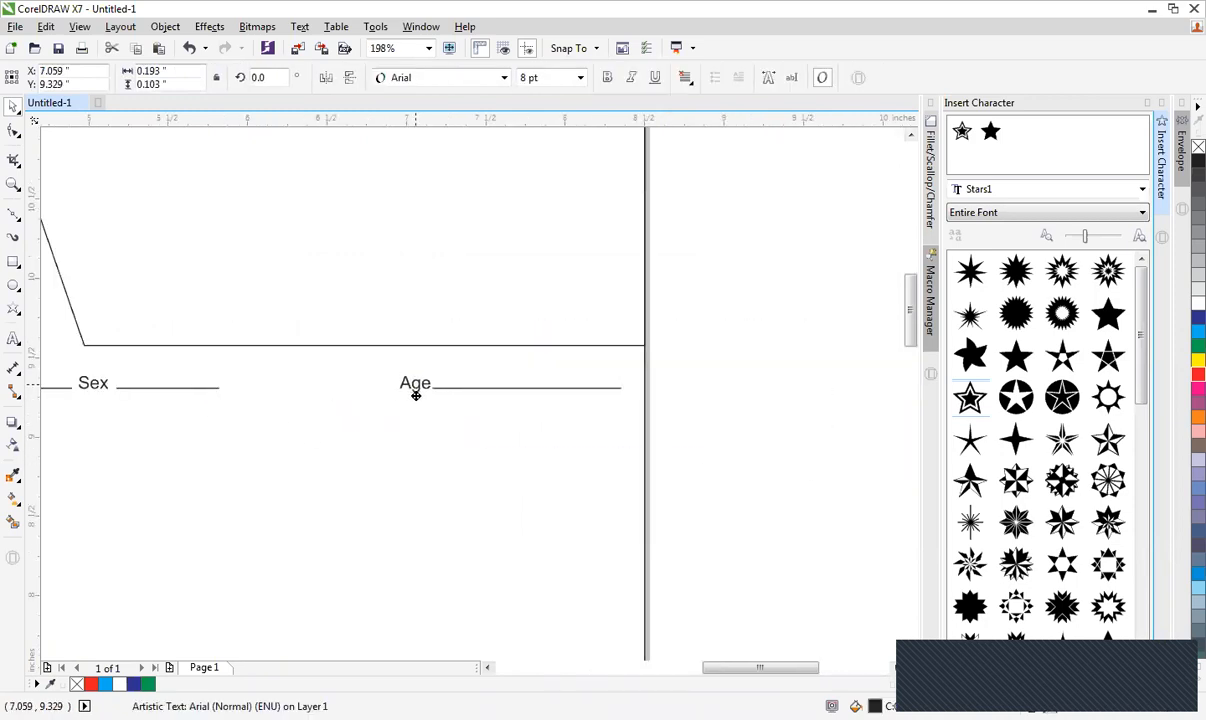
Move the Sex label and its line up to the Age label, and extend the P.Name line towards the Sex label.
{"action": "left_click_drag", "start_coordinate": [78, 433], "coordinate": [226, 362]}
{"action": "left_click_drag", "start_coordinate": [151, 382], "coordinate": [325, 386]}
{"action": "scroll", "coordinate": [324, 387], "scroll_direction": "down", "scroll_amount": 2}
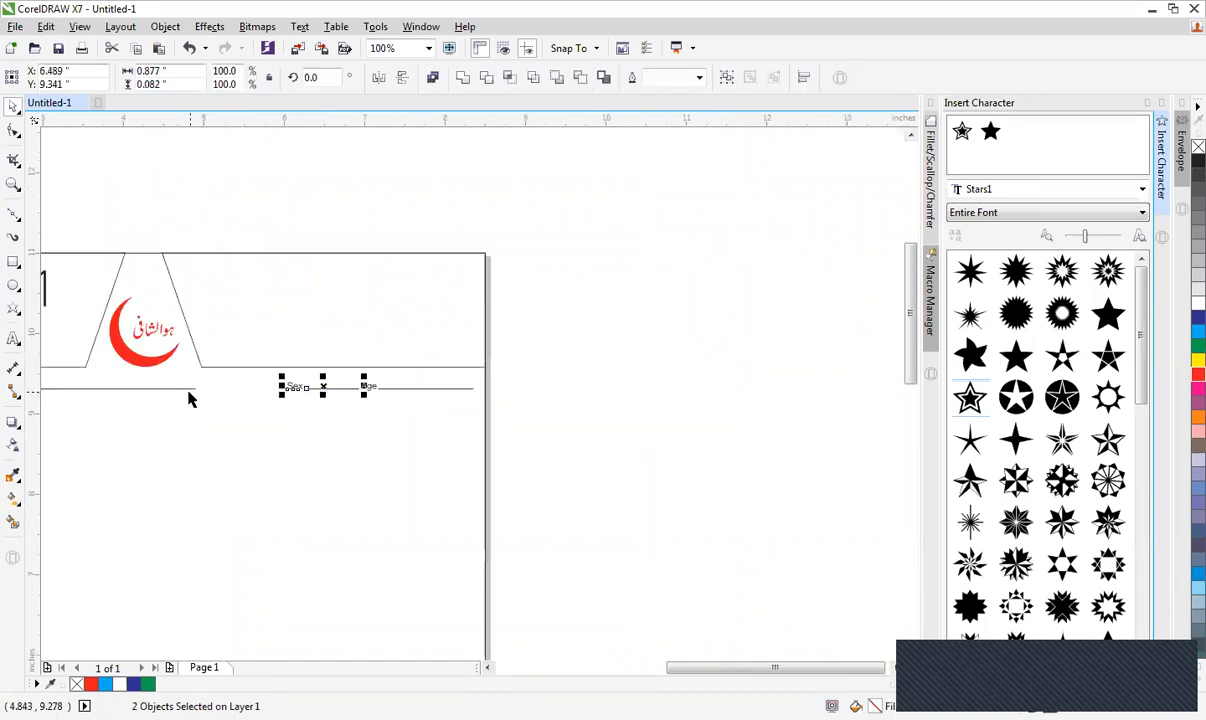
{"action": "left_click", "coordinate": [188, 394]}
{"action": "left_click_drag", "start_coordinate": [196, 388], "coordinate": [277, 405]}
{"action": "scroll", "coordinate": [277, 405], "scroll_direction": "down", "scroll_amount": 2}
Move all the patient-detail labels and lines about 0.17 inch down, away from the header.
{"action": "key", "text": "F2"}
{"action": "left_click_drag", "start_coordinate": [223, 156], "coordinate": [748, 334]}
{"action": "left_click_drag", "start_coordinate": [84, 377], "coordinate": [735, 339]}
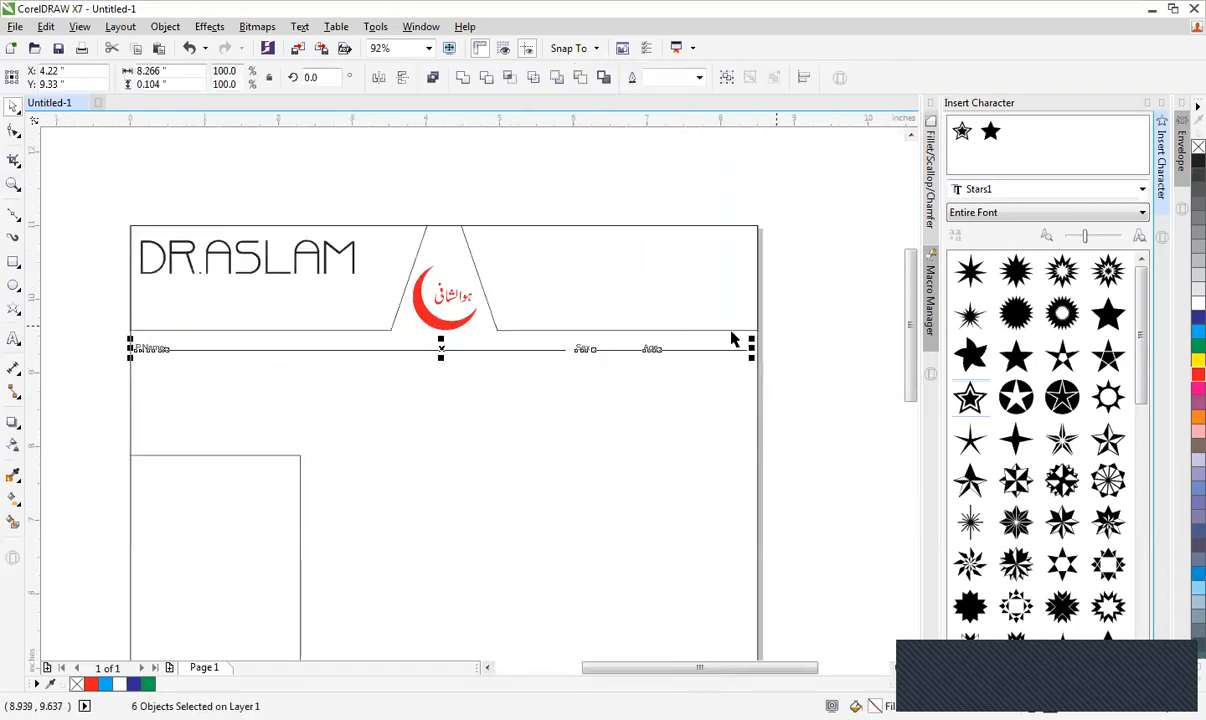
{"action": "left_click_drag", "start_coordinate": [441, 349], "coordinate": [440, 362]}
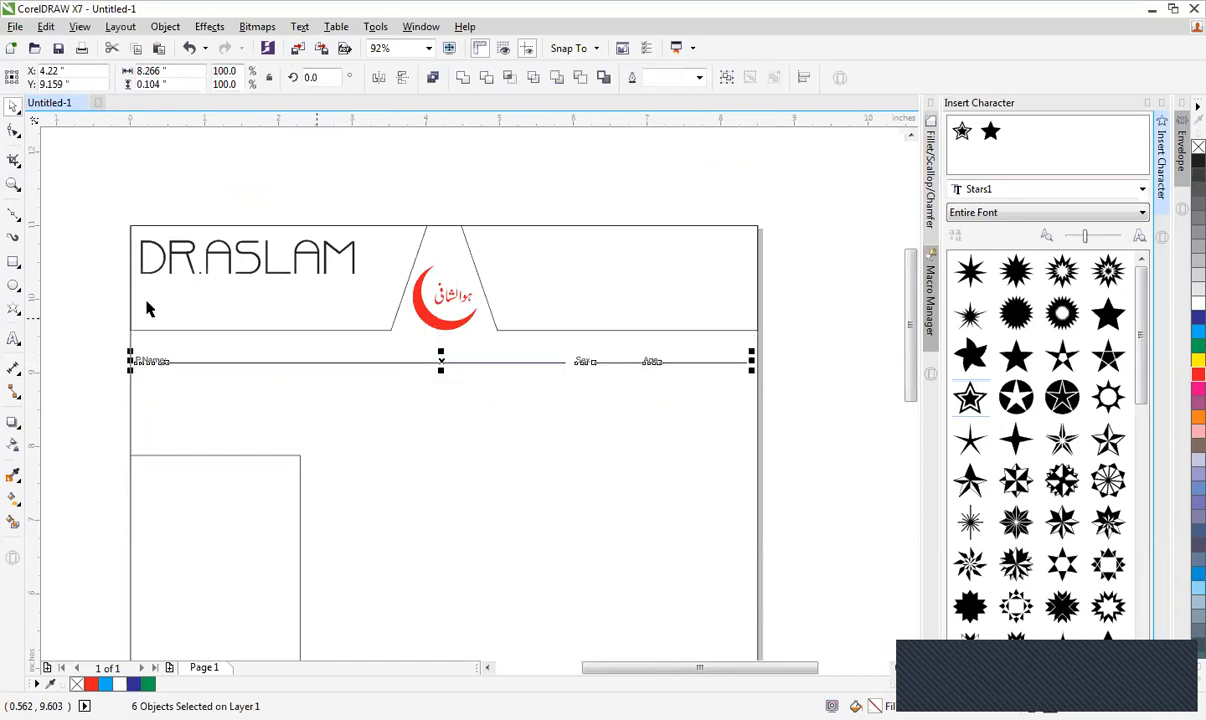
{"action": "scroll", "coordinate": [253, 328], "scroll_direction": "down", "scroll_amount": 2}
{"action": "scroll", "coordinate": [280, 305], "scroll_direction": "up", "scroll_amount": 1}
{"action": "left_click", "coordinate": [242, 331]}
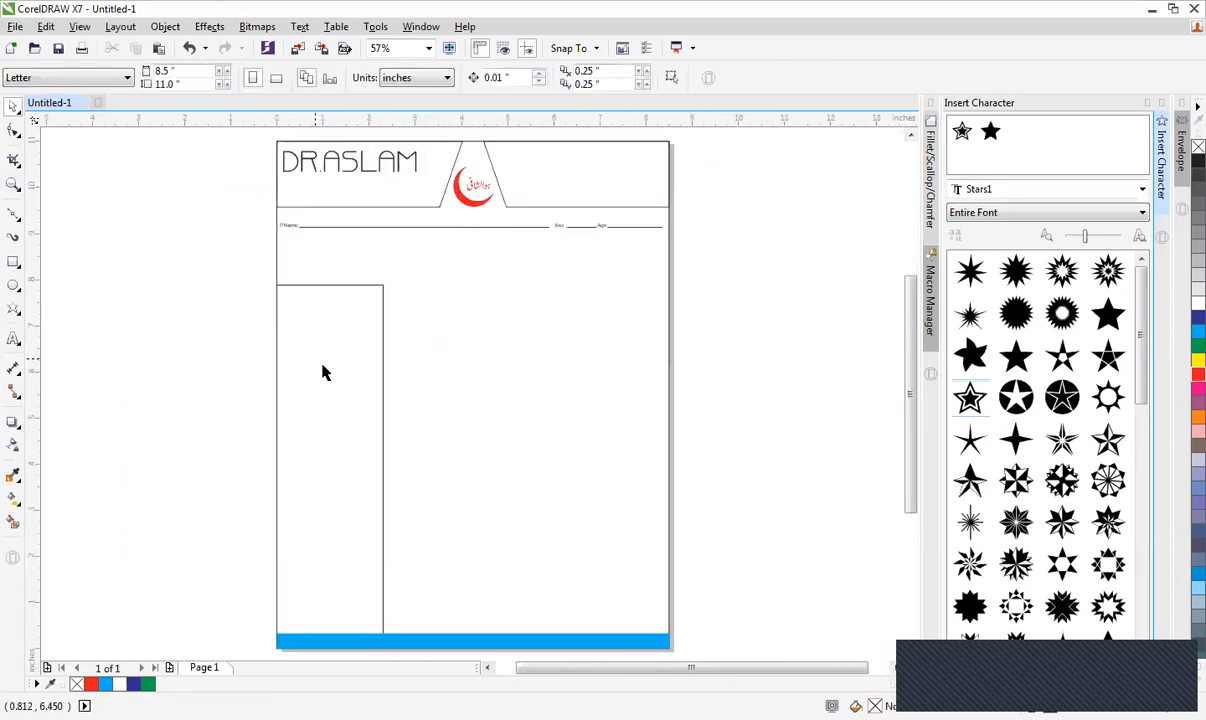
Increase the height of the cyan footer bar to about 0.55 inch.
{"action": "left_click", "coordinate": [397, 636]}
{"action": "left_click_drag", "start_coordinate": [471, 627], "coordinate": [475, 620]}
{"action": "left_click", "coordinate": [850, 500]}
{"action": "scroll", "coordinate": [785, 500], "scroll_direction": "down", "scroll_amount": 2}
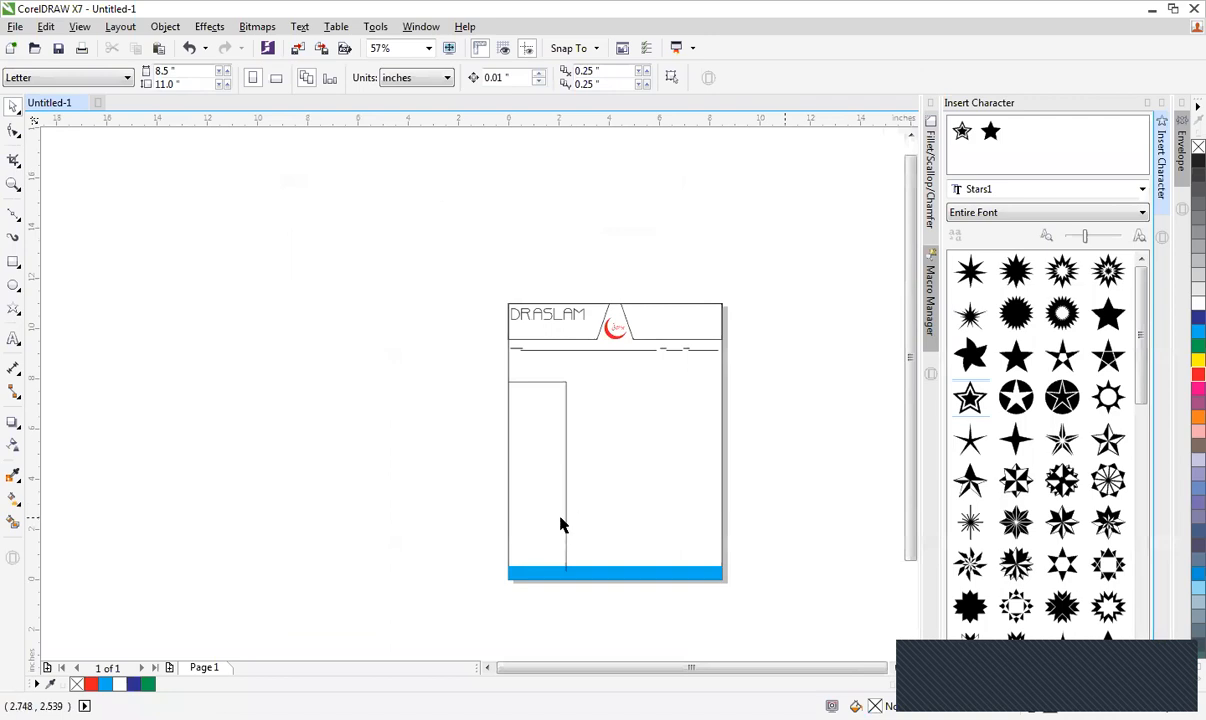
{"action": "left_click", "coordinate": [543, 571]}
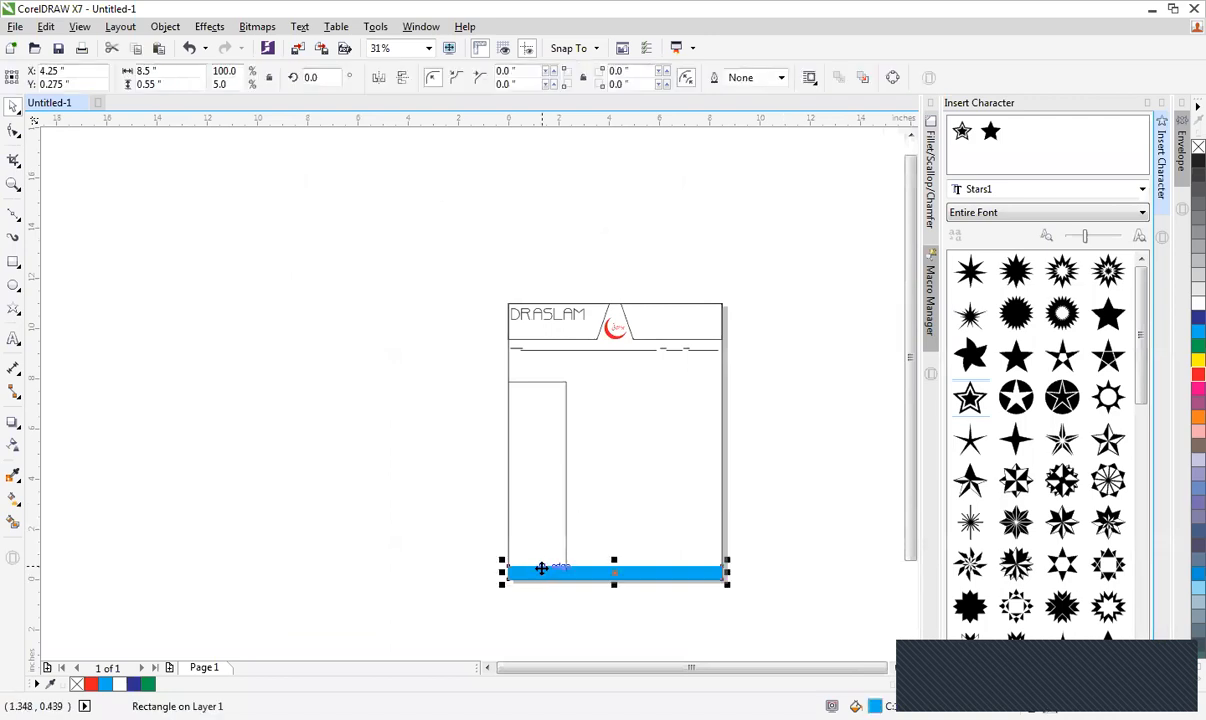
{"action": "scroll", "coordinate": [601, 467], "scroll_direction": "up", "scroll_amount": 2}
Fill the right slanted header shape with black and the left one with red.
{"action": "left_click", "coordinate": [694, 256]}
{"action": "key", "text": "F2"}
{"action": "left_click_drag", "start_coordinate": [215, 180], "coordinate": [781, 345]}
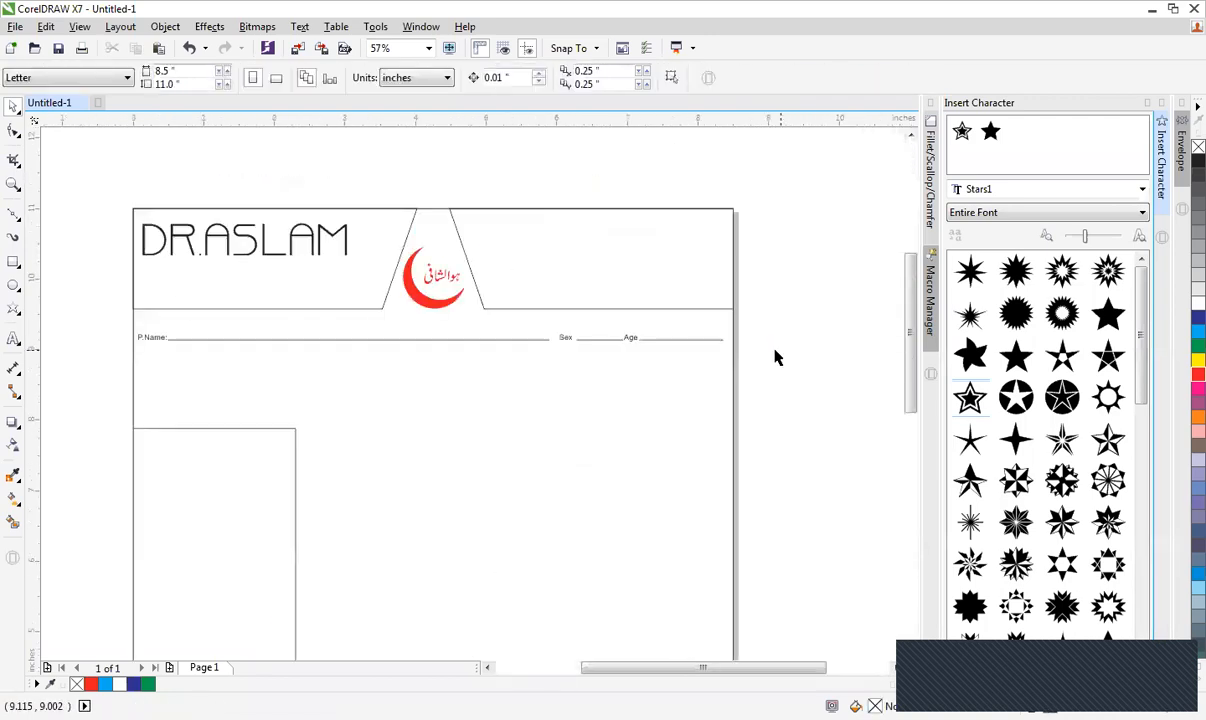
{"action": "left_click", "coordinate": [437, 240]}
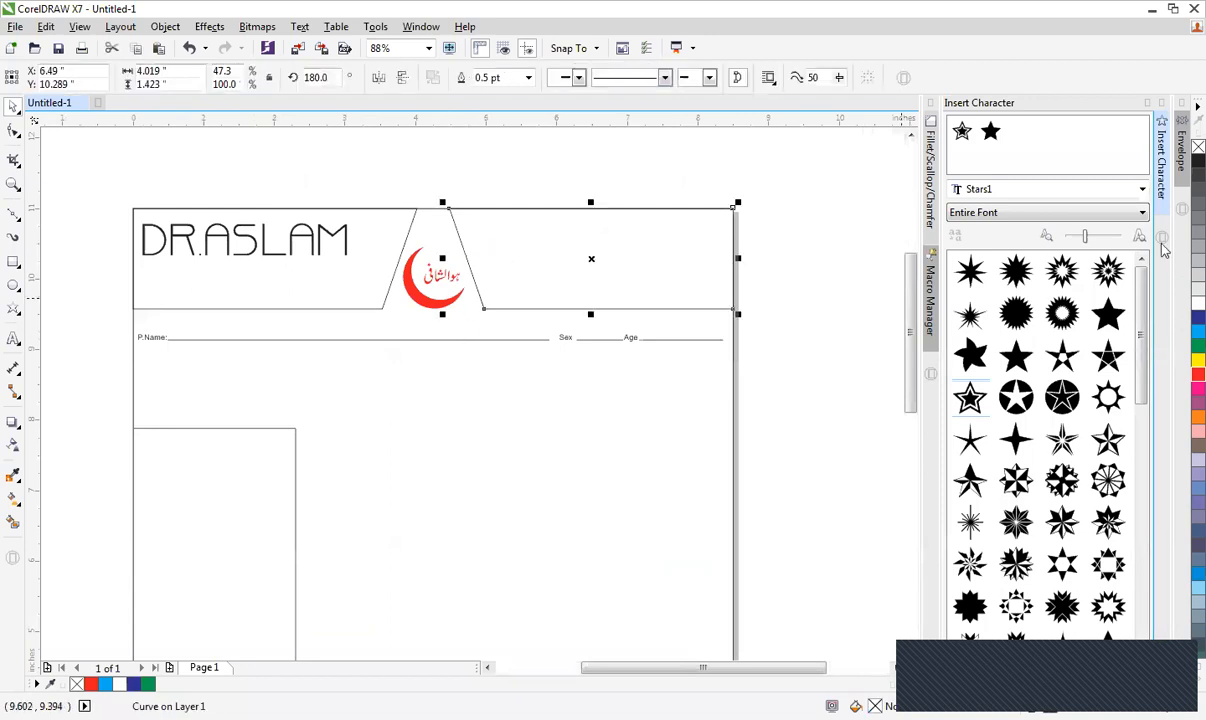
{"action": "left_click", "coordinate": [1197, 160]}
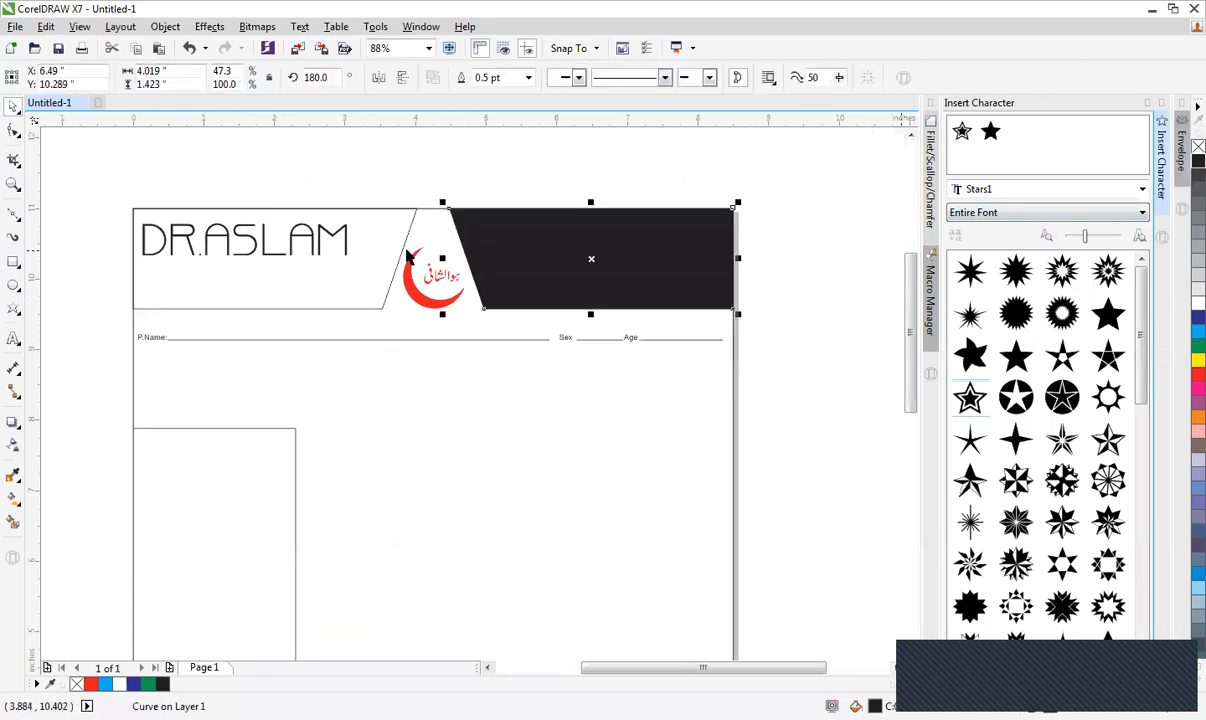
{"action": "left_click", "coordinate": [405, 243]}
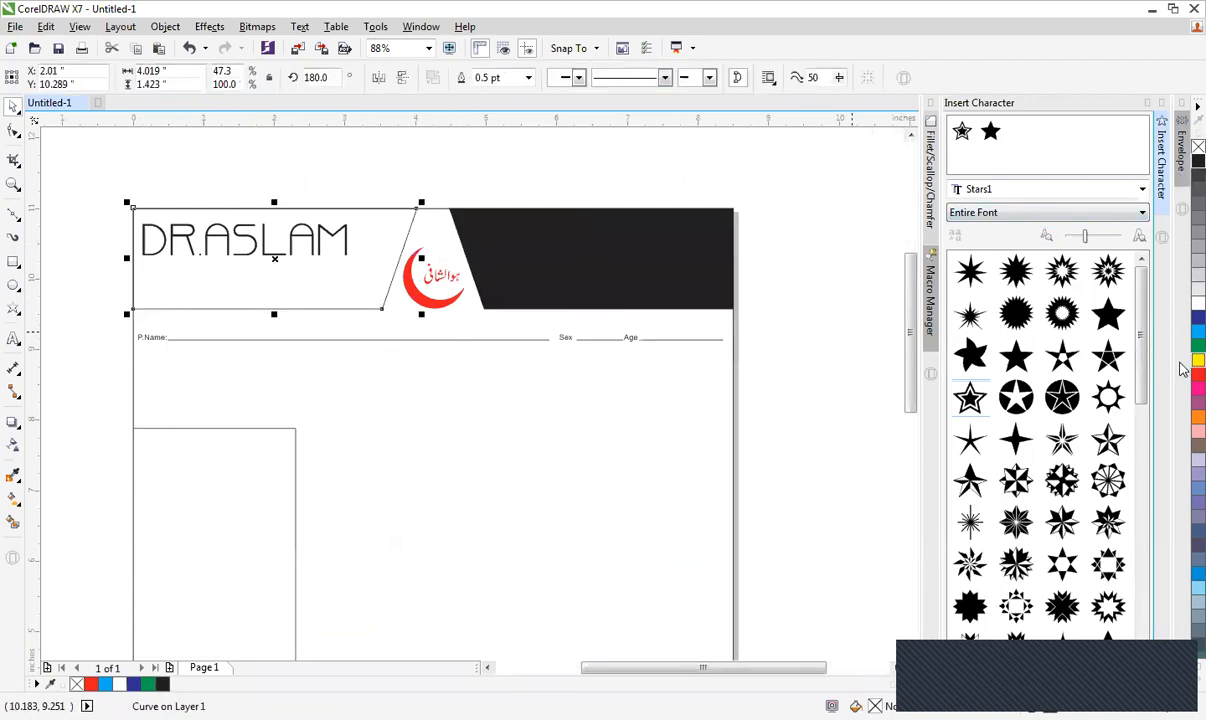
{"action": "left_click", "coordinate": [1196, 373]}
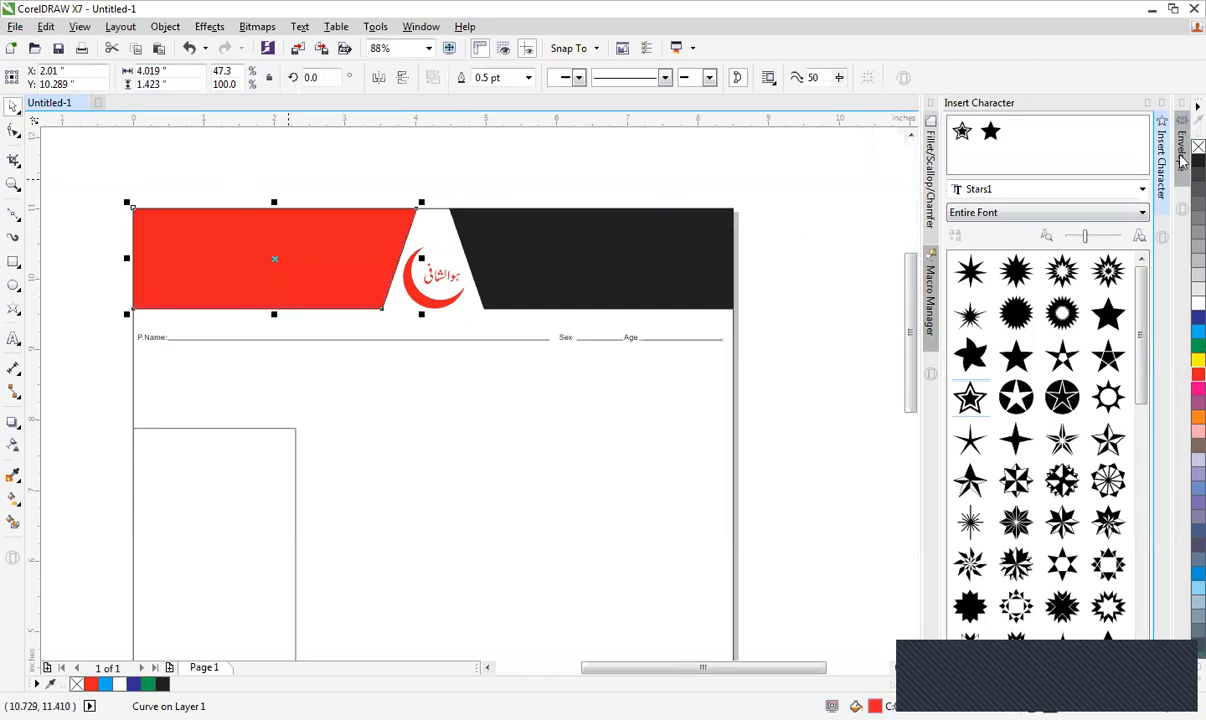
Bring the doctor's name in front of the red header shape and color the text white.
{"action": "left_click", "coordinate": [335, 238]}
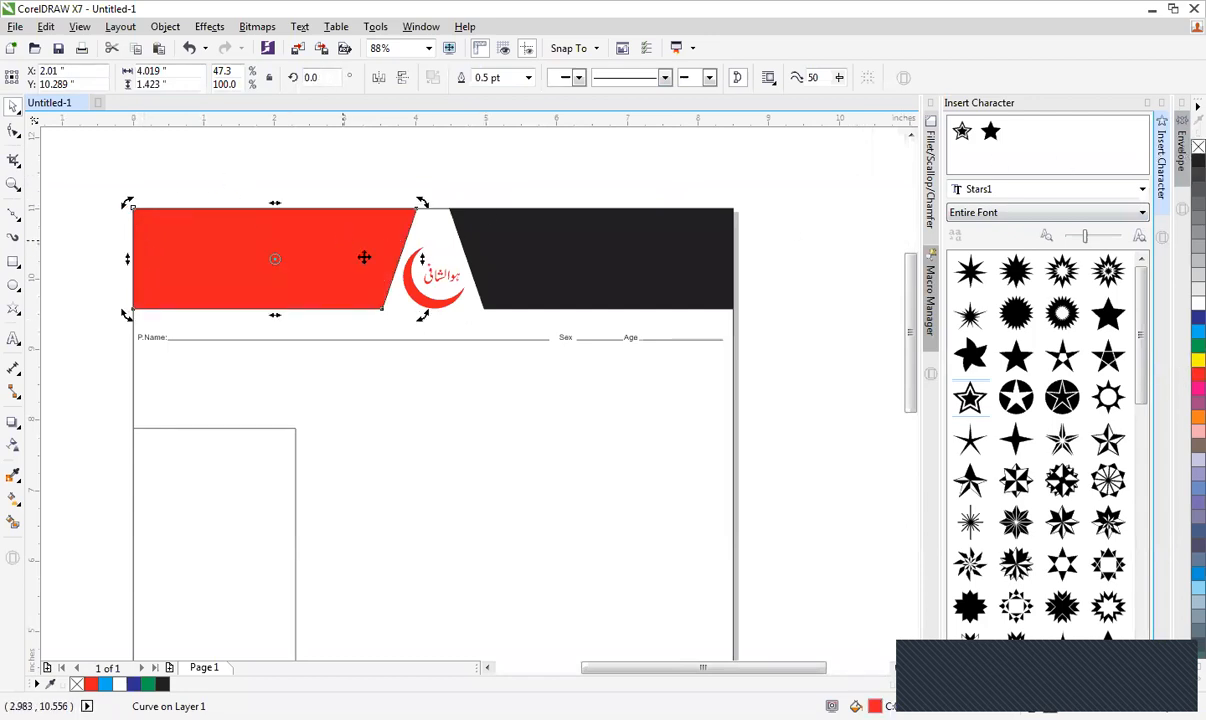
{"action": "left_click", "coordinate": [205, 178]}
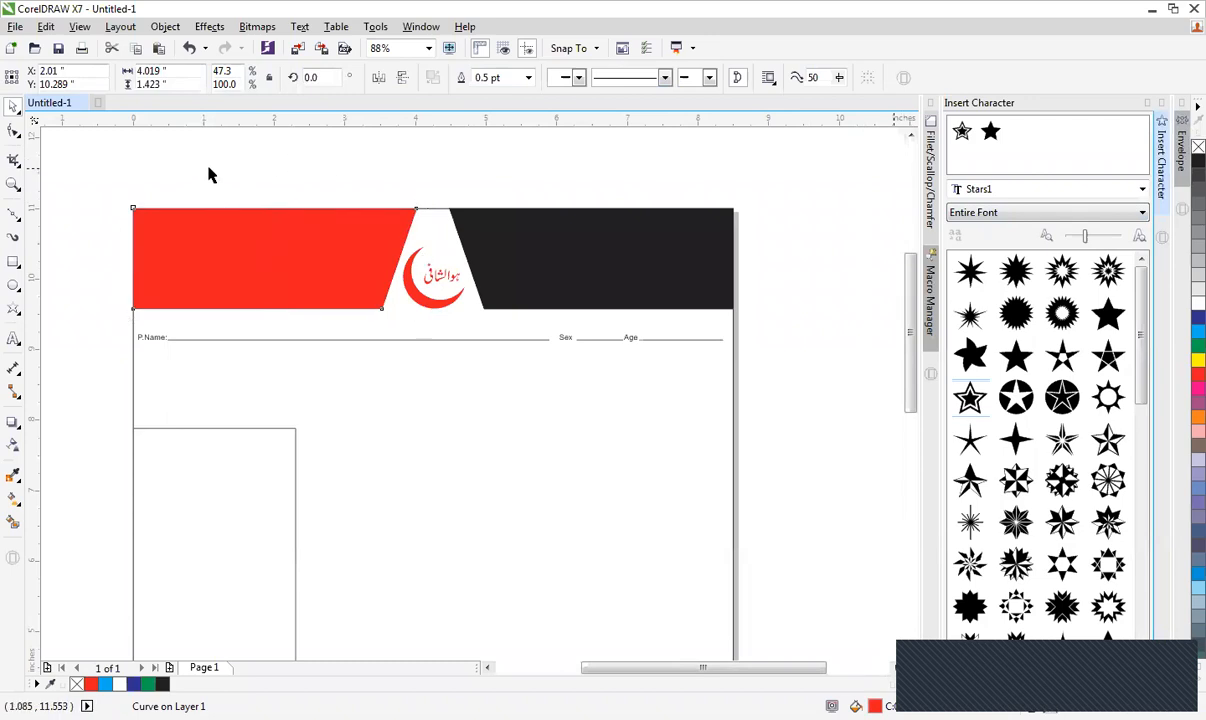
{"action": "left_click_drag", "start_coordinate": [85, 178], "coordinate": [417, 313]}
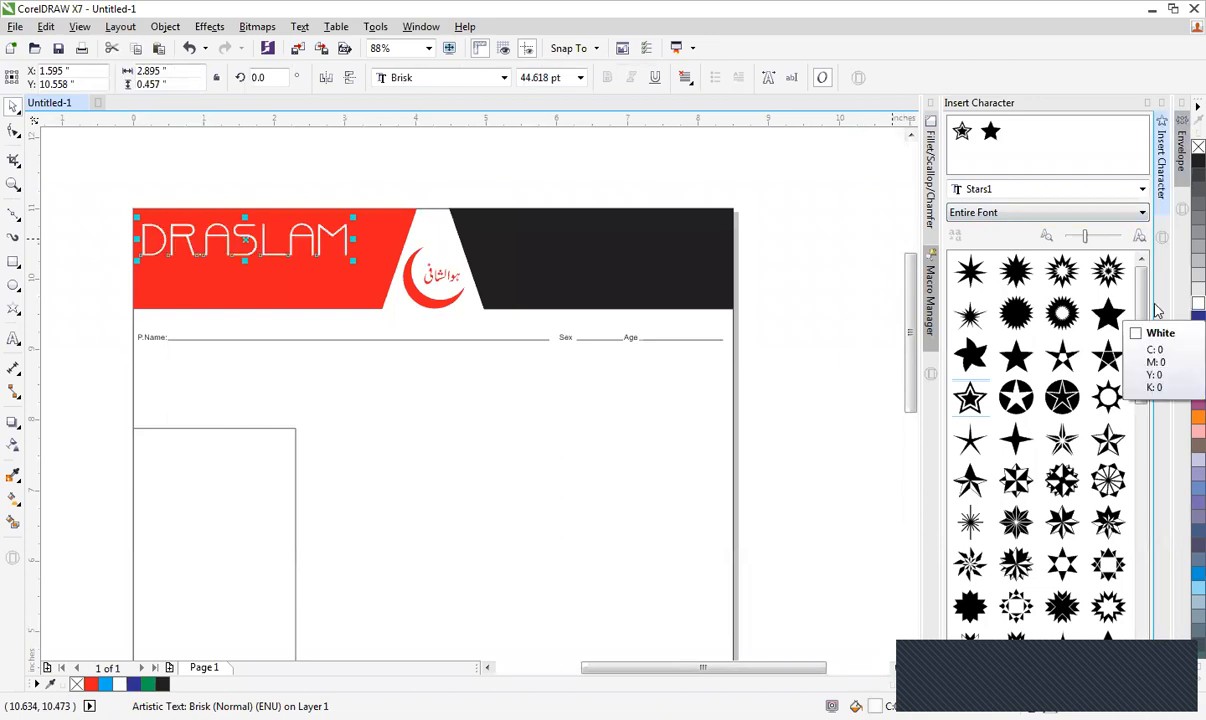
{"action": "scroll", "coordinate": [888, 333], "scroll_direction": "down", "scroll_amount": 2}
{"action": "key", "text": "F4"}
{"action": "key", "text": "F2"}
{"action": "left_click_drag", "start_coordinate": [183, 291], "coordinate": [692, 118]}
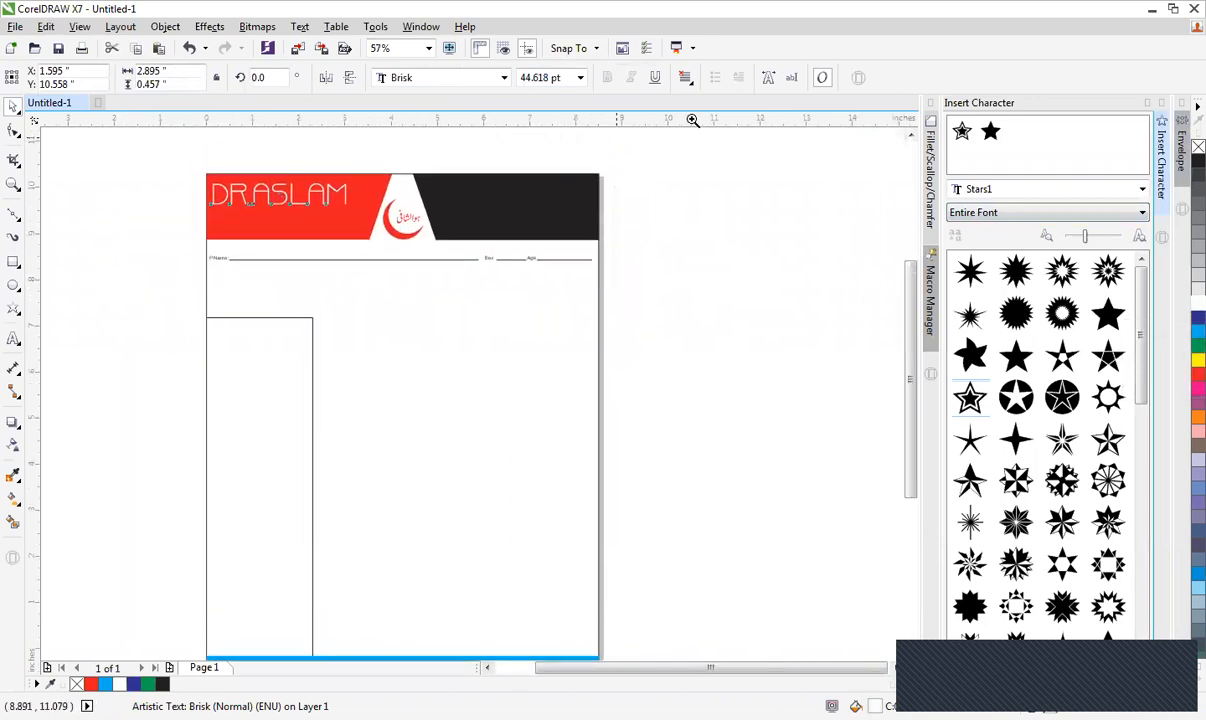
{"action": "left_click", "coordinate": [512, 248]}
{"action": "key", "text": "F2"}
{"action": "left_click_drag", "start_coordinate": [83, 264], "coordinate": [999, 523]}
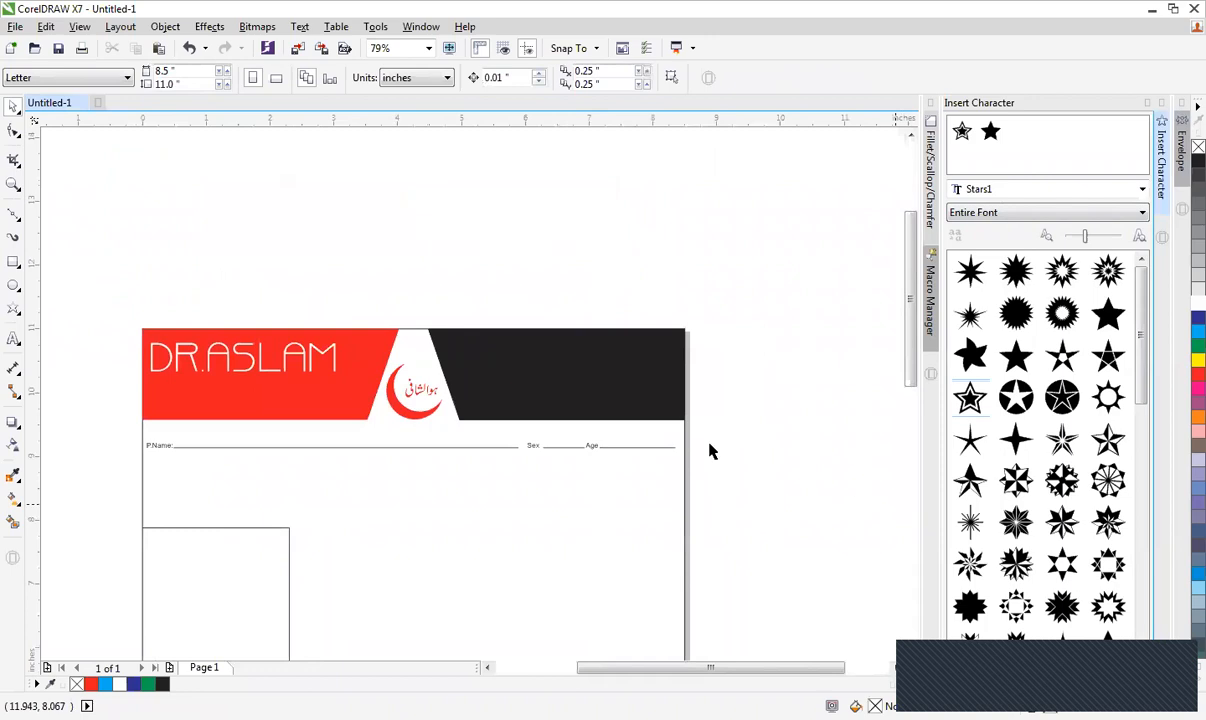
Duplicate the black right header shape about 0.05 inch lower, fill the duplicate red and send it behind the original.
{"action": "left_click", "coordinate": [533, 383]}
{"action": "key", "text": "F2"}
{"action": "left_click_drag", "start_coordinate": [80, 300], "coordinate": [778, 495]}
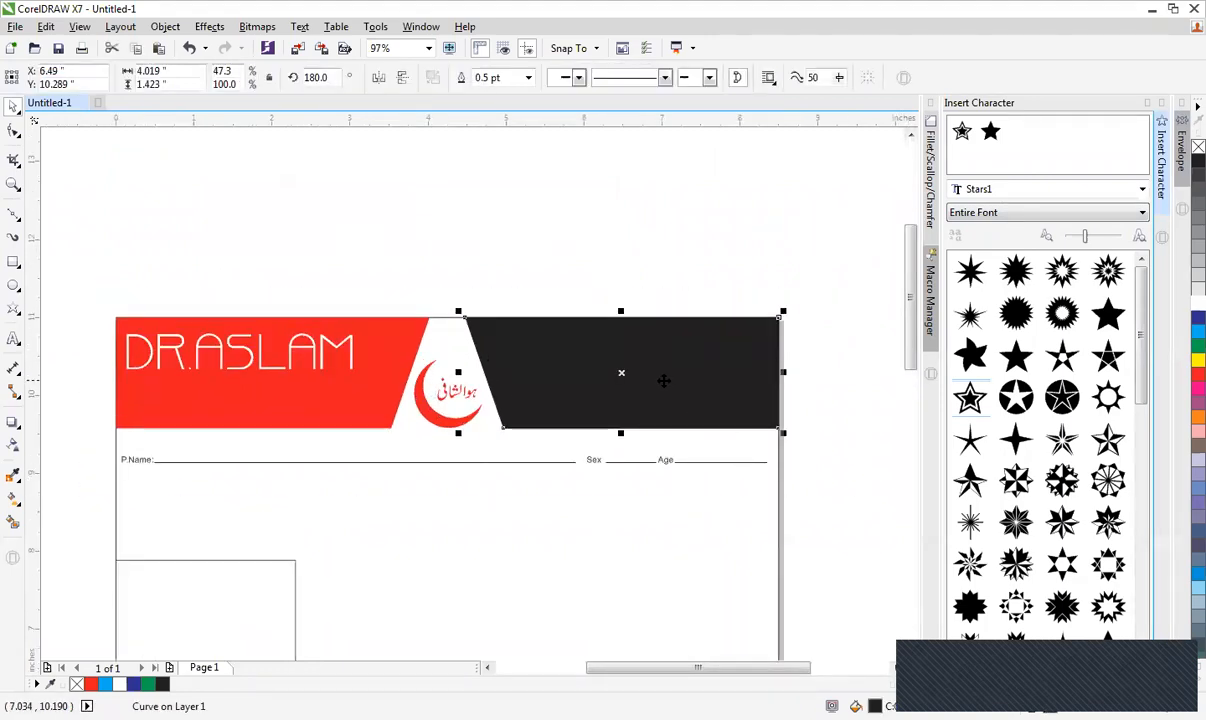
{"action": "left_click_drag", "start_coordinate": [404, 279], "coordinate": [882, 524]}
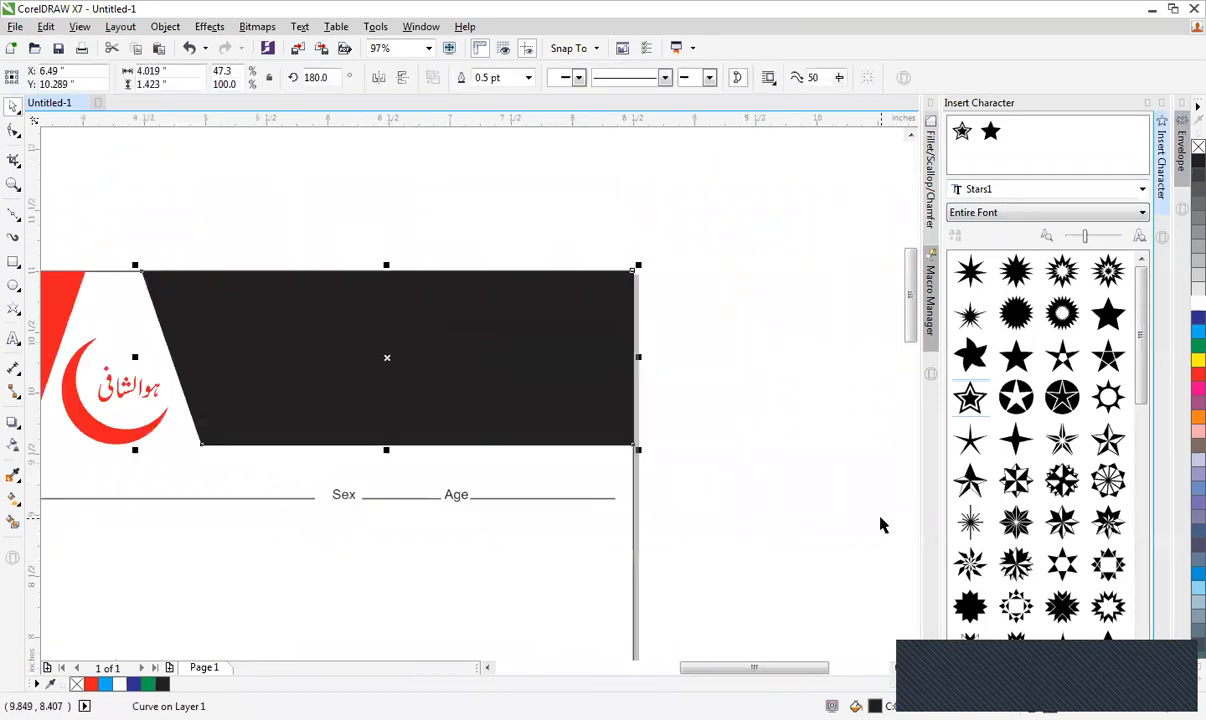
{"action": "left_click_drag", "start_coordinate": [404, 341], "coordinate": [406, 356]}
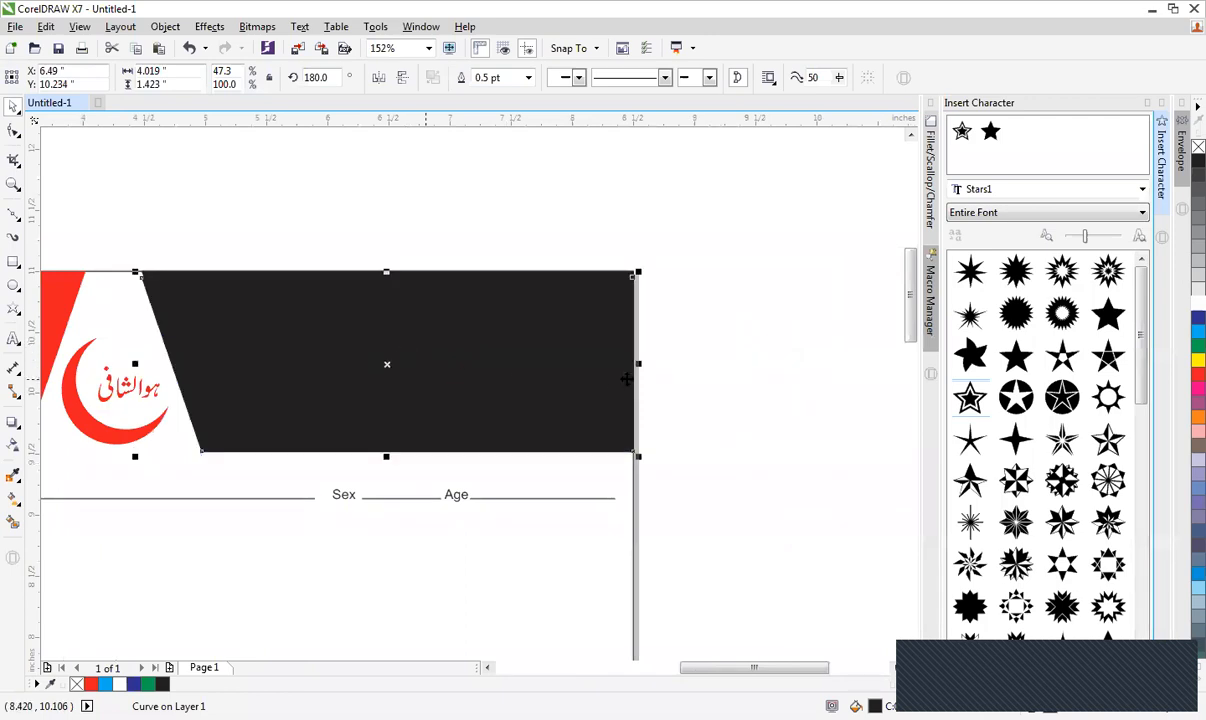
{"action": "left_click", "coordinate": [1198, 374]}
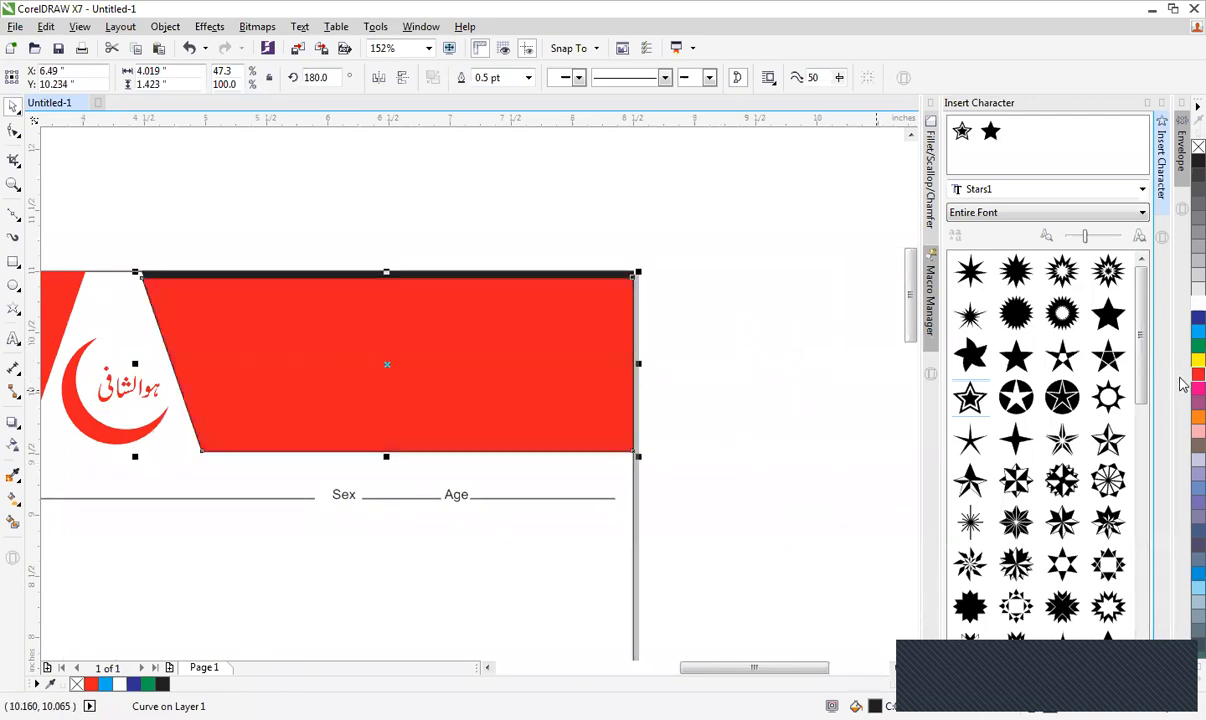
{"action": "key", "text": "shift+Page_Down"}
{"action": "left_click", "coordinate": [593, 453]}
{"action": "left_click", "coordinate": [595, 448]}
{"action": "left_click", "coordinate": [858, 306]}
{"action": "scroll", "coordinate": [858, 306], "scroll_direction": "down", "scroll_amount": 1}
Place a black, outline-free duplicate of the red left header shape about 0.09 inch lower, behind the original.
{"action": "key", "text": "F2"}
{"action": "left_click_drag", "start_coordinate": [199, 256], "coordinate": [562, 420]}
{"action": "left_click", "coordinate": [544, 438]}
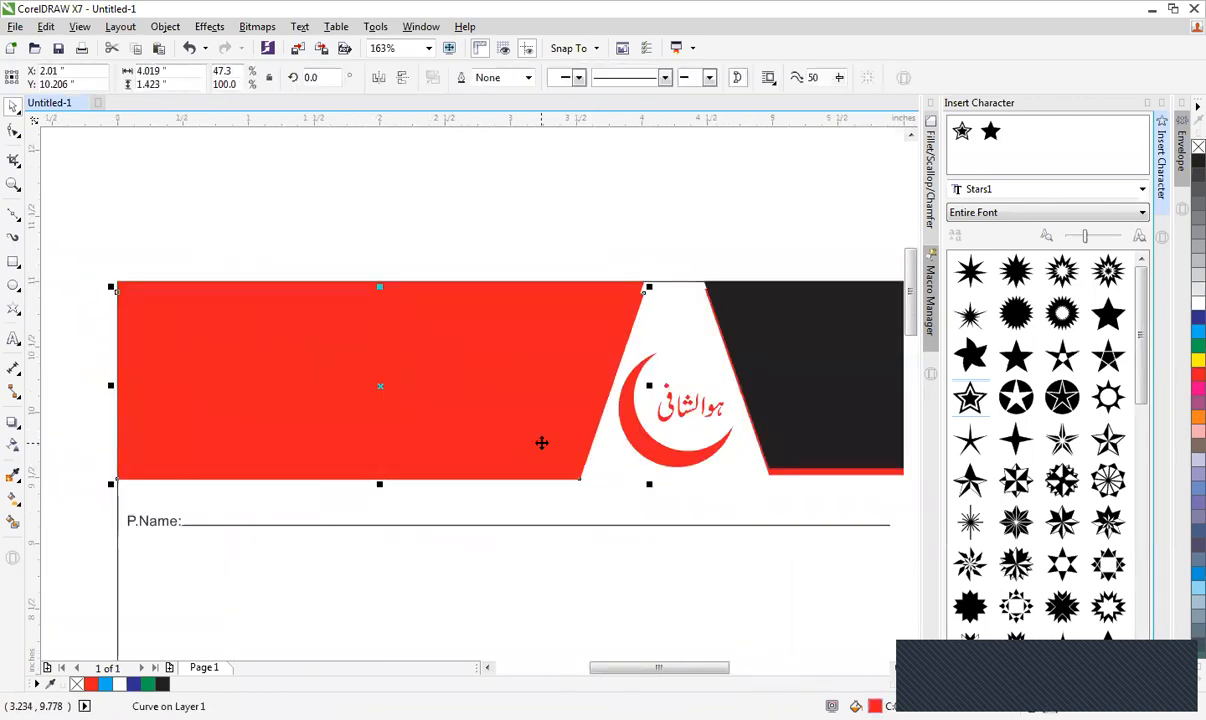
{"action": "left_click", "coordinate": [1197, 160]}
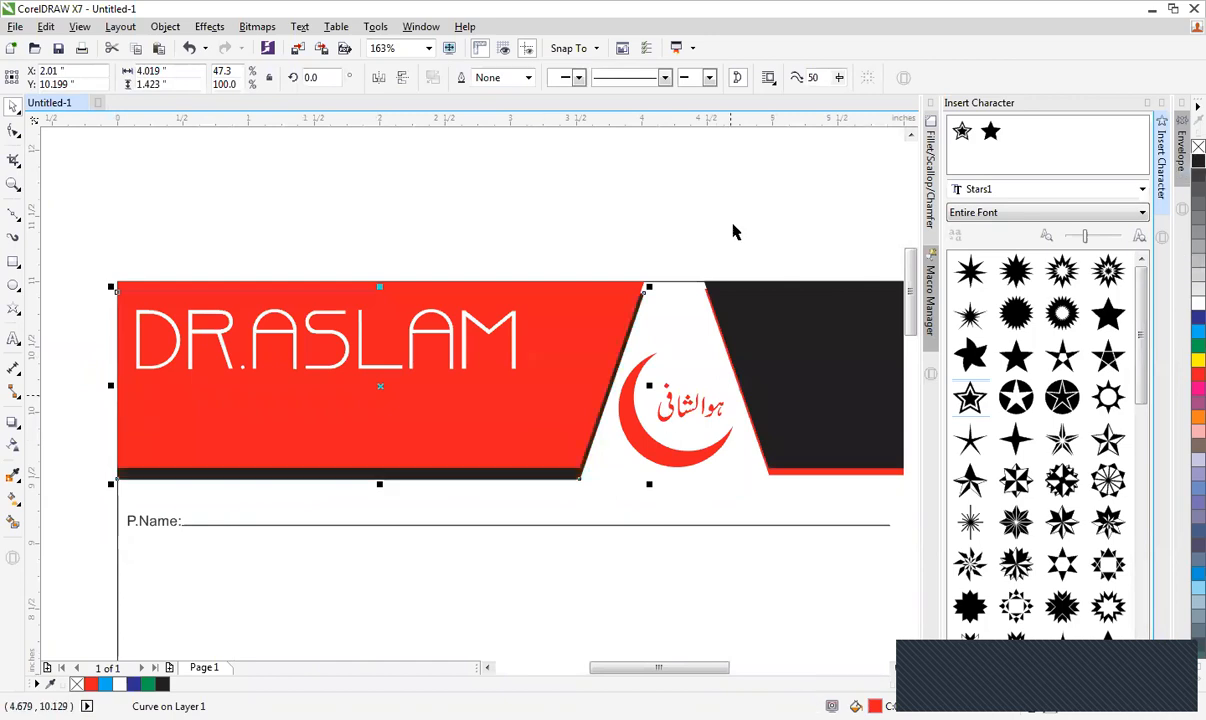
{"action": "left_click", "coordinate": [573, 211]}
{"action": "scroll", "coordinate": [633, 482], "scroll_direction": "down", "scroll_amount": 1}
{"action": "key", "text": "F2"}
{"action": "left_click_drag", "start_coordinate": [304, 311], "coordinate": [900, 562]}
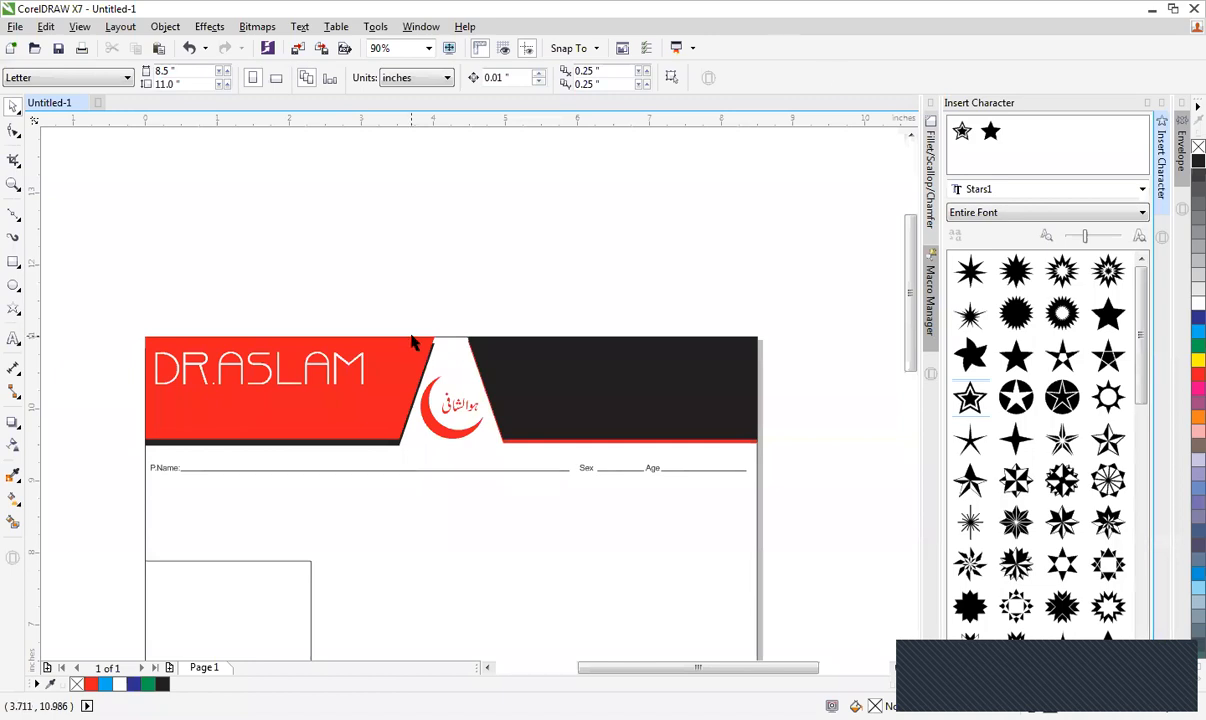
{"action": "left_click_drag", "start_coordinate": [60, 287], "coordinate": [769, 481]}
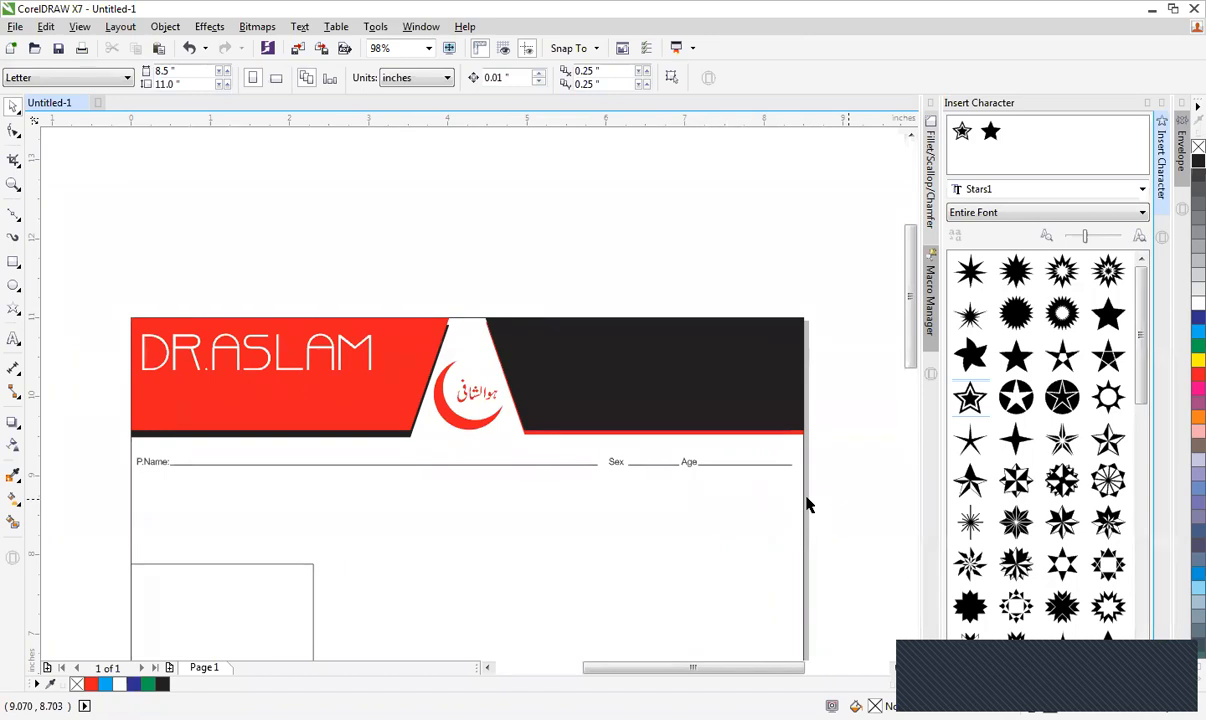
Try to align the black left and red right duplicate header shapes along their bottom edges.
{"action": "left_click", "coordinate": [536, 443]}
{"action": "left_click", "coordinate": [538, 433], "text": "shift"}
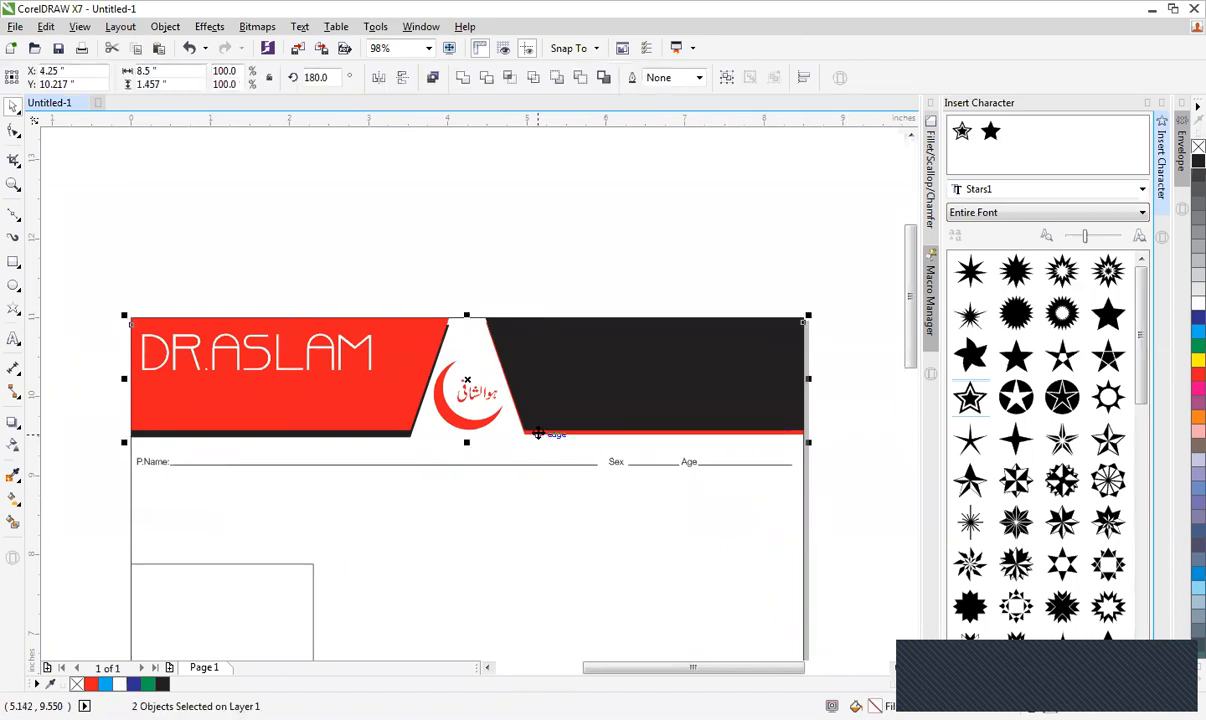
{"action": "key", "text": "b"}
{"action": "left_click", "coordinate": [444, 277]}
{"action": "key", "text": "F2"}
{"action": "left_click_drag", "start_coordinate": [94, 286], "coordinate": [886, 540]}
{"action": "key", "text": "ctrl+z"}
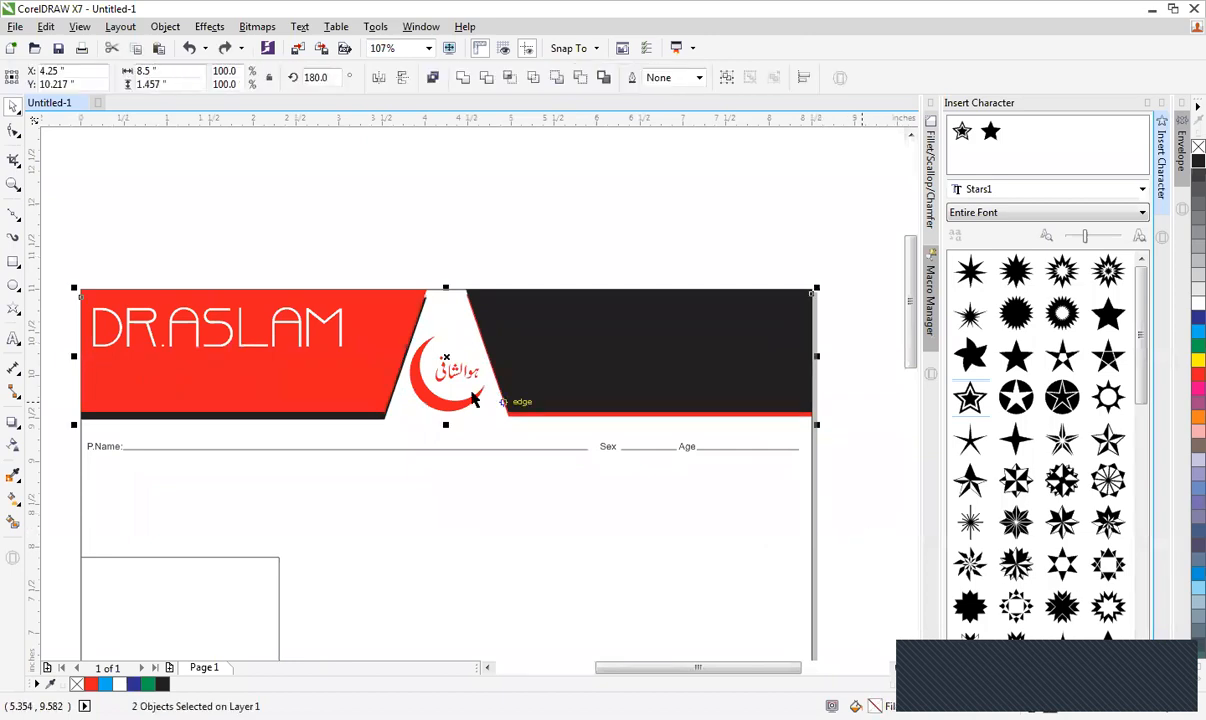
{"action": "key", "text": "F2"}
{"action": "left_click_drag", "start_coordinate": [48, 261], "coordinate": [878, 451]}
{"action": "key", "text": "Escape"}
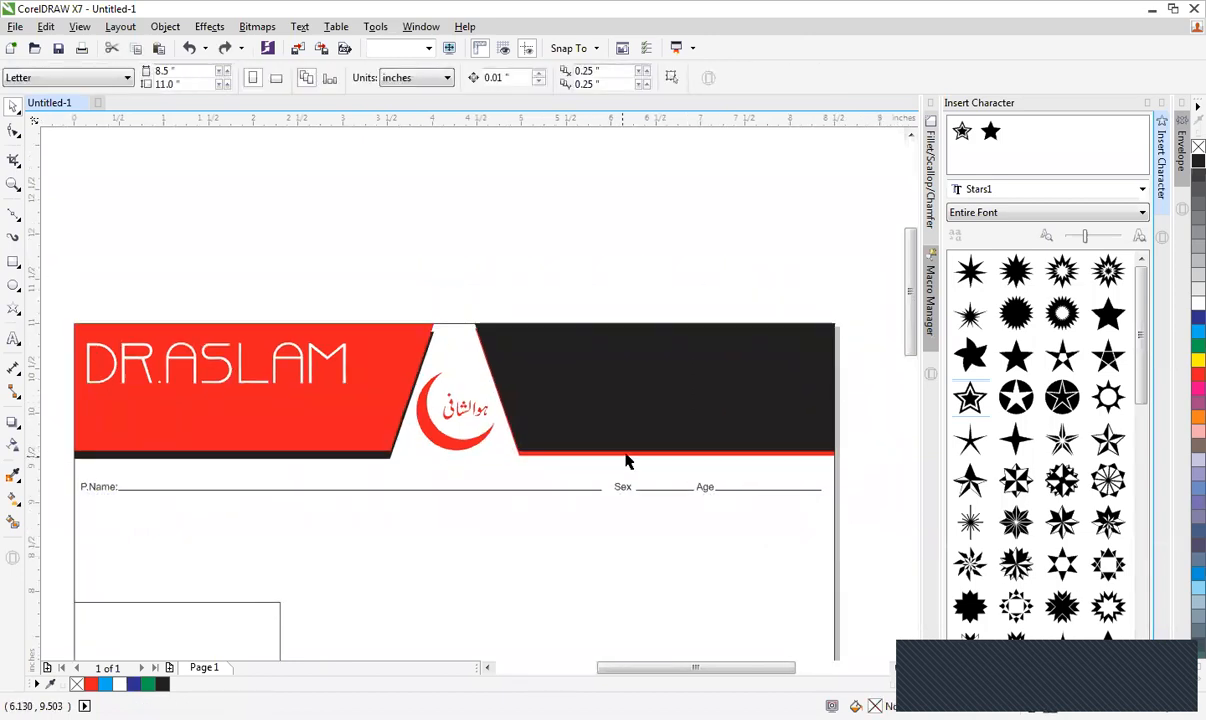
Examine the lower edges and slanted corners of the left and right header shapes up close.
{"action": "key", "text": "F2"}
{"action": "left_click_drag", "start_coordinate": [421, 377], "coordinate": [645, 467]}
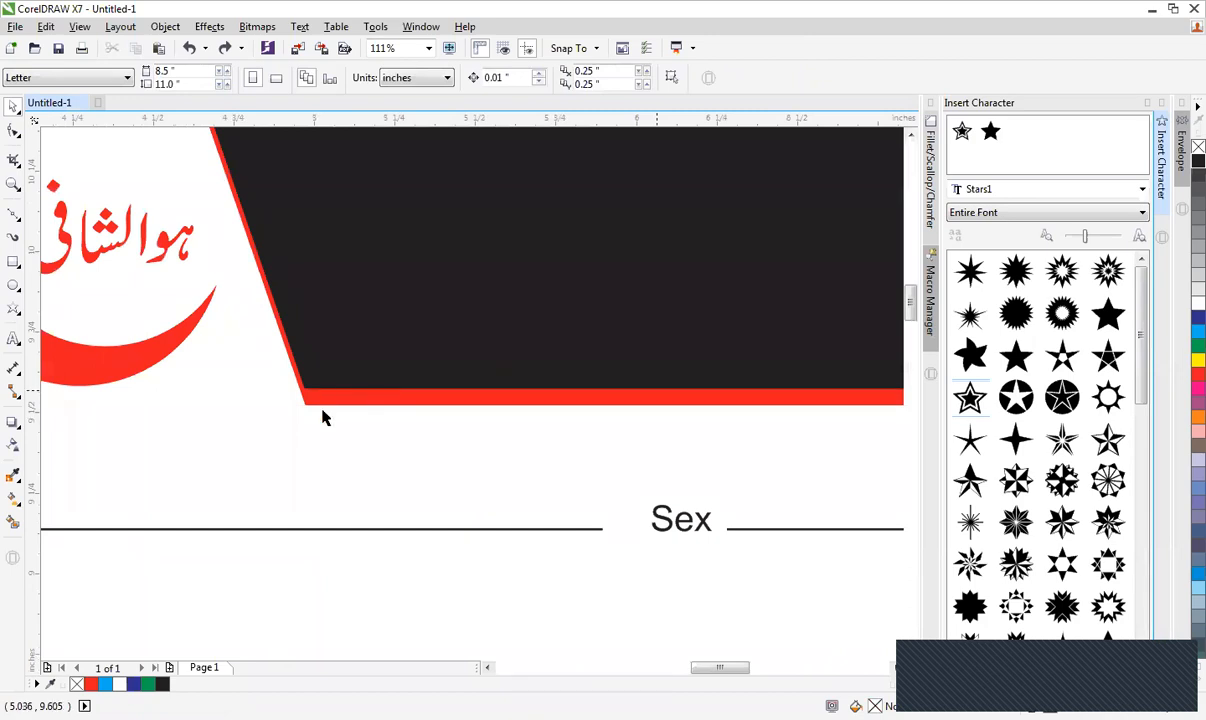
{"action": "scroll", "coordinate": [325, 400], "scroll_direction": "down", "scroll_amount": 2}
{"action": "key", "text": "F2"}
{"action": "left_click_drag", "start_coordinate": [272, 350], "coordinate": [143, 430]}
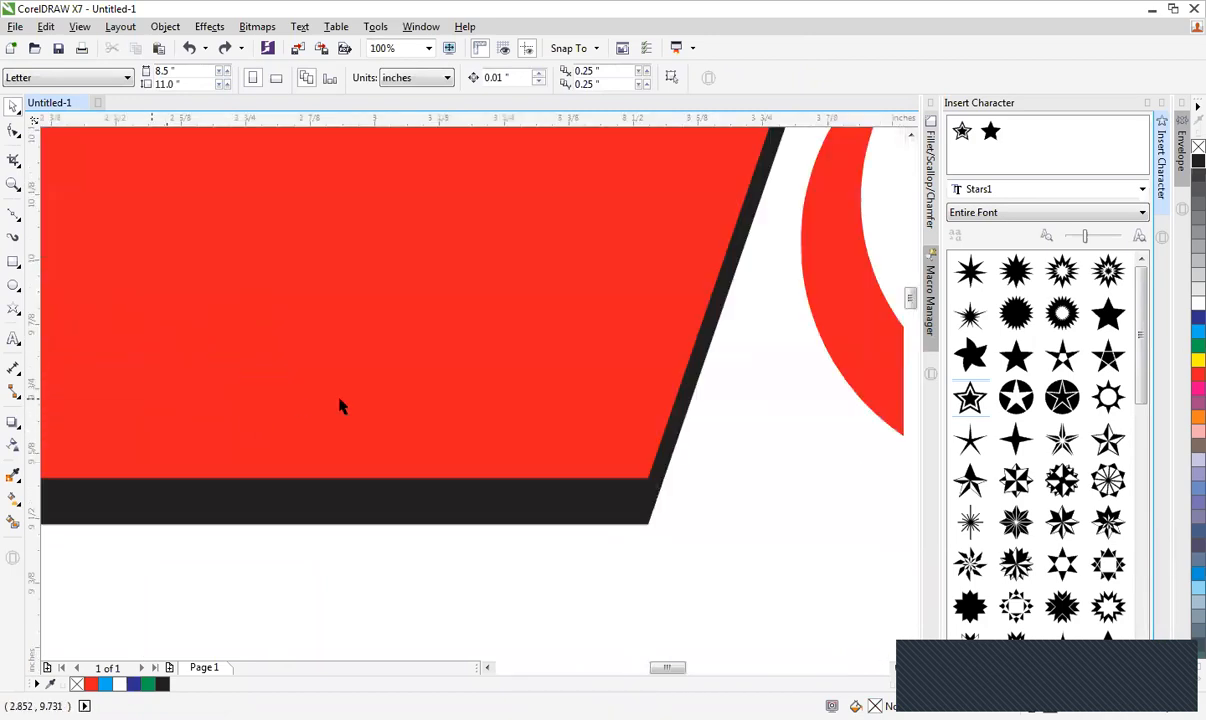
{"action": "scroll", "coordinate": [394, 505], "scroll_direction": "down", "scroll_amount": 2}
{"action": "key", "text": "F4"}
{"action": "key", "text": "F2"}
{"action": "left_click_drag", "start_coordinate": [238, 285], "coordinate": [811, 32]}
{"action": "key", "text": "F2"}
{"action": "left_click_drag", "start_coordinate": [117, 336], "coordinate": [807, 521]}
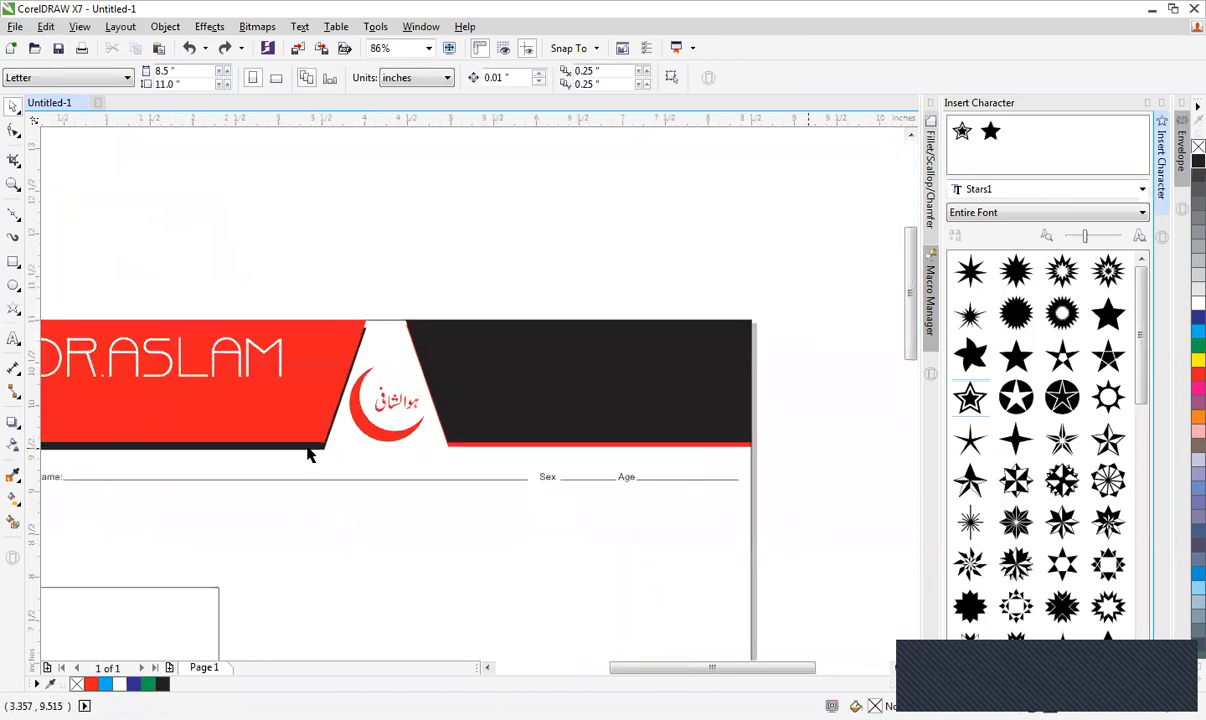
Align the bottom edge of the black duplicate behind the left header with that of the red duplicate behind the right header.
{"action": "left_click", "coordinate": [309, 451]}
{"action": "left_click", "coordinate": [457, 445]}
{"action": "key", "text": "b"}
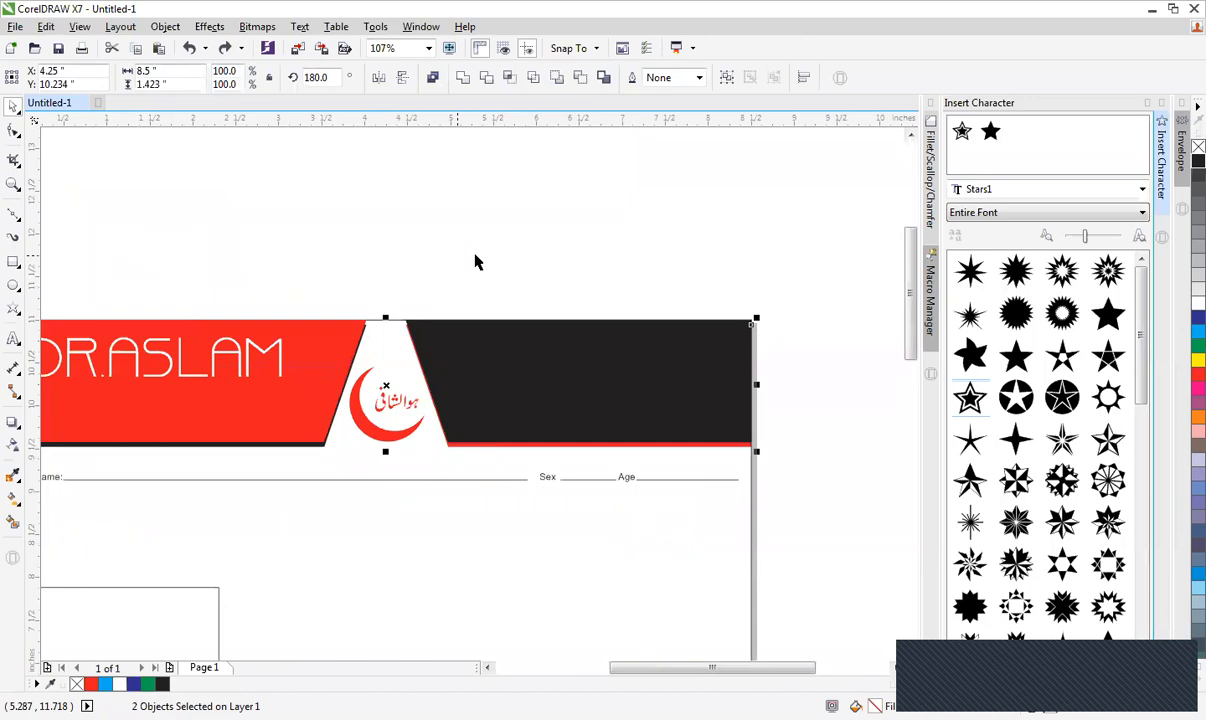
{"action": "key", "text": "F2"}
{"action": "left_click_drag", "start_coordinate": [312, 279], "coordinate": [945, 522]}
{"action": "left_click", "coordinate": [681, 510]}
{"action": "scroll", "coordinate": [454, 489], "scroll_direction": "down", "scroll_amount": 1}
{"action": "key", "text": "F4"}
{"action": "key", "text": "F2"}
{"action": "left_click_drag", "start_coordinate": [215, 251], "coordinate": [882, 149]}
Change the footer rectangle's fill from cyan to red.
{"action": "scroll", "coordinate": [611, 503], "scroll_direction": "down", "scroll_amount": 1}
{"action": "key", "text": "F2"}
{"action": "scroll", "coordinate": [359, 568], "scroll_direction": "down", "scroll_amount": 1}
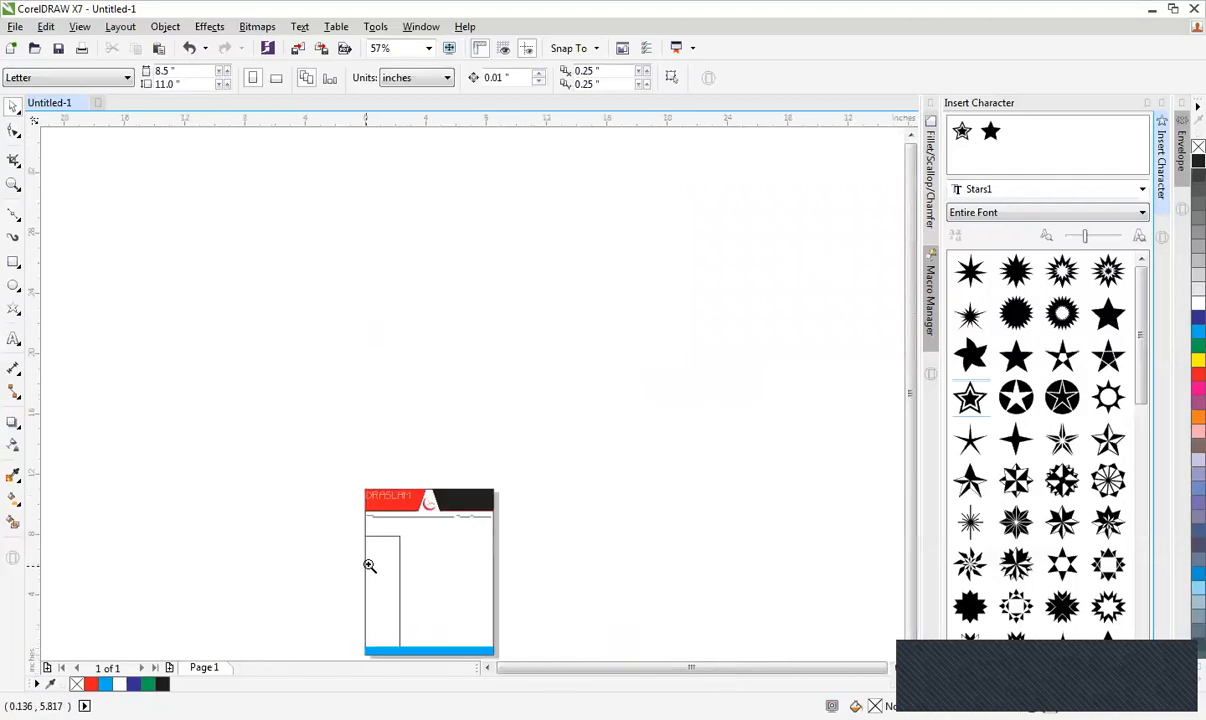
{"action": "key", "text": "F4"}
{"action": "left_click_drag", "start_coordinate": [222, 556], "coordinate": [782, 666]}
{"action": "left_click", "coordinate": [560, 418]}
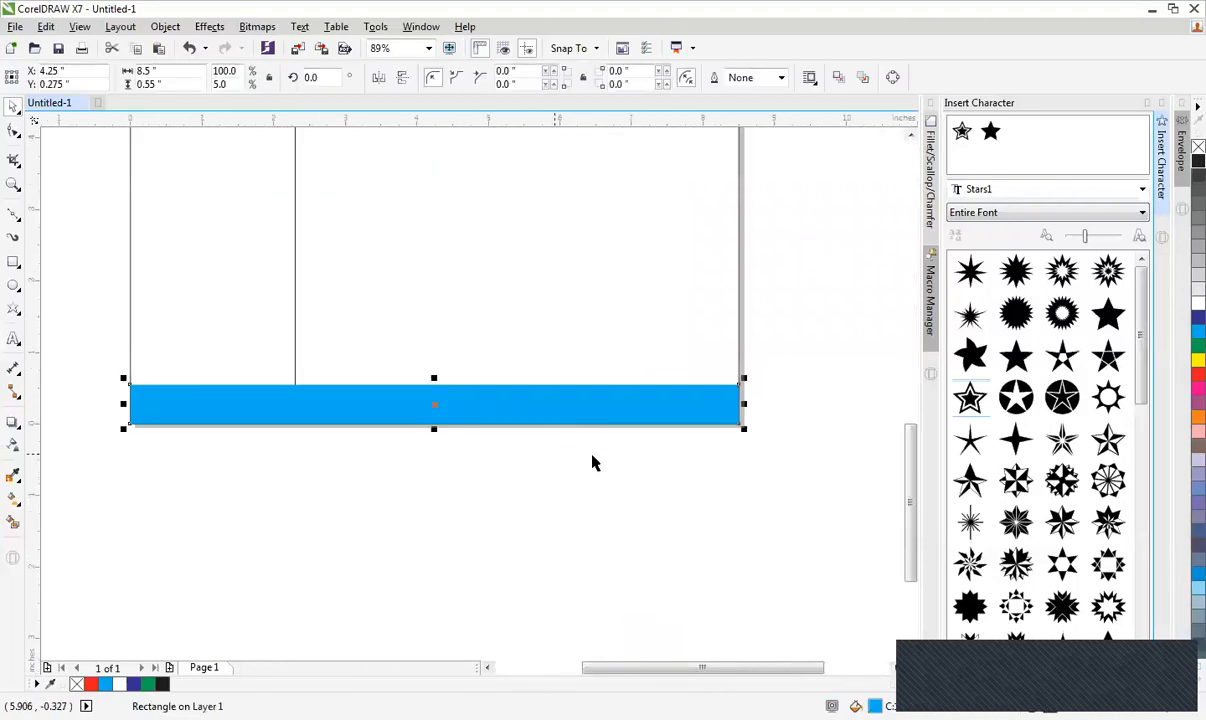
{"action": "left_click", "coordinate": [1198, 375]}
Duplicate the footer as a black full-width strip about 0.046 inch high, sitting along the red footer's upper edge.
{"action": "key", "text": "F2"}
{"action": "left_click_drag", "start_coordinate": [90, 335], "coordinate": [802, 485]}
{"action": "key", "text": "F2"}
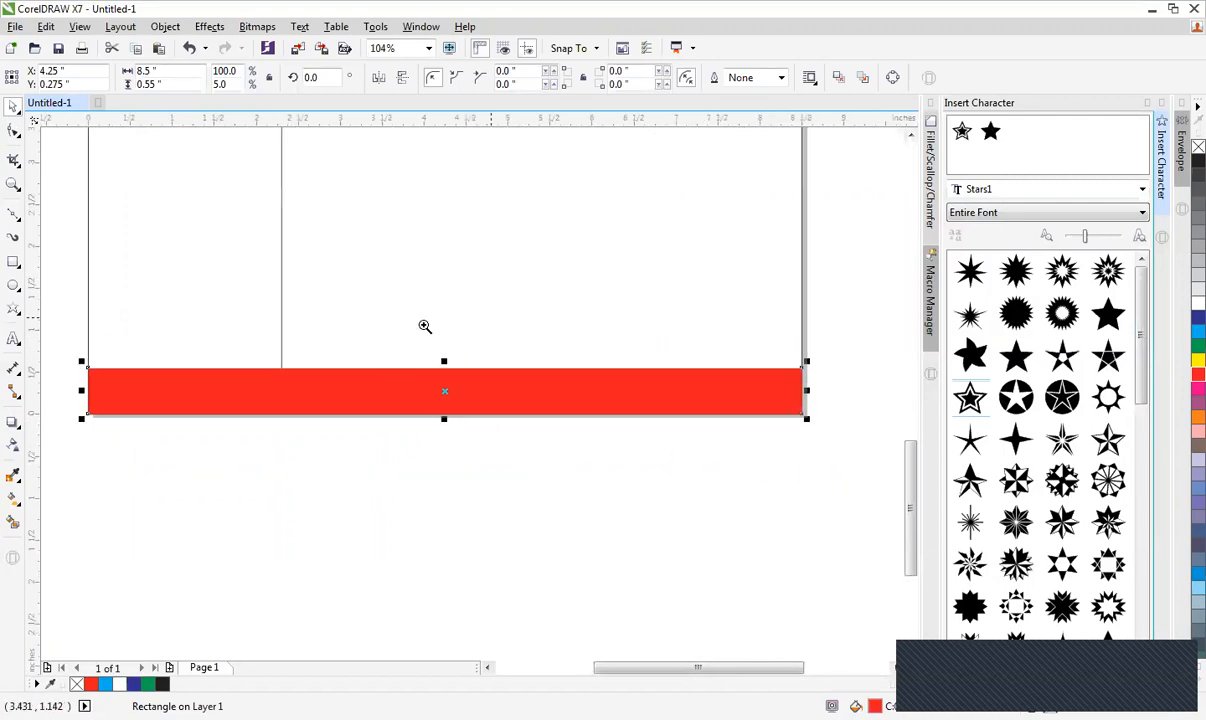
{"action": "left_click_drag", "start_coordinate": [425, 326], "coordinate": [615, 480]}
{"action": "left_click_drag", "start_coordinate": [238, 438], "coordinate": [283, 282]}
{"action": "right_click", "coordinate": [283, 282]}
{"action": "left_click", "coordinate": [1197, 160]}
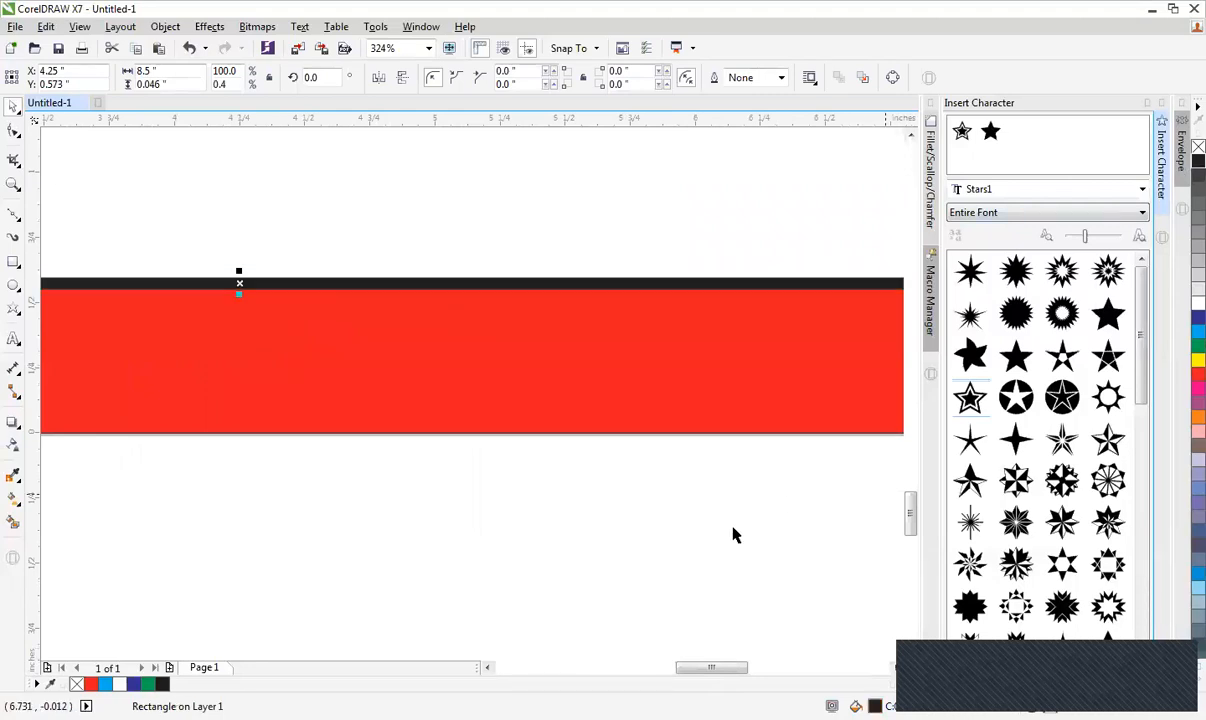
{"action": "left_click", "coordinate": [727, 540]}
{"action": "scroll", "coordinate": [727, 541], "scroll_direction": "down", "scroll_amount": 2}
{"action": "key", "text": "shift+F4"}
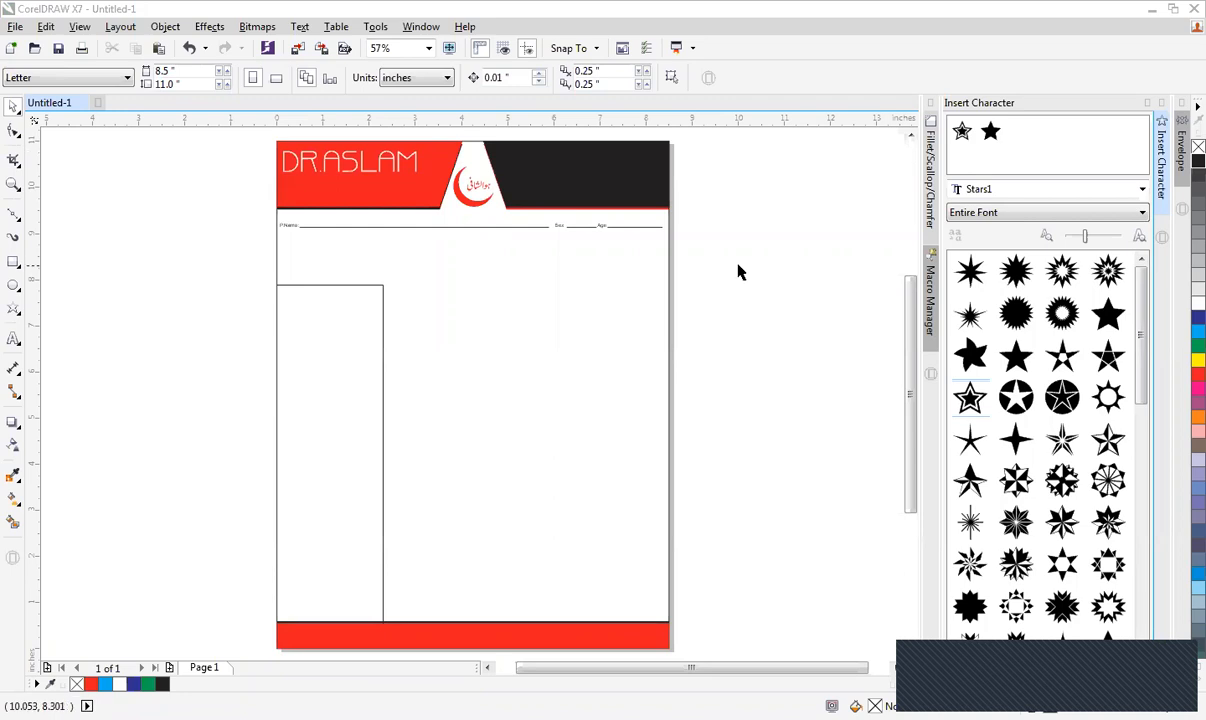
Add the artistic text "Histry" and place it as a heading near the upper edge of the side box.
{"action": "left_click_drag", "start_coordinate": [226, 181], "coordinate": [762, 300]}
{"action": "scroll", "coordinate": [762, 245], "scroll_direction": "down", "scroll_amount": 2}
{"action": "scroll", "coordinate": [760, 245], "scroll_direction": "up", "scroll_amount": 2}
{"action": "left_click", "coordinate": [770, 285]}
{"action": "left_click", "coordinate": [13, 338]}
{"action": "left_click", "coordinate": [102, 355]}
{"action": "type", "text": "His"}
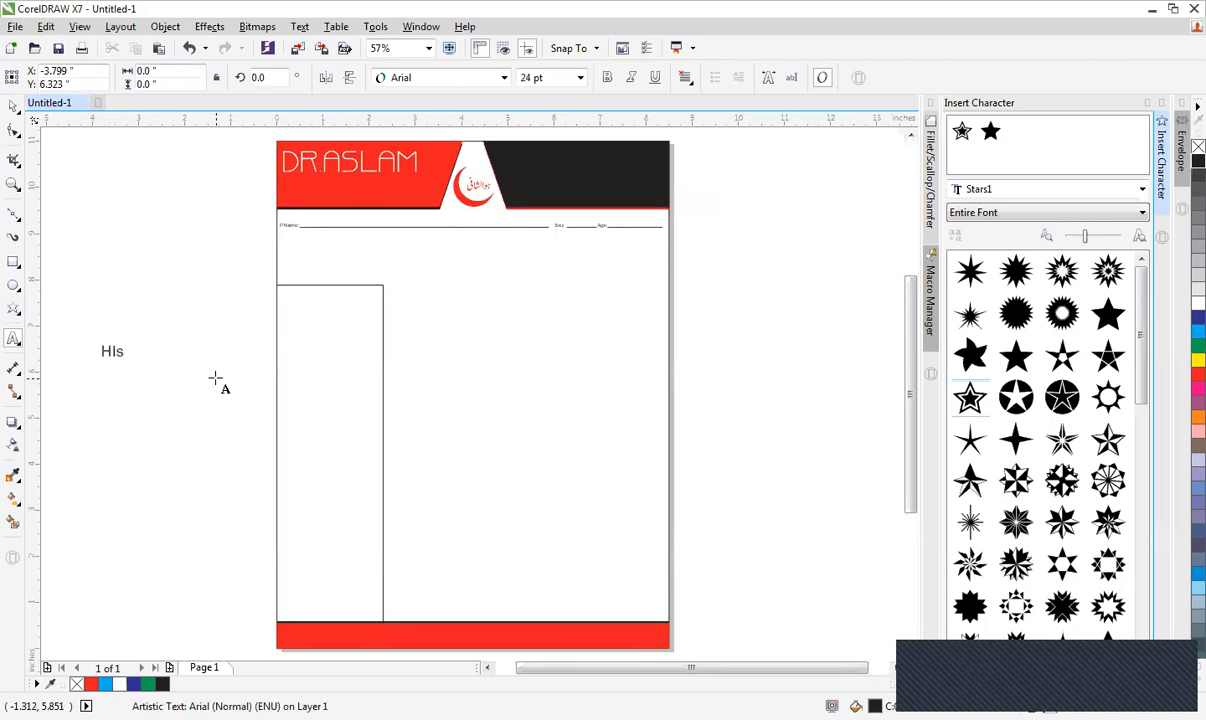
{"action": "key", "text": "ctrl+space"}
{"action": "left_click_drag", "start_coordinate": [114, 351], "coordinate": [325, 302]}
{"action": "left_click", "coordinate": [243, 281]}
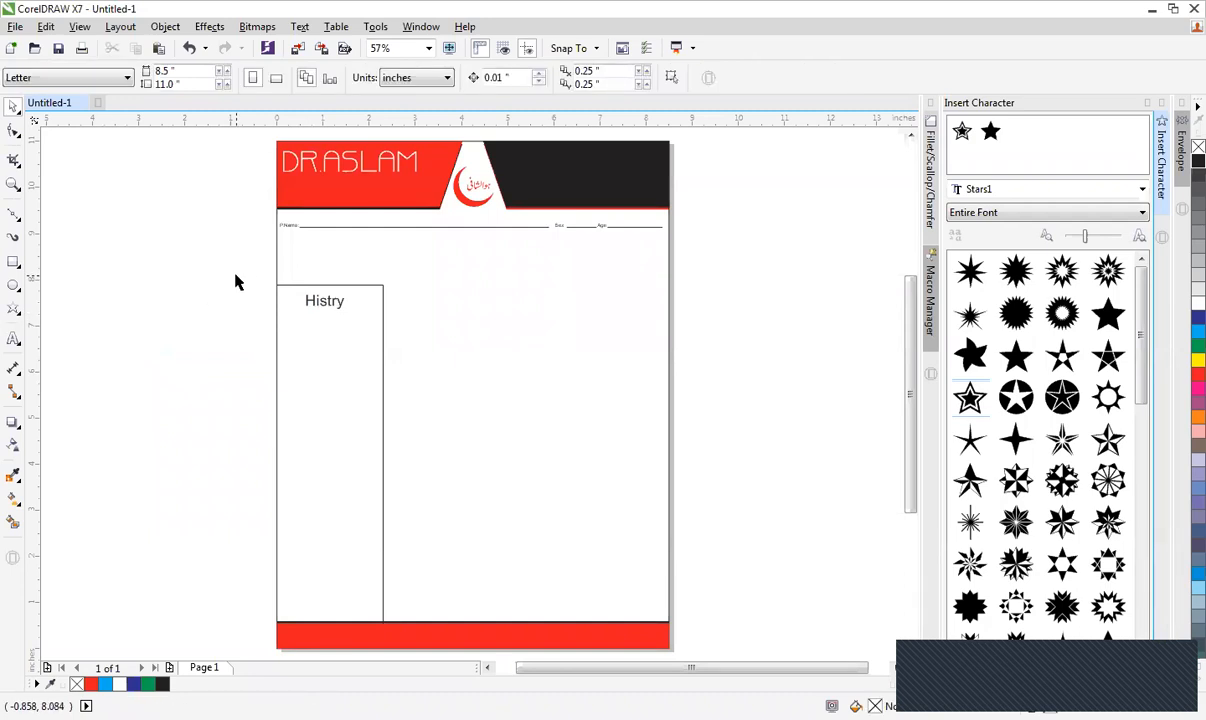
Add the artistic text "RX" and move it into the blank writing area beside the side box.
{"action": "left_click", "coordinate": [13, 338]}
{"action": "left_click", "coordinate": [100, 328]}
{"action": "type", "text": "RX"}
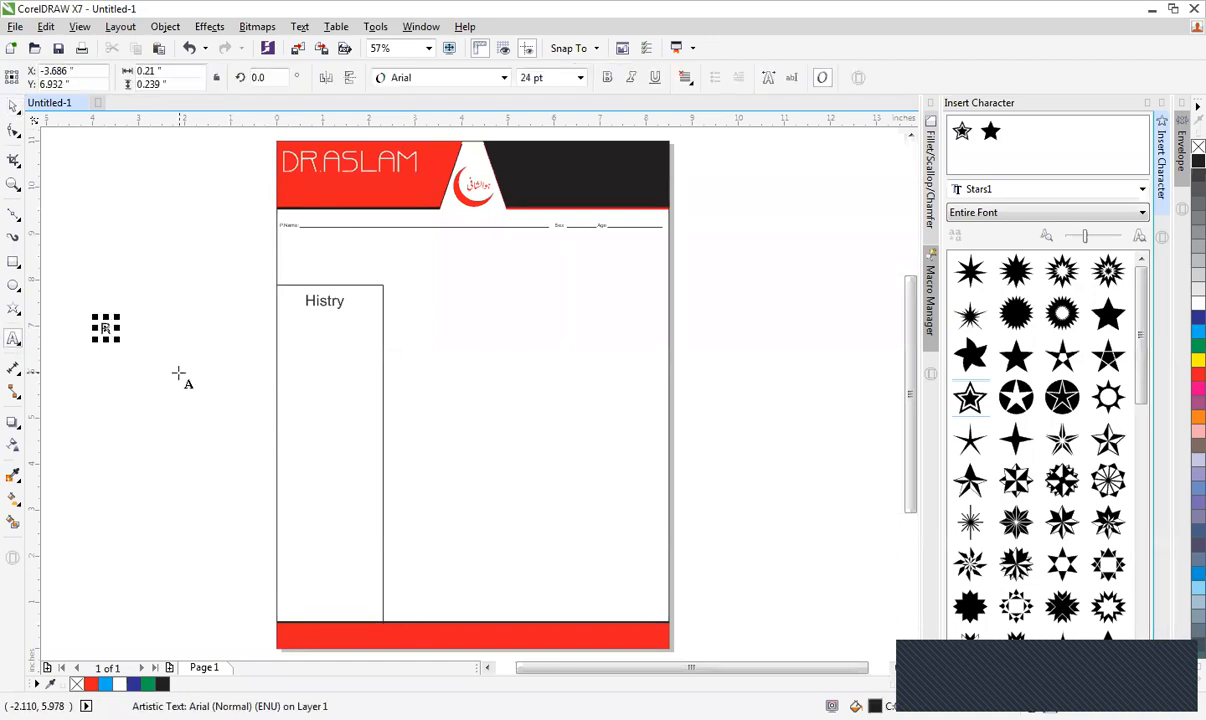
{"action": "key", "text": "ctrl+space"}
{"action": "left_click_drag", "start_coordinate": [128, 343], "coordinate": [518, 315]}
{"action": "key", "text": "z"}
{"action": "left_click_drag", "start_coordinate": [350, 223], "coordinate": [727, 433]}
Break the "RX" text into separate letters and move the X below the R so it continues the R's slanted leg.
{"action": "key", "text": "ctrl+k"}
{"action": "left_click_drag", "start_coordinate": [533, 372], "coordinate": [456, 602]}
{"action": "scroll", "coordinate": [456, 602], "scroll_direction": "down", "scroll_amount": 1}
{"action": "left_click", "coordinate": [641, 479]}
{"action": "scroll", "coordinate": [639, 478], "scroll_direction": "down", "scroll_amount": 1}
Merge the R and X into one curve, shrink it to about 0.44 by 0.55 inch and place it beside the side box.
{"action": "key", "text": "F2"}
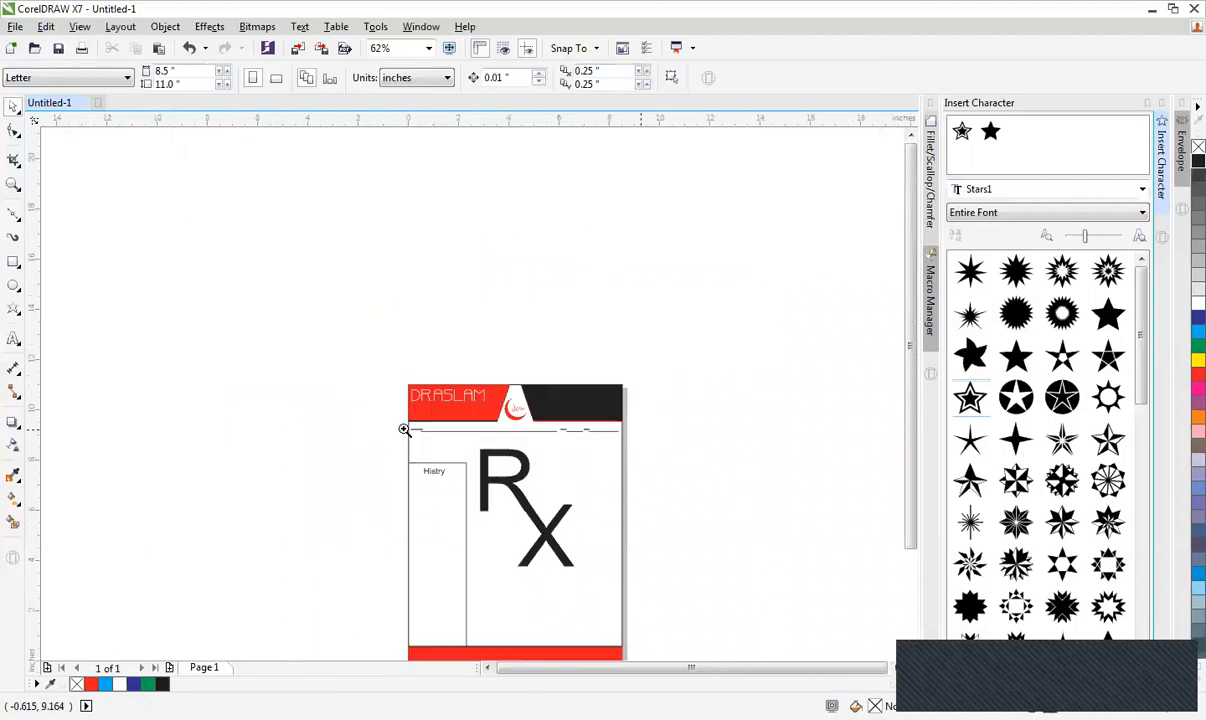
{"action": "left_click_drag", "start_coordinate": [402, 428], "coordinate": [708, 642]}
{"action": "left_click", "coordinate": [490, 345]}
{"action": "left_click", "coordinate": [393, 261], "text": "shift"}
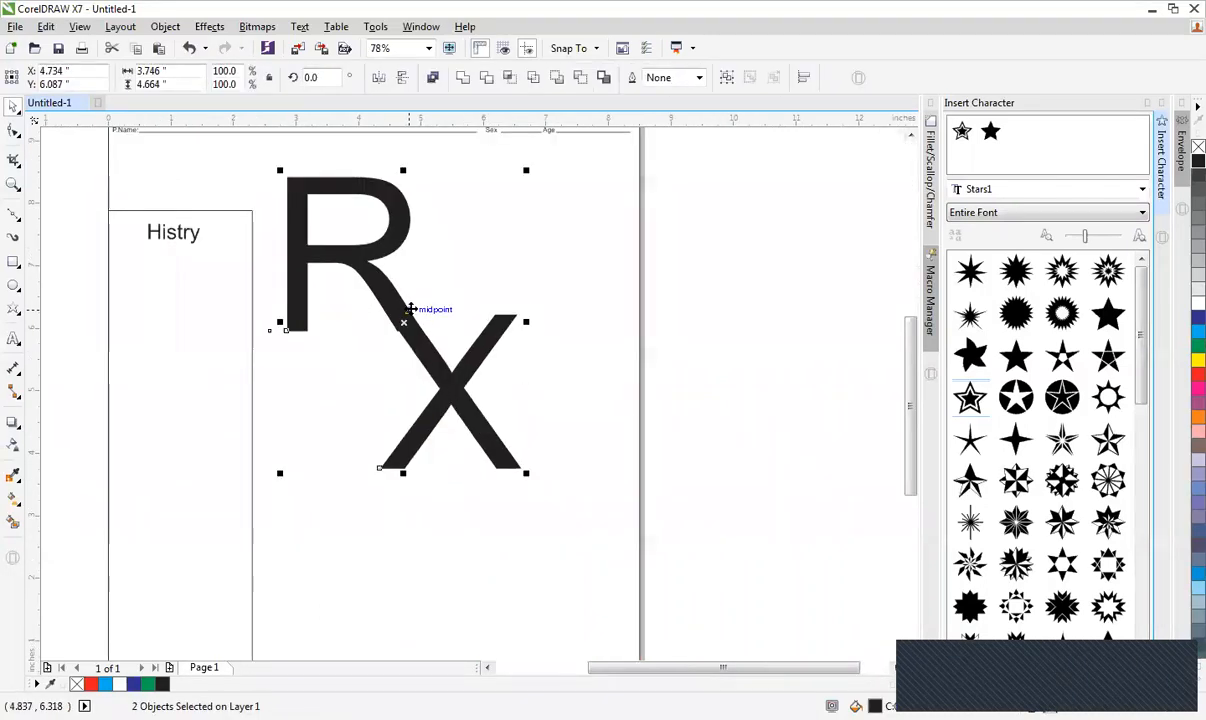
{"action": "left_click", "coordinate": [432, 77]}
{"action": "left_click_drag", "start_coordinate": [526, 472], "coordinate": [277, 227]}
{"action": "left_click_drag", "start_coordinate": [407, 338], "coordinate": [453, 362]}
{"action": "left_click", "coordinate": [510, 407]}
Clean up the outline nodes where the R's leg meets the X in the prescription symbol.
{"action": "key", "text": "F2"}
{"action": "left_click_drag", "start_coordinate": [205, 183], "coordinate": [472, 346]}
{"action": "left_click", "coordinate": [383, 355]}
{"action": "double_click", "coordinate": [385, 355]}
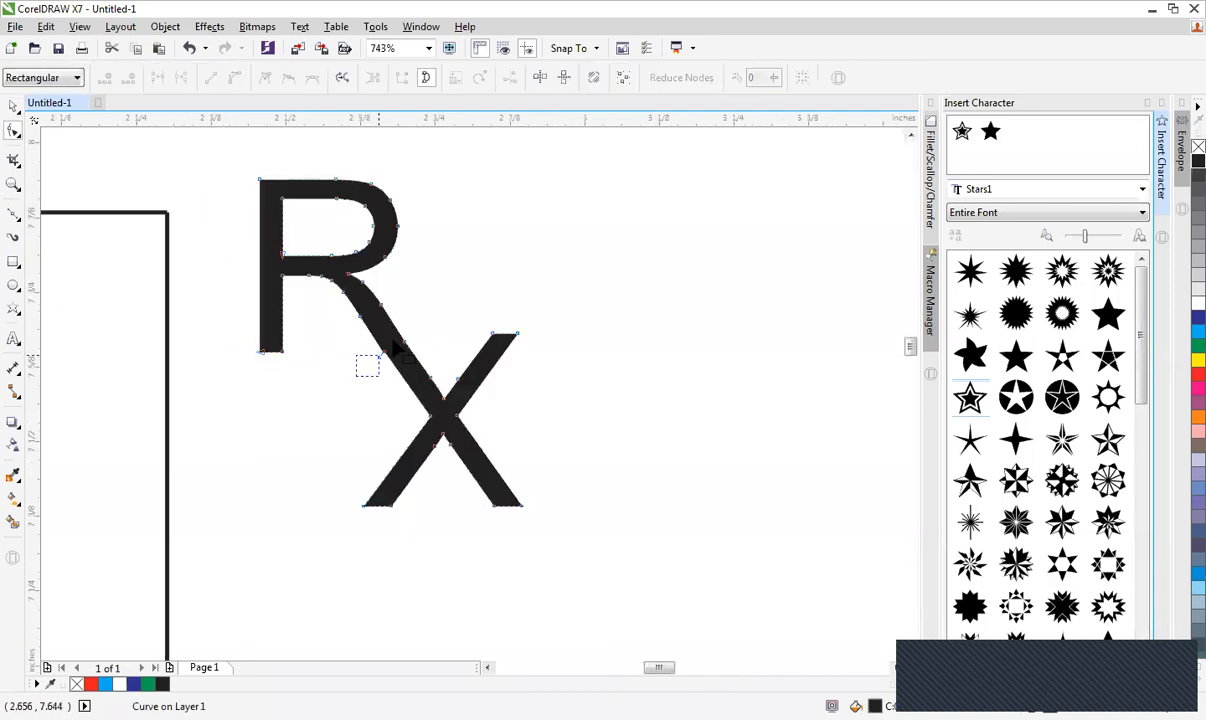
{"action": "key", "text": "space"}
{"action": "scroll", "coordinate": [423, 368], "scroll_direction": "down", "scroll_amount": 1}
{"action": "key", "text": "F2"}
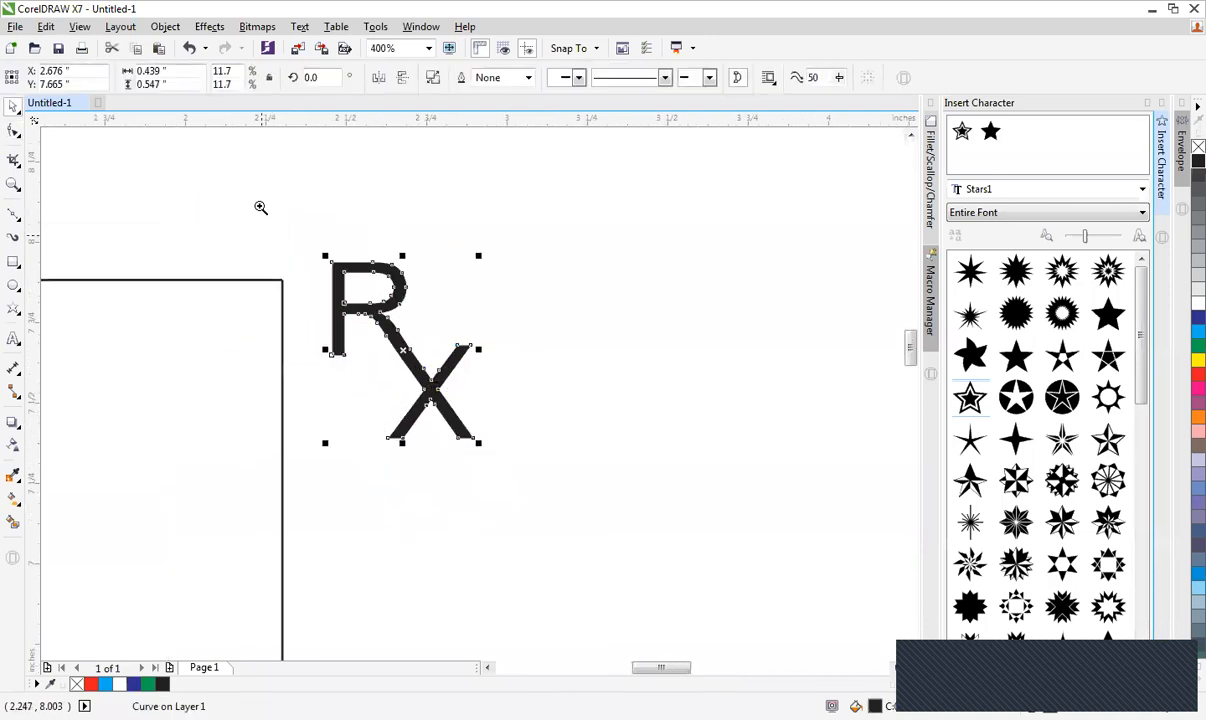
{"action": "left_click_drag", "start_coordinate": [261, 202], "coordinate": [598, 486]}
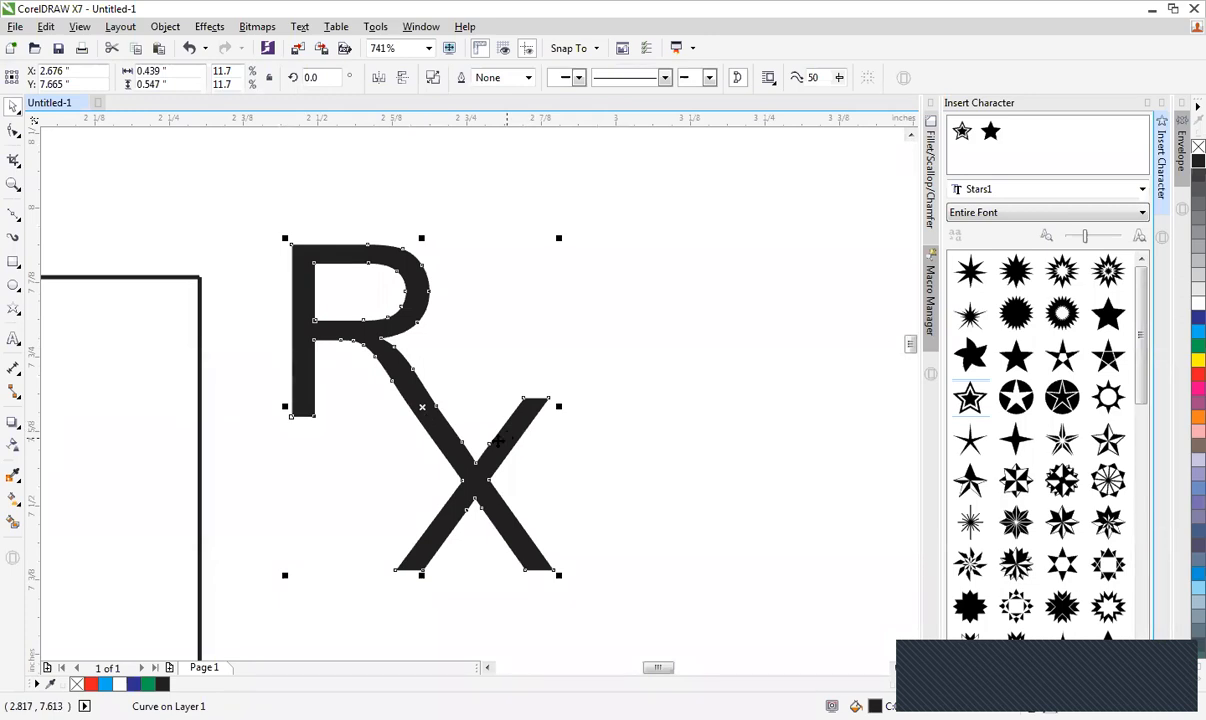
Delete the merged prescription symbol from the page.
{"action": "key", "text": "Delete"}
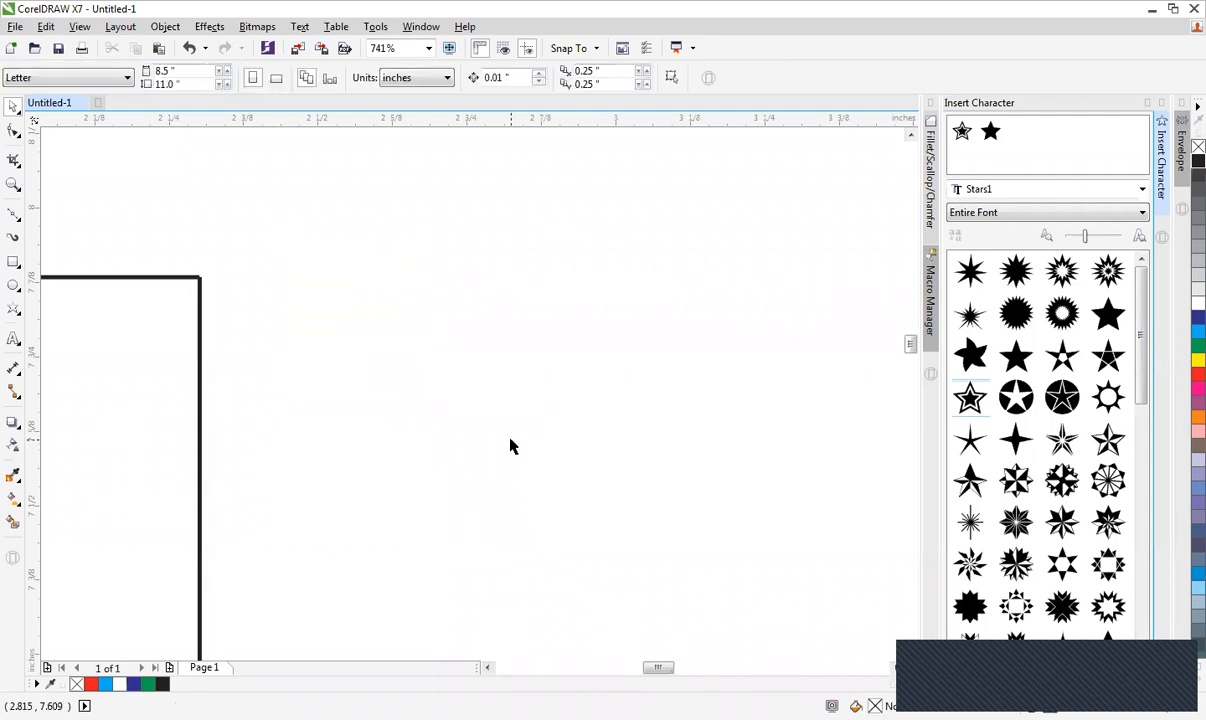
{"action": "scroll", "coordinate": [515, 450], "scroll_direction": "down", "scroll_amount": 4}
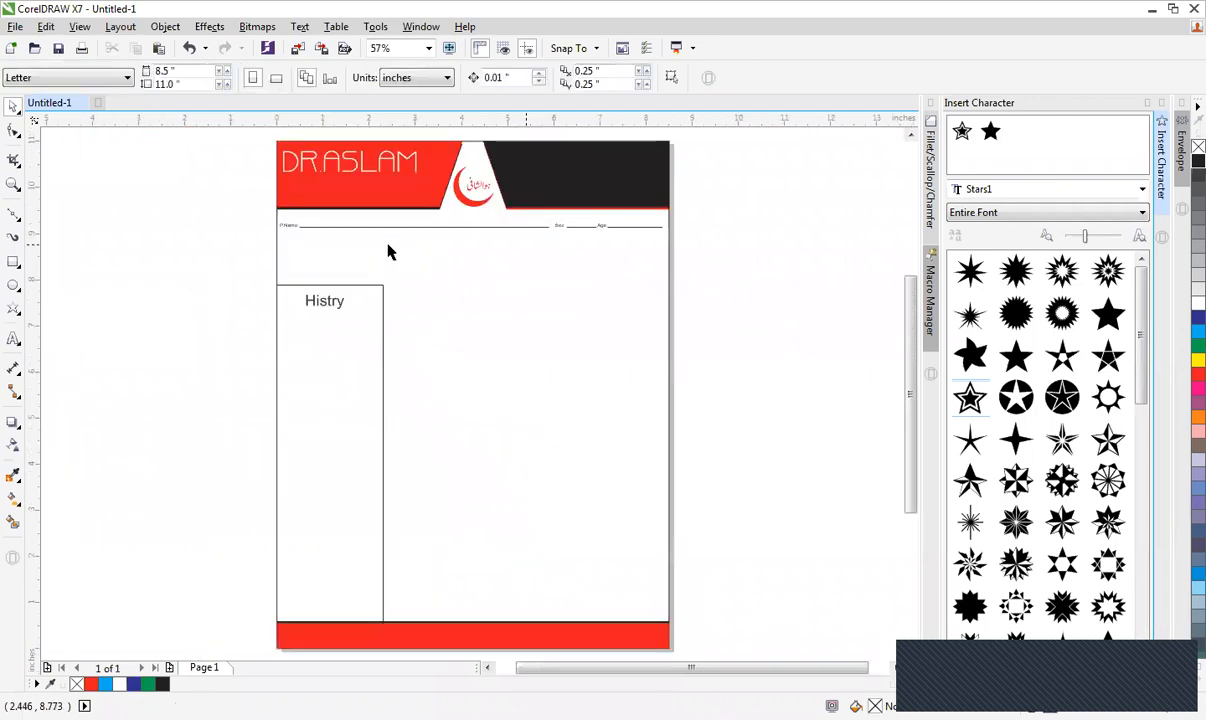
{"action": "key", "text": "F2"}
{"action": "left_click_drag", "start_coordinate": [237, 351], "coordinate": [882, 133]}
{"action": "key", "text": "F4"}
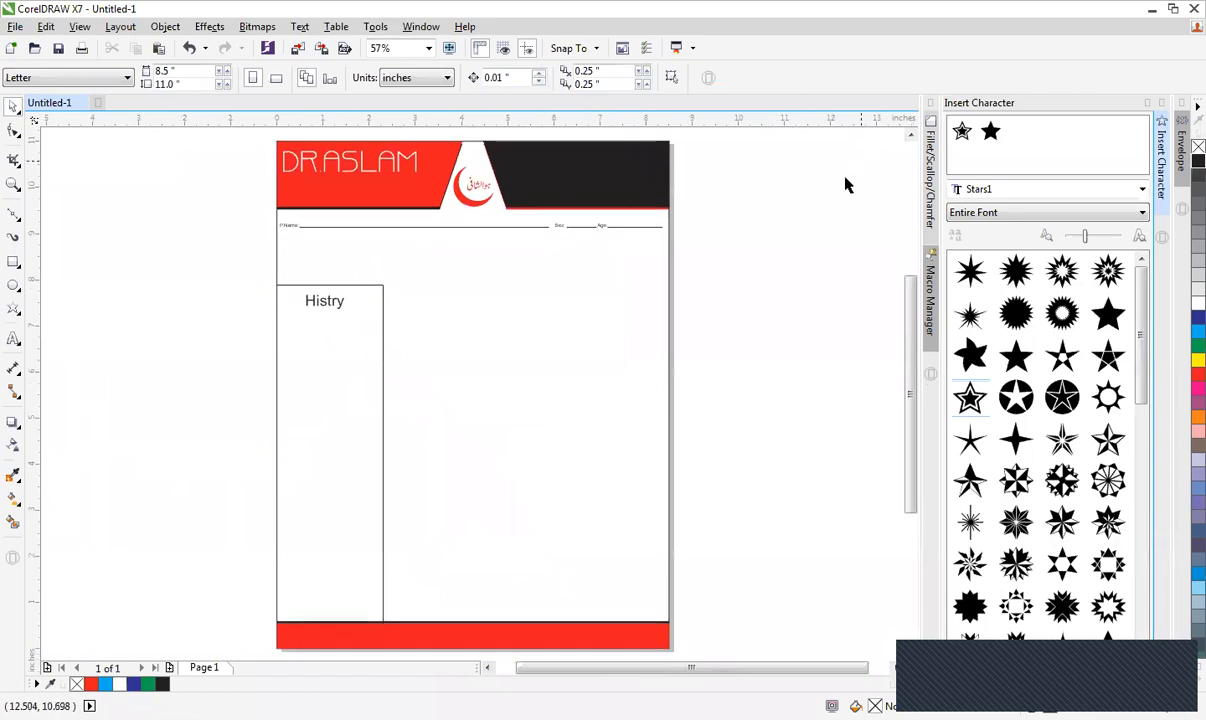
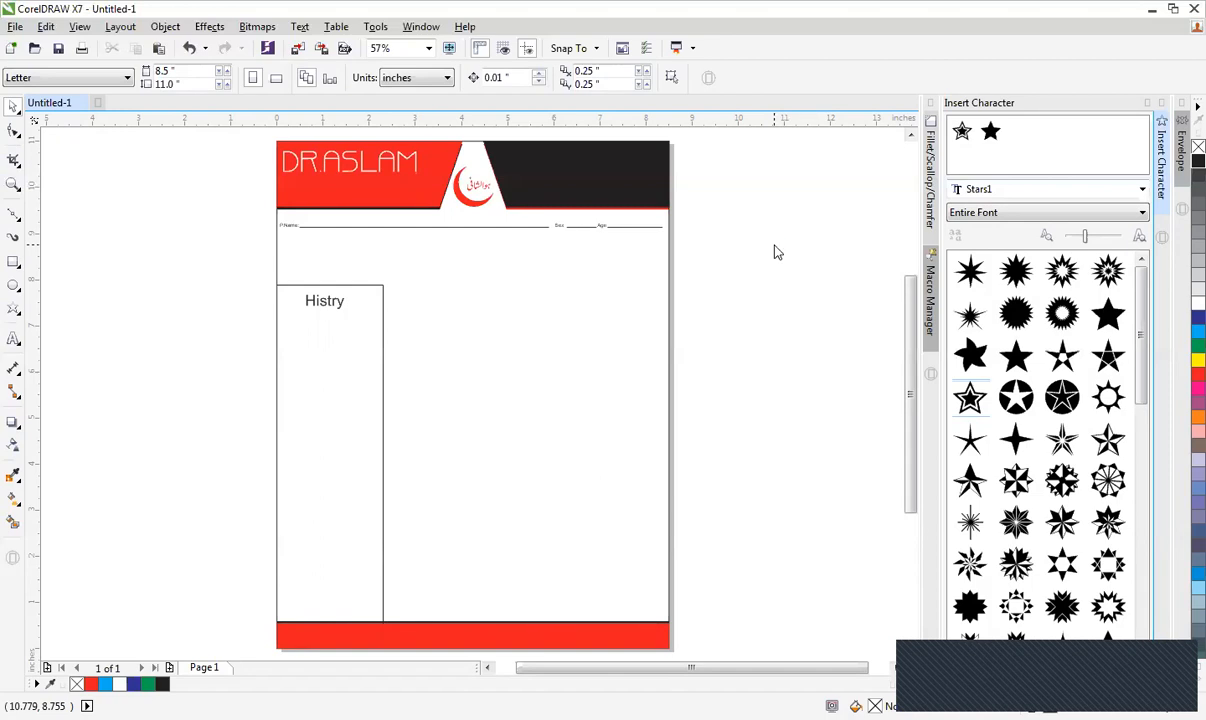
Save the drawing to the Desktop in CDR format with the file name "Letter Hed".
{"action": "key", "text": "ctrl+s"}
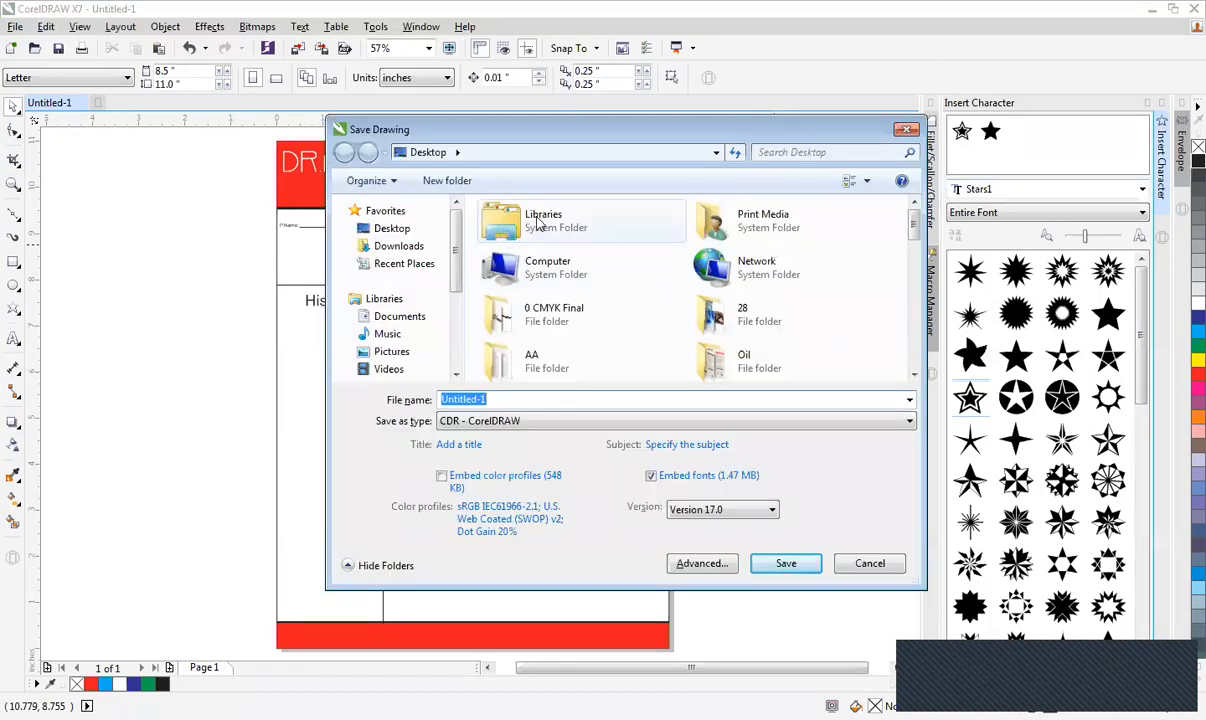
{"action": "left_click", "coordinate": [540, 400]}
{"action": "key", "text": "BackSpace"}
{"action": "key", "text": "BackSpace"}
{"action": "key", "text": "BackSpace"}
{"action": "key", "text": "BackSpace"}
{"action": "key", "text": "BackSpace"}
{"action": "key", "text": "BackSpace"}
{"action": "key", "text": "BackSpace"}
{"action": "key", "text": "BackSpace"}
{"action": "key", "text": "BackSpace"}
{"action": "key", "text": "BackSpace"}
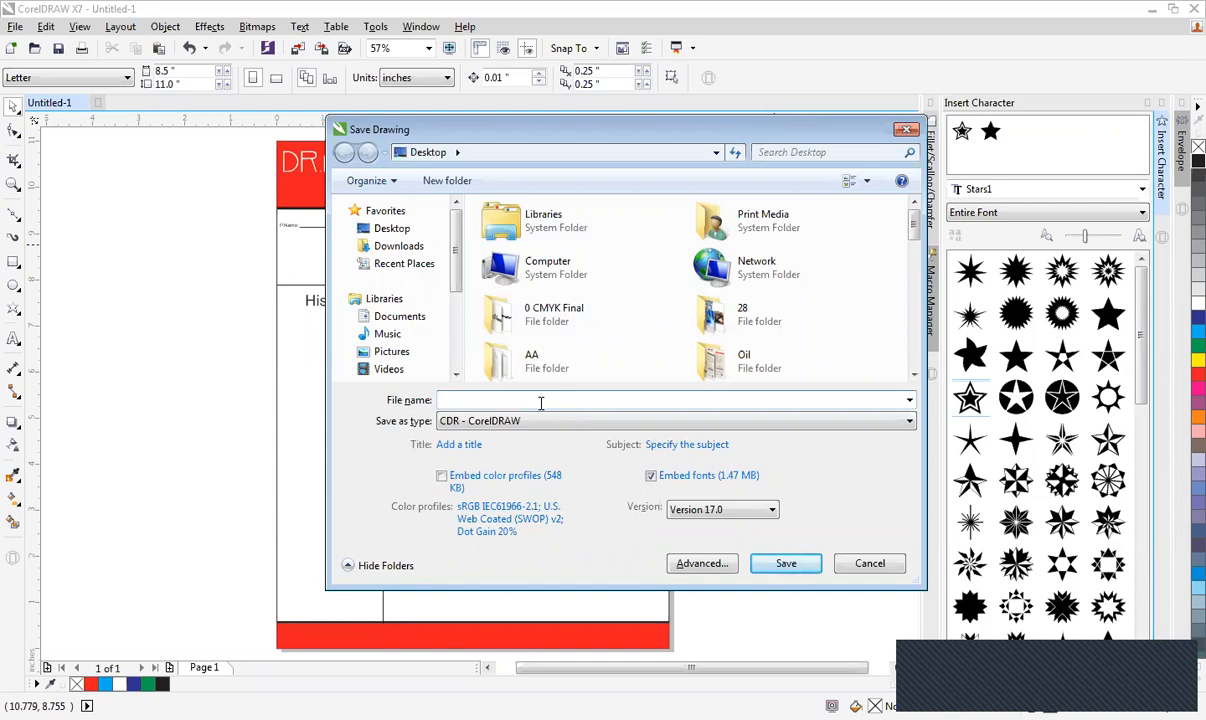
{"action": "type", "text": "Letter Hed"}
{"action": "left_click", "coordinate": [785, 567]}
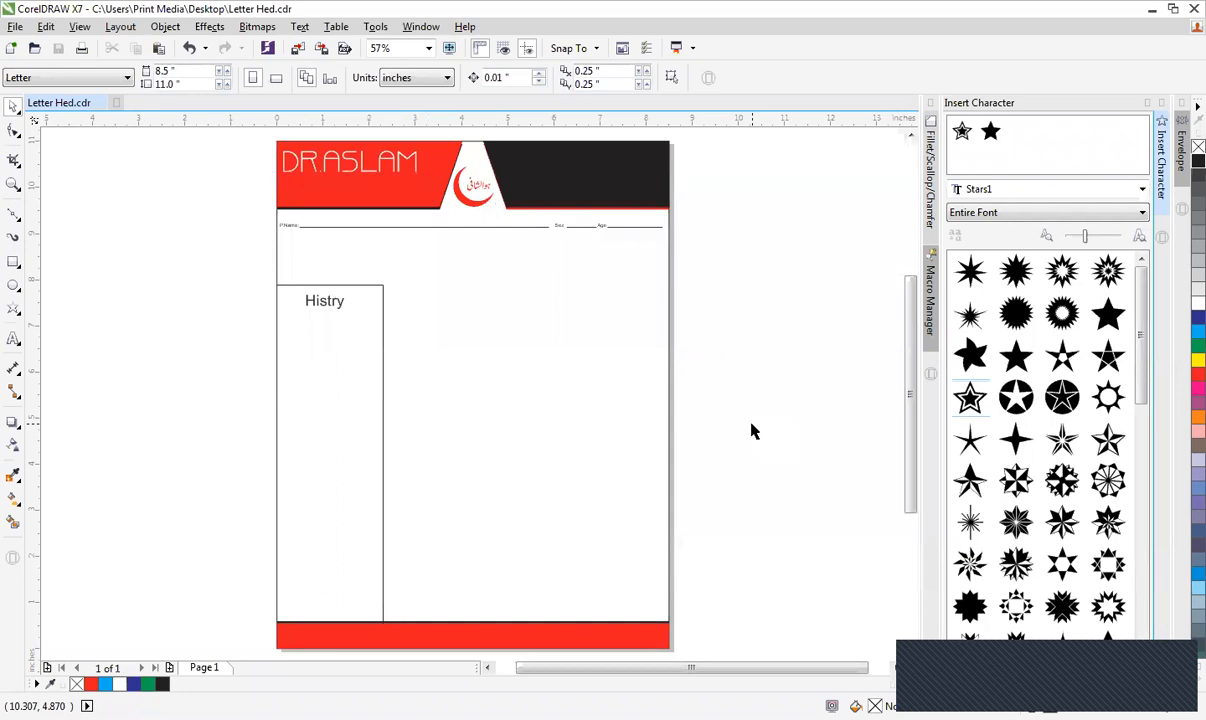
{"action": "left_click", "coordinate": [630, 175]}
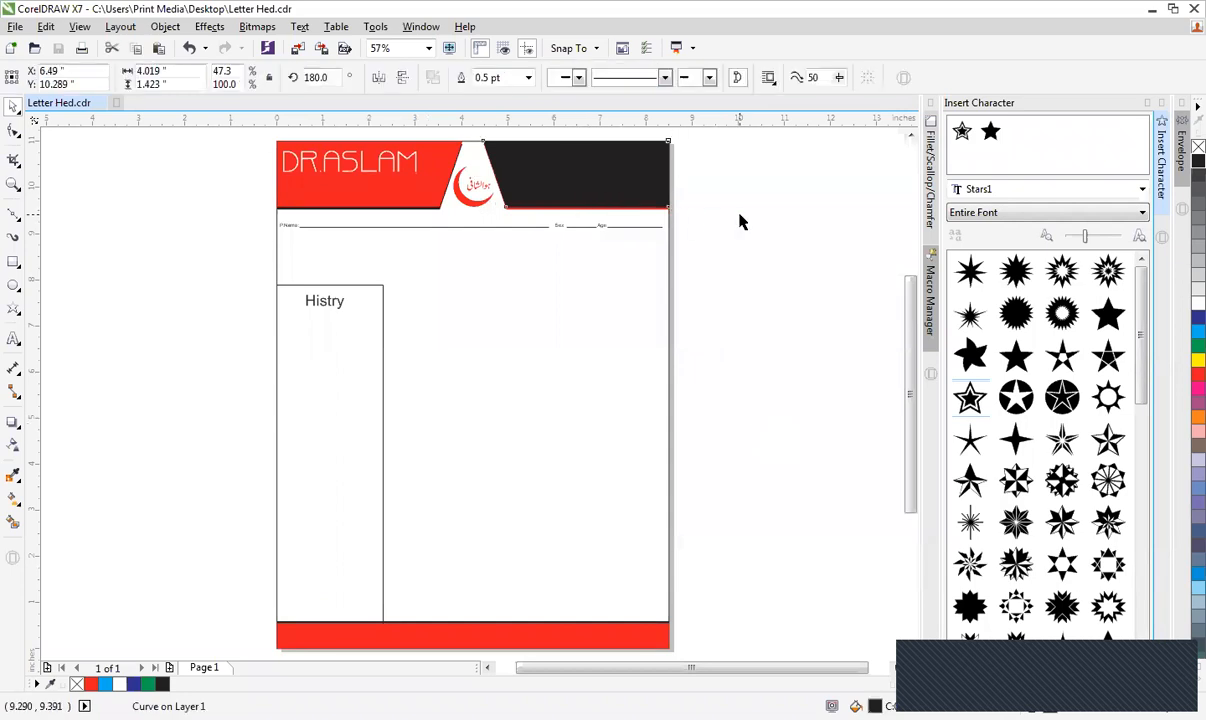
{"action": "left_click", "coordinate": [697, 206]}
{"action": "key", "text": "F2"}
{"action": "left_click_drag", "start_coordinate": [222, 269], "coordinate": [858, 161]}
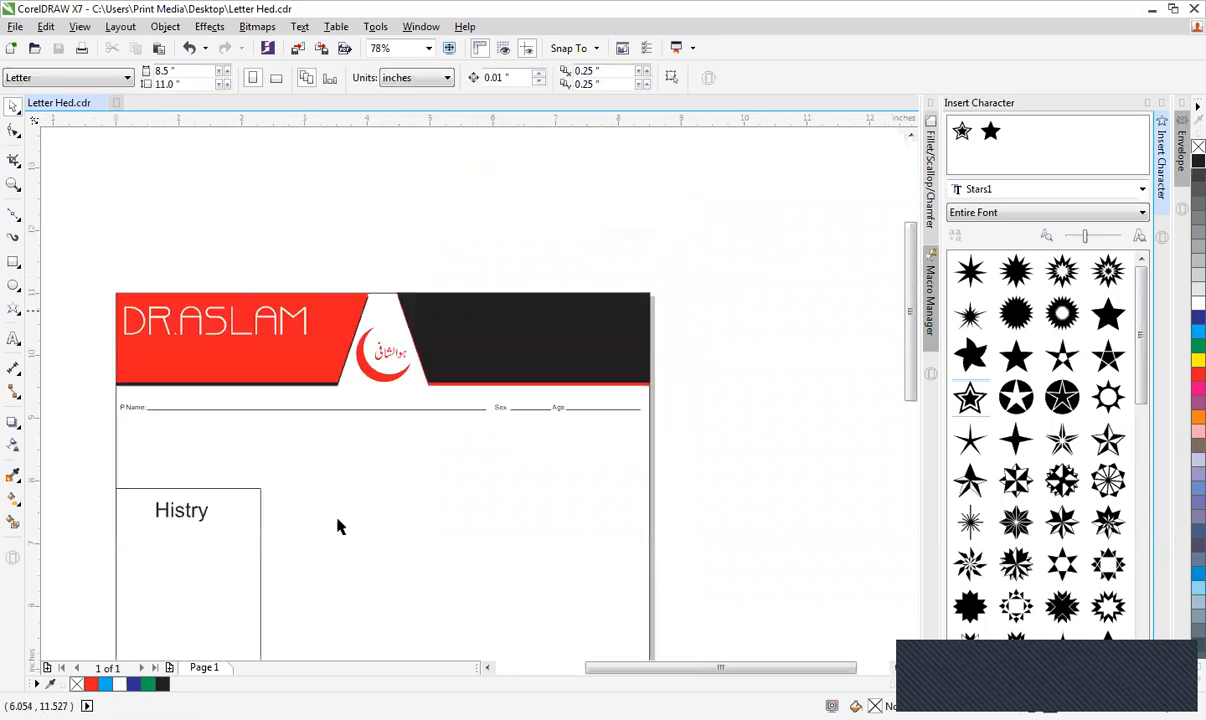
{"action": "left_click", "coordinate": [240, 312]}
{"action": "left_click", "coordinate": [268, 250]}
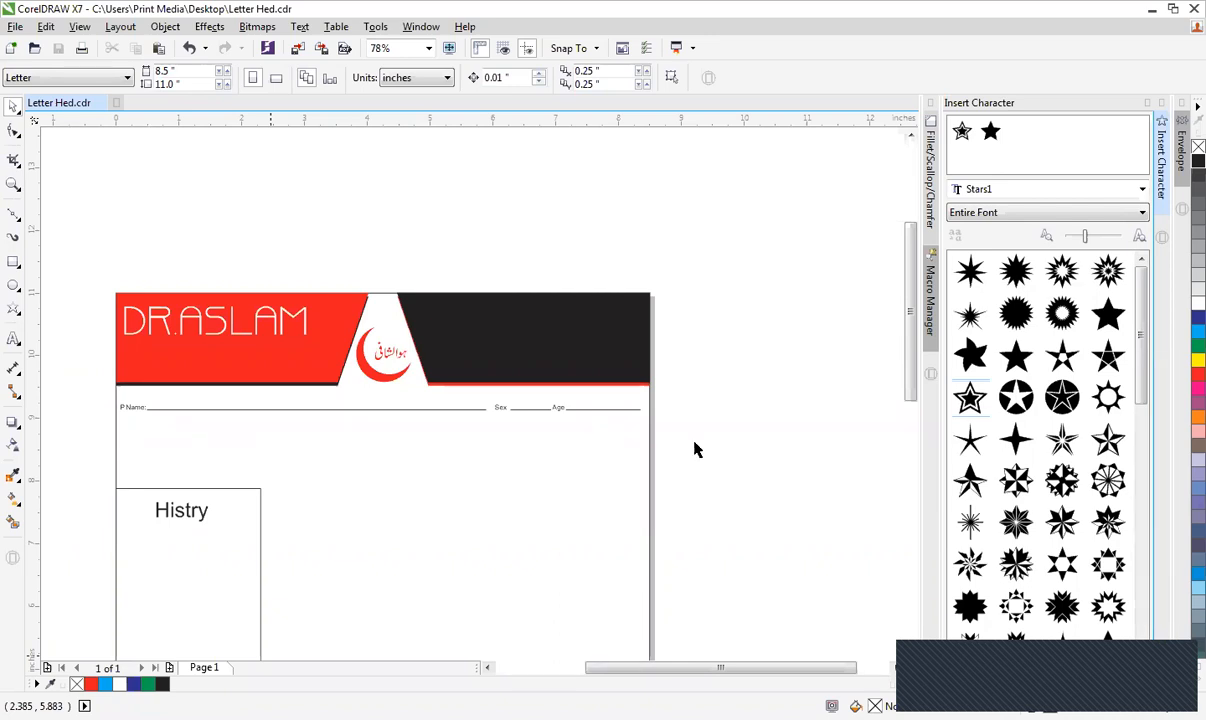
Paste the doctor's name in Urdu lettering, scale it to 2% and center it on the black header shape.
{"action": "key", "text": "ctrl+v"}
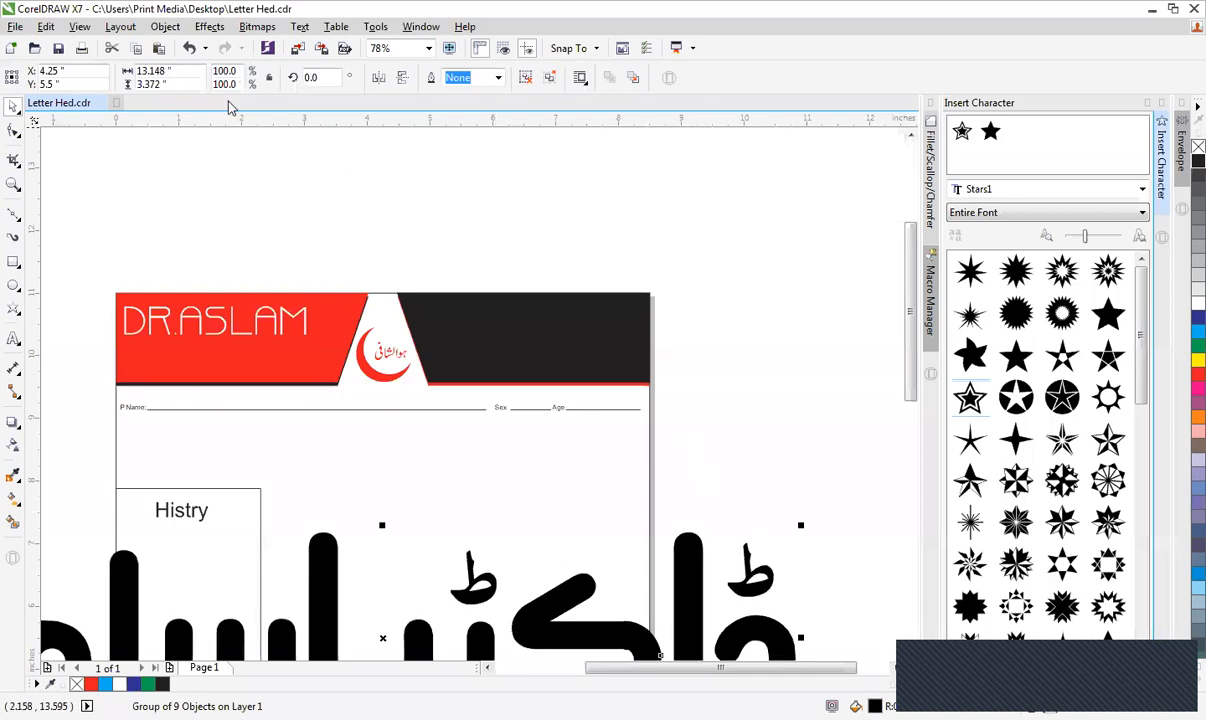
{"action": "left_click_drag", "start_coordinate": [236, 70], "coordinate": [113, 67]}
{"action": "type", "text": "2"}
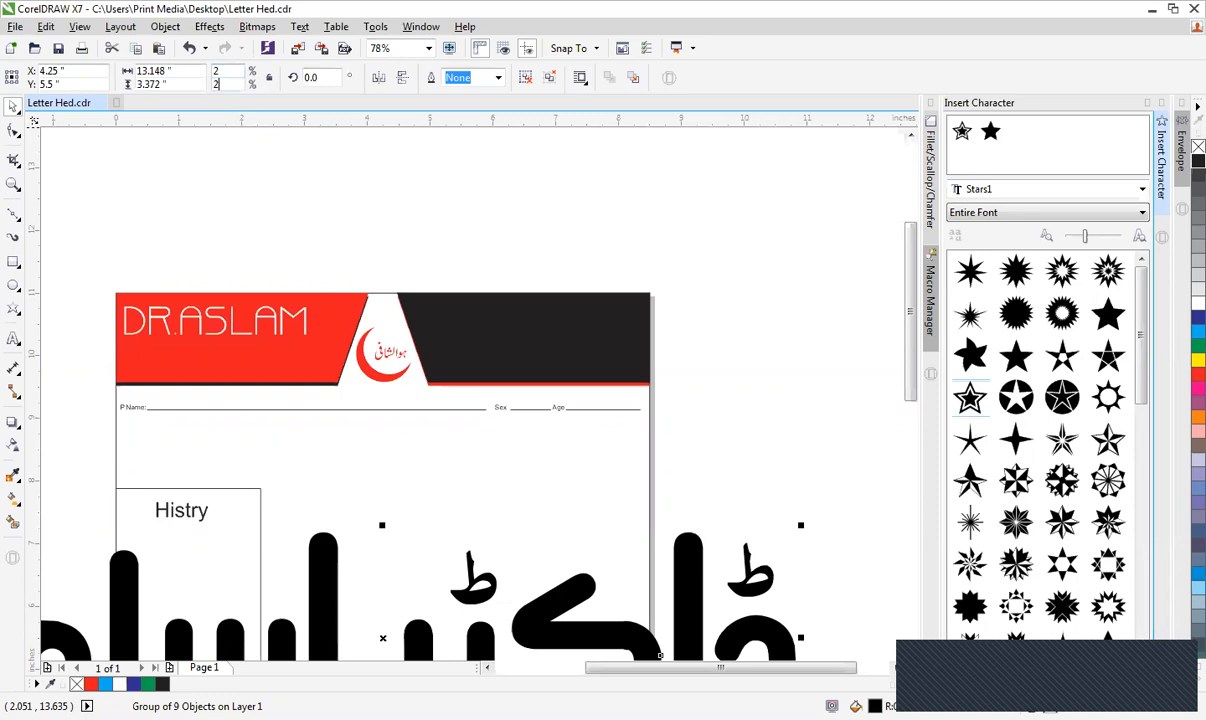
{"action": "key", "text": "Return"}
{"action": "left_click", "coordinate": [535, 339], "text": "shift"}
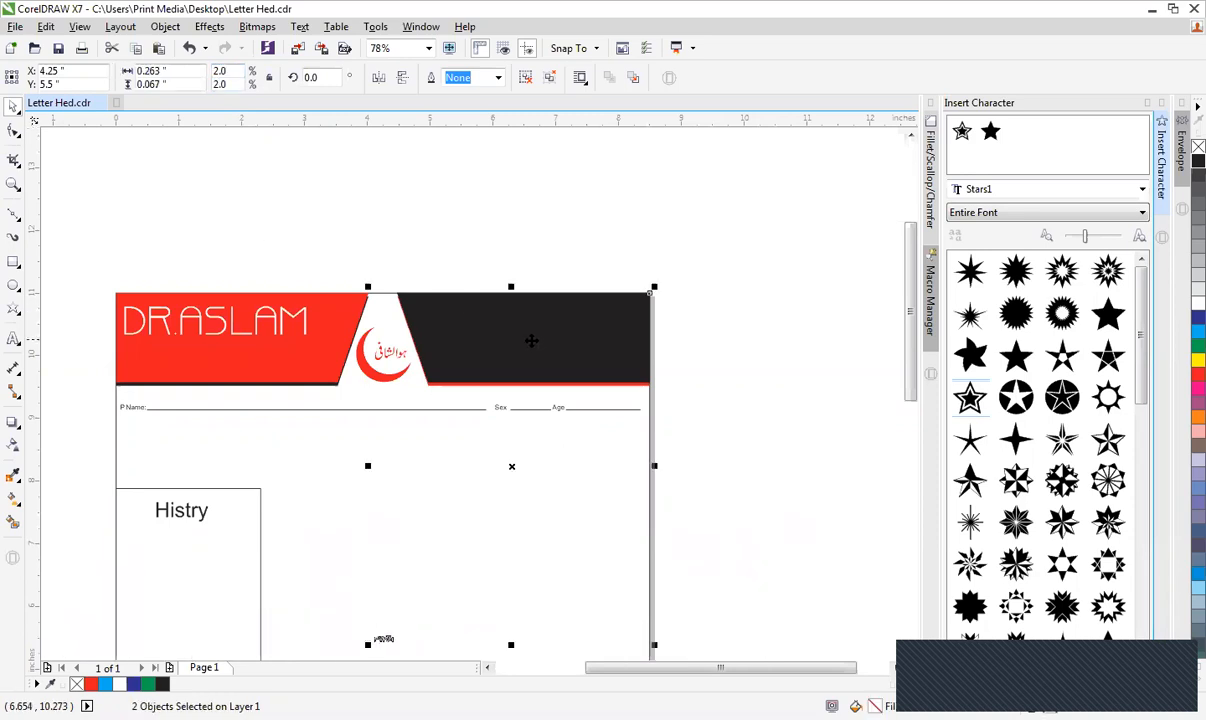
{"action": "key", "text": "c"}
{"action": "key", "text": "e"}
Enlarge the Urdu name to about 1.67 by 0.43 inch, place it in the black header's upper right area and fill it white.
{"action": "key", "text": "F2"}
{"action": "left_click_drag", "start_coordinate": [414, 236], "coordinate": [776, 467]}
{"action": "left_click", "coordinate": [755, 369]}
{"action": "left_click_drag", "start_coordinate": [749, 258], "coordinate": [204, 436]}
{"action": "left_click_drag", "start_coordinate": [335, 372], "coordinate": [496, 321]}
{"action": "left_click", "coordinate": [1197, 303]}
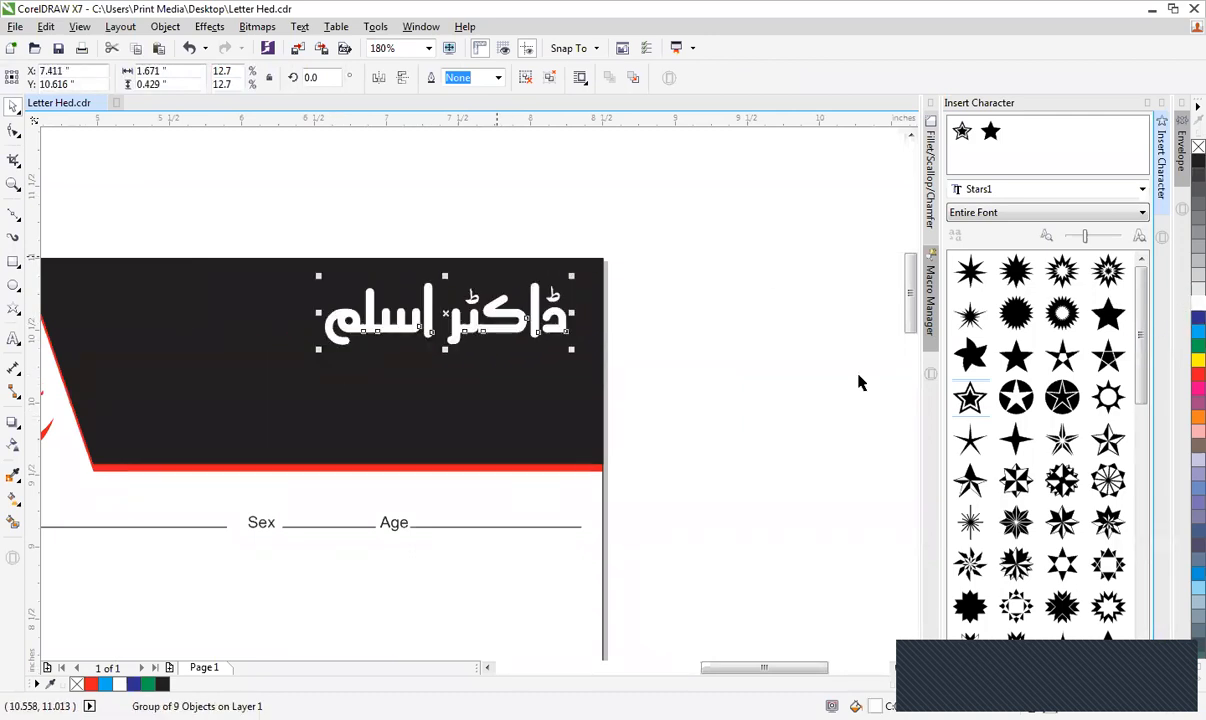
{"action": "left_click", "coordinate": [702, 374]}
{"action": "scroll", "coordinate": [702, 374], "scroll_direction": "down", "scroll_amount": 1}
{"action": "key", "text": "F4"}
{"action": "key", "text": "F2"}
{"action": "left_click_drag", "start_coordinate": [248, 197], "coordinate": [910, 117]}
{"action": "key", "text": "F2"}
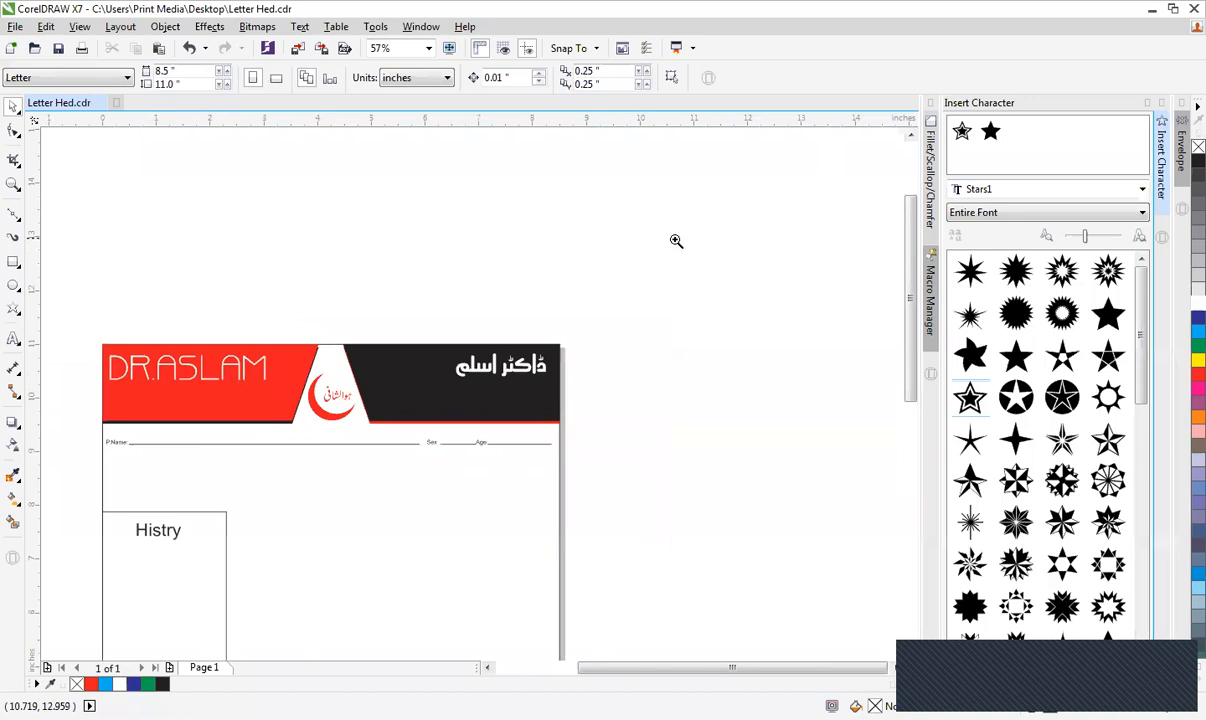
Ungroup the white Urdu name in the black header and weld its nine pieces into a single curve.
{"action": "left_click_drag", "start_coordinate": [668, 246], "coordinate": [235, 512]}
{"action": "key", "text": "F2"}
{"action": "left_click_drag", "start_coordinate": [425, 283], "coordinate": [811, 483]}
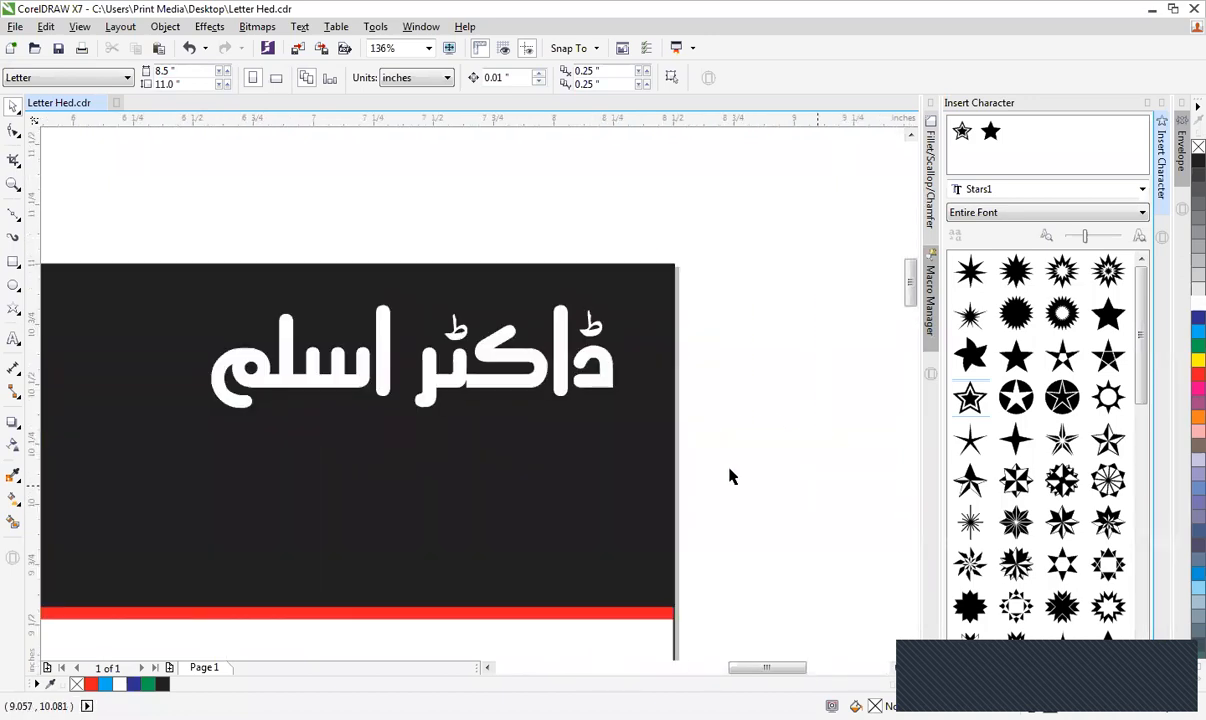
{"action": "left_click", "coordinate": [483, 384]}
{"action": "key", "text": "F2"}
{"action": "left_click_drag", "start_coordinate": [143, 264], "coordinate": [697, 371]}
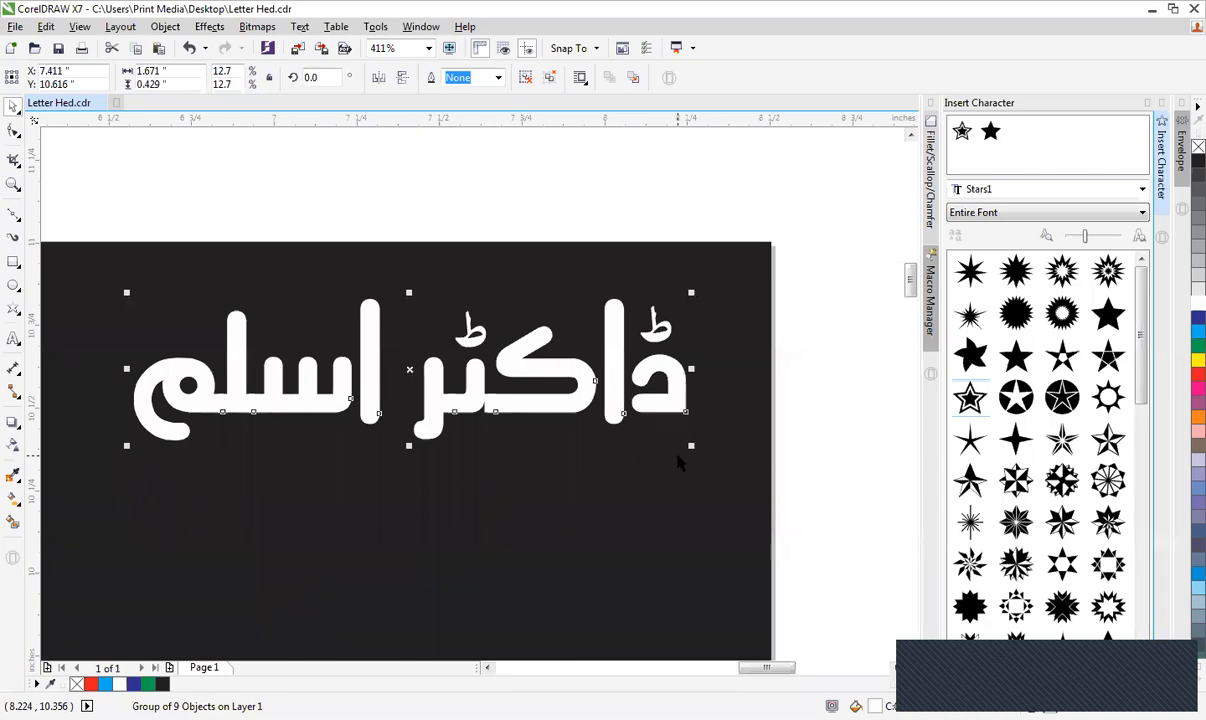
{"action": "left_click", "coordinate": [526, 79]}
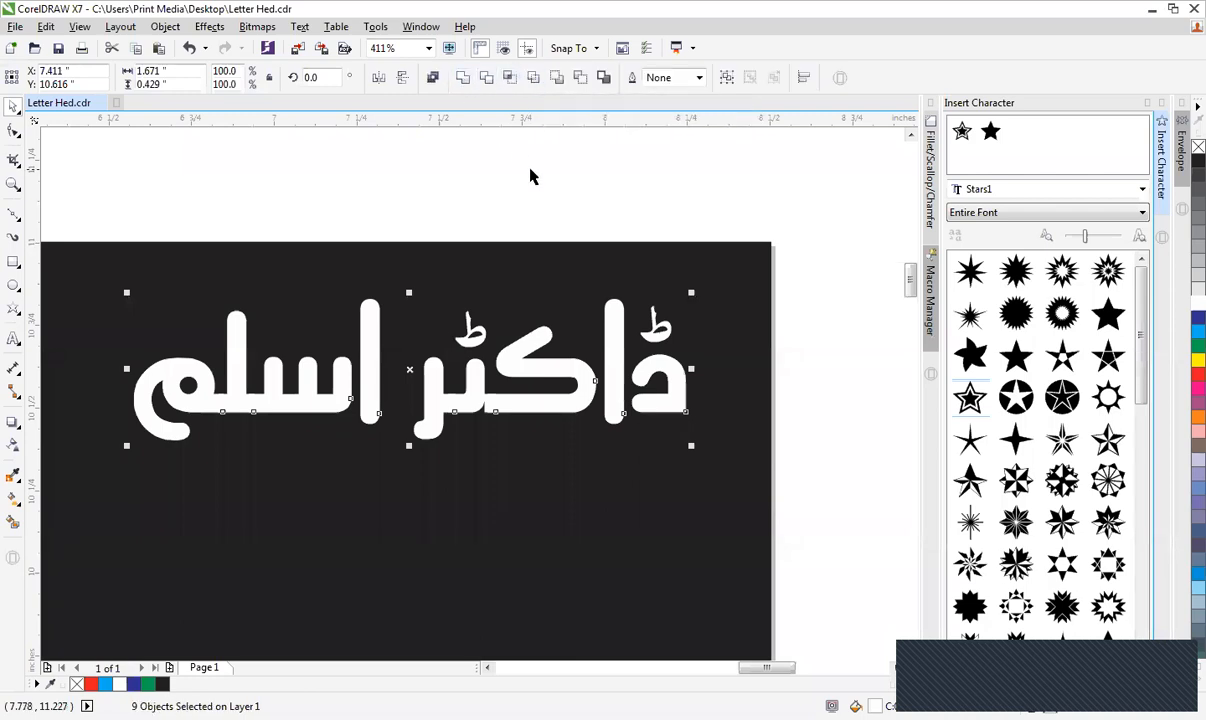
{"action": "key", "text": "ctrl+z"}
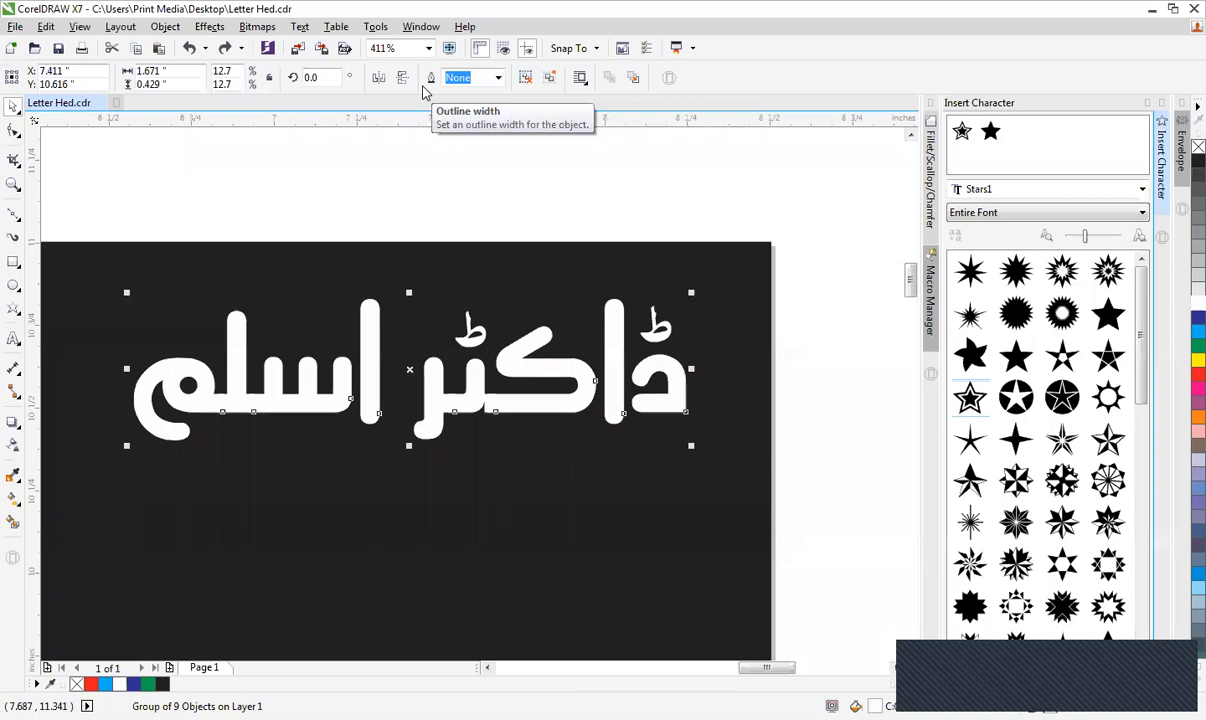
{"action": "left_click", "coordinate": [526, 78]}
{"action": "left_click", "coordinate": [463, 80]}
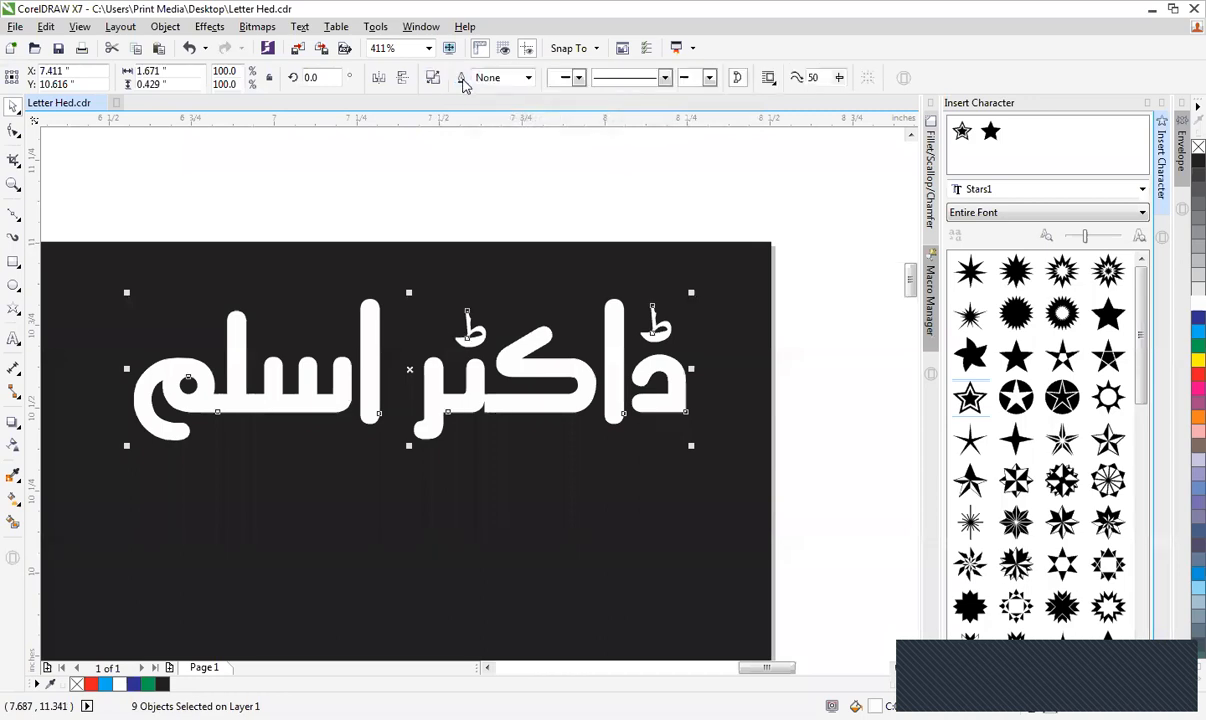
{"action": "left_click", "coordinate": [450, 190]}
Move the nodes of the Urdu name's final letter outward to lengthen its connecting stroke, making the name about 1.87 inches wide.
{"action": "left_click_drag", "start_coordinate": [116, 294], "coordinate": [576, 506]}
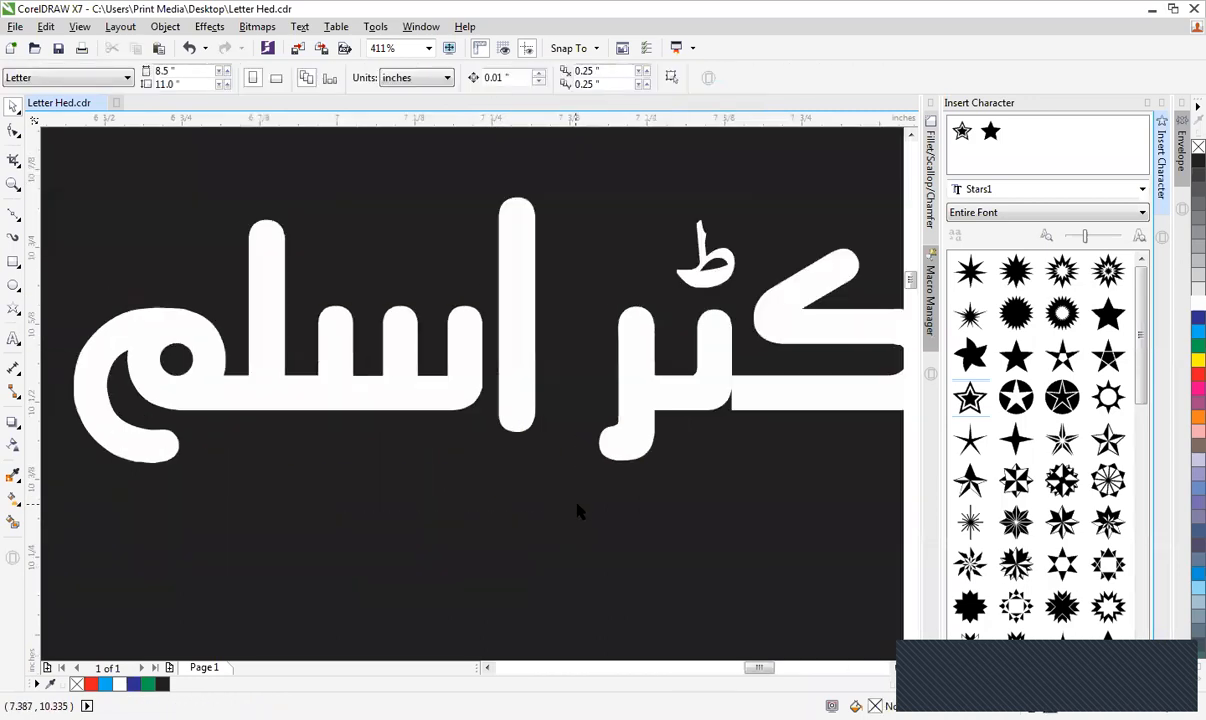
{"action": "key", "text": "F10"}
{"action": "left_click", "coordinate": [313, 400]}
{"action": "scroll", "coordinate": [313, 400], "scroll_direction": "down", "scroll_amount": 1}
{"action": "key", "text": "F2"}
{"action": "left_click_drag", "start_coordinate": [129, 249], "coordinate": [557, 464]}
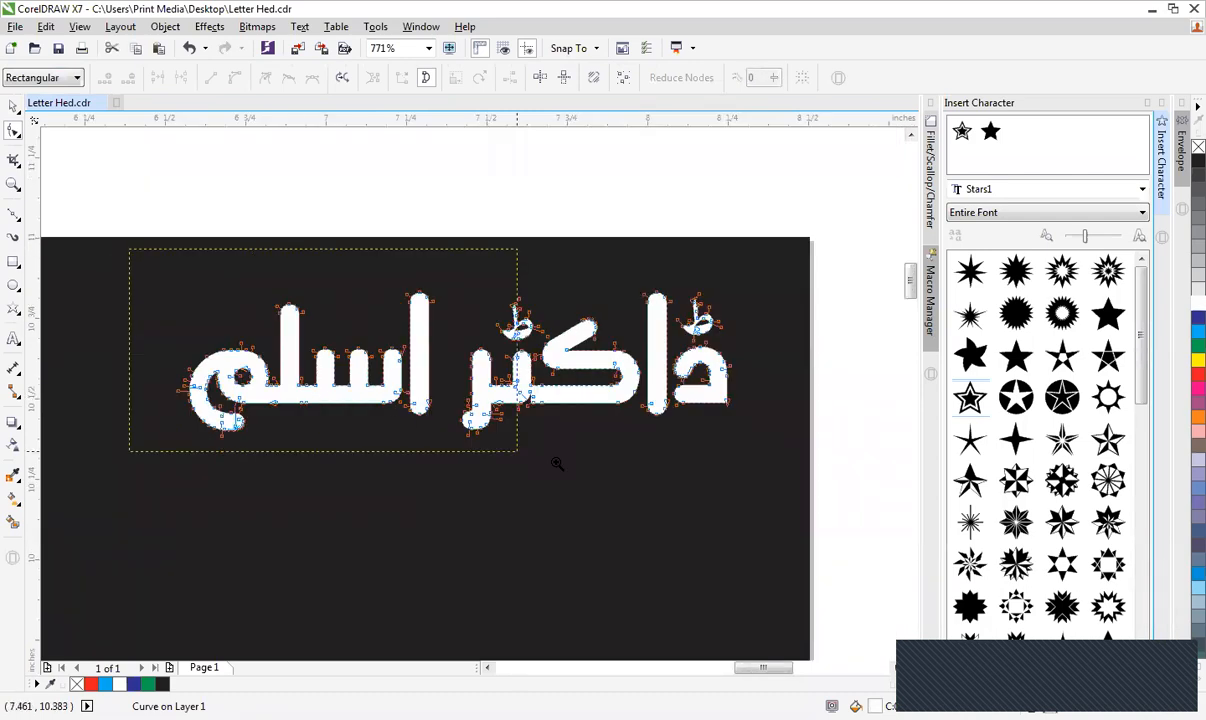
{"action": "left_click_drag", "start_coordinate": [557, 464], "coordinate": [557, 464]}
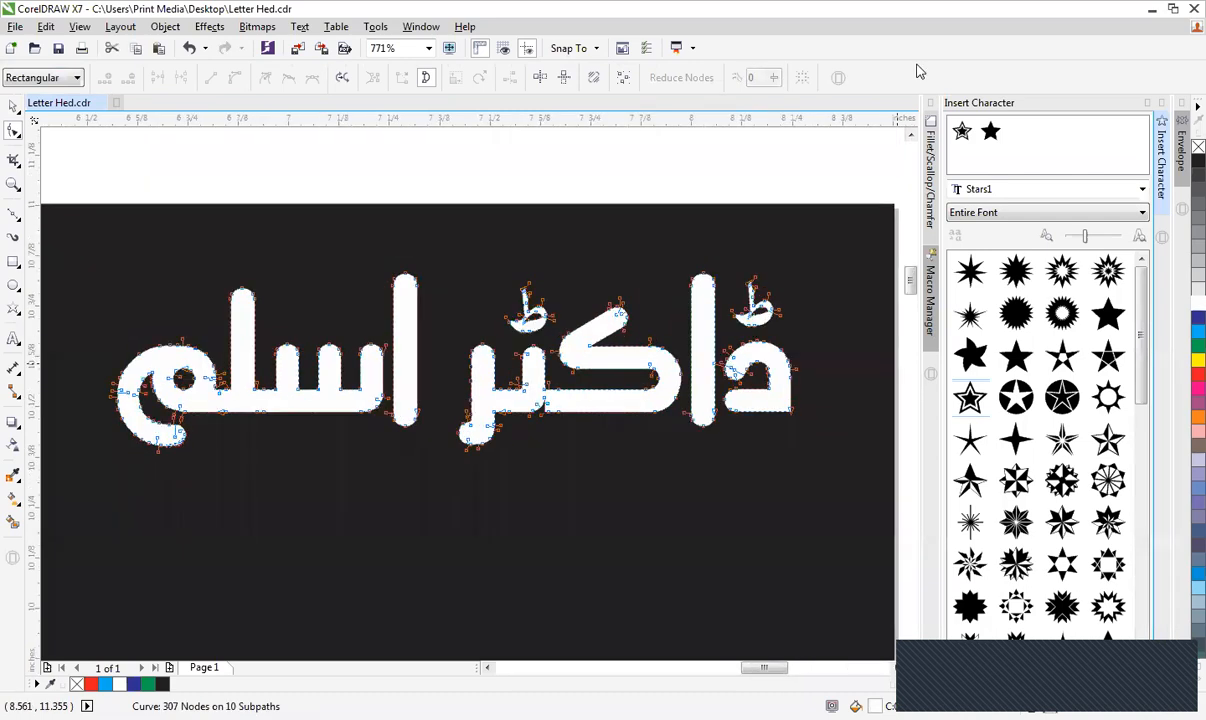
{"action": "scroll", "coordinate": [917, 71], "scroll_direction": "down", "scroll_amount": 1}
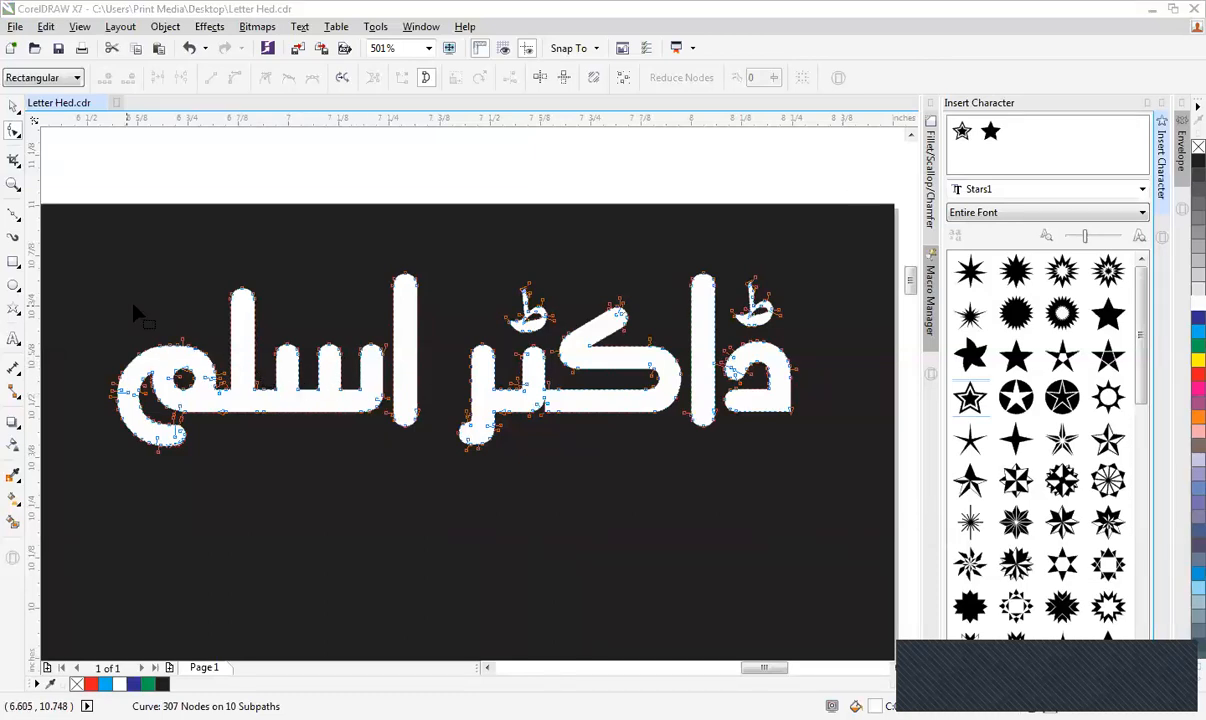
{"action": "left_click_drag", "start_coordinate": [123, 282], "coordinate": [288, 412]}
{"action": "left_click", "coordinate": [334, 400]}
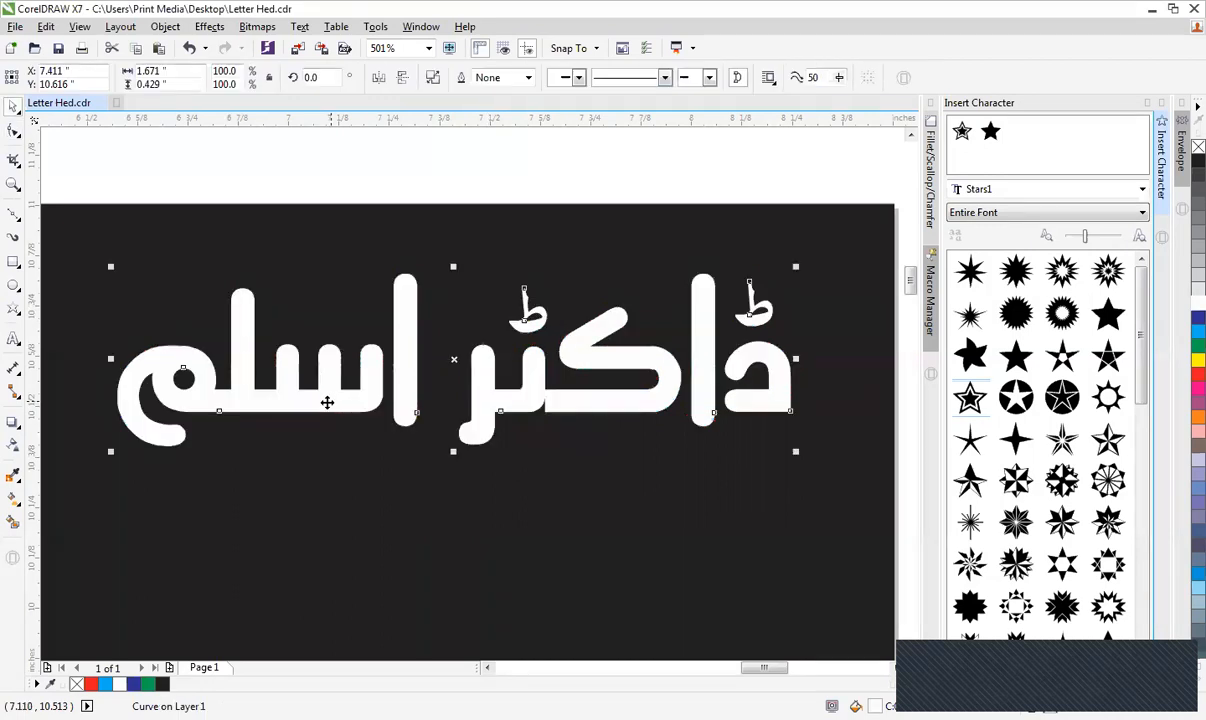
{"action": "left_click_drag", "start_coordinate": [72, 240], "coordinate": [840, 530]}
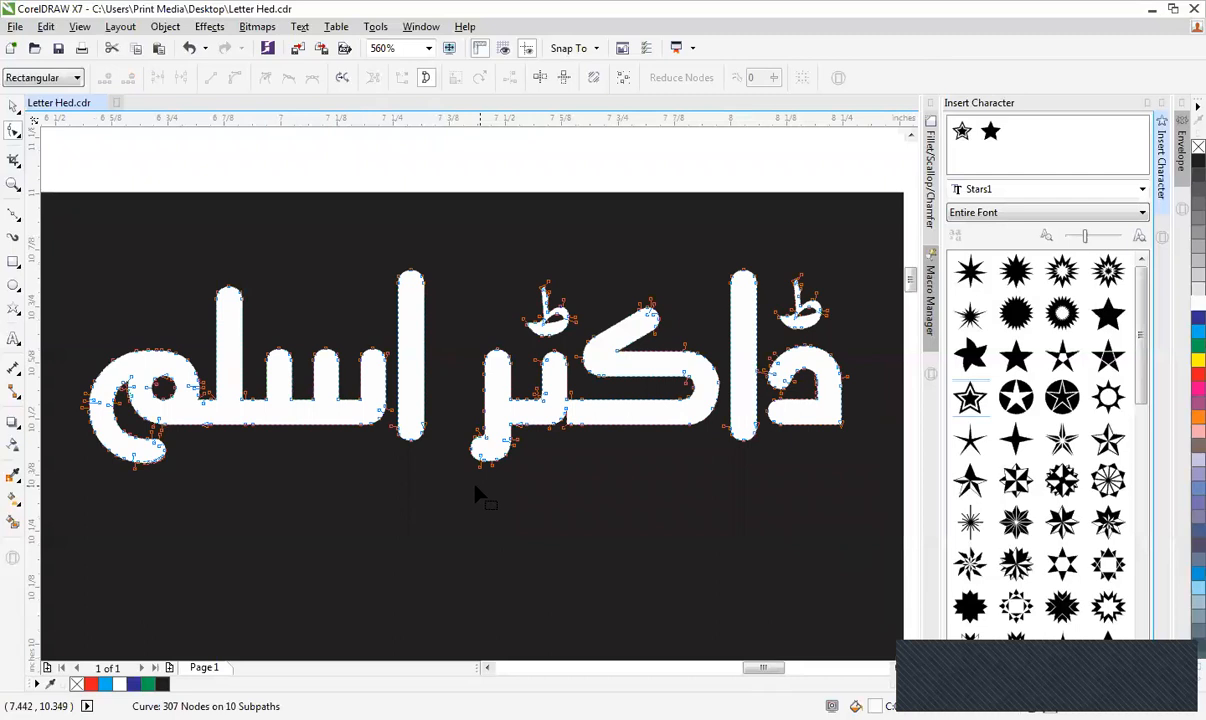
{"action": "left_click_drag", "start_coordinate": [283, 286], "coordinate": [61, 516]}
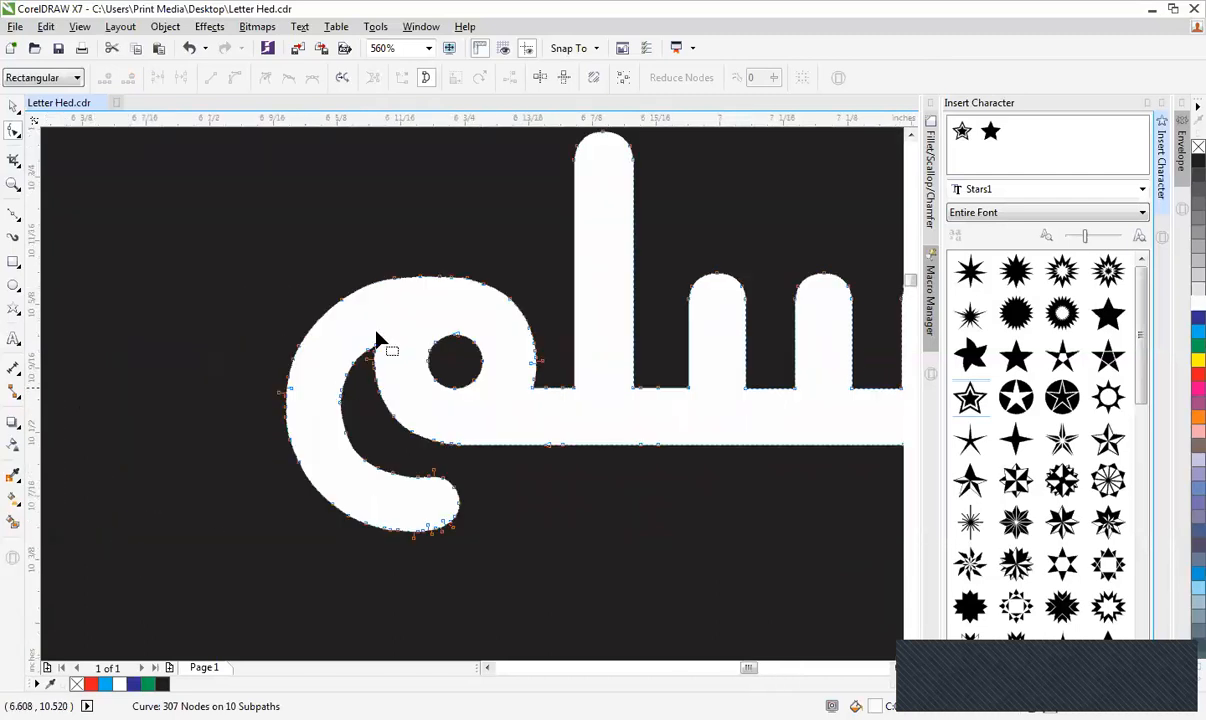
{"action": "left_click_drag", "start_coordinate": [206, 257], "coordinate": [552, 574]}
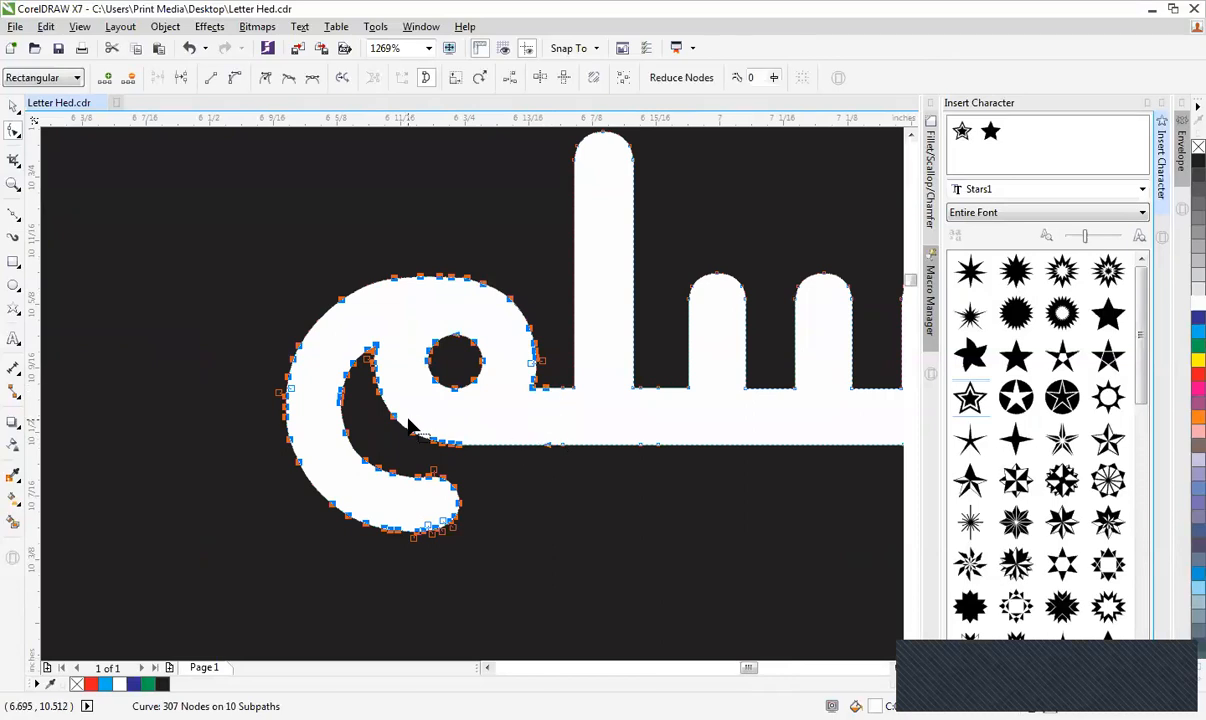
{"action": "left_click", "coordinate": [473, 409]}
{"action": "left_click_drag", "start_coordinate": [227, 220], "coordinate": [554, 560]}
{"action": "left_click_drag", "start_coordinate": [533, 393], "coordinate": [334, 388]}
{"action": "key", "text": "space"}
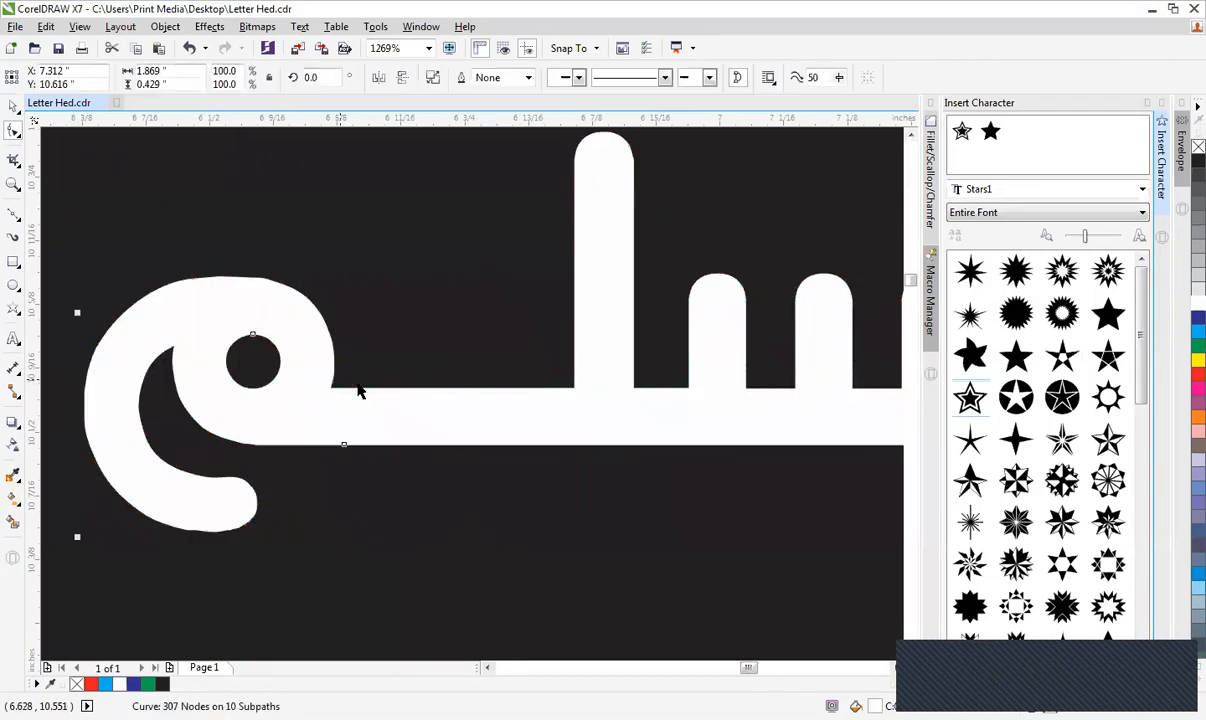
Move the nodes of the Urdu name's last two letters outward together, widening the name to about 2.05 inches.
{"action": "scroll", "coordinate": [447, 452], "scroll_direction": "down", "scroll_amount": 2}
{"action": "key", "text": "F2"}
{"action": "left_click_drag", "start_coordinate": [285, 302], "coordinate": [711, 581]}
{"action": "double_click", "coordinate": [463, 393]}
{"action": "left_click_drag", "start_coordinate": [126, 210], "coordinate": [476, 487]}
{"action": "left_click_drag", "start_coordinate": [472, 384], "coordinate": [390, 388]}
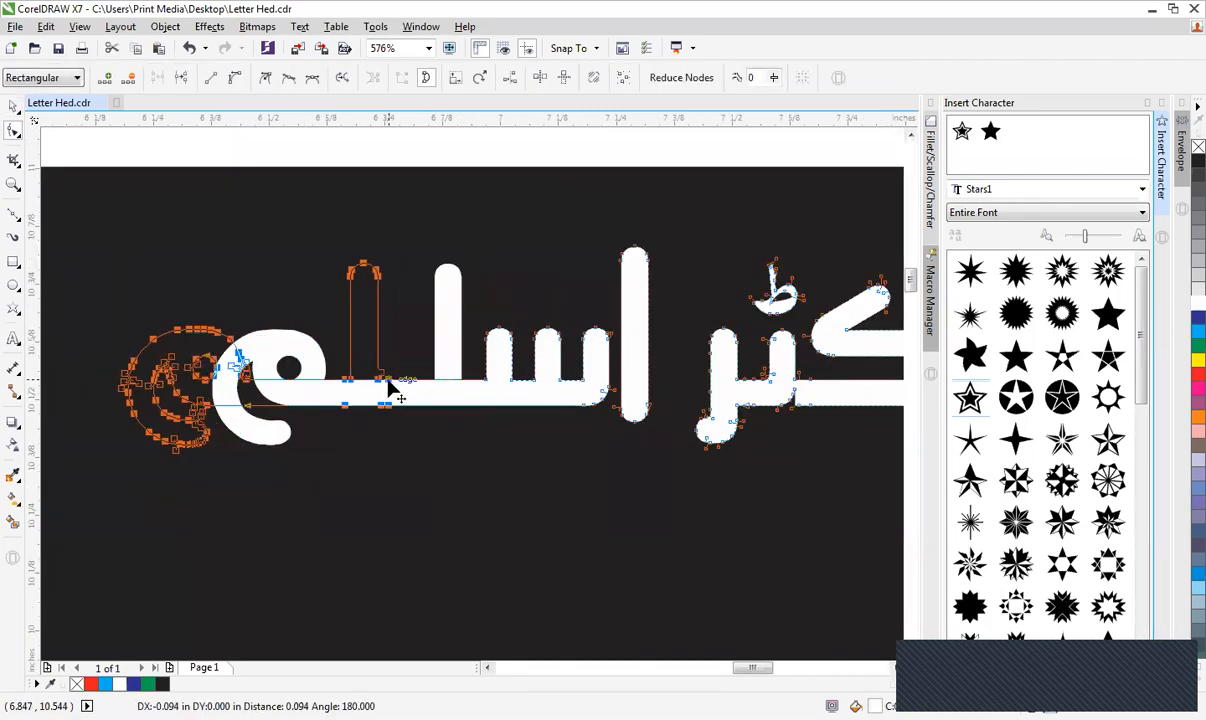
{"action": "key", "text": "space"}
{"action": "key", "text": "Escape"}
Try to reshape the curled tail of the Urdu name's final letter by moving its node.
{"action": "scroll", "coordinate": [423, 444], "scroll_direction": "down", "scroll_amount": 1}
{"action": "key", "text": "F2"}
{"action": "left_click_drag", "start_coordinate": [202, 307], "coordinate": [755, 631]}
{"action": "key", "text": "F2"}
{"action": "left_click_drag", "start_coordinate": [104, 258], "coordinate": [333, 401]}
{"action": "left_click", "coordinate": [334, 331]}
{"action": "key", "text": "F10"}
{"action": "left_click_drag", "start_coordinate": [251, 407], "coordinate": [536, 400]}
{"action": "key", "text": "space"}
{"action": "key", "text": "Escape"}
{"action": "scroll", "coordinate": [456, 487], "scroll_direction": "down", "scroll_amount": 1}
{"action": "scroll", "coordinate": [456, 494], "scroll_direction": "down", "scroll_amount": 5}
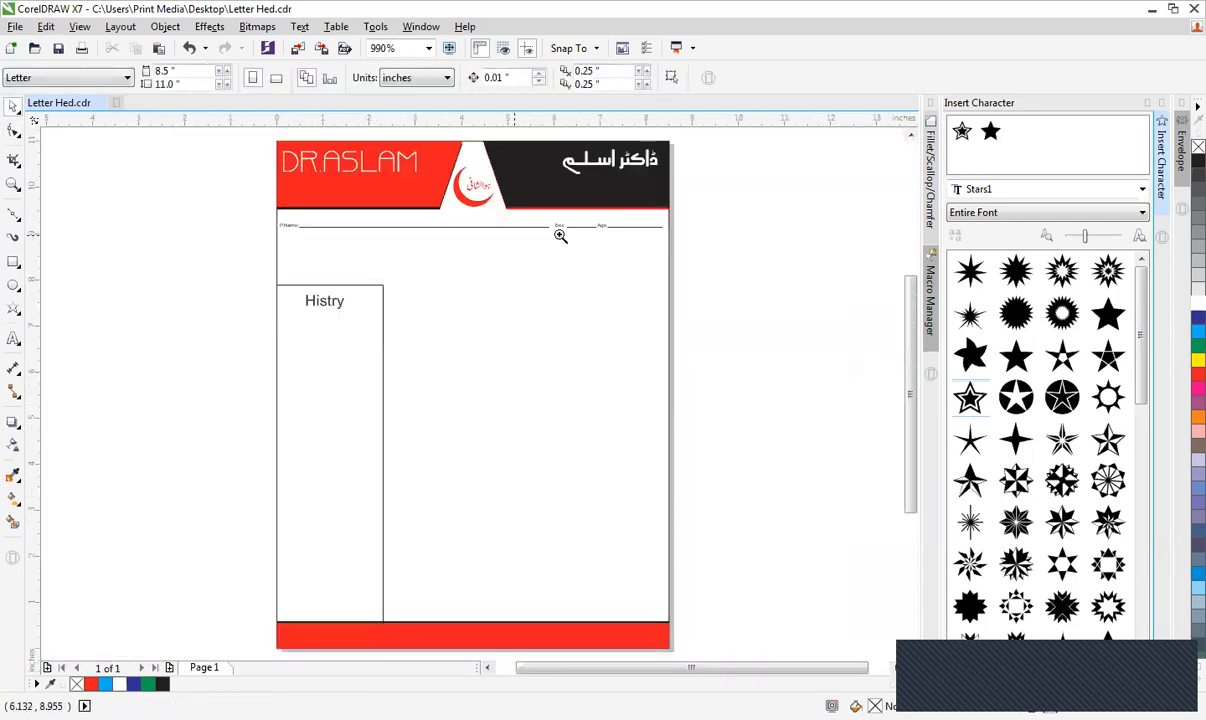
Try stretching the Urdu name horizontally from its sides, and undo the stretches.
{"action": "scroll", "coordinate": [623, 500], "scroll_direction": "up", "scroll_amount": 3}
{"action": "left_click", "coordinate": [517, 528]}
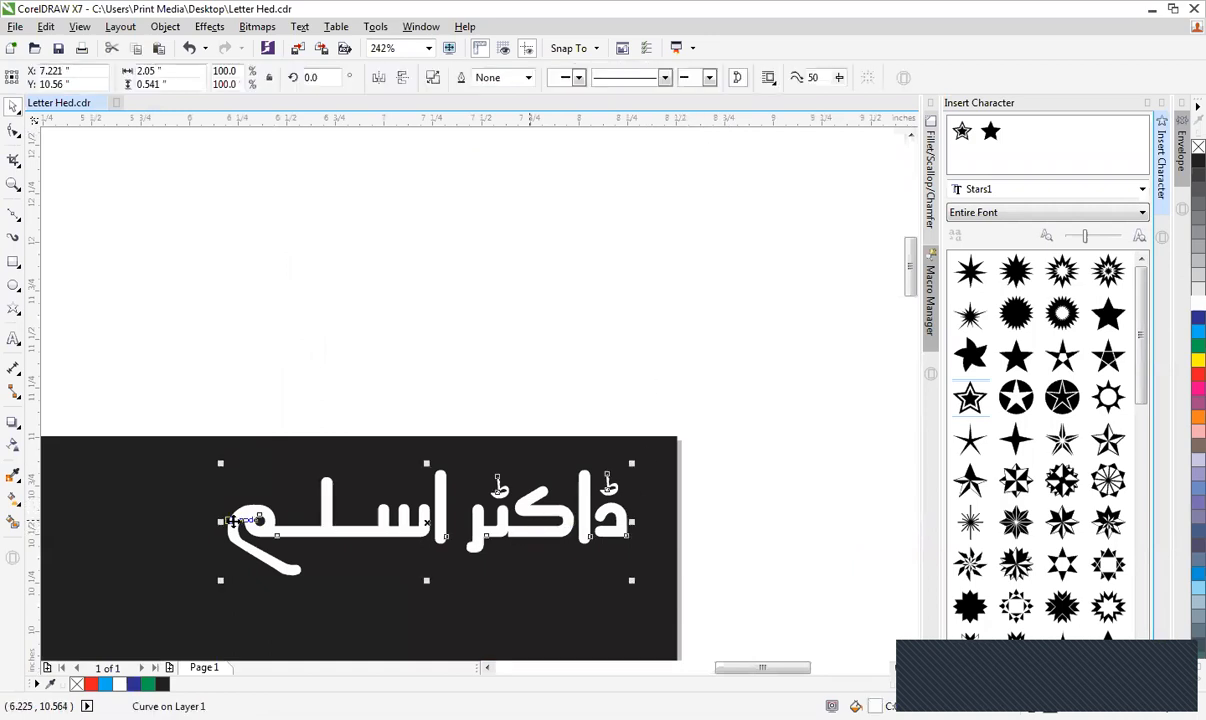
{"action": "left_click_drag", "start_coordinate": [224, 522], "coordinate": [42, 523]}
{"action": "left_click_drag", "start_coordinate": [112, 523], "coordinate": [209, 523]}
{"action": "key", "text": "ctrl+z"}
{"action": "left_click_drag", "start_coordinate": [720, 522], "coordinate": [856, 527]}
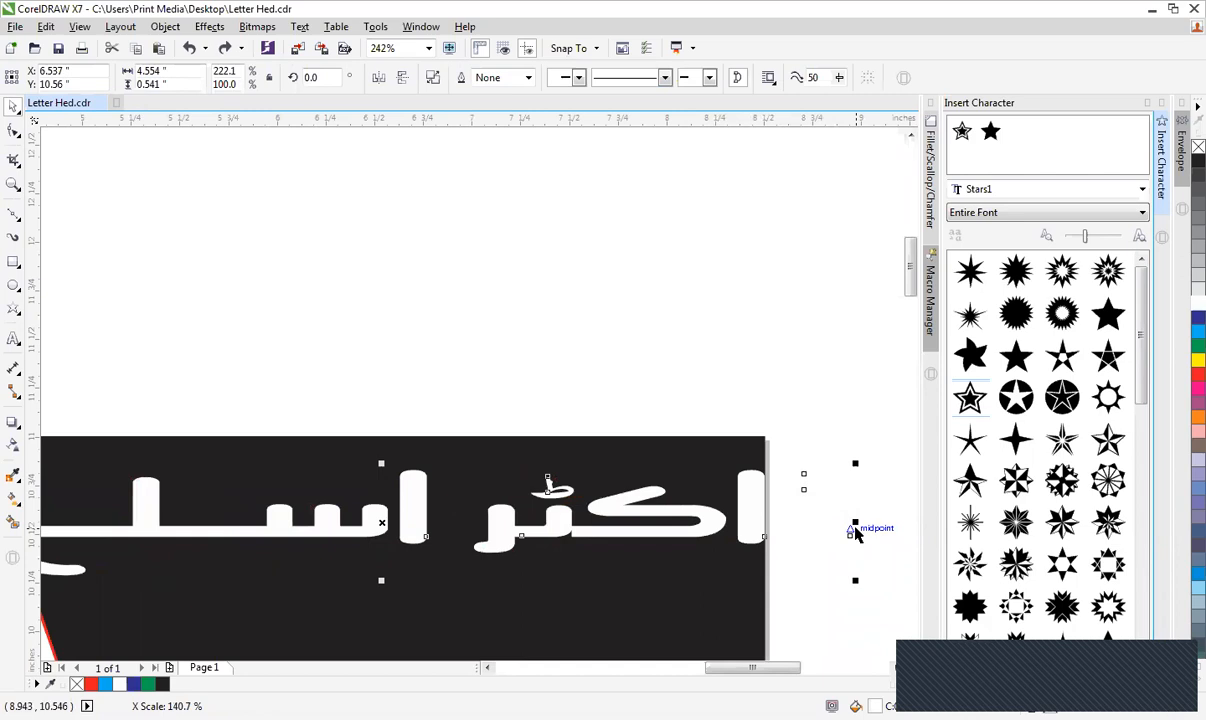
{"action": "scroll", "coordinate": [856, 527], "scroll_direction": "down", "scroll_amount": 3}
{"action": "key", "text": "ctrl+z"}
Undo the tail reshaping on the Urdu name's final letter.
{"action": "key", "text": "F2"}
{"action": "left_click_drag", "start_coordinate": [472, 439], "coordinate": [727, 581]}
{"action": "key", "text": "ctrl+z"}
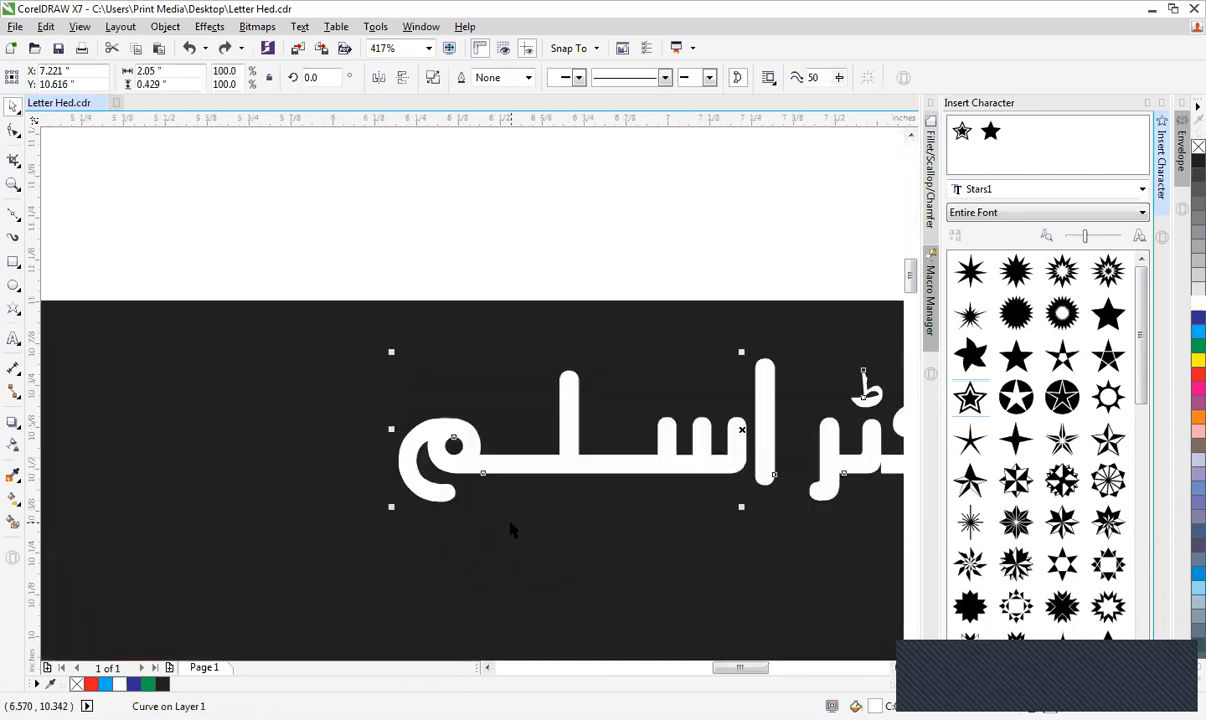
{"action": "scroll", "coordinate": [510, 521], "scroll_direction": "down", "scroll_amount": 1}
{"action": "key", "text": "F2"}
{"action": "left_click_drag", "start_coordinate": [428, 400], "coordinate": [909, 637]}
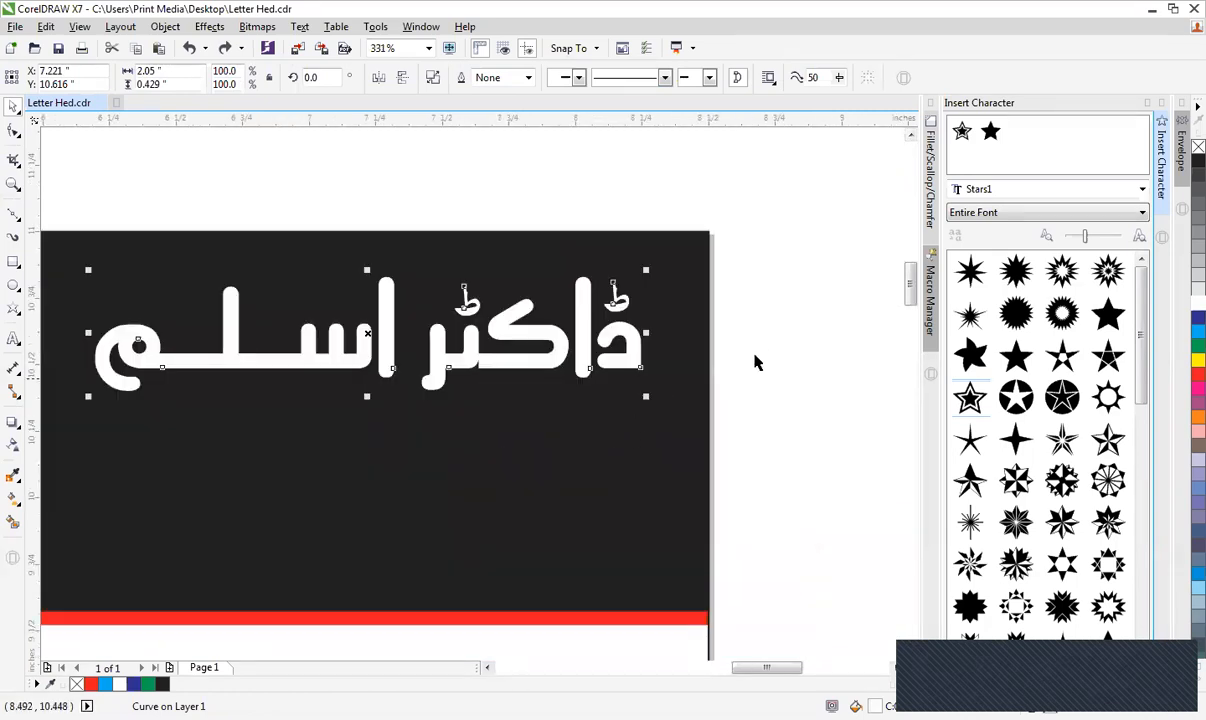
Move the nodes of the Urdu title's first letters toward the page edge to elongate the base stroke of the kaf.
{"action": "left_click", "coordinate": [761, 358]}
{"action": "double_click", "coordinate": [520, 362]}
{"action": "key", "text": "F2"}
{"action": "left_click_drag", "start_coordinate": [425, 253], "coordinate": [733, 440]}
{"action": "left_click_drag", "start_coordinate": [729, 179], "coordinate": [248, 488]}
{"action": "left_click_drag", "start_coordinate": [250, 425], "coordinate": [405, 425]}
{"action": "key", "text": "space"}
{"action": "key", "text": "Escape"}
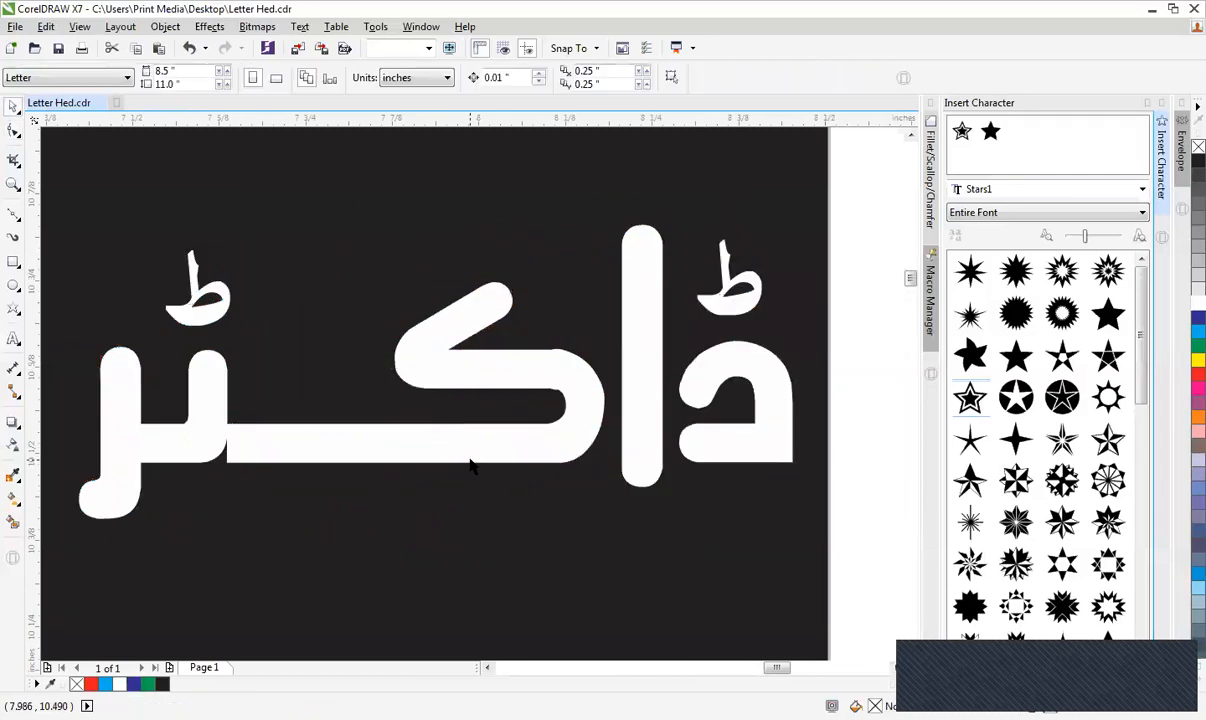
Enlarge the Urdu name proportionally to about 3.34 by 0.63 inch and place it within the upper part of the black header.
{"action": "scroll", "coordinate": [471, 464], "scroll_direction": "down", "scroll_amount": 2}
{"action": "key", "text": "shift+F4"}
{"action": "key", "text": "F2"}
{"action": "left_click_drag", "start_coordinate": [470, 260], "coordinate": [751, 100]}
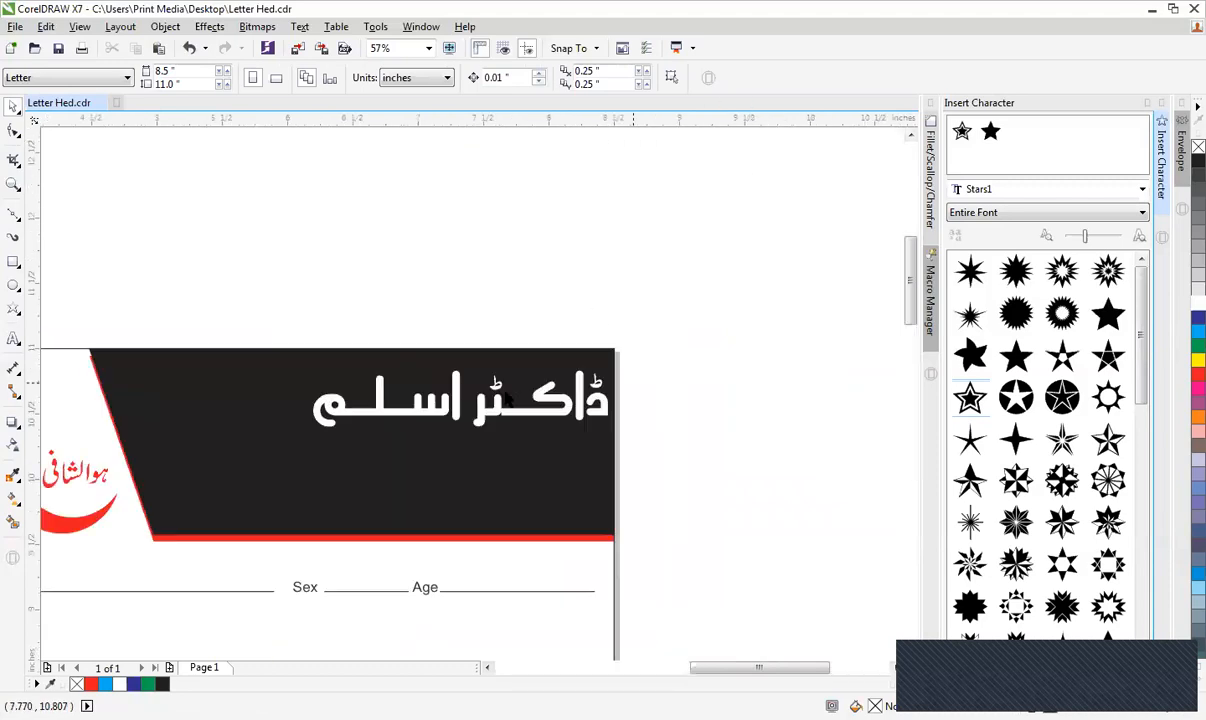
{"action": "left_click", "coordinate": [477, 390]}
{"action": "left_click_drag", "start_coordinate": [283, 443], "coordinate": [156, 488]}
{"action": "left_click_drag", "start_coordinate": [497, 437], "coordinate": [485, 430]}
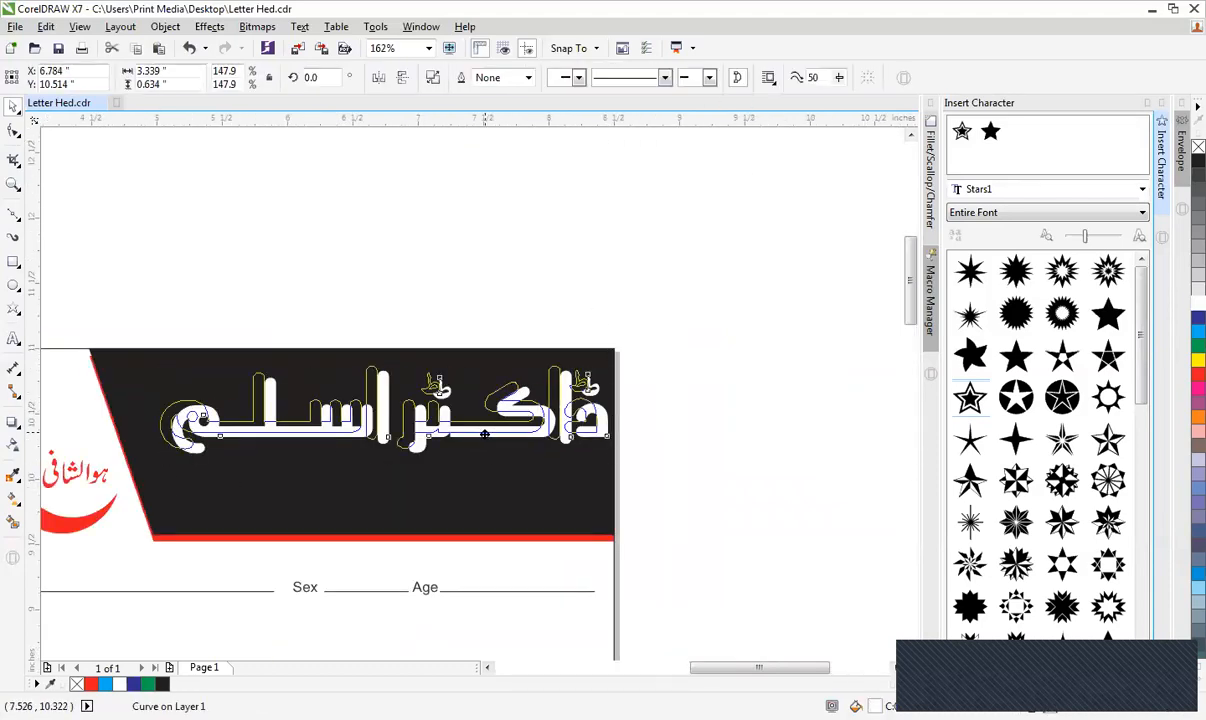
{"action": "left_click", "coordinate": [755, 372]}
{"action": "key", "text": "shift+F4"}
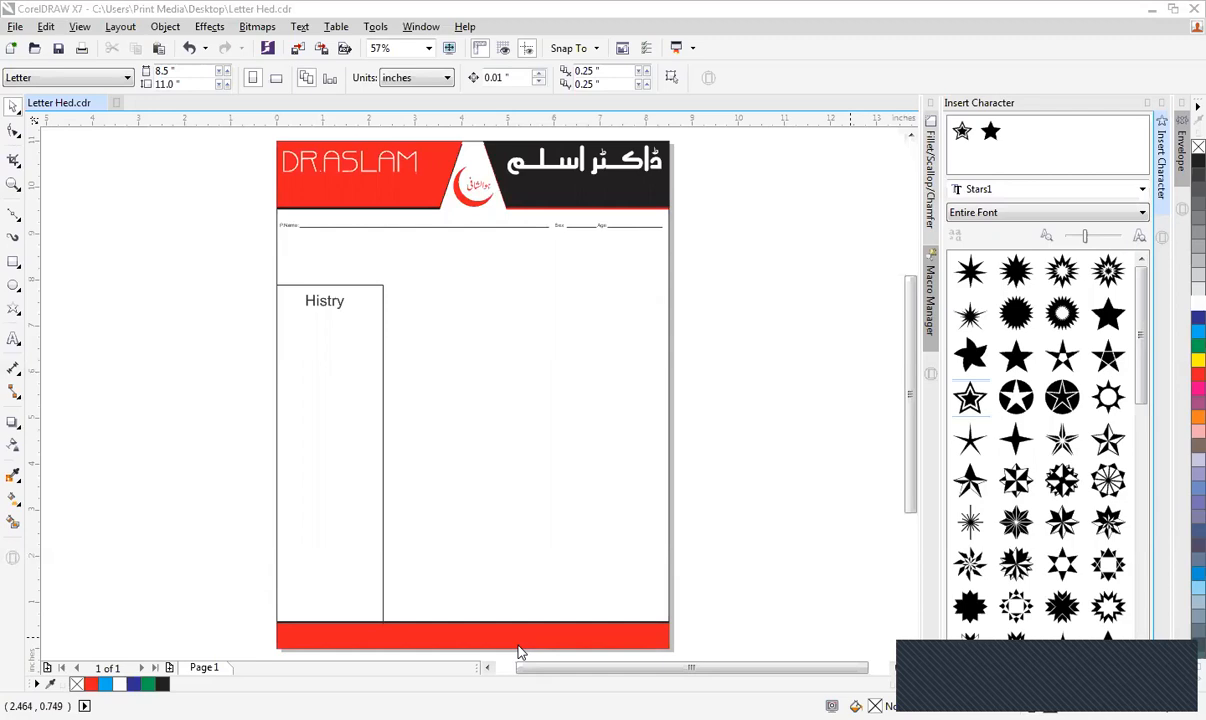
Paste the heavier black Urdu lettering of the doctor's name onto the page and scale it to 8%.
{"action": "left_click", "coordinate": [385, 490]}
{"action": "key", "text": "ctrl+v"}
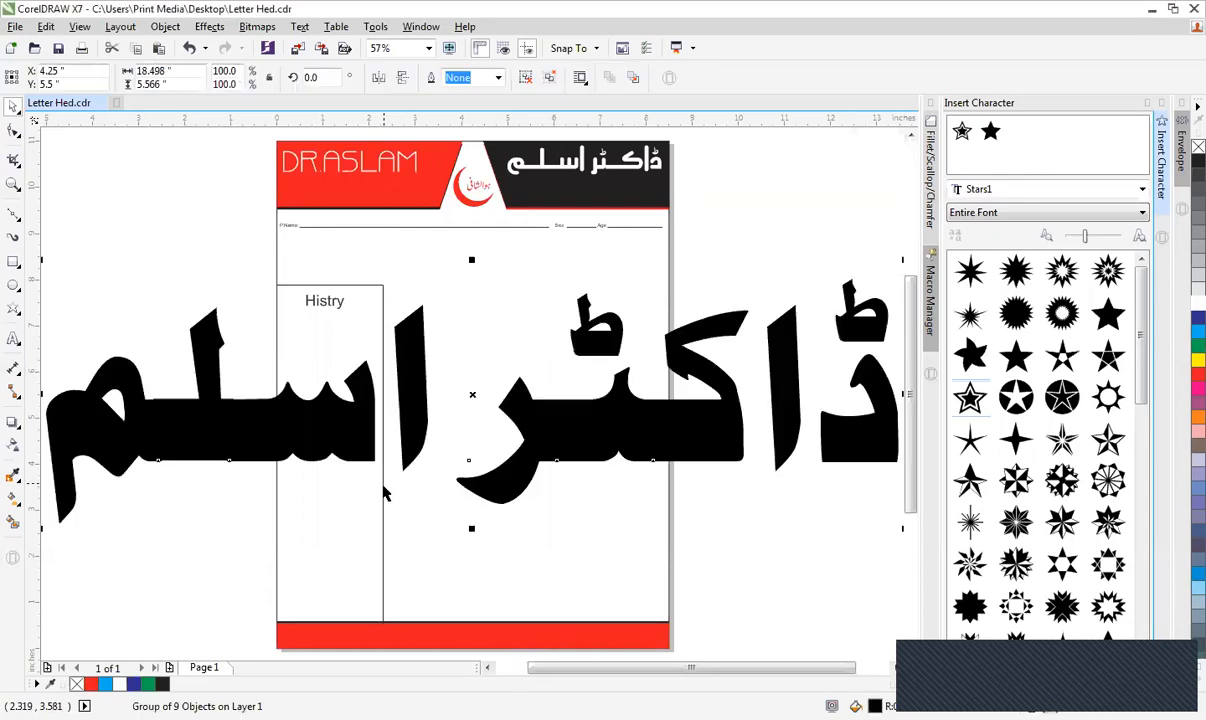
{"action": "left_click", "coordinate": [225, 71]}
{"action": "type", "text": "8"}
{"action": "key", "text": "Return"}
{"action": "key", "text": "z"}
{"action": "left_click_drag", "start_coordinate": [418, 352], "coordinate": [631, 462]}
{"action": "left_click_drag", "start_coordinate": [310, 351], "coordinate": [522, 257]}
{"action": "key", "text": "F2"}
{"action": "left_click_drag", "start_coordinate": [316, 179], "coordinate": [759, 344]}
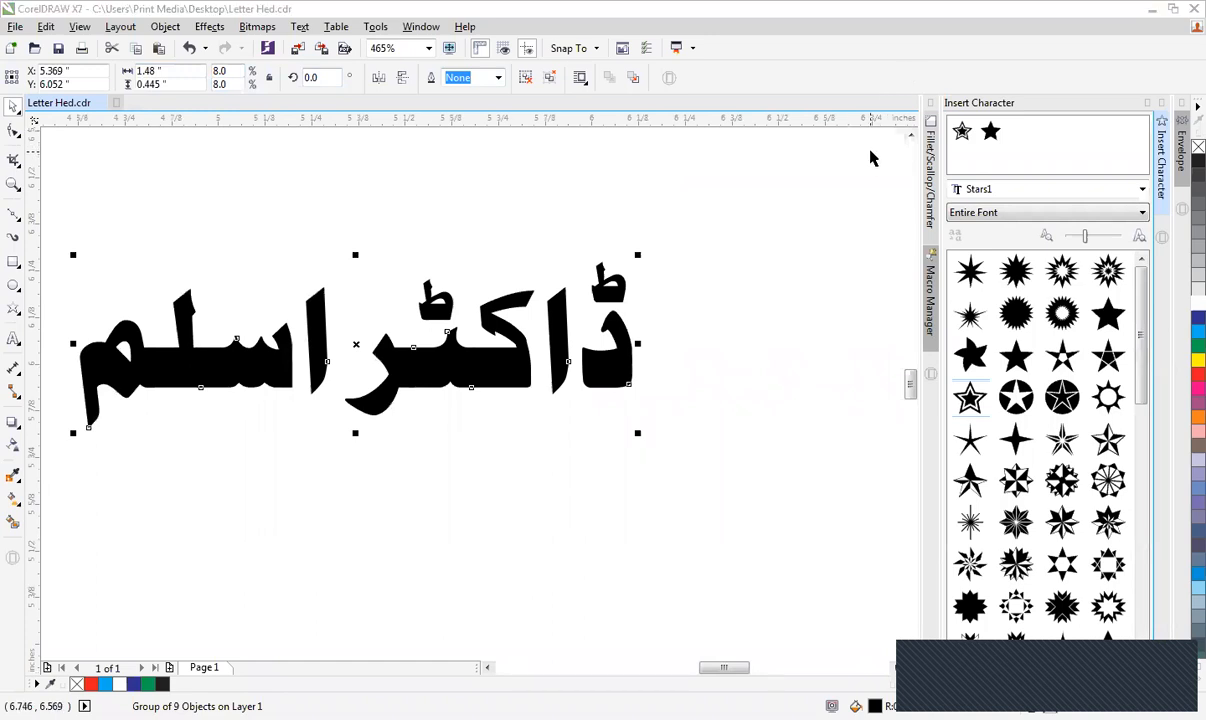
{"action": "key", "text": "ctrl+z"}
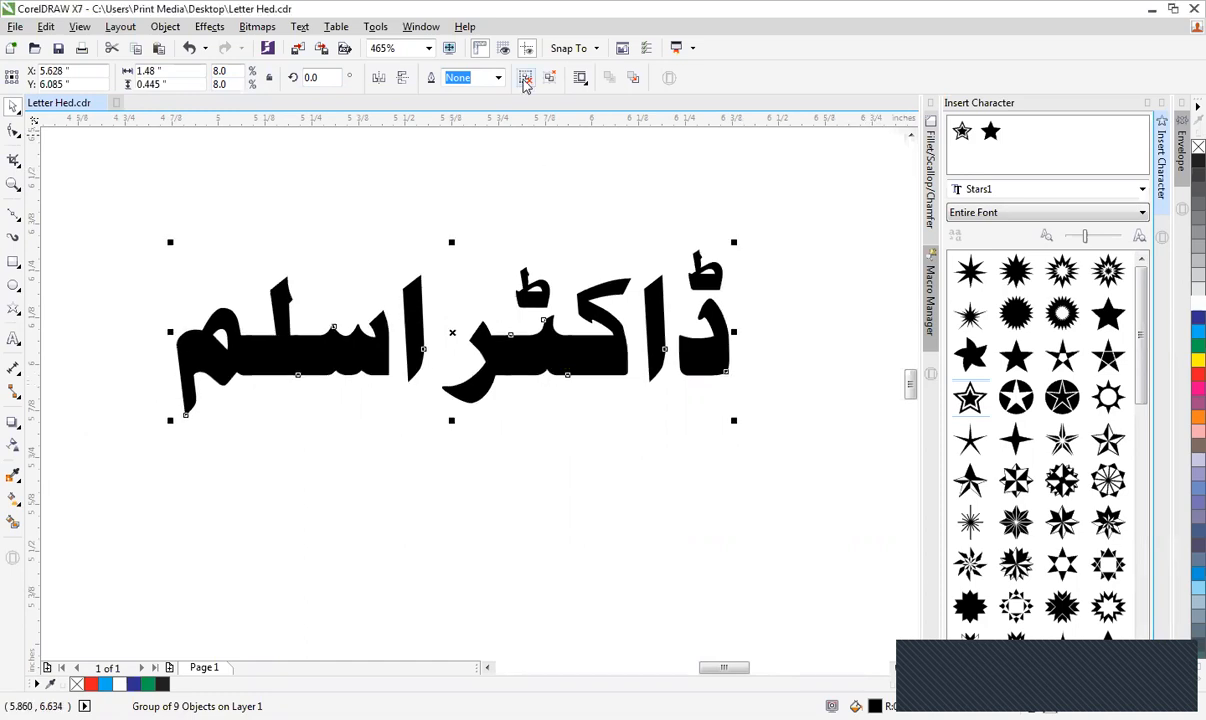
Try ungrouping and welding the pasted black Urdu lettering, and undo it to restore the group.
{"action": "left_click", "coordinate": [525, 78]}
{"action": "left_click", "coordinate": [462, 78]}
{"action": "left_click", "coordinate": [462, 78]}
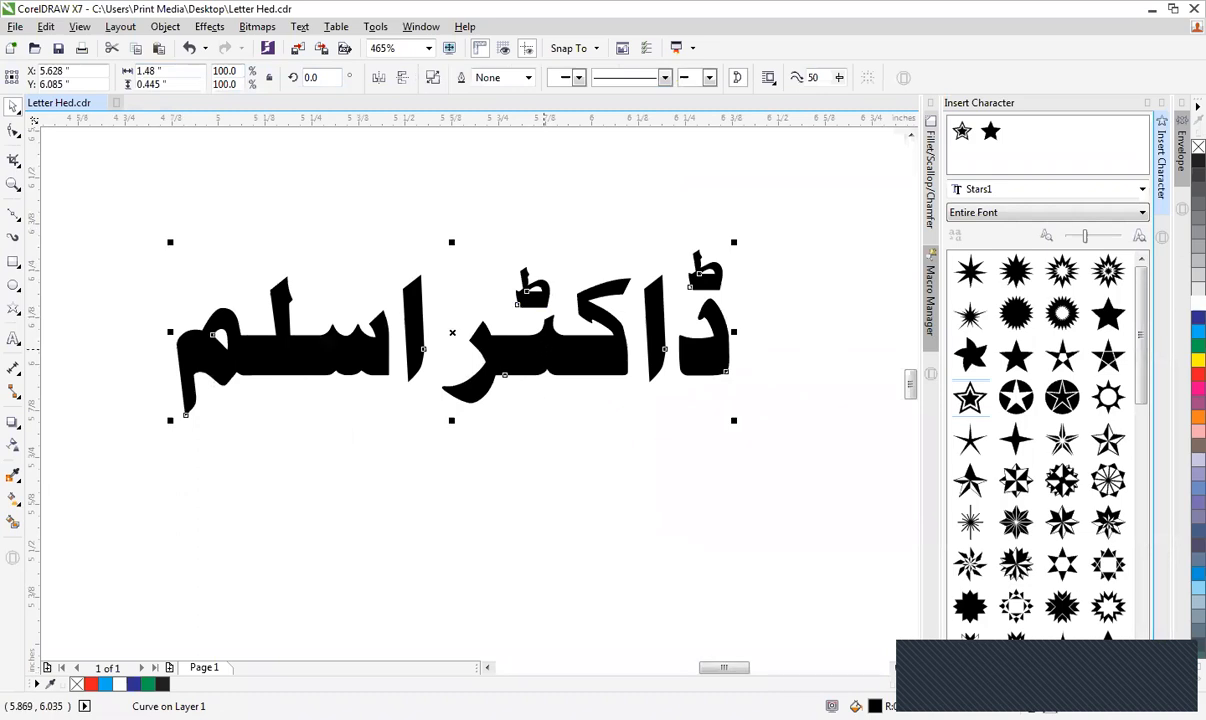
{"action": "key", "text": "F10"}
{"action": "key", "text": "ctrl+z"}
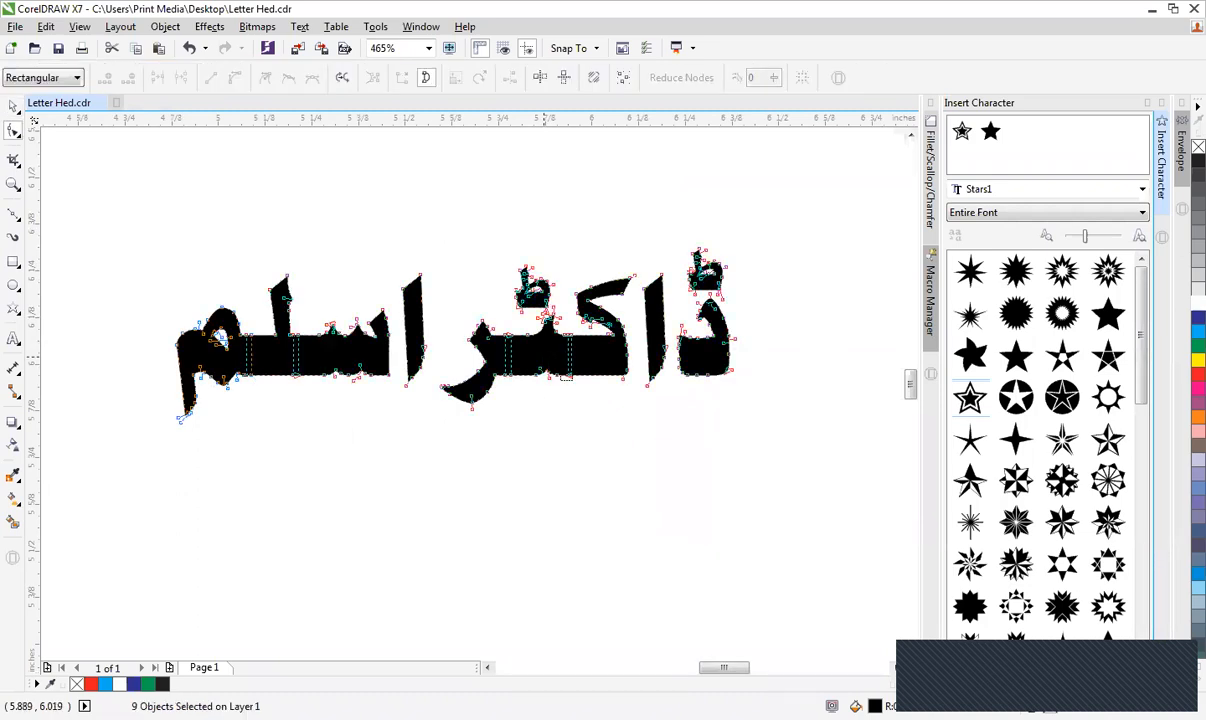
{"action": "key", "text": "space"}
{"action": "key", "text": "ctrl+g"}
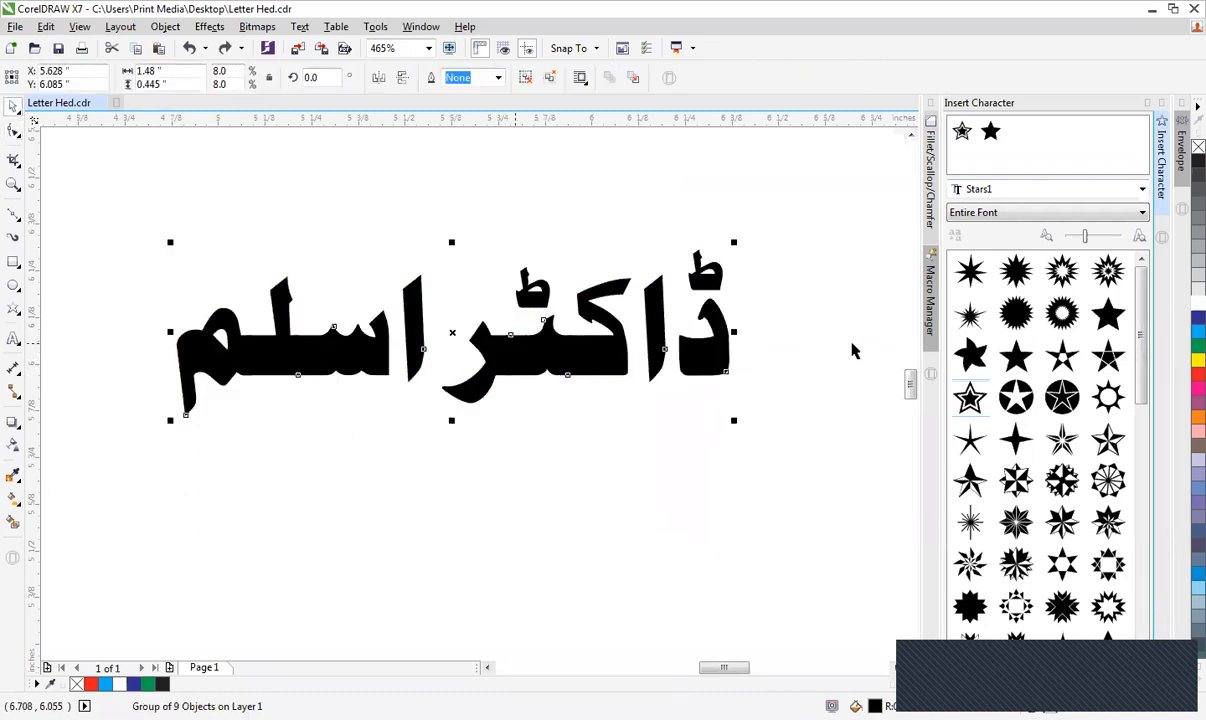
Draw a rectangle about 1.85 by 0.73 inch around the pasted Urdu lettering, fill it blue and send it to the back.
{"action": "left_click", "coordinate": [13, 262]}
{"action": "mouse_move", "coordinate": [98, 184]}
{"action": "left_mouse_down"}
{"action": "mouse_move", "coordinate": [708, 450]}
{"action": "mouse_move", "coordinate": [791, 460]}
{"action": "left_mouse_up"}
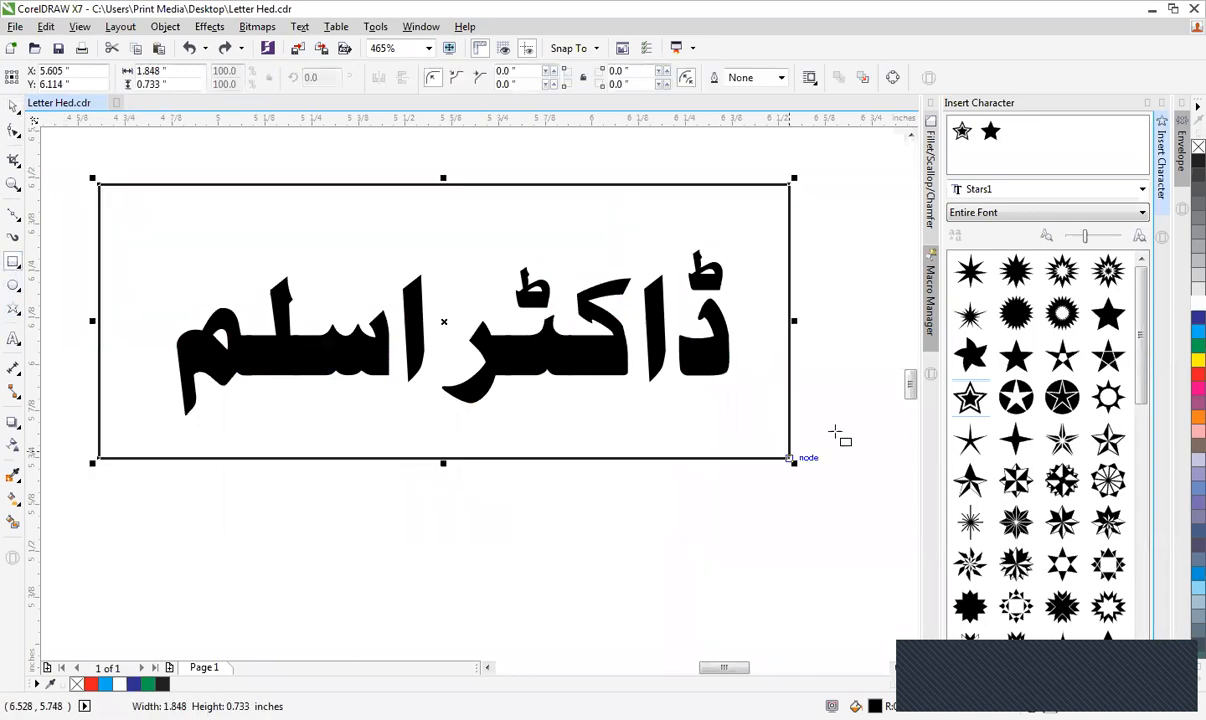
{"action": "left_click", "coordinate": [1198, 331]}
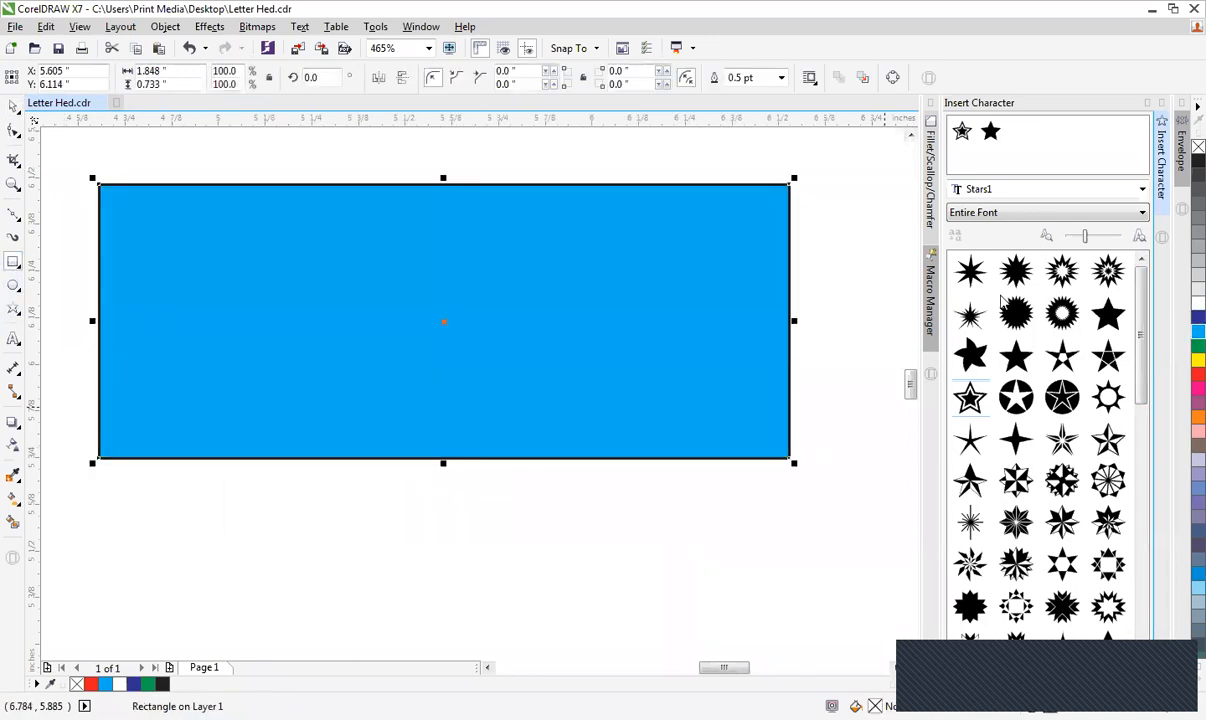
{"action": "key", "text": "shift+Page_Down"}
Ungroup the white-outlined black Urdu lettering on the blue rectangle and weld its pieces into one curve.
{"action": "left_click", "coordinate": [518, 342]}
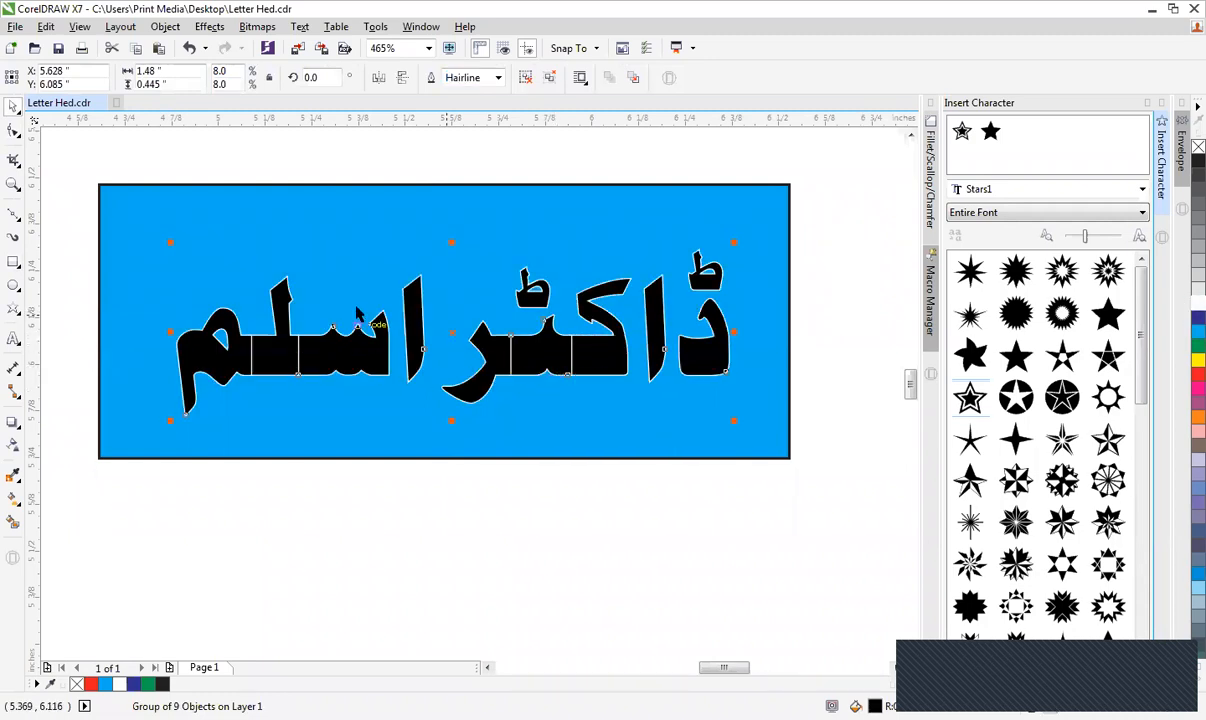
{"action": "left_click", "coordinate": [526, 78]}
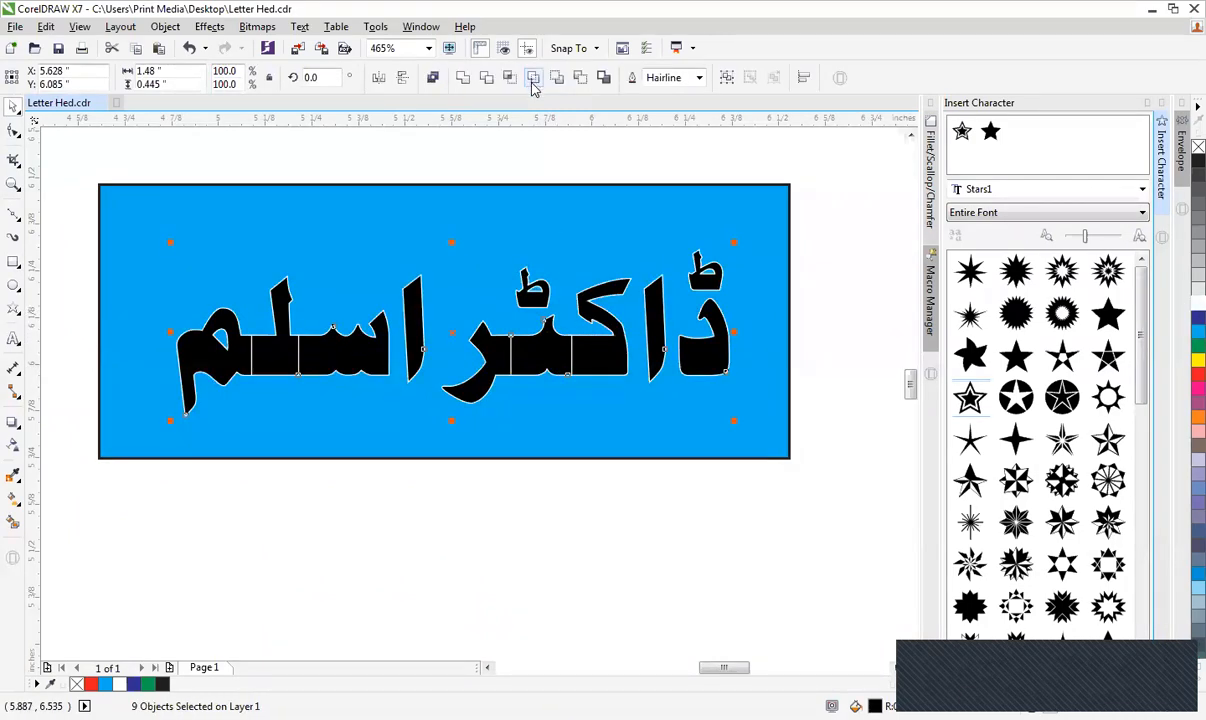
{"action": "left_click", "coordinate": [460, 80]}
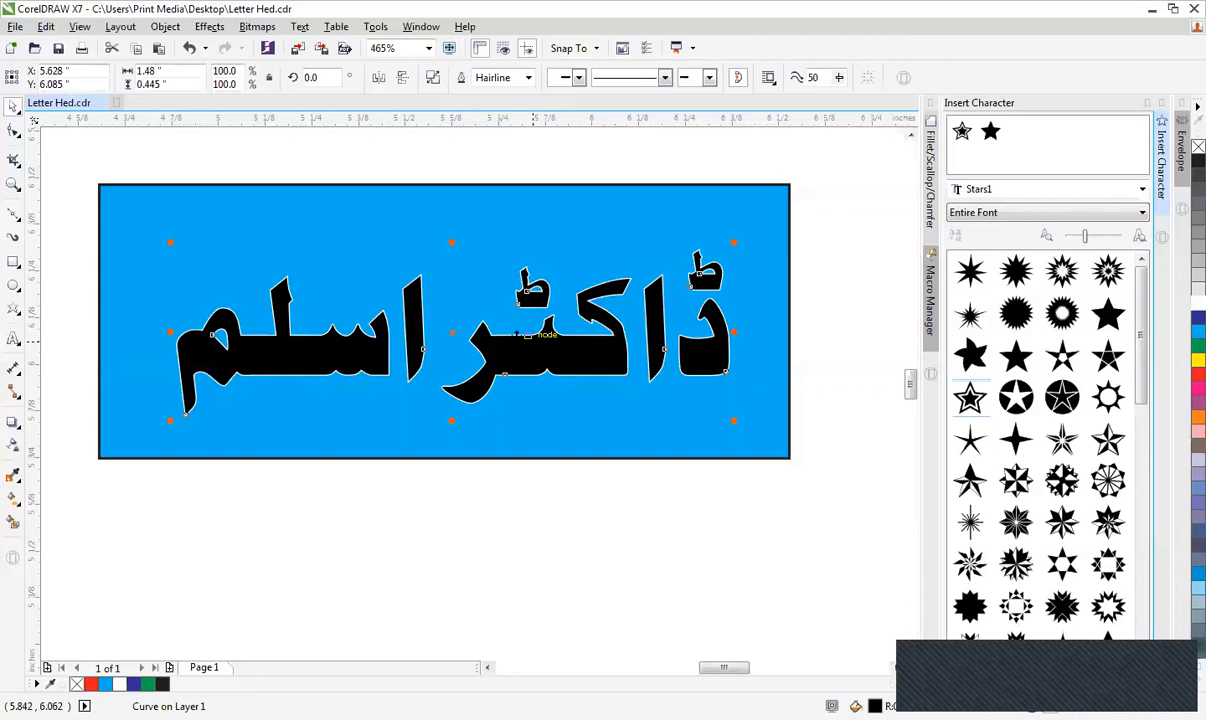
Move the nodes of the black lettering's last two letters outward to lengthen the stroke joining them to the word.
{"action": "key", "text": "F10"}
{"action": "left_click_drag", "start_coordinate": [139, 254], "coordinate": [316, 443]}
{"action": "key", "text": "space"}
{"action": "key", "text": "space"}
{"action": "left_click_drag", "start_coordinate": [165, 272], "coordinate": [312, 448]}
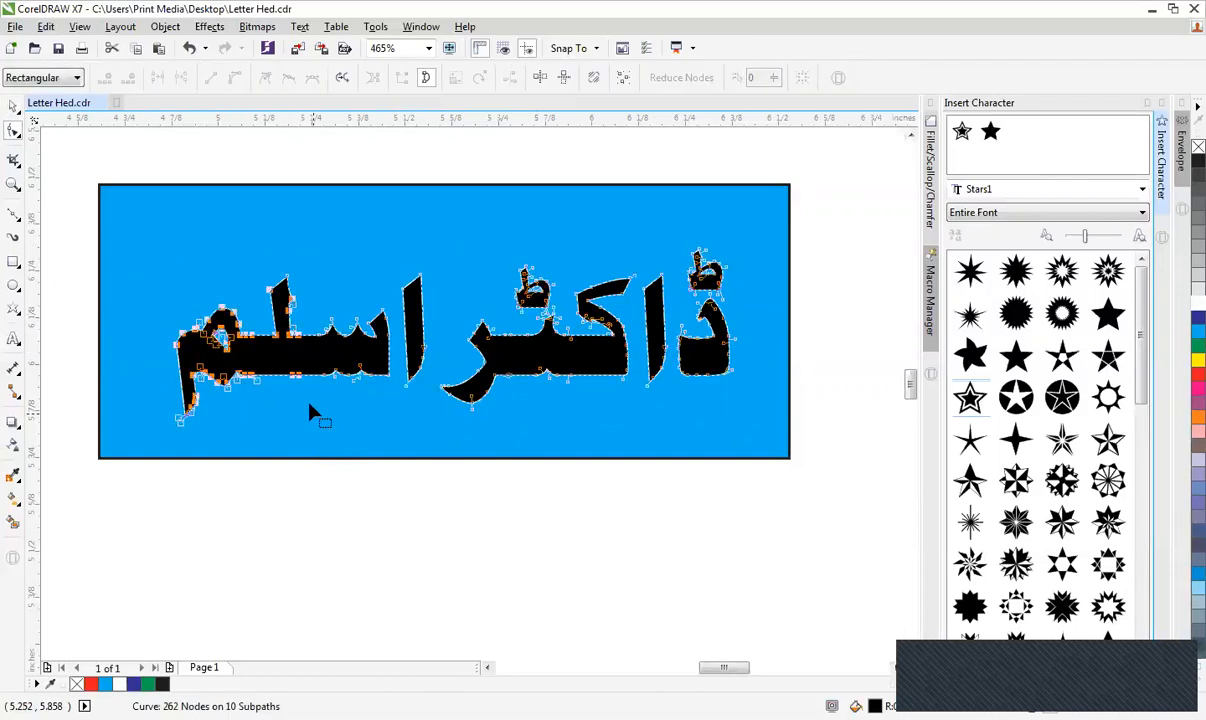
{"action": "mouse_move", "coordinate": [297, 380]}
{"action": "left_mouse_down"}
{"action": "mouse_move", "coordinate": [232, 380]}
{"action": "mouse_move", "coordinate": [306, 383]}
{"action": "left_mouse_up"}
{"action": "key", "text": "space"}
Move the nodes of the black lettering's opening letters toward the blue rectangle's nearest side to elongate the kaf.
{"action": "scroll", "coordinate": [306, 379], "scroll_direction": "down", "scroll_amount": 2}
{"action": "left_click_drag", "start_coordinate": [228, 297], "coordinate": [616, 420]}
{"action": "key", "text": "F10"}
{"action": "left_click_drag", "start_coordinate": [683, 229], "coordinate": [533, 400]}
{"action": "key", "text": "space"}
{"action": "left_click", "coordinate": [826, 286]}
Move the nodes of the black lettering's final letter outward to lengthen its connecting stroke up to the blue rectangle's edge.
{"action": "scroll", "coordinate": [824, 281], "scroll_direction": "down", "scroll_amount": 1}
{"action": "key", "text": "F2"}
{"action": "left_click_drag", "start_coordinate": [348, 245], "coordinate": [784, 427]}
{"action": "left_click", "coordinate": [366, 377]}
{"action": "double_click", "coordinate": [366, 377]}
{"action": "left_click_drag", "start_coordinate": [163, 270], "coordinate": [359, 466]}
{"action": "left_click_drag", "start_coordinate": [360, 361], "coordinate": [261, 361]}
{"action": "key", "text": "space"}
{"action": "scroll", "coordinate": [520, 459], "scroll_direction": "down", "scroll_amount": 2}
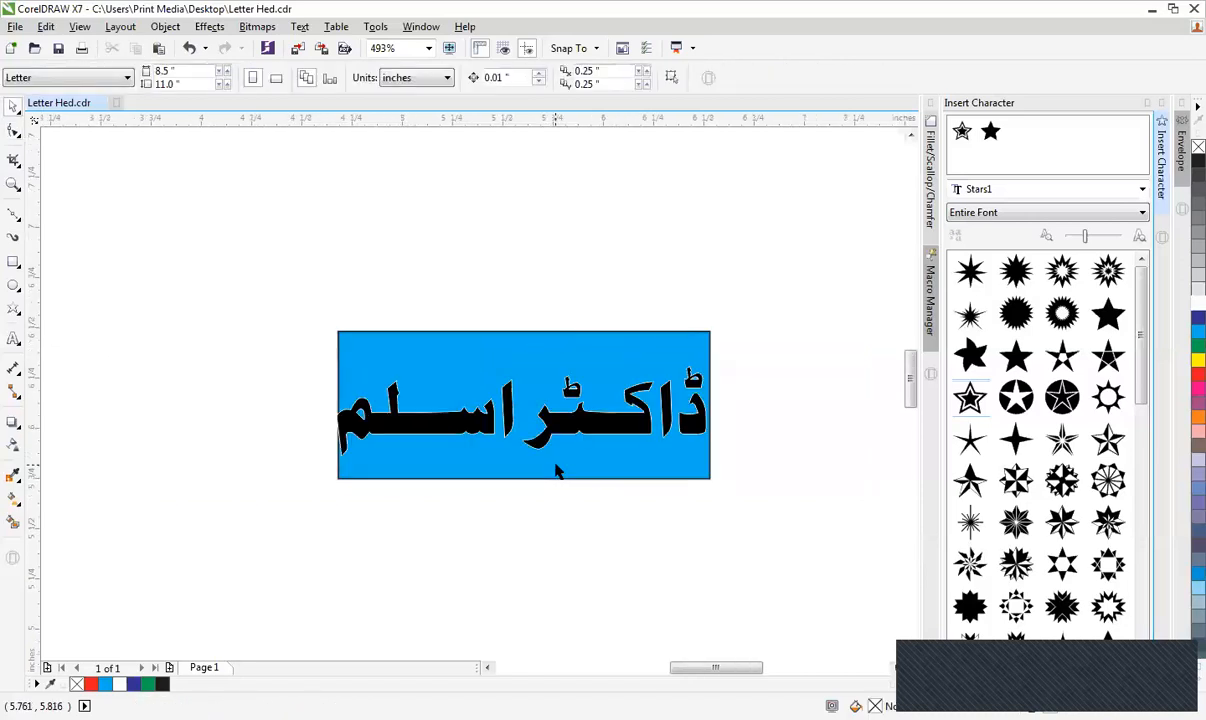